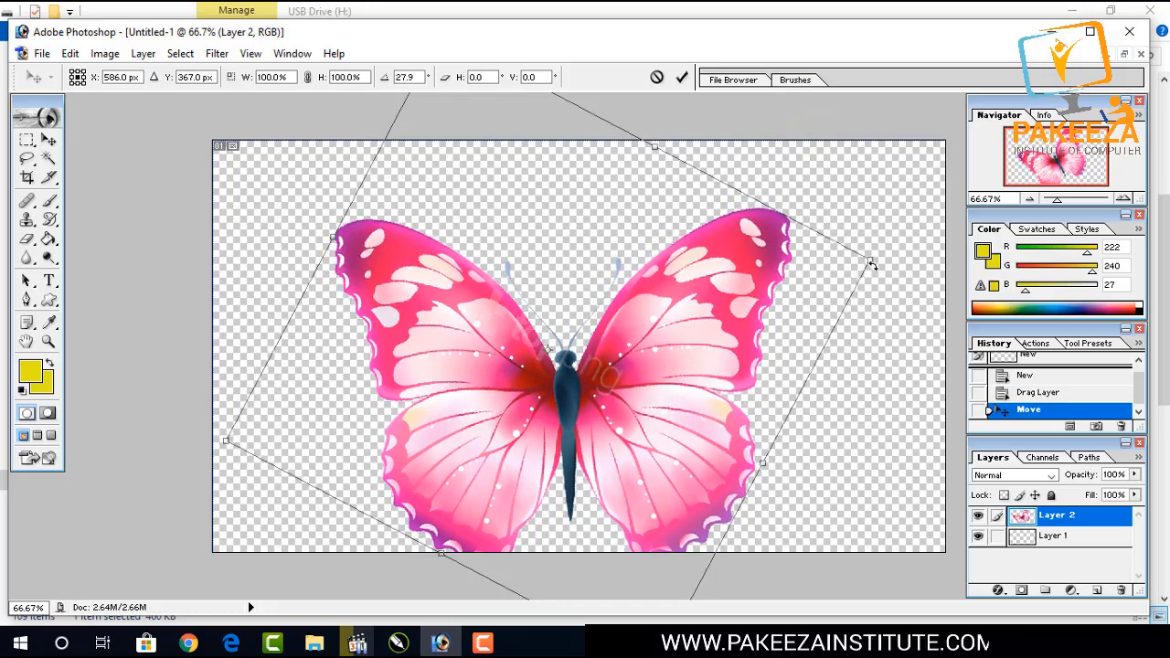
# Commit the free transform and move the butterfly slightly up and right on the canvas.
pyautogui.press('Return')
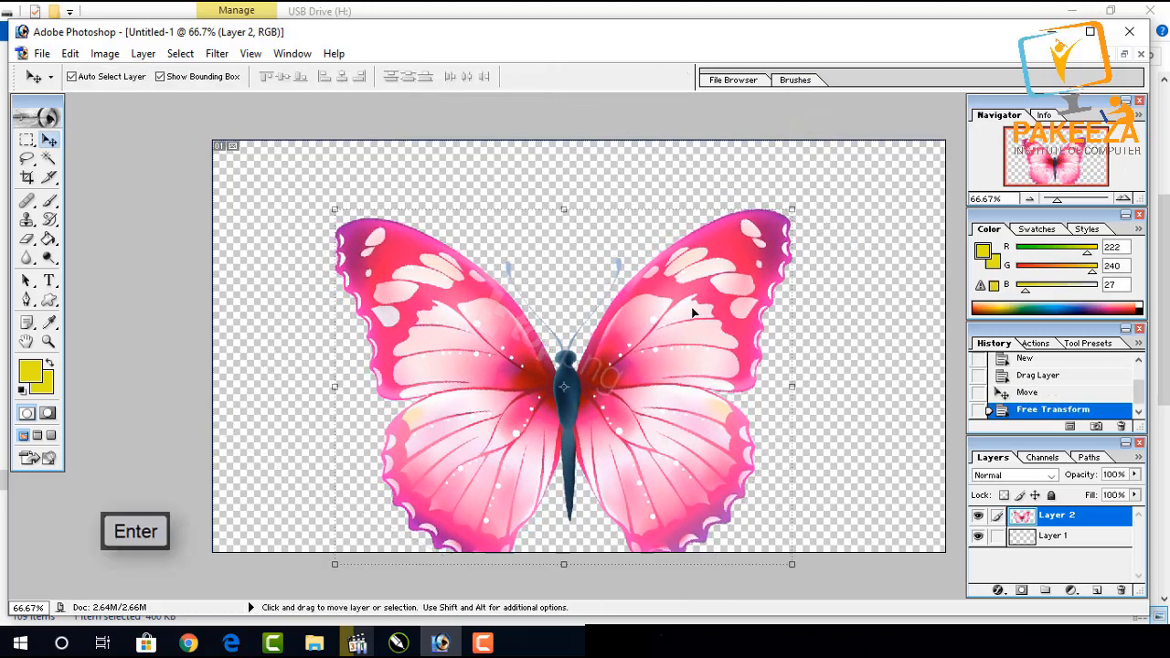
pyautogui.moveTo(631, 366); pyautogui.dragTo(661, 317)
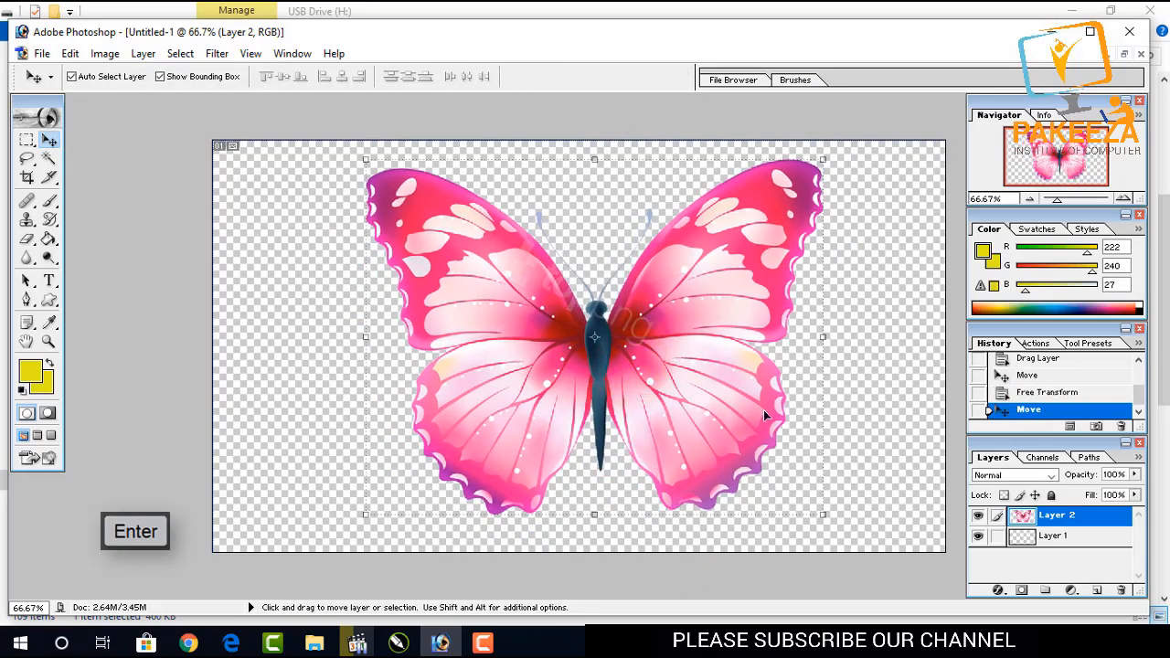
# Delete Layer 1 from the layer stack.
pyautogui.moveTo(1061, 537); pyautogui.dragTo(1122, 590)
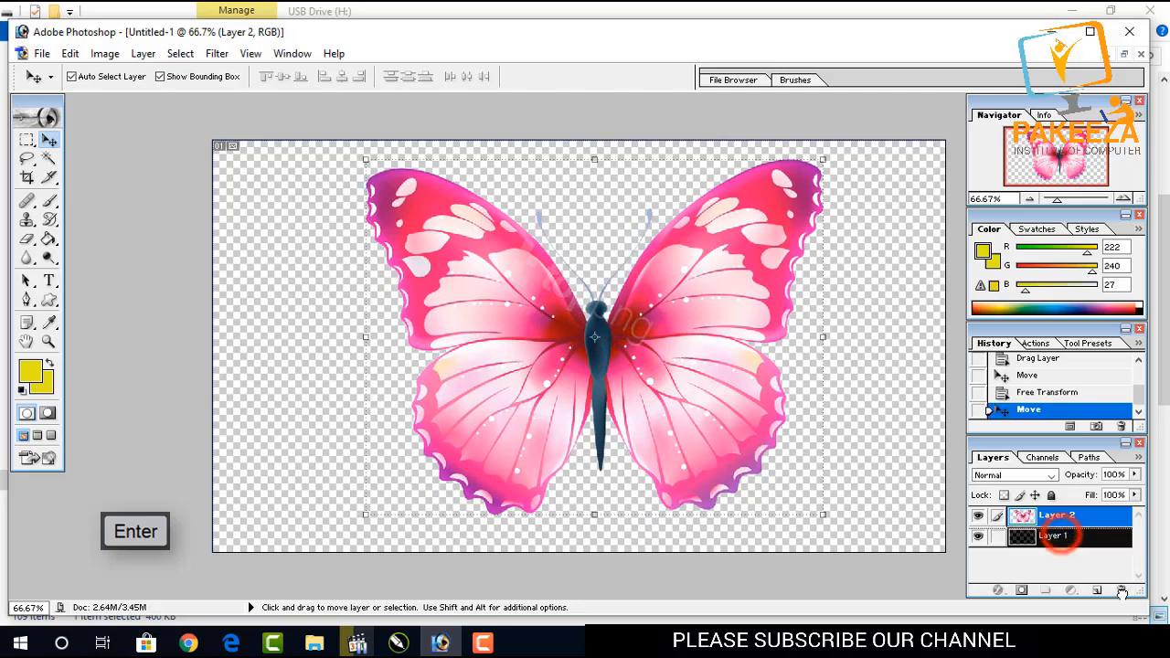
pyautogui.moveTo(1058, 544); pyautogui.dragTo(1122, 589)
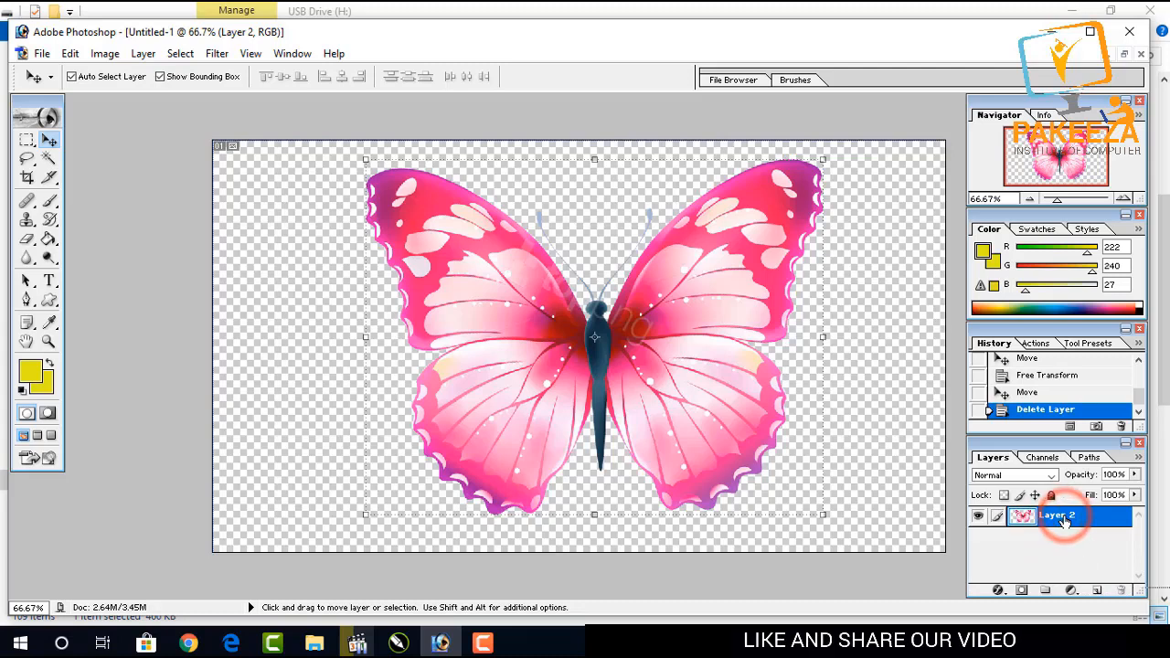
# Duplicate Layer 2 as Layer 2 copy.
pyautogui.rightClick(1063, 518)
pyautogui.click(1056, 353)
pyautogui.click(727, 280)
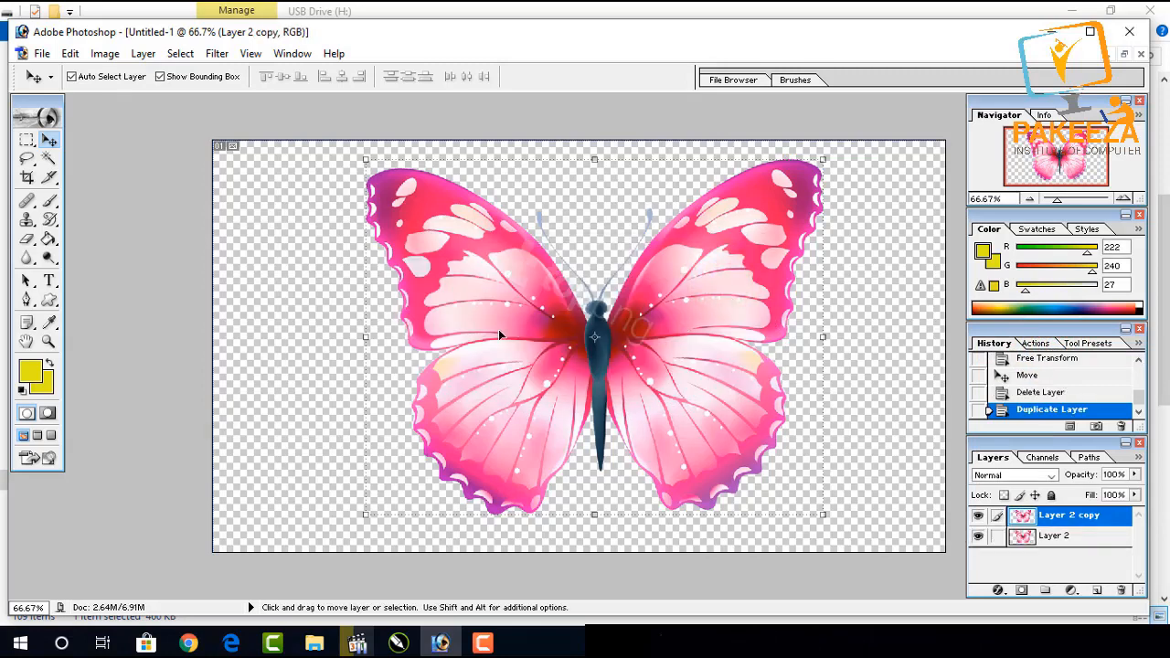
# With the Pen tool, place anchor points down the butterfly's body from the head toward the tail.
pyautogui.click(30, 301)
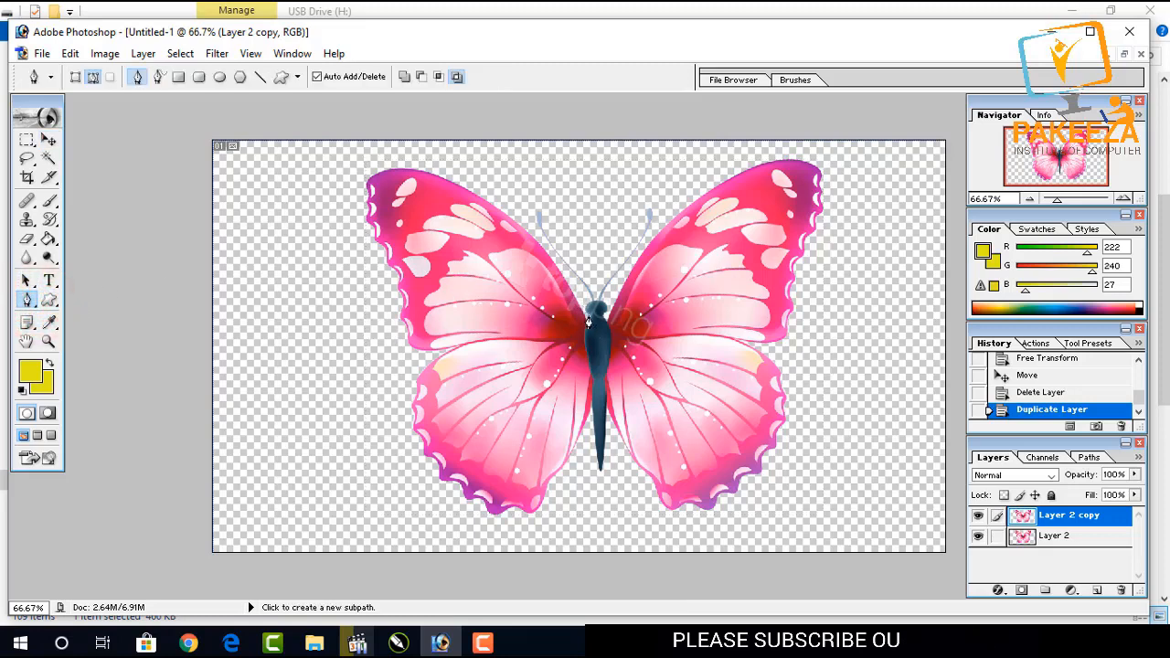
pyautogui.scroll(4, 589, 318)
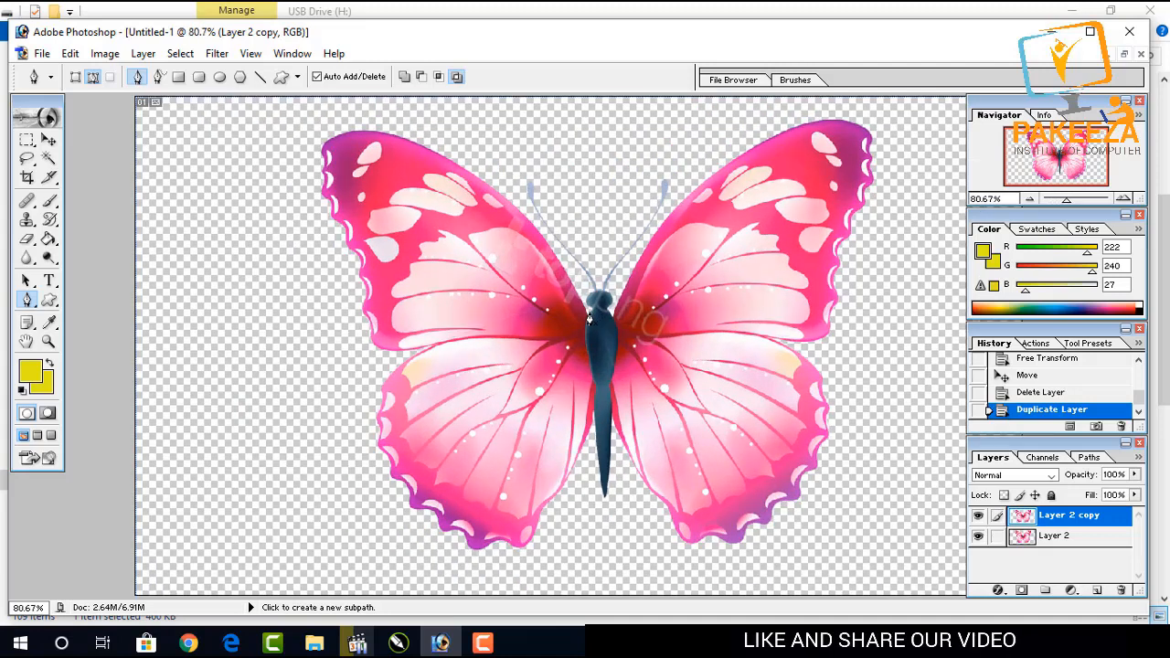
pyautogui.click(588, 315)
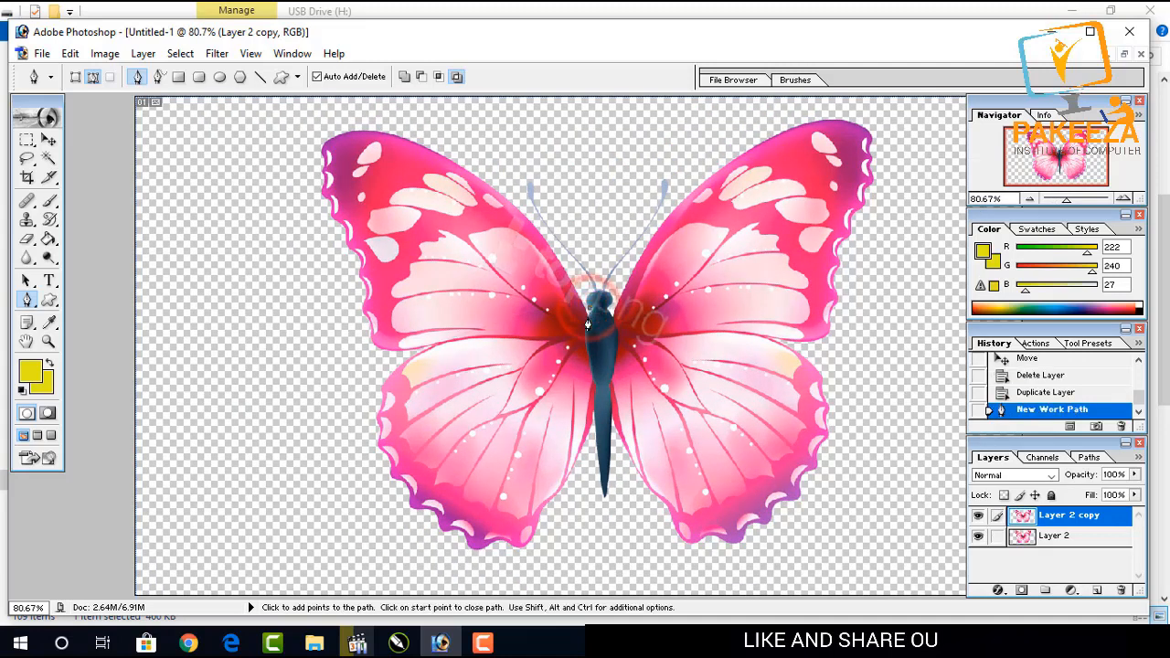
pyautogui.hotkey('ctrl', 'z')
pyautogui.click(588, 316)
pyautogui.click(587, 324)
pyautogui.click(587, 348)
pyautogui.click(593, 375)
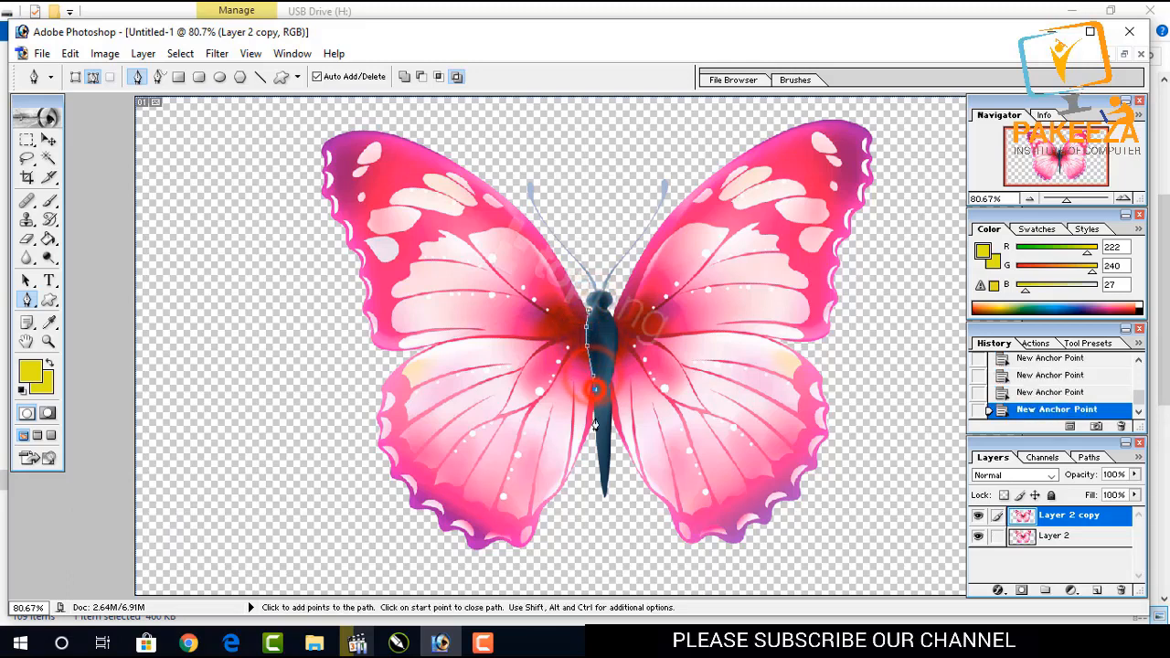
pyautogui.click(595, 425)
pyautogui.click(599, 486)
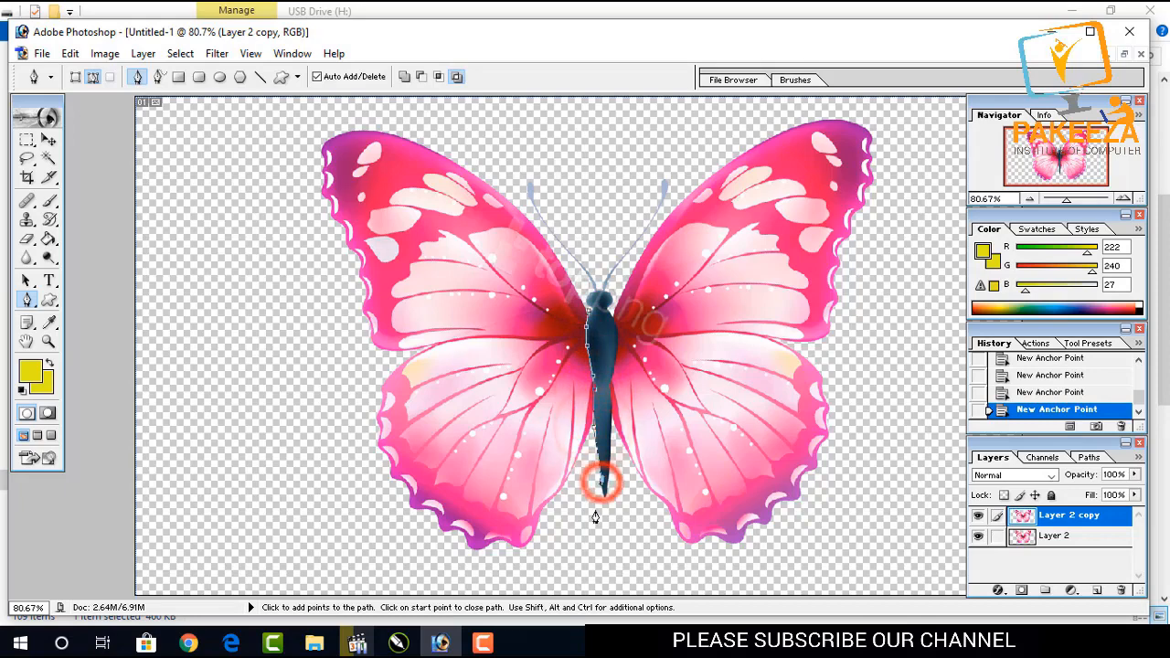
# Undo the last anchor and extend the path to the canvas's bottom-left and top-left corners, around the left antenna, closing at the head.
pyautogui.hotkey('ctrl', 'z')
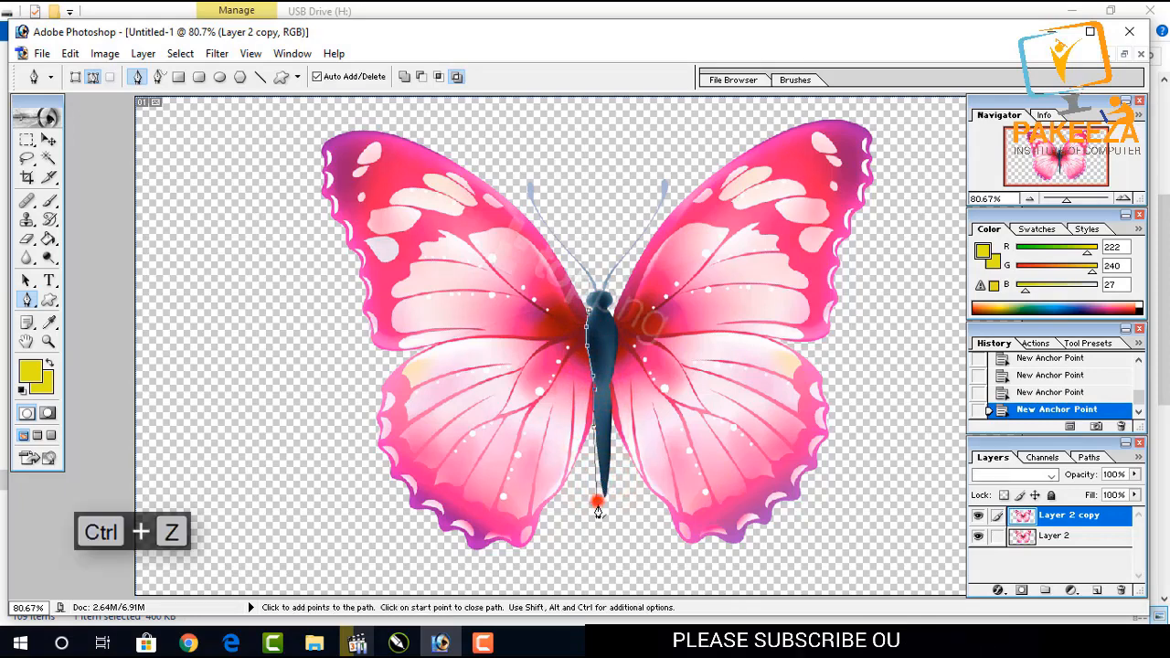
pyautogui.scroll(1, 598, 501)
pyautogui.scroll(-2, 599, 494)
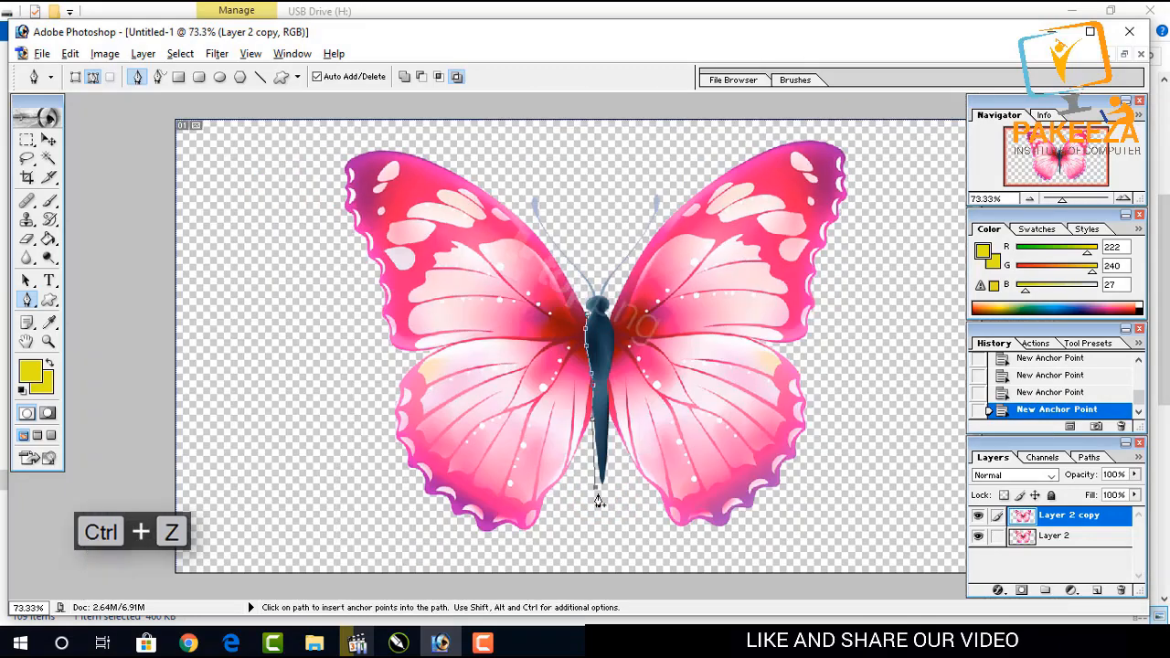
pyautogui.click(595, 578)
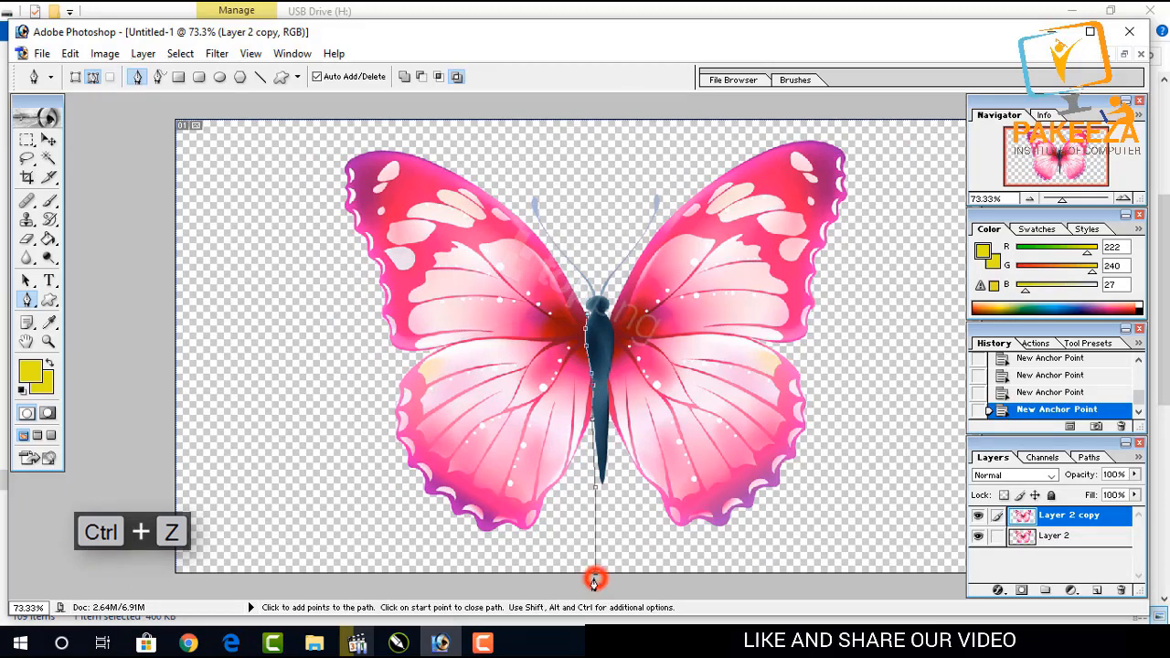
pyautogui.click(176, 575)
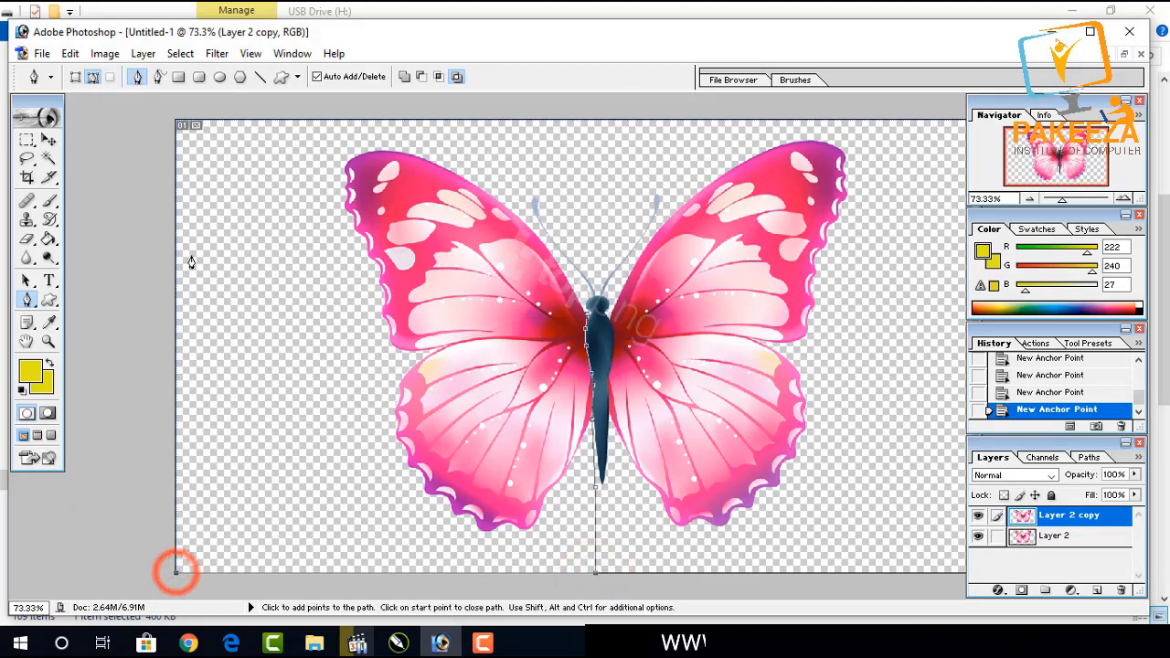
pyautogui.click(176, 123)
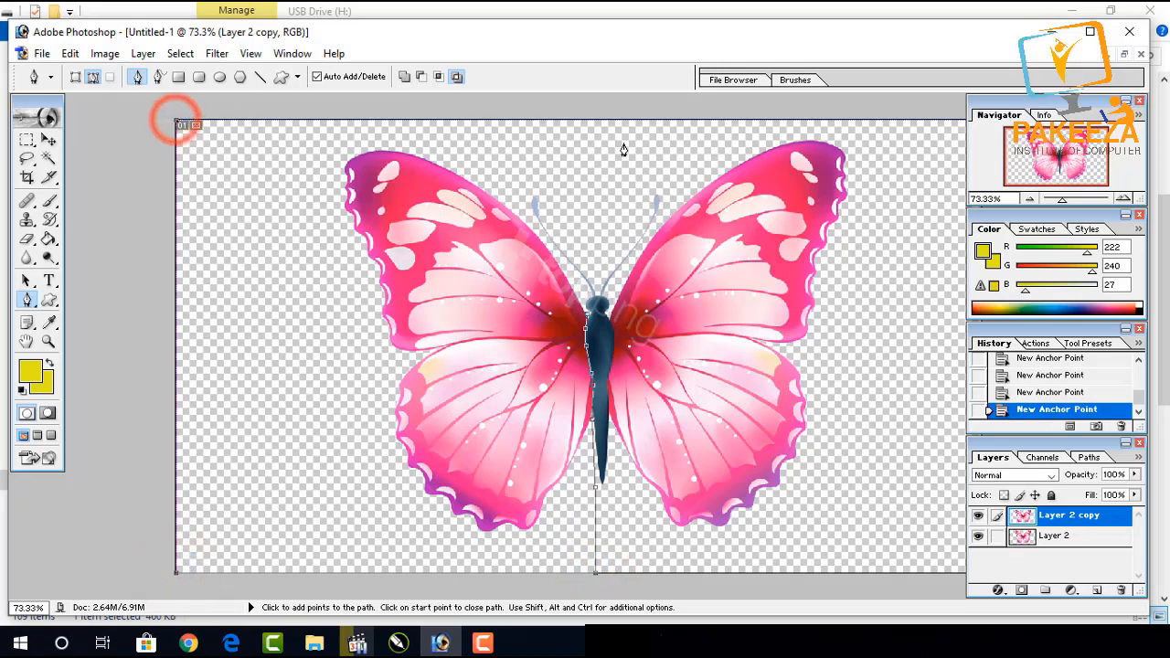
pyautogui.click(574, 120)
pyautogui.click(537, 171)
pyautogui.click(524, 208)
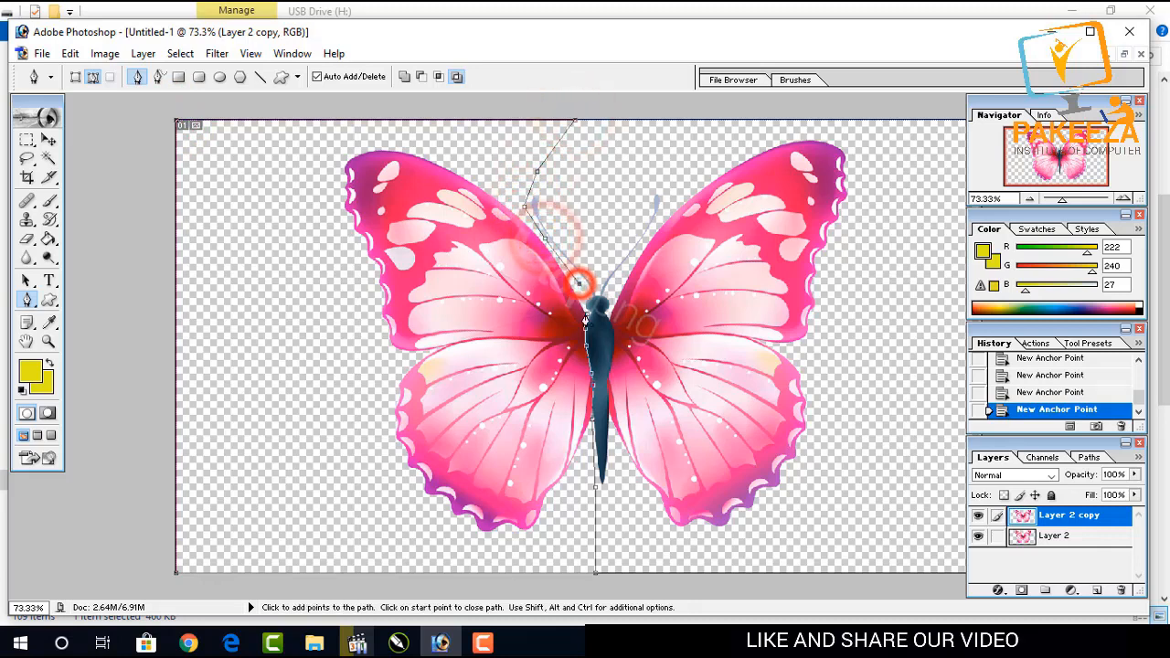
pyautogui.click(589, 301)
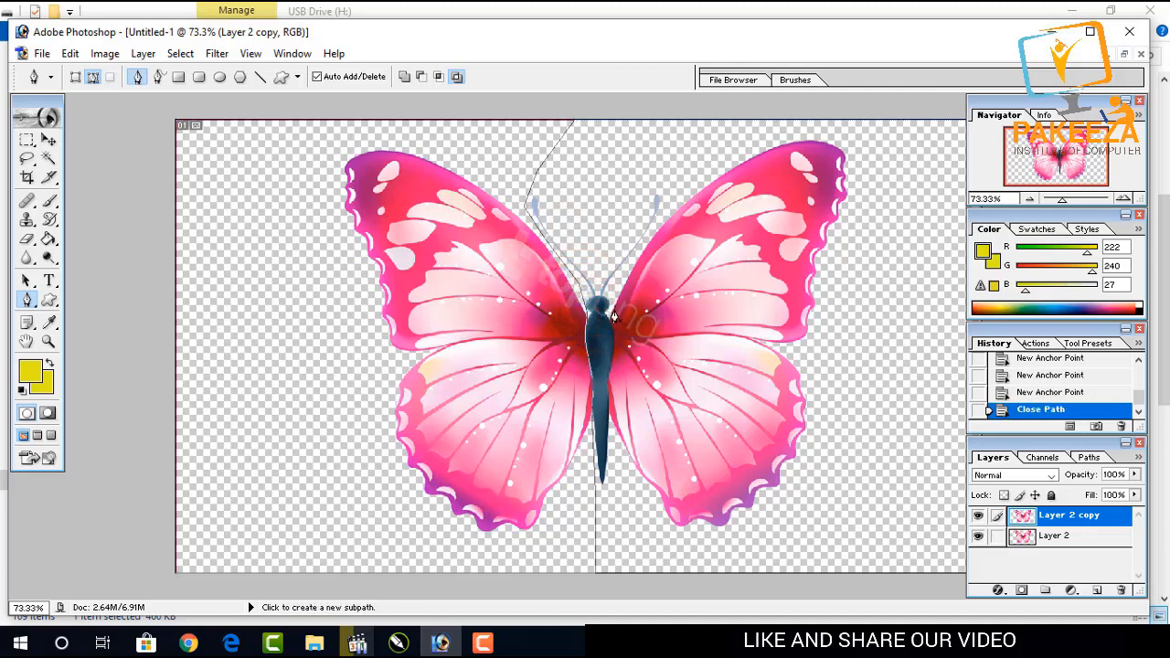
# Start a second path at the head and trace it around the right antenna.
pyautogui.click(609, 318)
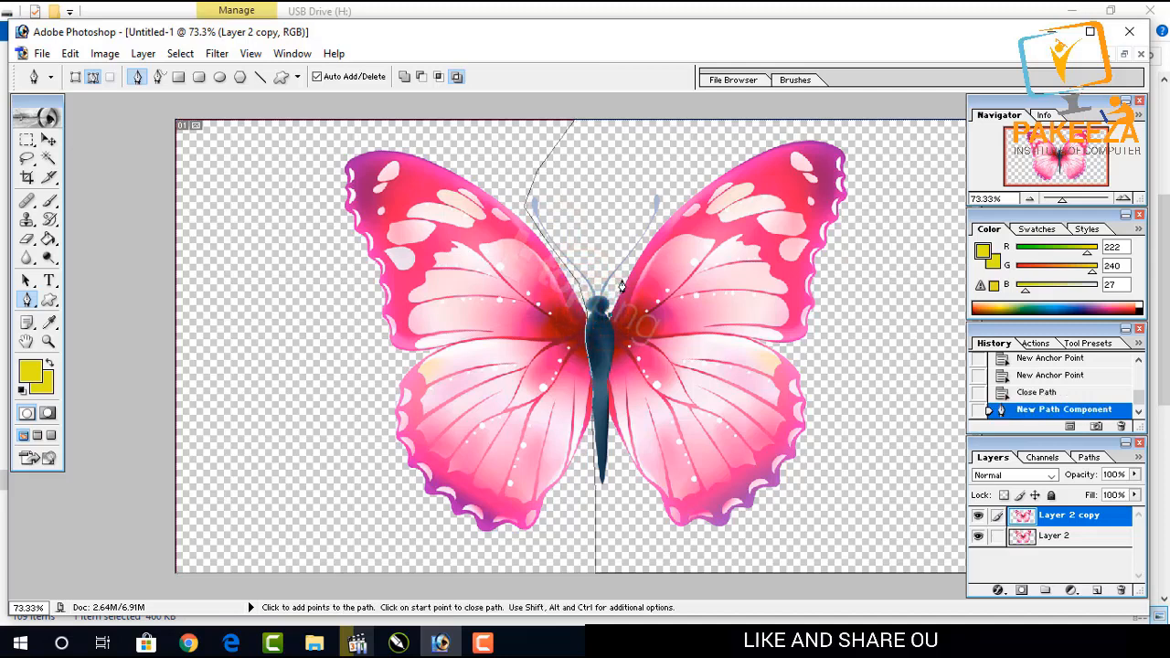
pyautogui.click(622, 283)
pyautogui.click(660, 210)
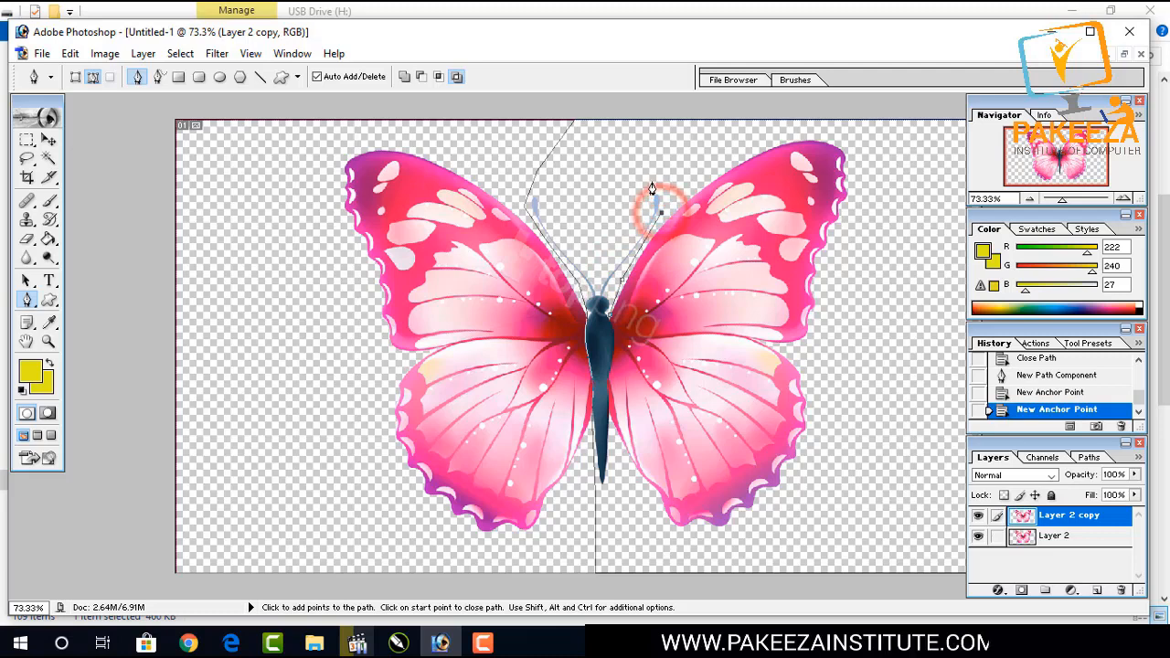
pyautogui.click(667, 186)
pyautogui.click(646, 186)
pyautogui.click(625, 193)
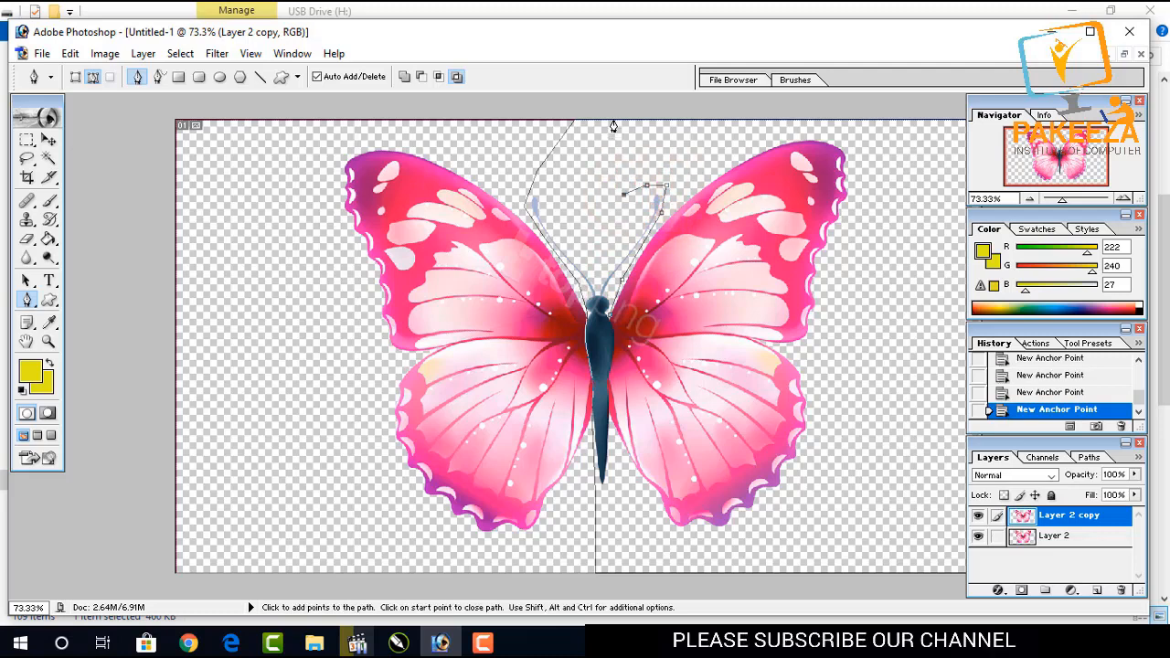
# Extend the second path to the canvas's top-right and bottom-right corners, back up the body, and close it at the head.
pyautogui.press('space')
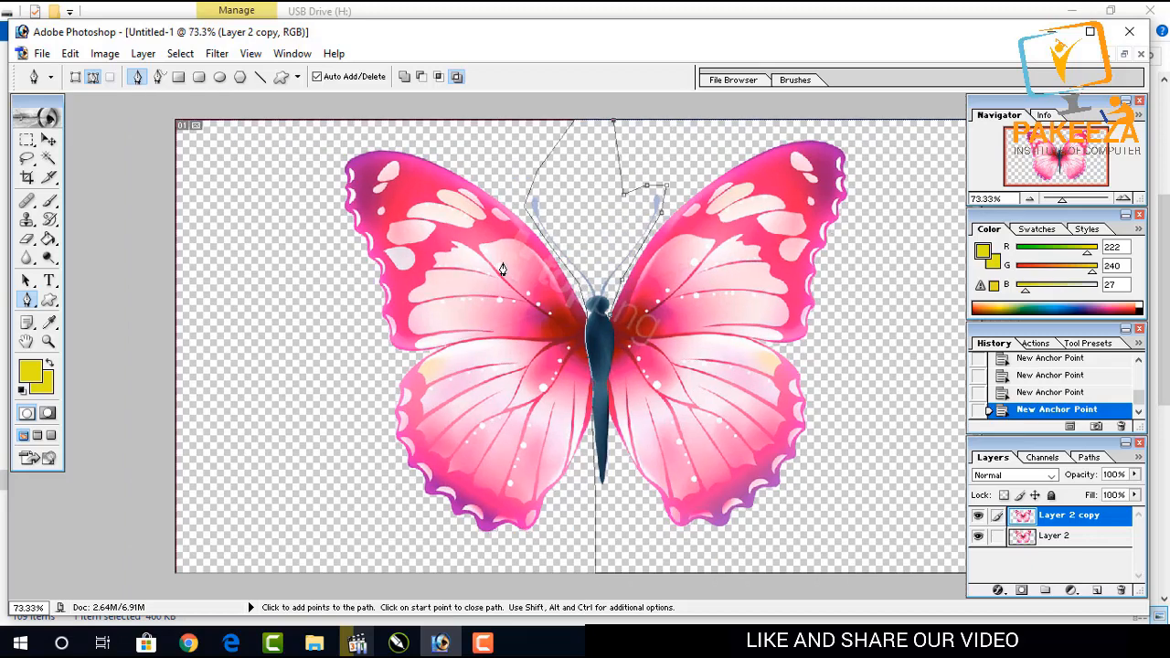
pyautogui.hotkey('ctrl', '-')
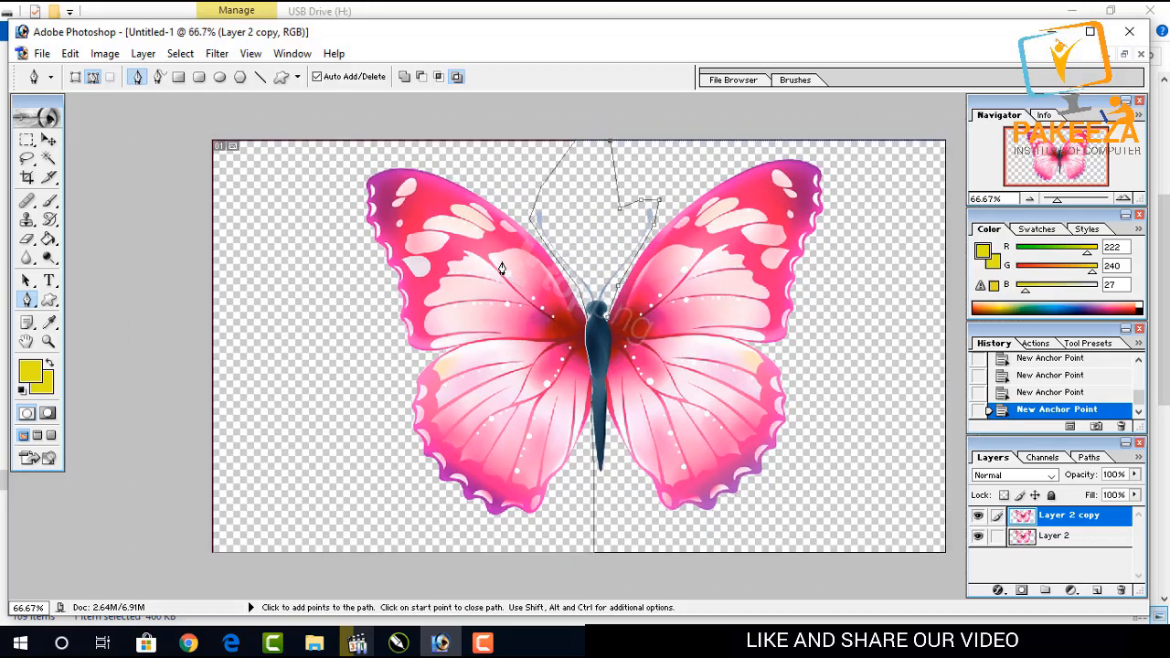
pyautogui.click(945, 144)
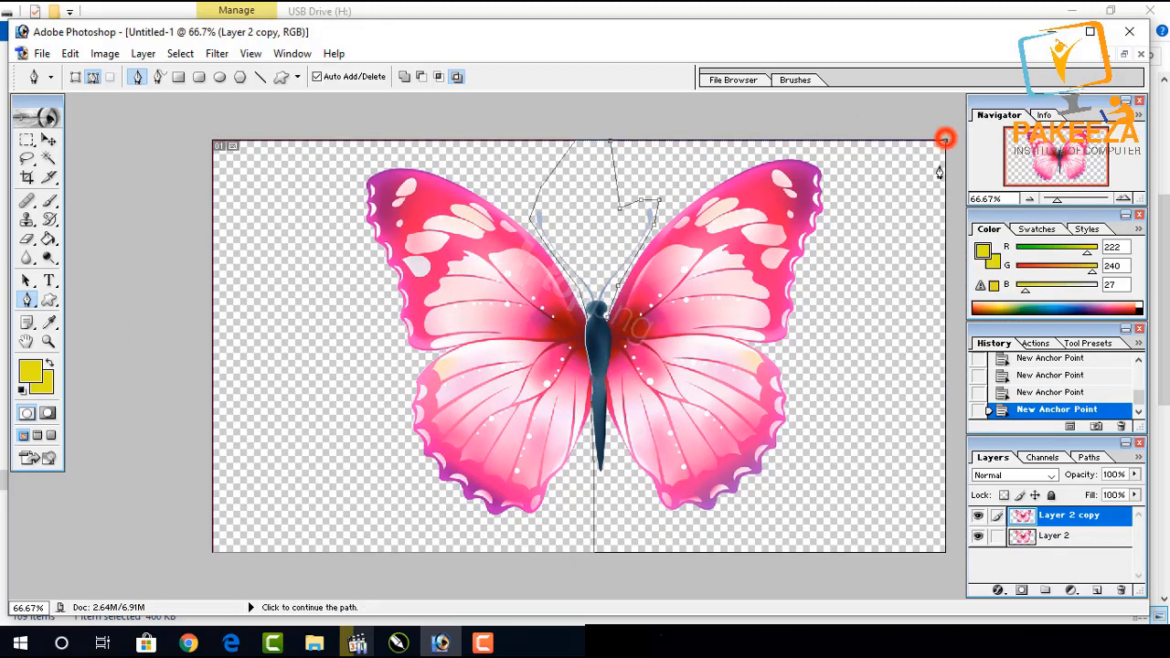
pyautogui.click(946, 553)
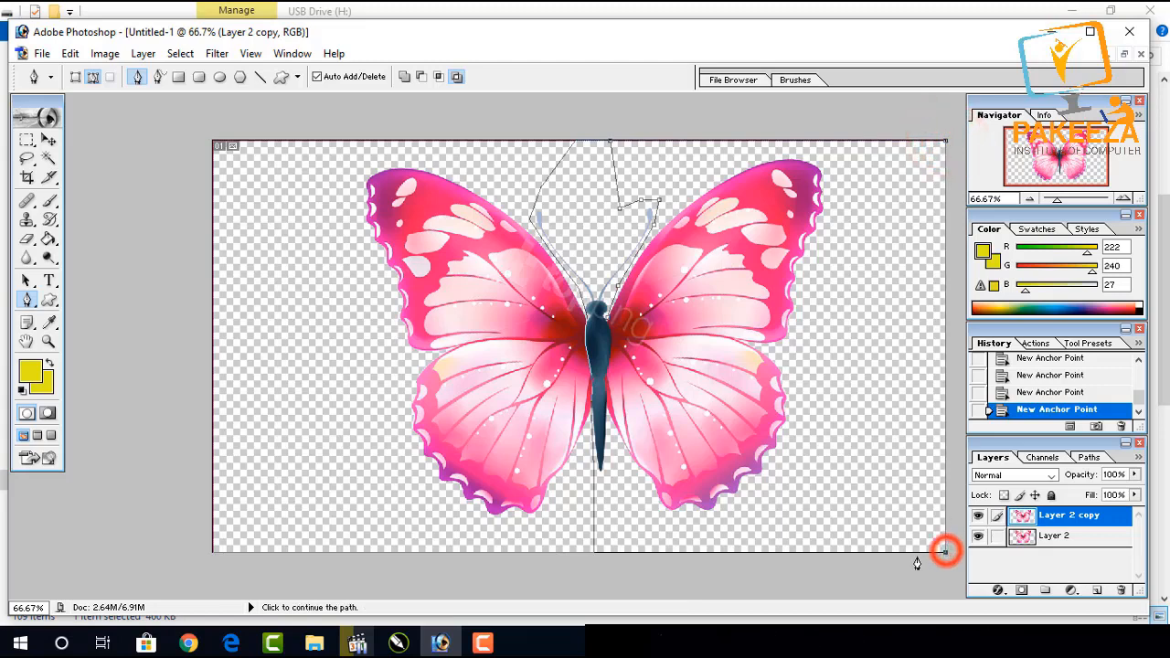
pyautogui.click(613, 553)
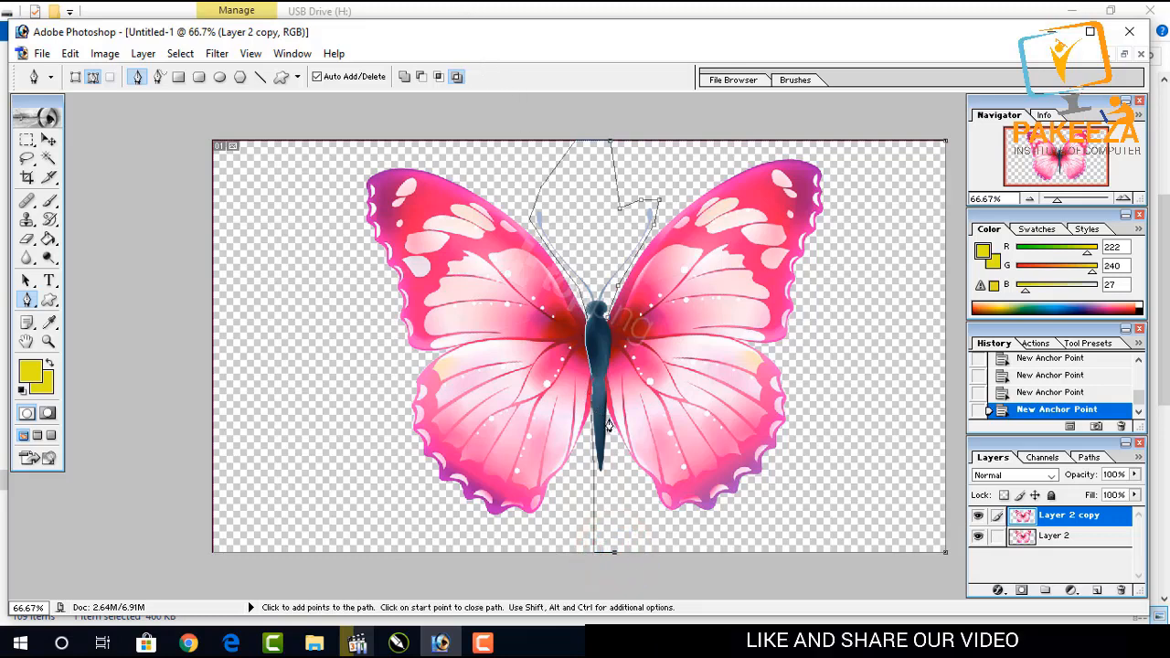
pyautogui.click(605, 384)
pyautogui.click(605, 370)
pyautogui.click(608, 355)
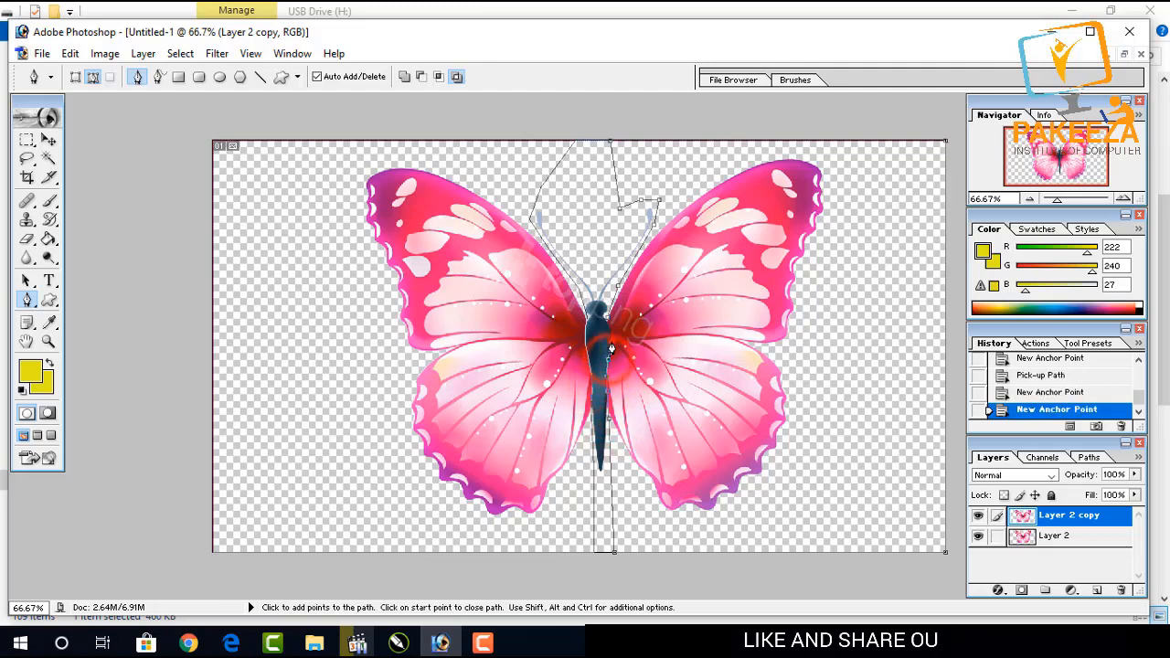
pyautogui.click(613, 336)
pyautogui.click(608, 327)
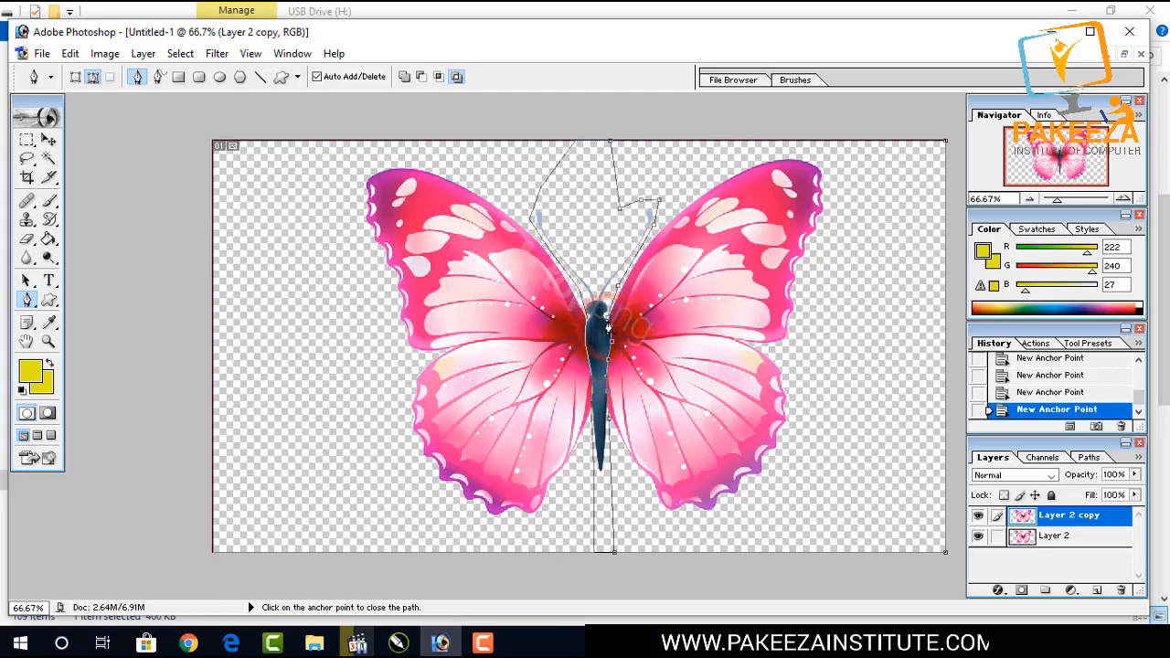
pyautogui.click(607, 323)
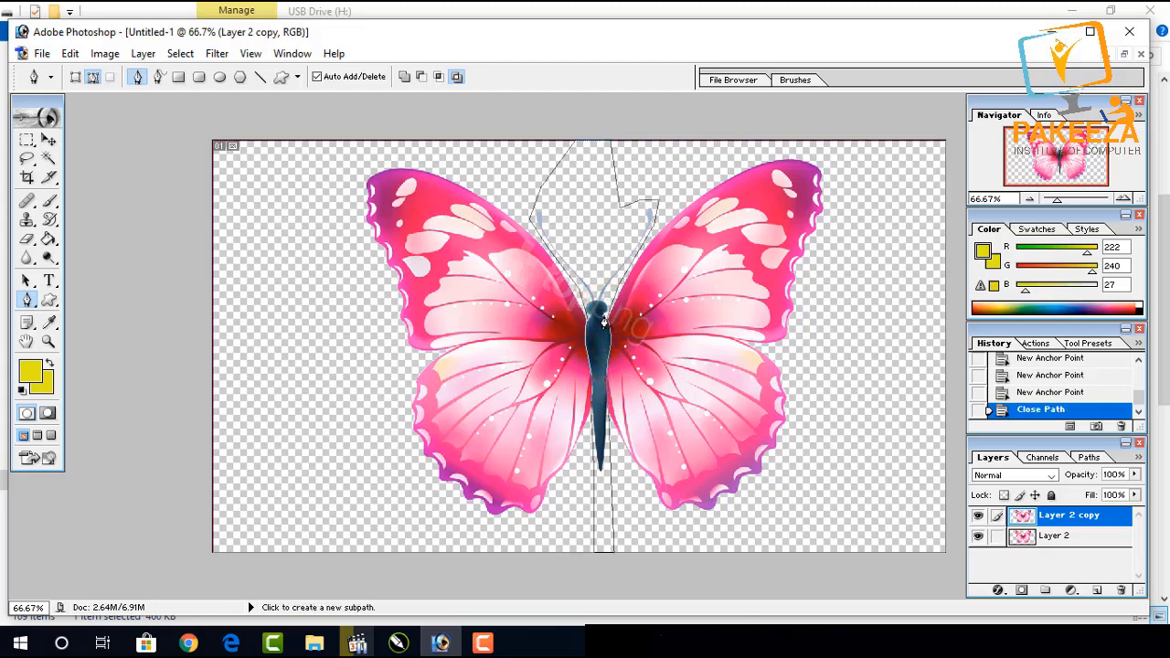
# Convert the closed paths into a selection.
pyautogui.scroll(1, 604, 321)
pyautogui.scroll(-3, 604, 320)
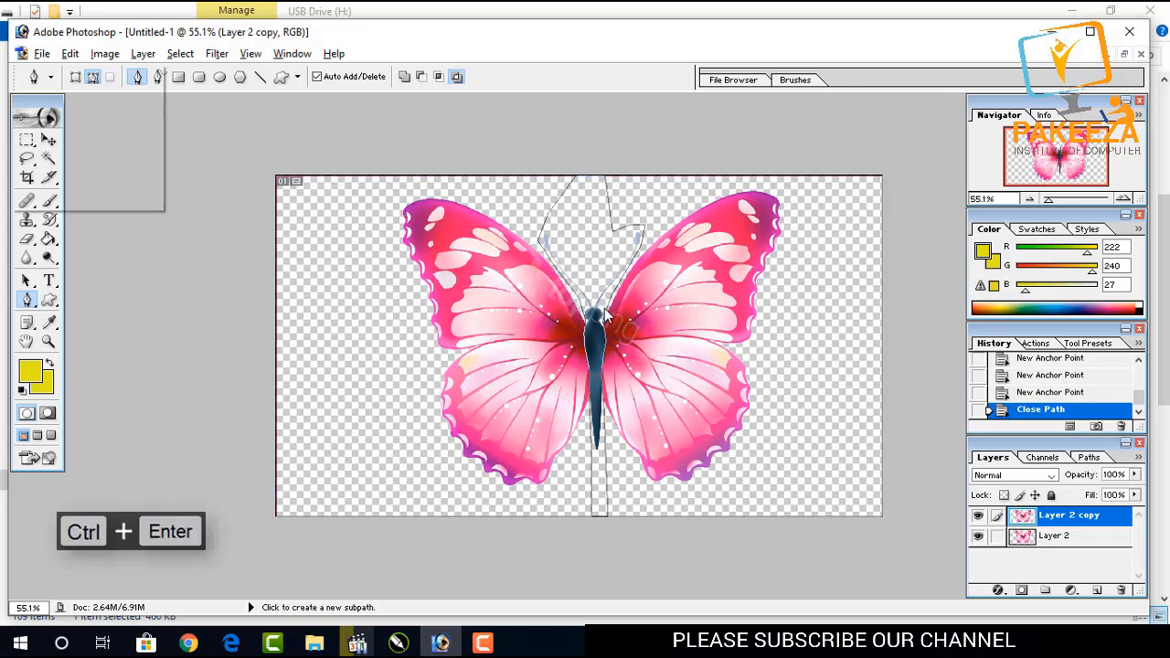
pyautogui.hotkey('ctrl', 'Return')
pyautogui.click(577, 27)
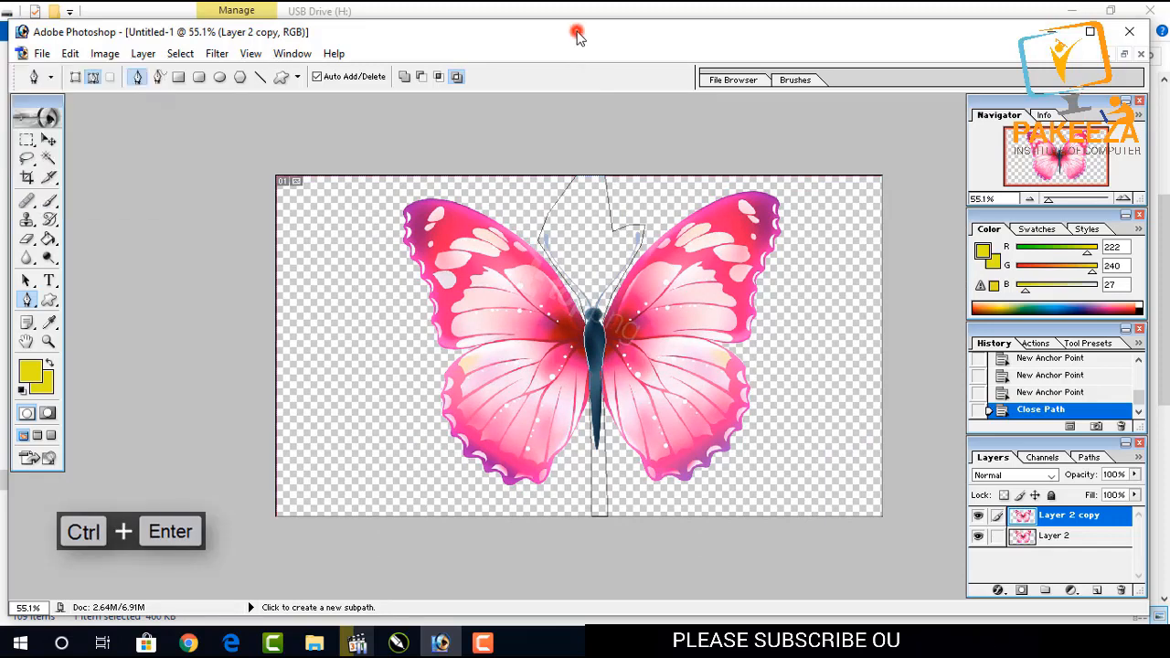
pyautogui.hotkey('ctrl', 'Return')
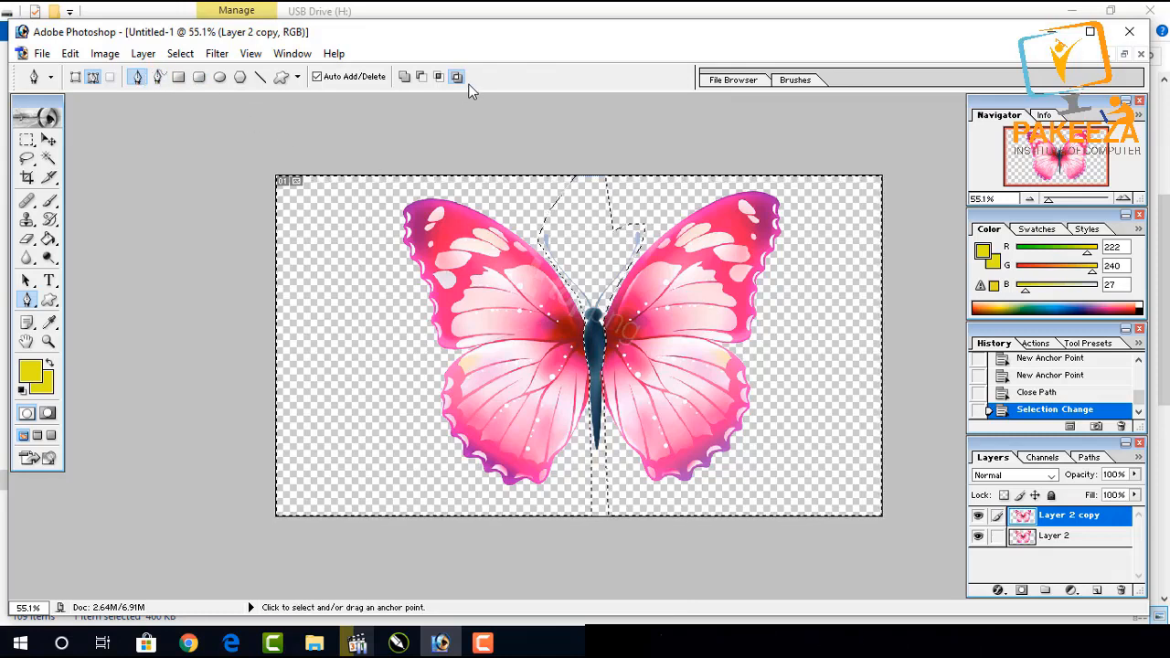
# Free-transform the selected area of Layer 2 copy, scaling it down to about 92.7%, and commit.
pyautogui.hotkey('ctrl', 't')
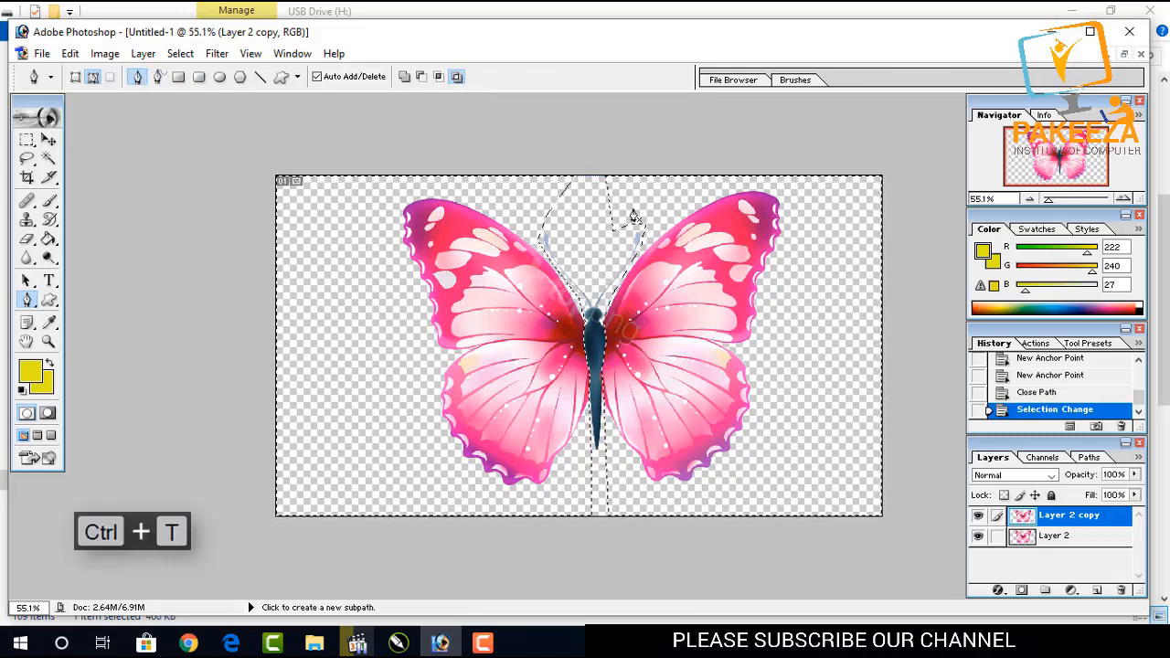
pyautogui.click(48, 140)
pyautogui.hotkey('ctrl', 't')
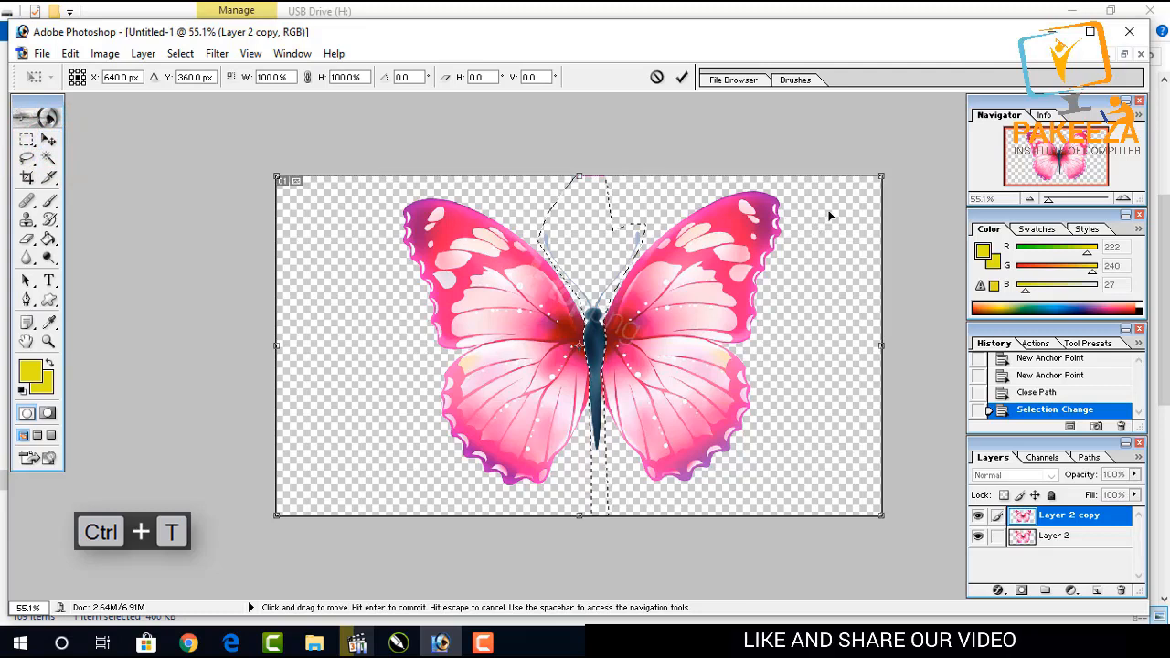
pyautogui.moveTo(881, 175); pyautogui.dragTo(860, 190)
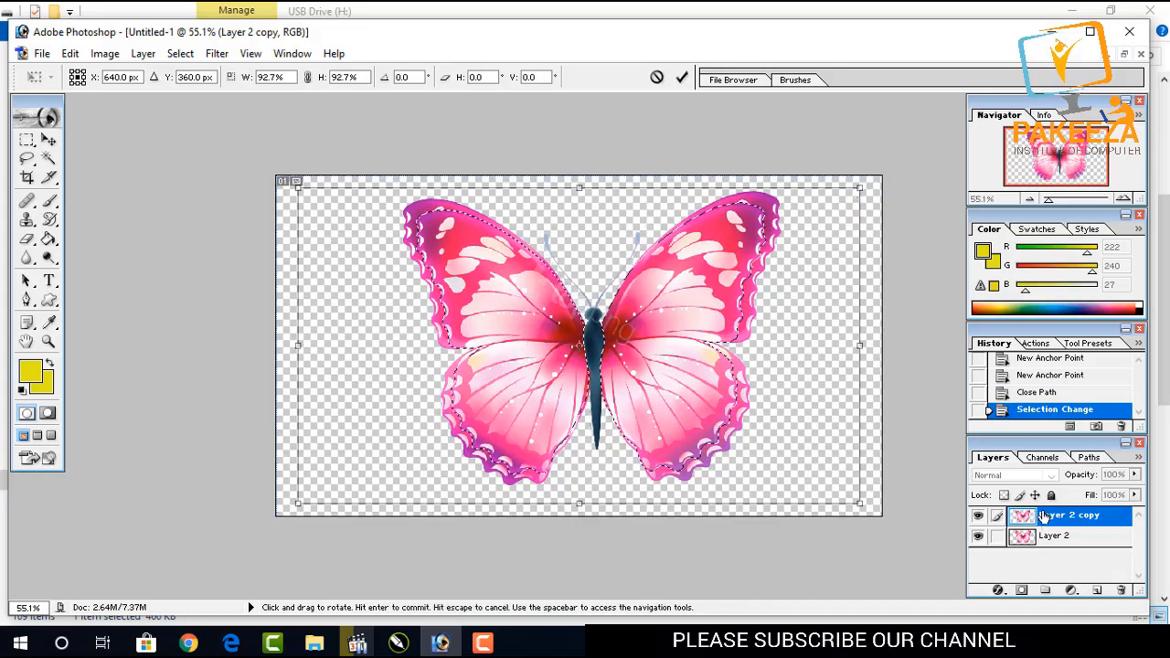
pyautogui.press('Return')
# Duplicate Layer 2 copy and scale the duplicate's selected area down to about 90.2%, committing the transform.
pyautogui.rightClick(1049, 519)
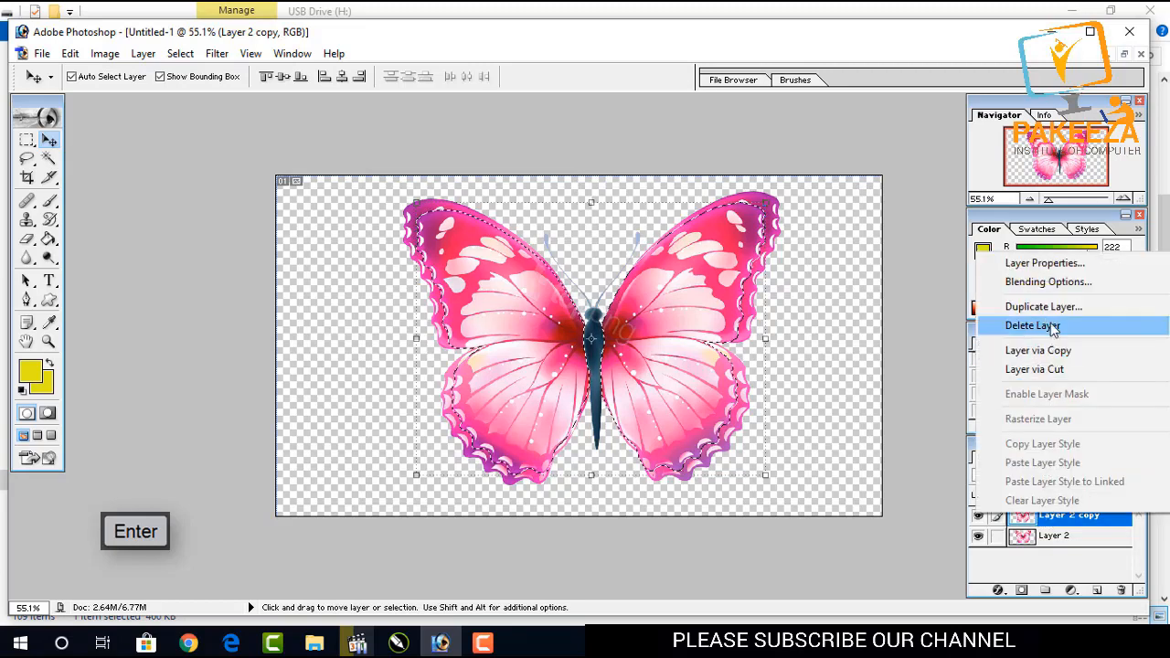
pyautogui.click(1052, 308)
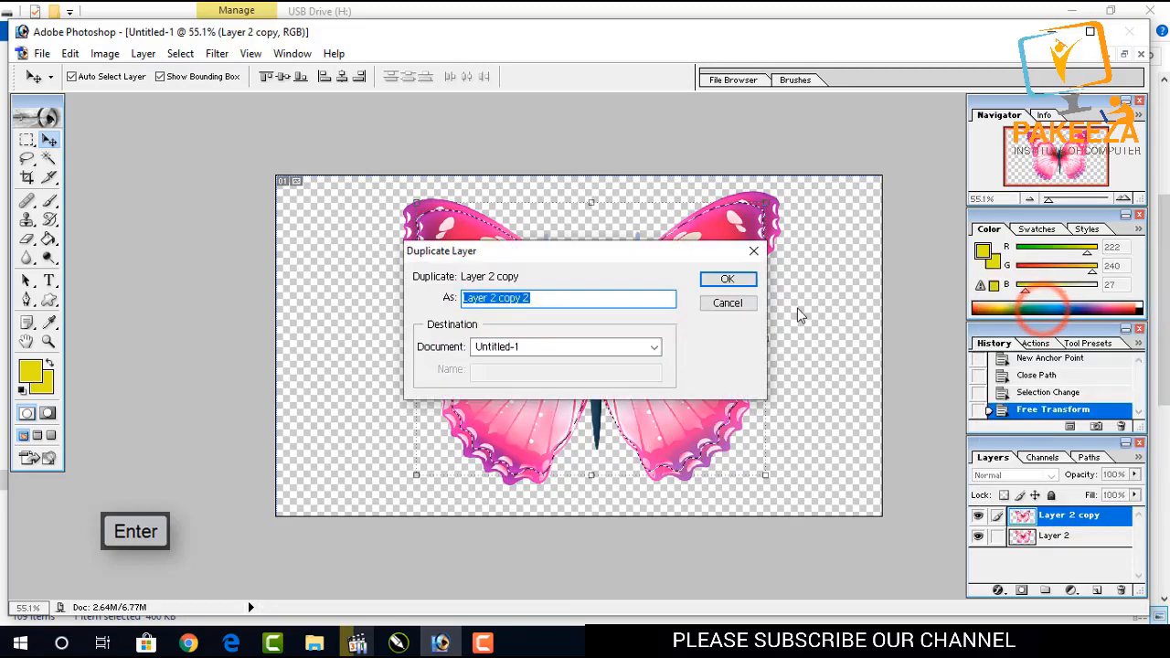
pyautogui.click(723, 282)
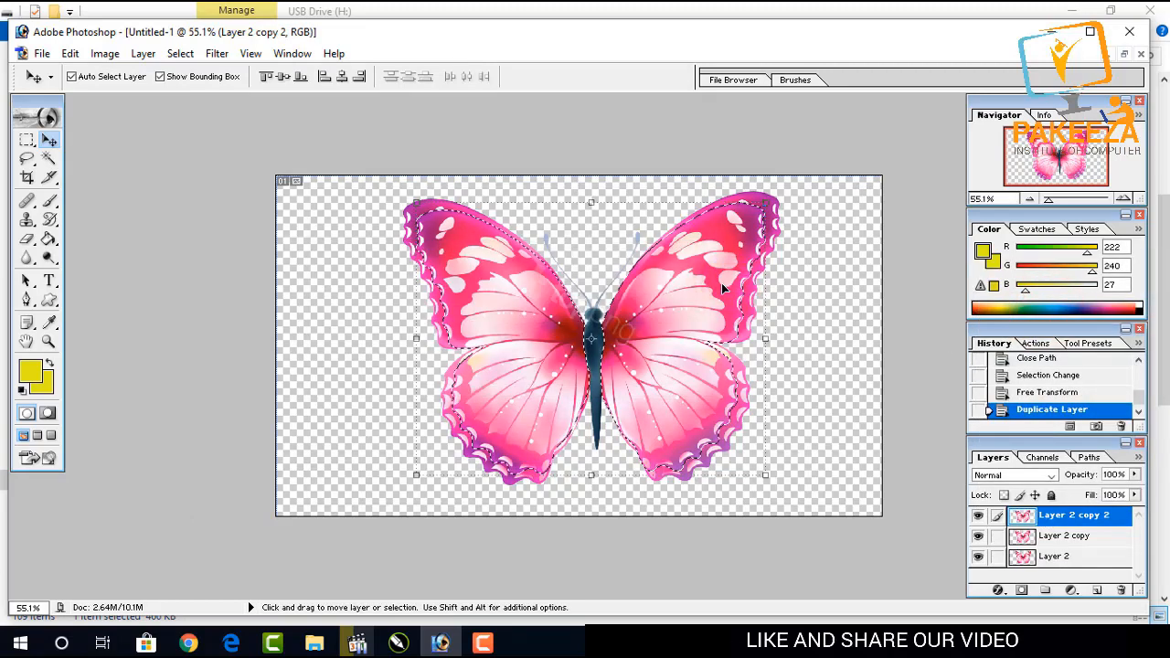
pyautogui.moveTo(765, 202); pyautogui.dragTo(749, 217)
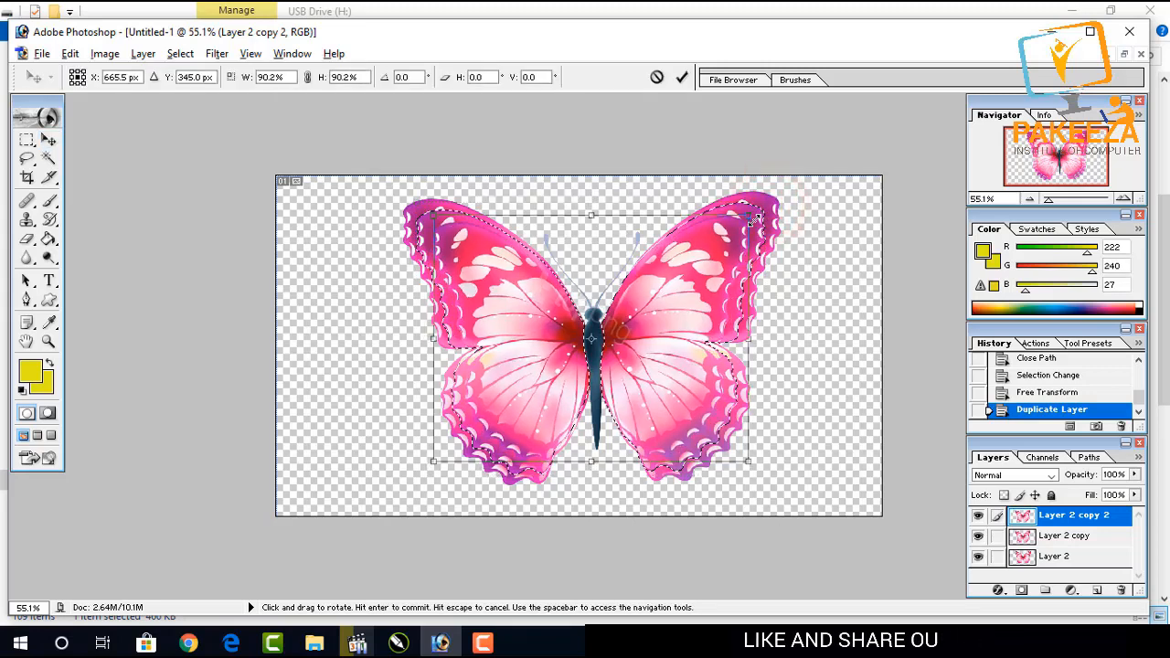
pyautogui.press('Return')
# Duplicate Layer 2 copy 2 and scale the new copy's selected area down to about 91%, then commit.
pyautogui.rightClick(1047, 518)
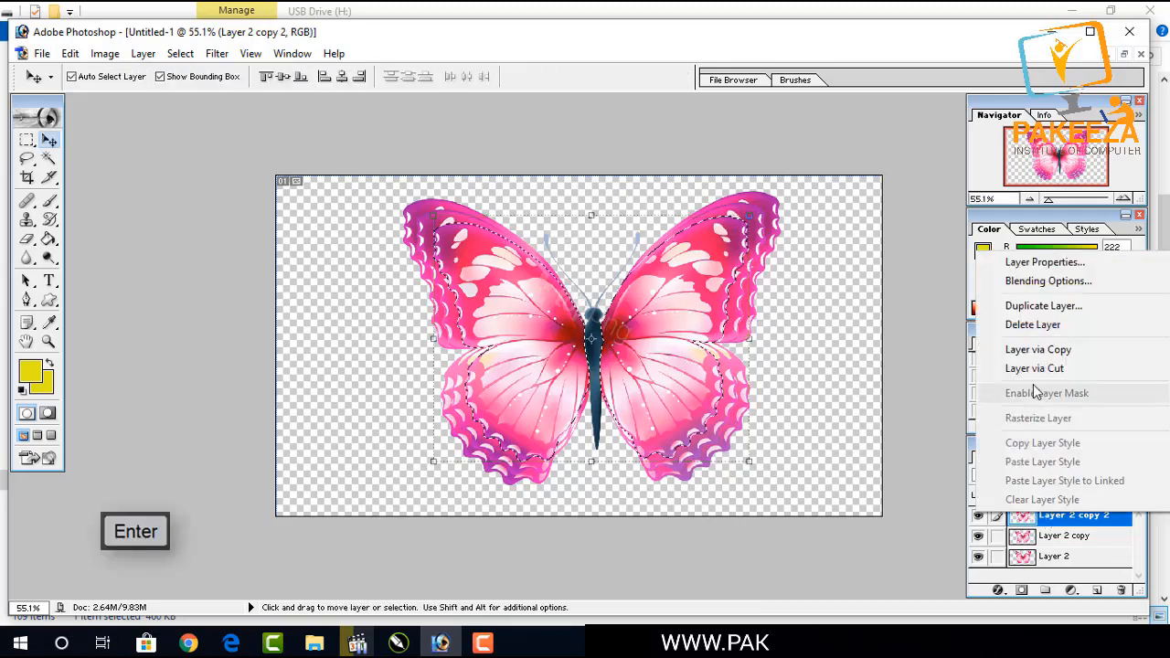
pyautogui.click(1043, 305)
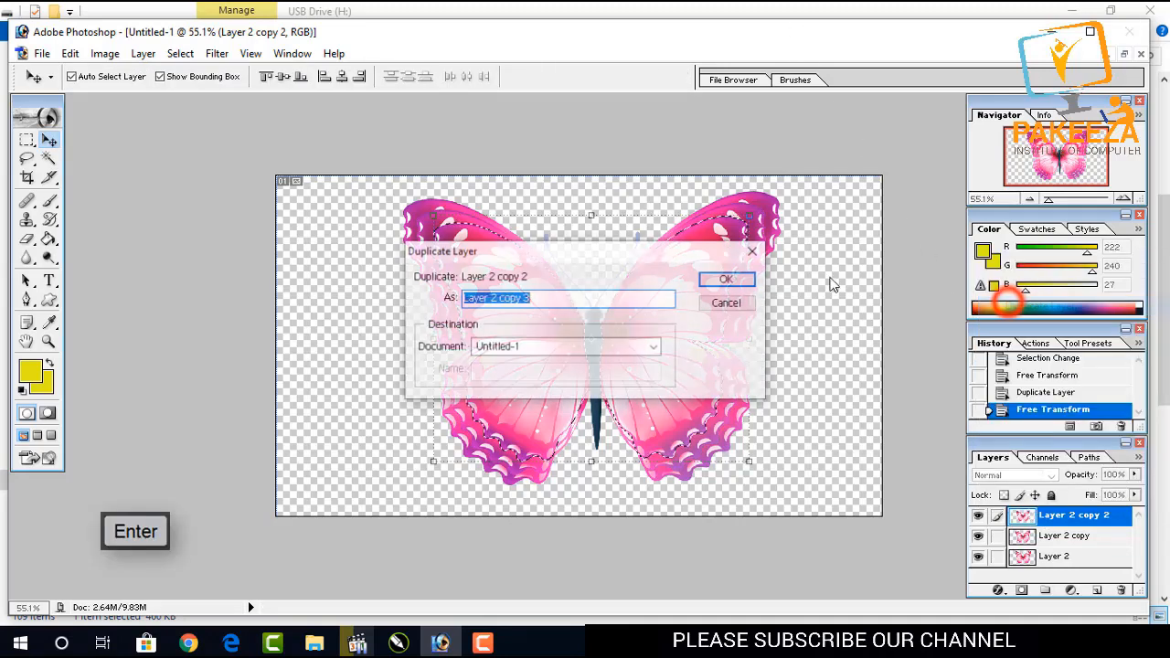
pyautogui.press('Return')
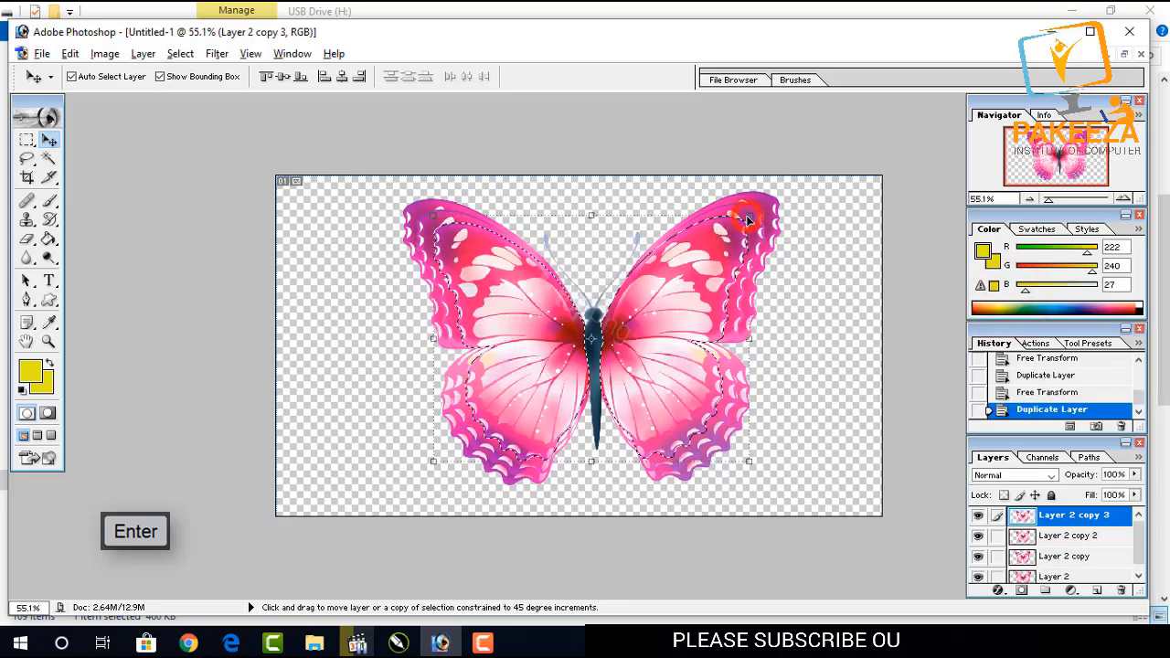
pyautogui.moveTo(750, 220); pyautogui.dragTo(736, 228)
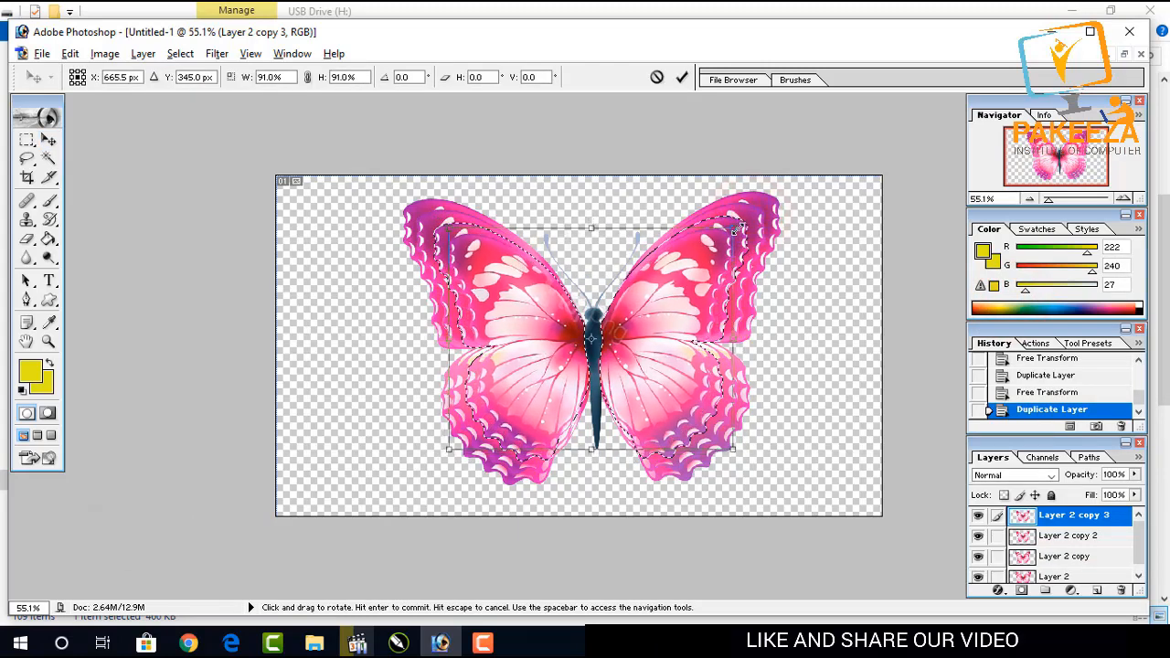
pyautogui.press('Return')
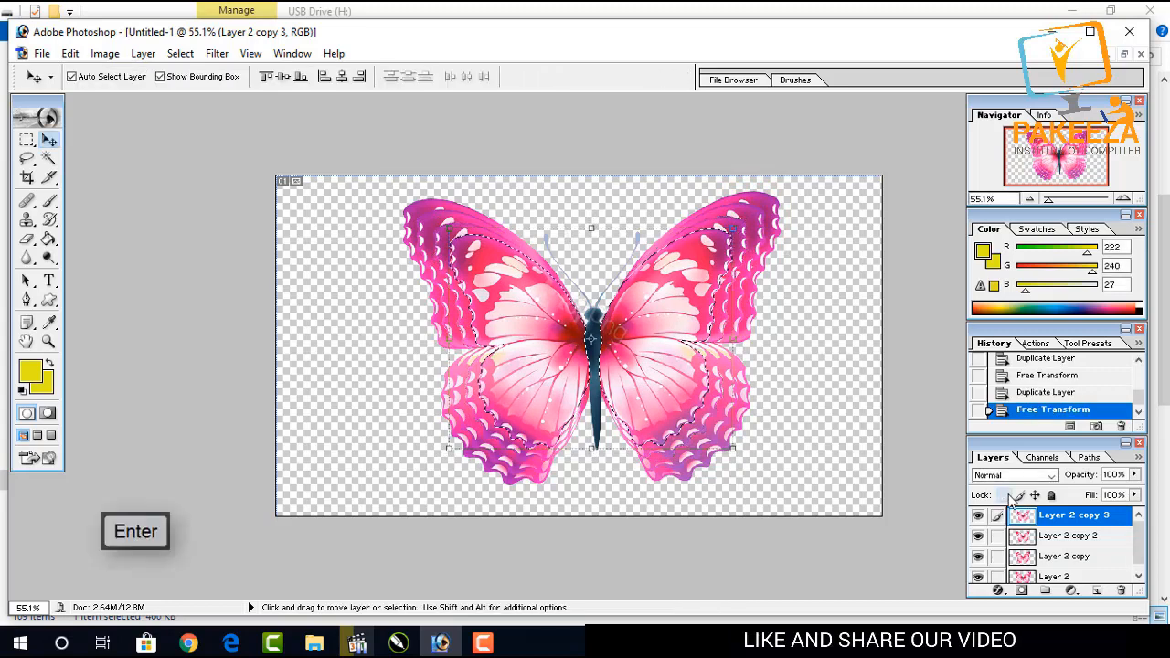
# Duplicate Layer 2 copy 3 and free-transform the new copy's selected area smaller, then commit.
pyautogui.rightClick(1044, 518)
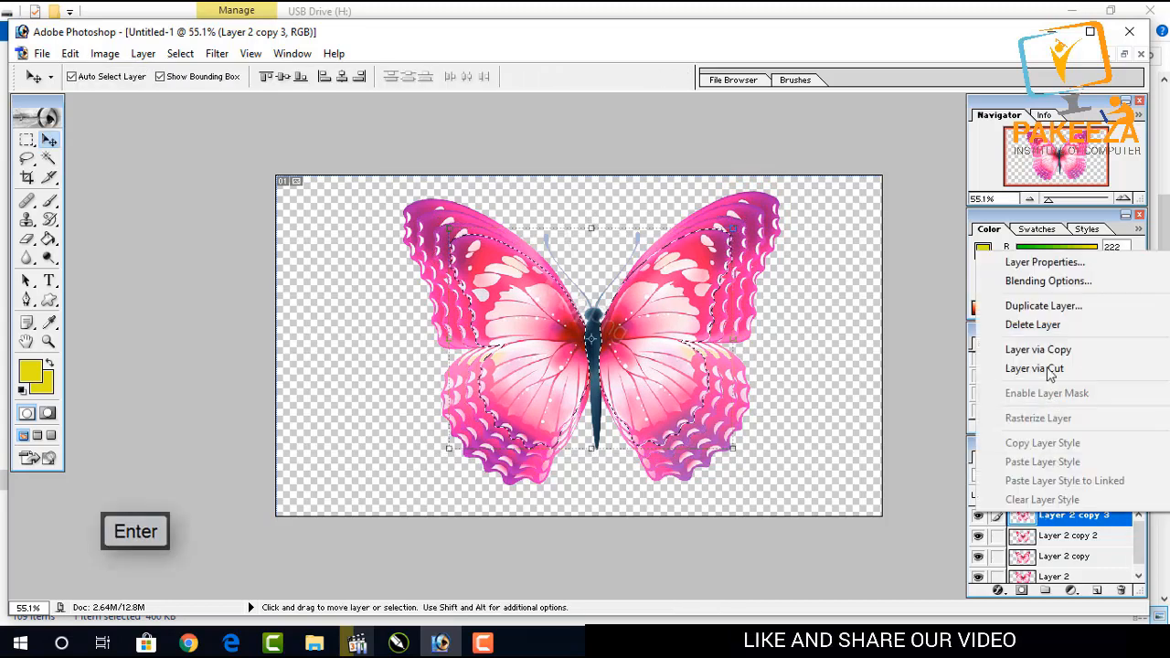
pyautogui.click(1039, 301)
pyautogui.press('Return')
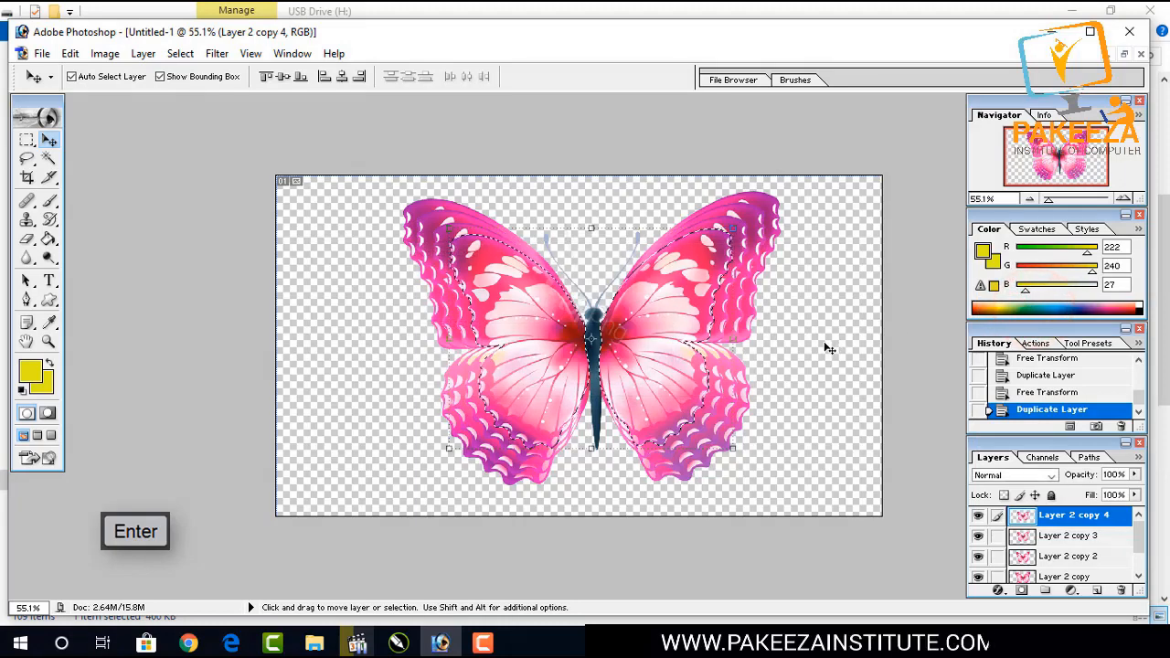
pyautogui.hotkey('ctrl', 't')
pyautogui.moveTo(733, 228); pyautogui.dragTo(721, 250)
pyautogui.press('Return')
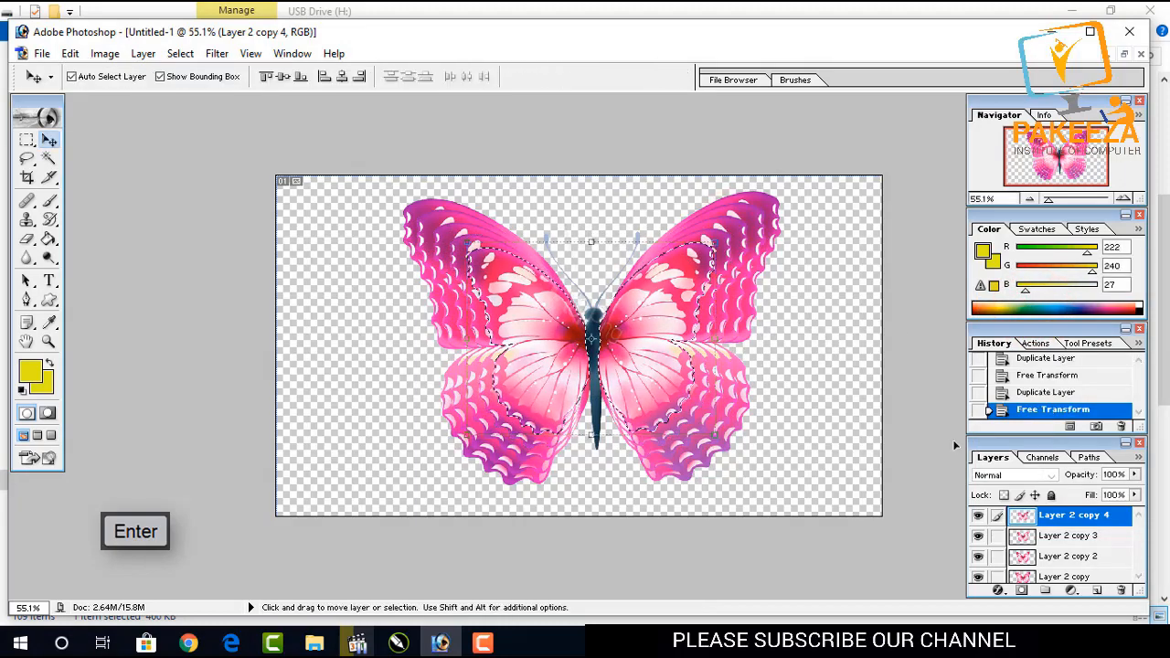
# Copy the selected area to a new layer and scale it down to about 81.3%, then commit.
pyautogui.hotkey('ctrl', 'j')
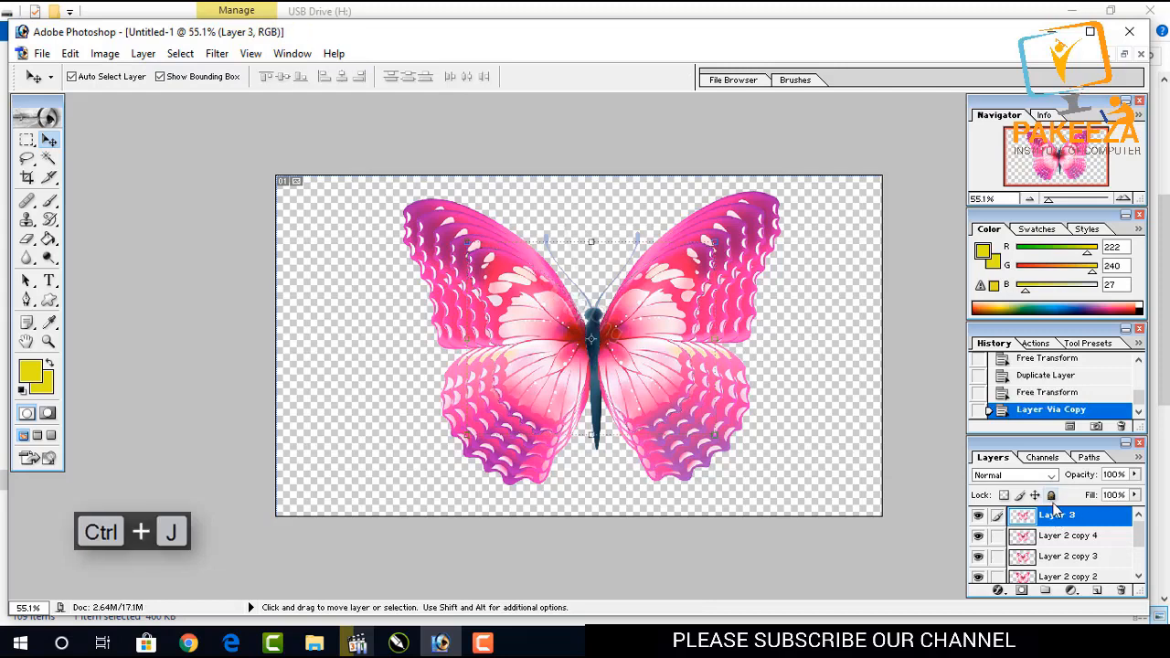
pyautogui.moveTo(717, 244); pyautogui.dragTo(532, 54)
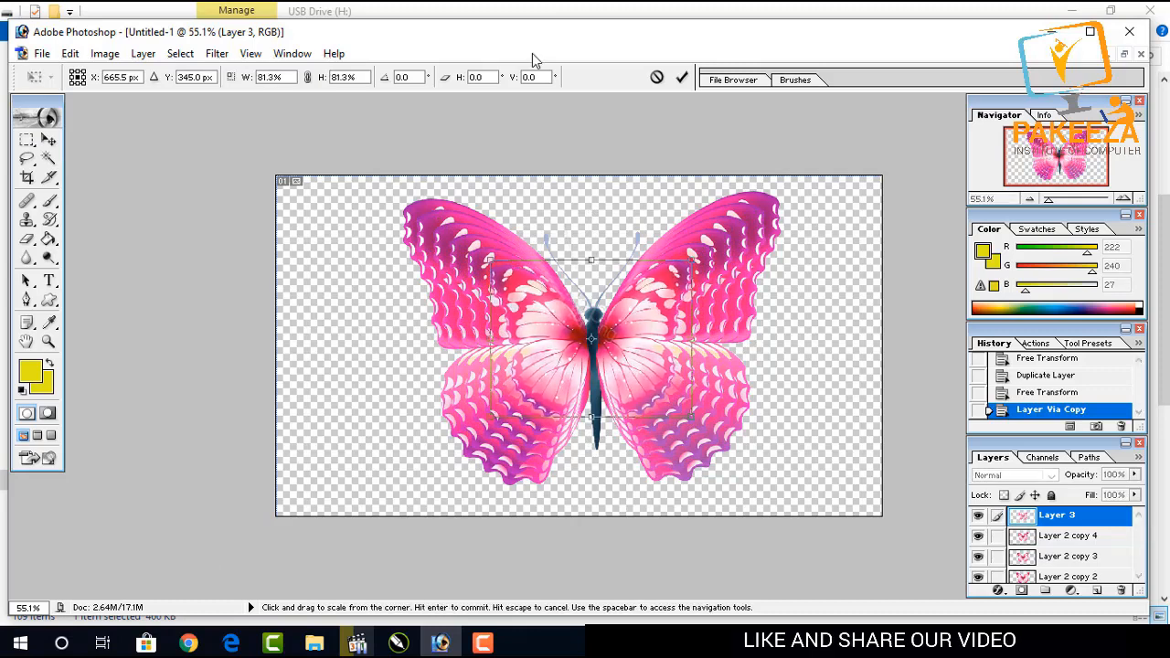
pyautogui.press('Return')
# Copy the selected area to another new layer and scale it down proportionally from the center, then commit.
pyautogui.hotkey('ctrl', 'j')
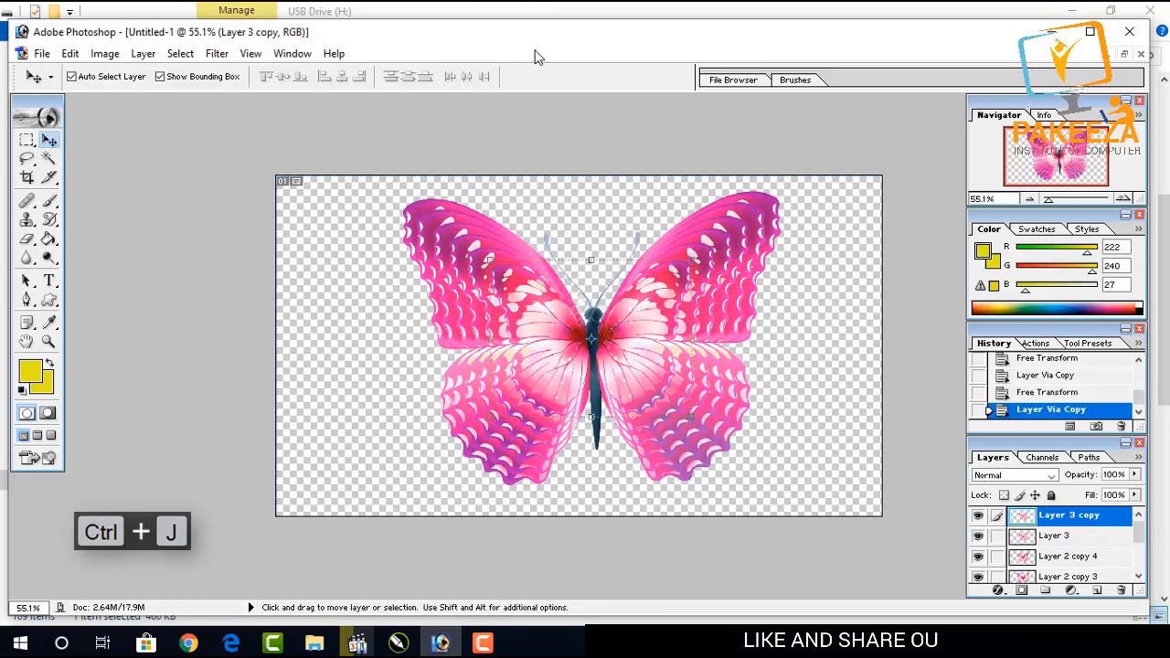
pyautogui.hotkey('shift', 'alt')
pyautogui.moveTo(692, 257); pyautogui.dragTo(672, 274)
pyautogui.press('Return')
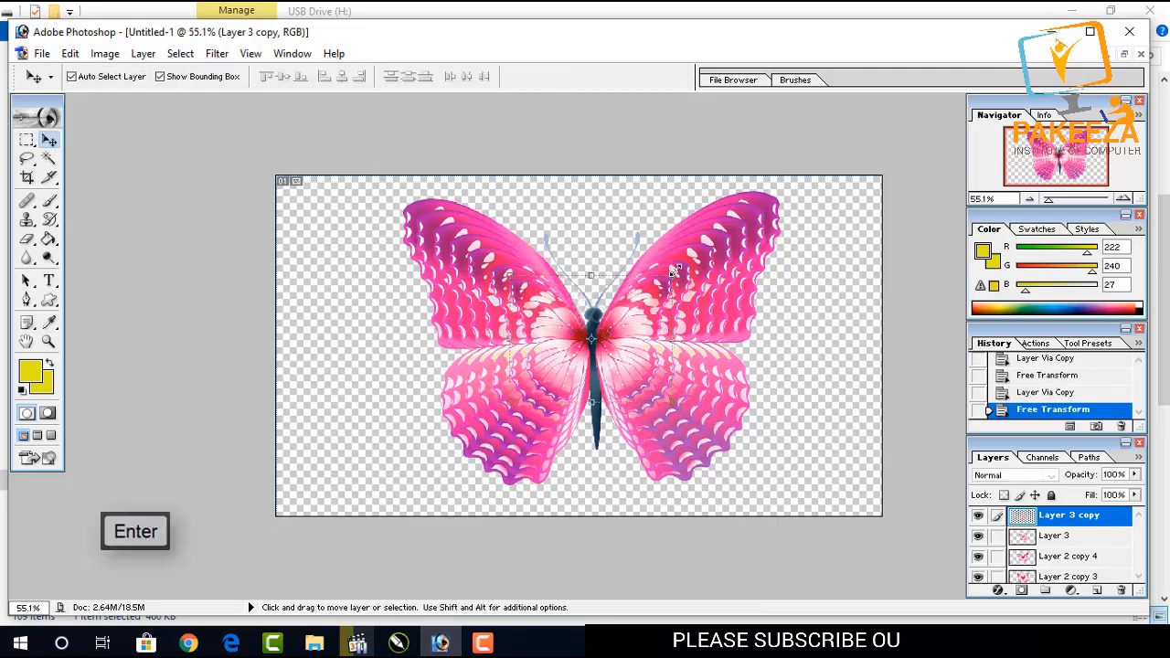
pyautogui.hotkey('ctrl', 'l')
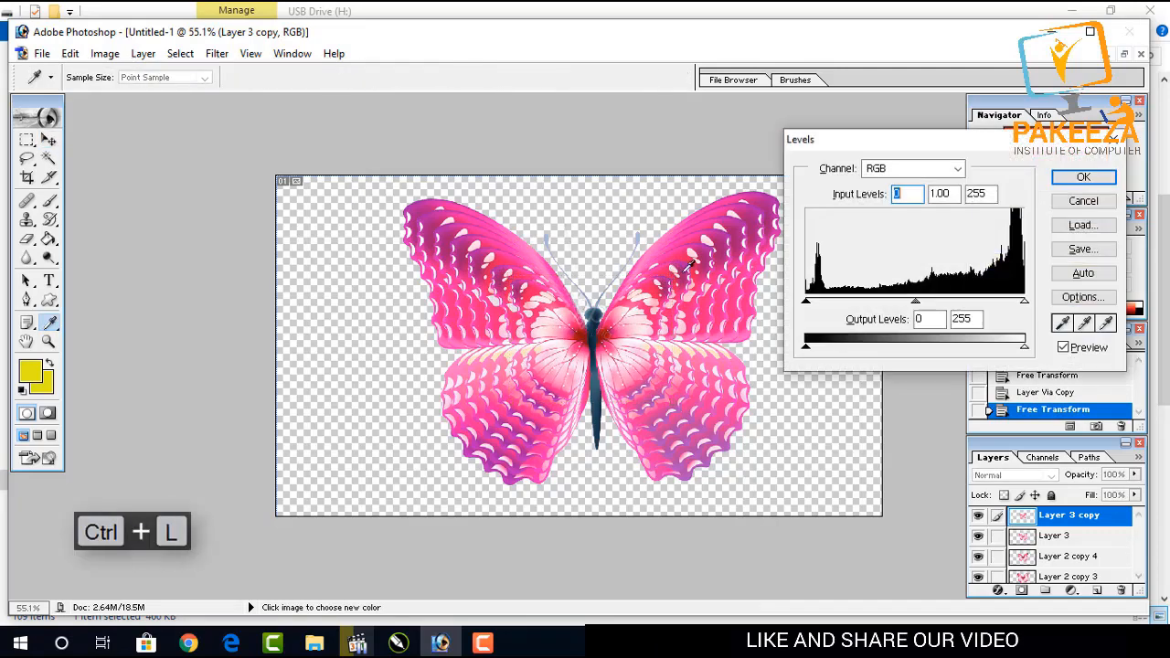
pyautogui.click(1065, 205)
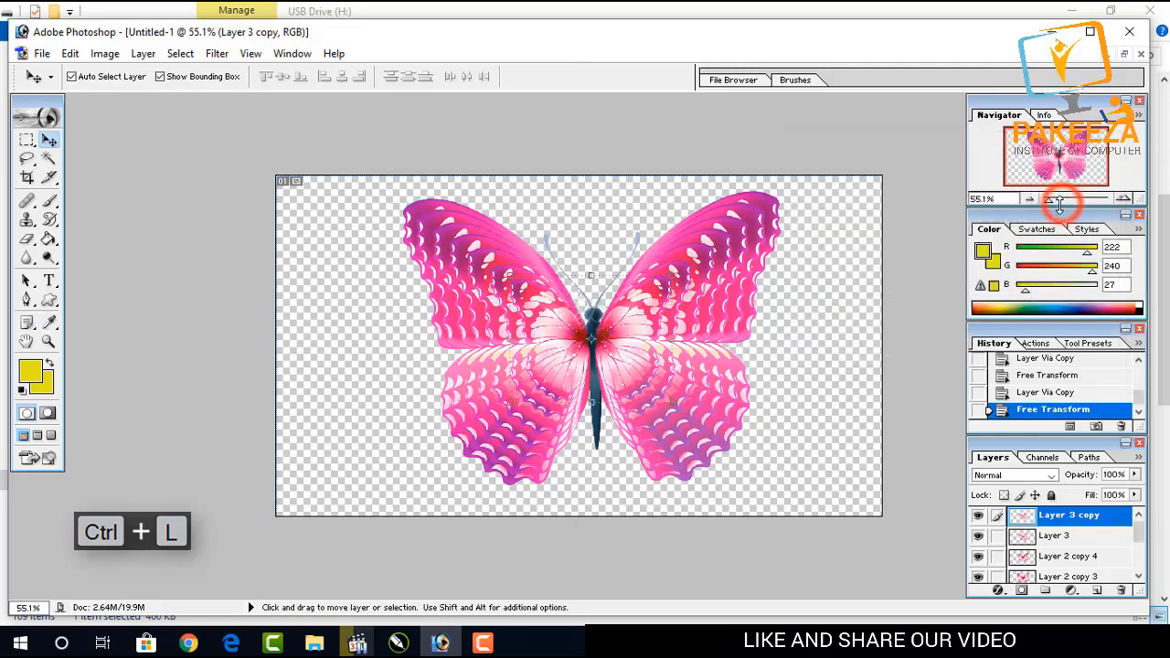
# Copy the selected area to a new layer and scale it down to about 75.7%, then commit.
pyautogui.hotkey('ctrl', 'j')
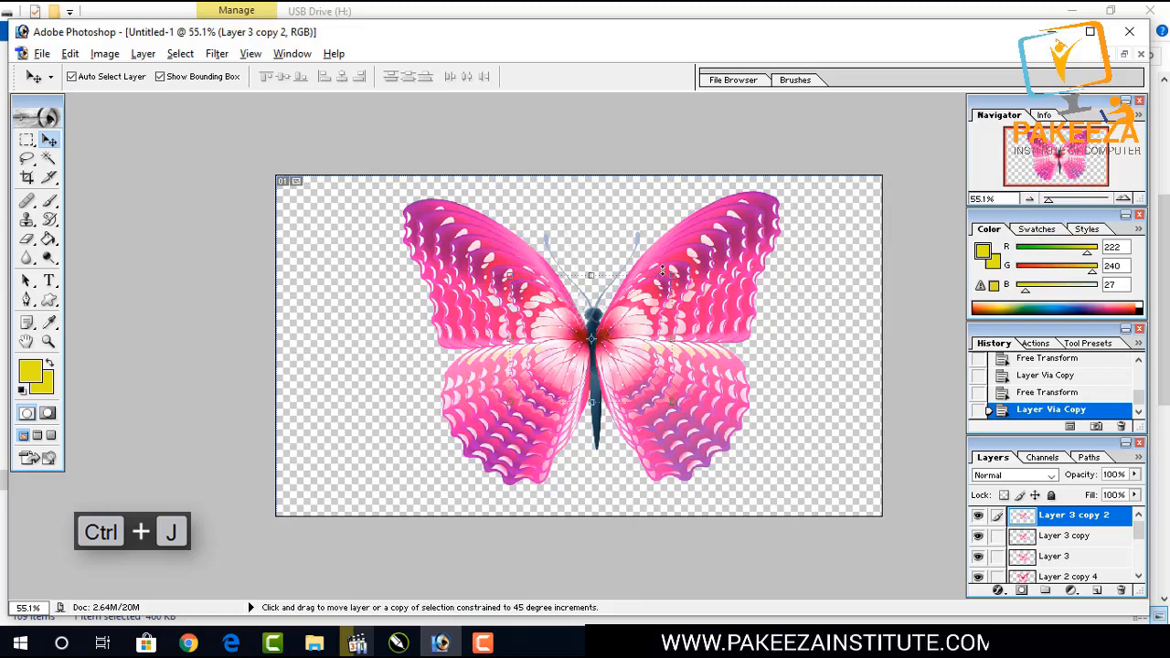
pyautogui.moveTo(668, 275); pyautogui.dragTo(646, 292)
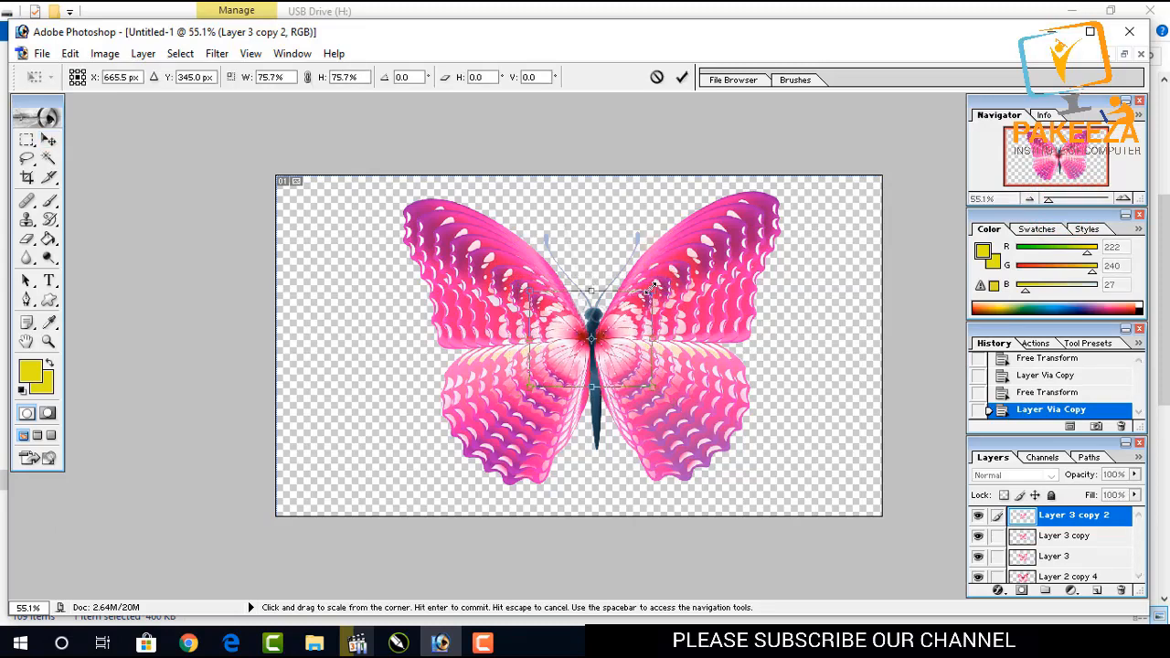
pyautogui.press('Return')
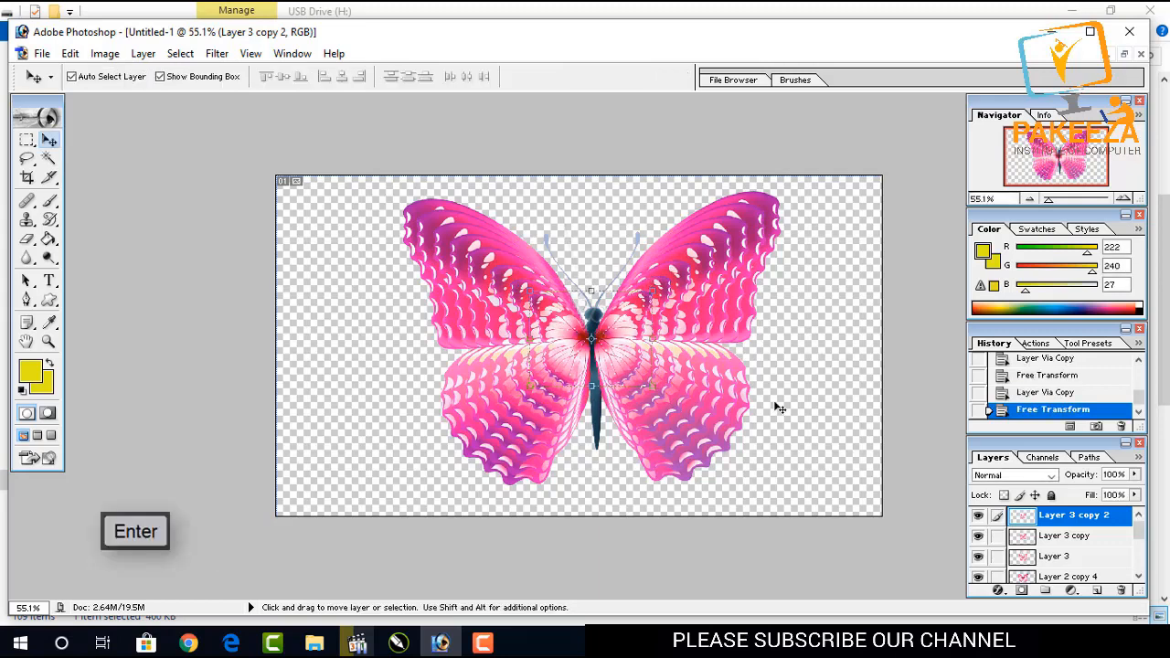
# Rename the bottom four layers as 1, 2, 3 and 4, from Layer 2 upward.
pyautogui.scroll(-4, 1062, 533)
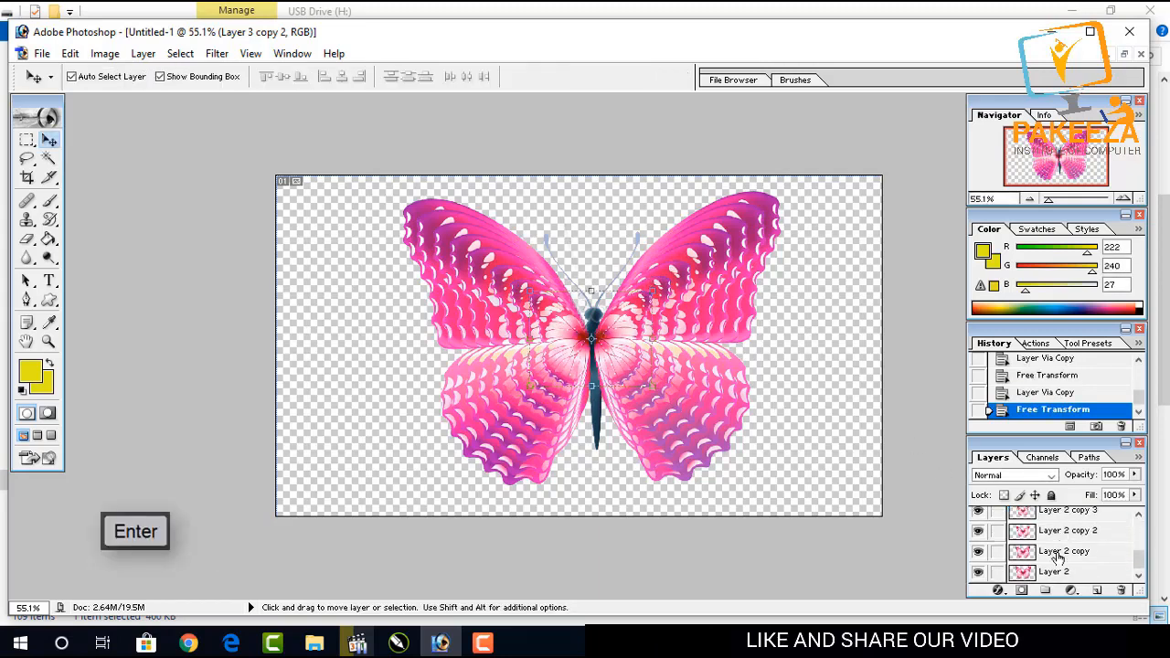
pyautogui.doubleClick(1054, 572)
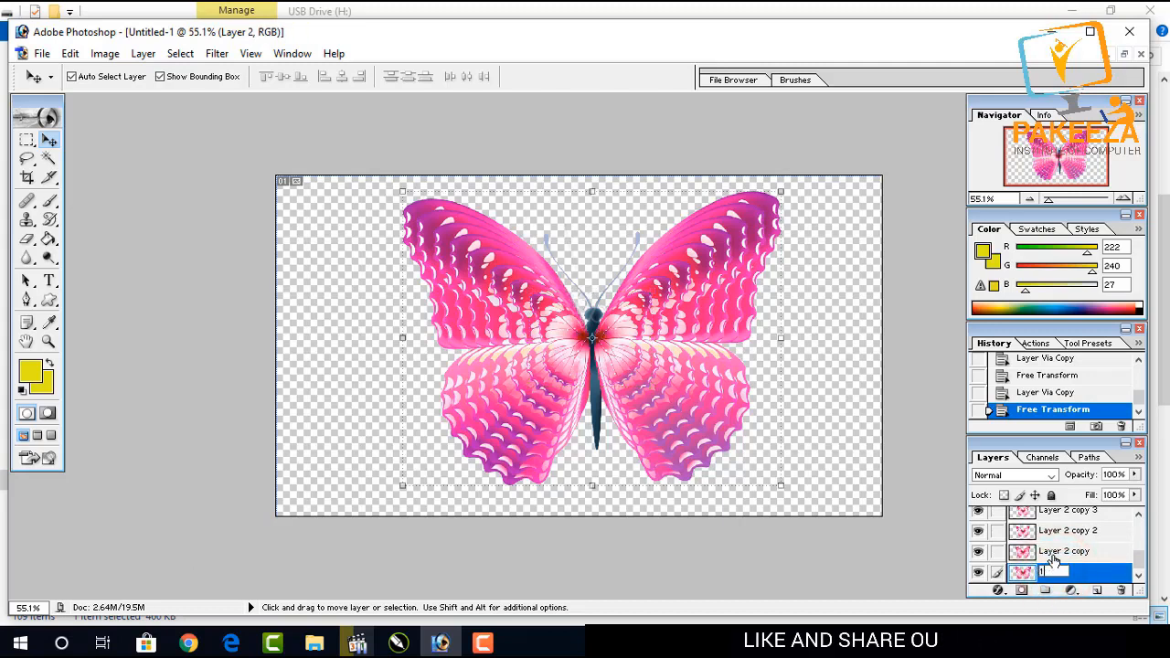
pyautogui.click(1054, 552)
pyautogui.moveTo(1100, 553); pyautogui.dragTo(1086, 552)
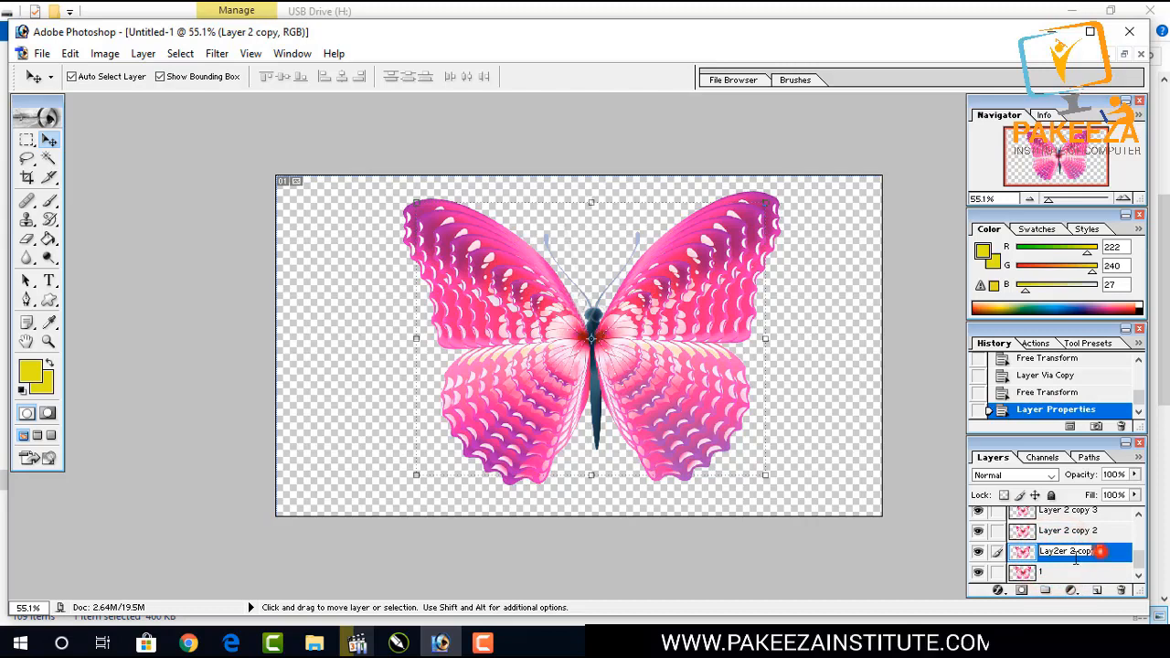
pyautogui.doubleClick(1066, 530)
pyautogui.write('3')
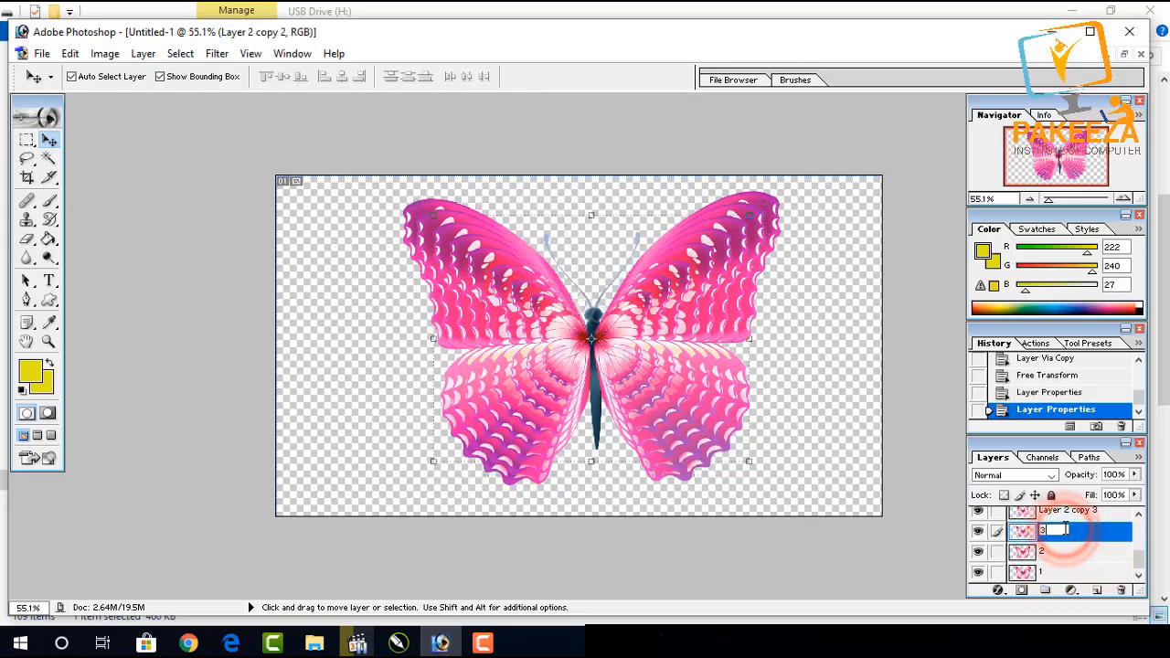
pyautogui.doubleClick(1051, 513)
pyautogui.write('4')
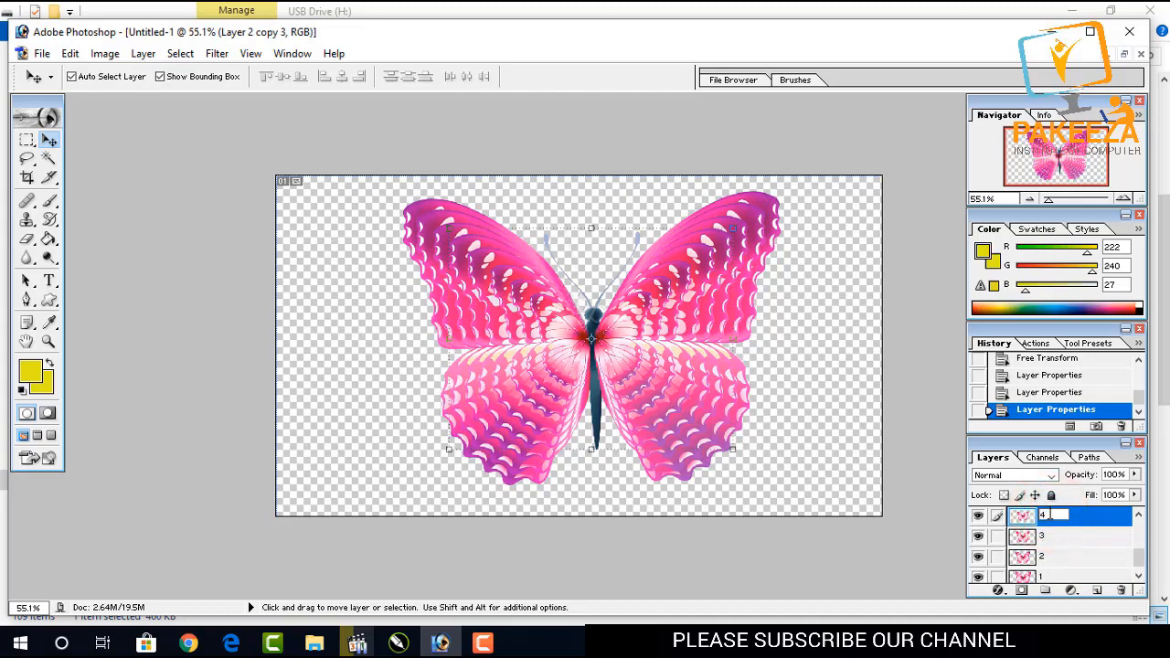
# Rename the remaining four layers above as 5, 6, 7 and 8.
pyautogui.click(1139, 552)
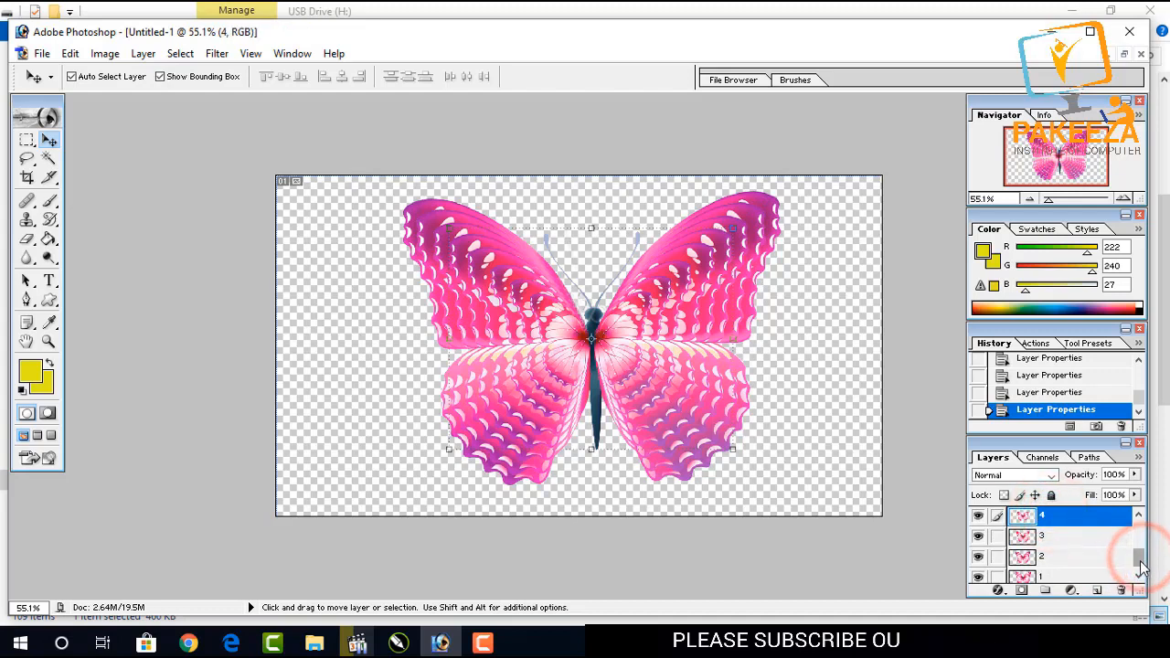
pyautogui.click(1064, 558)
pyautogui.write('5')
pyautogui.doubleClick(1061, 538)
pyautogui.write('6')
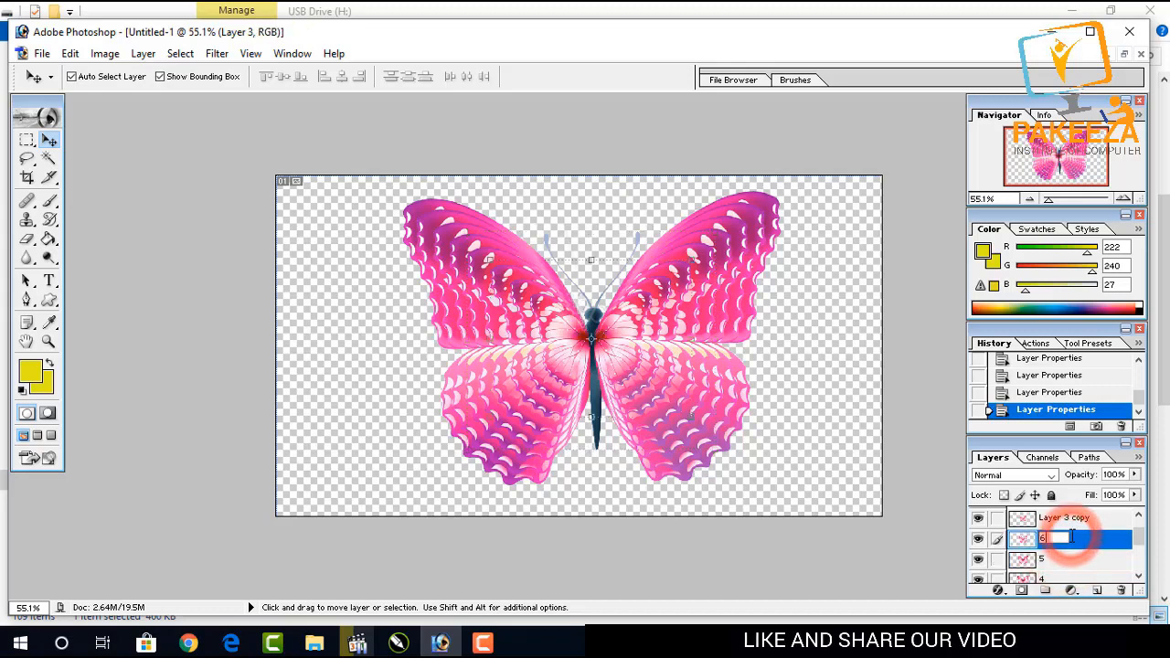
pyautogui.doubleClick(1066, 519)
pyautogui.write('7')
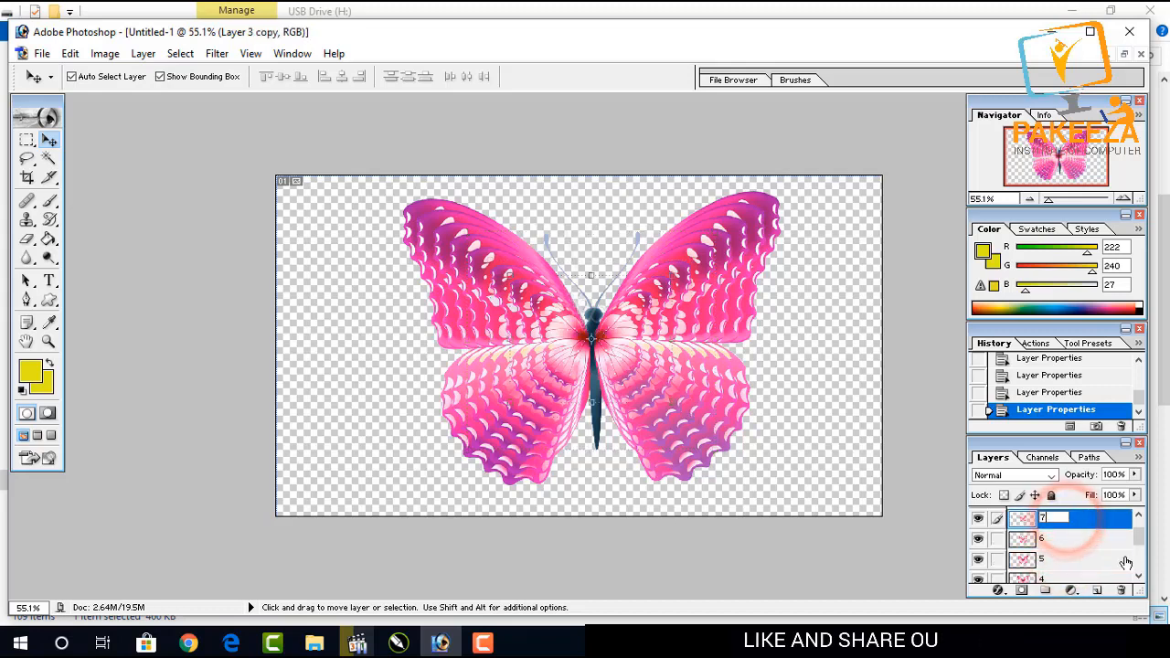
pyautogui.click(1143, 544)
pyautogui.click(1138, 515)
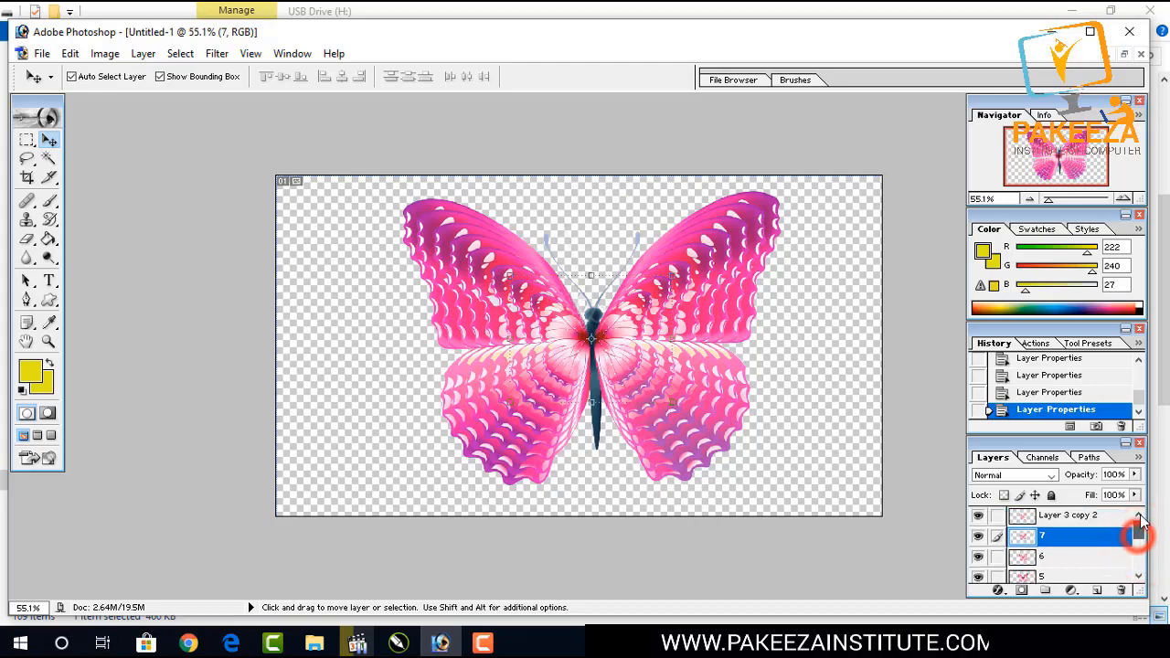
pyautogui.doubleClick(1071, 515)
pyautogui.write('8')
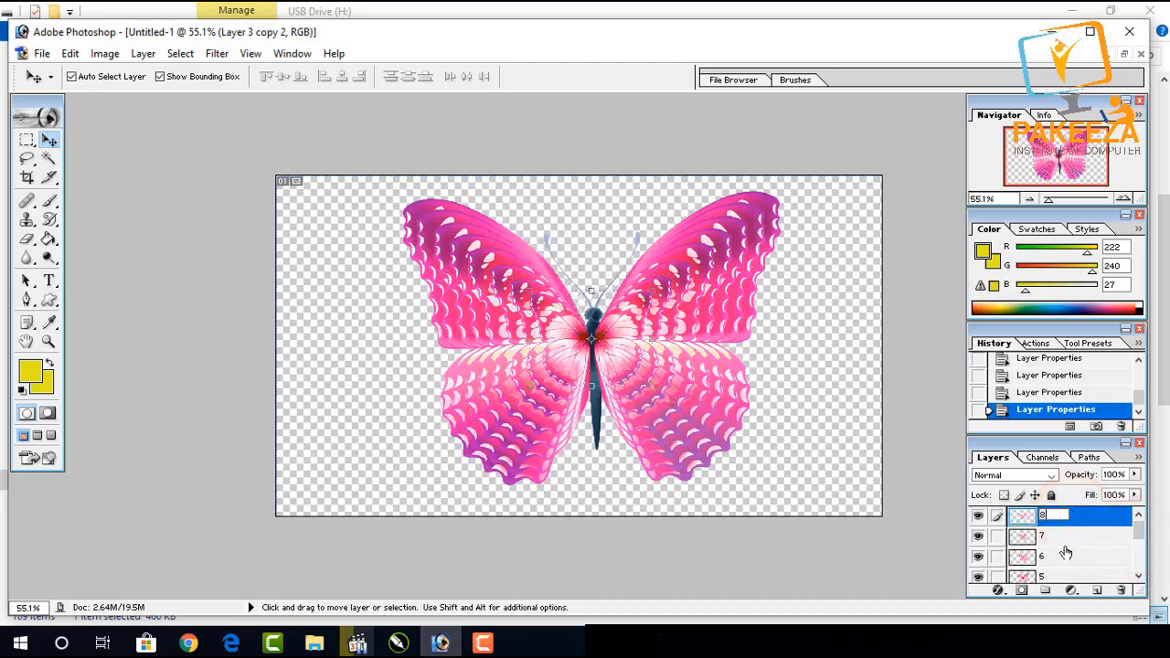
# Hide every layer except layer 1 by turning off their visibility.
pyautogui.click(1135, 532)
pyautogui.moveTo(1134, 532); pyautogui.dragTo(1133, 579)
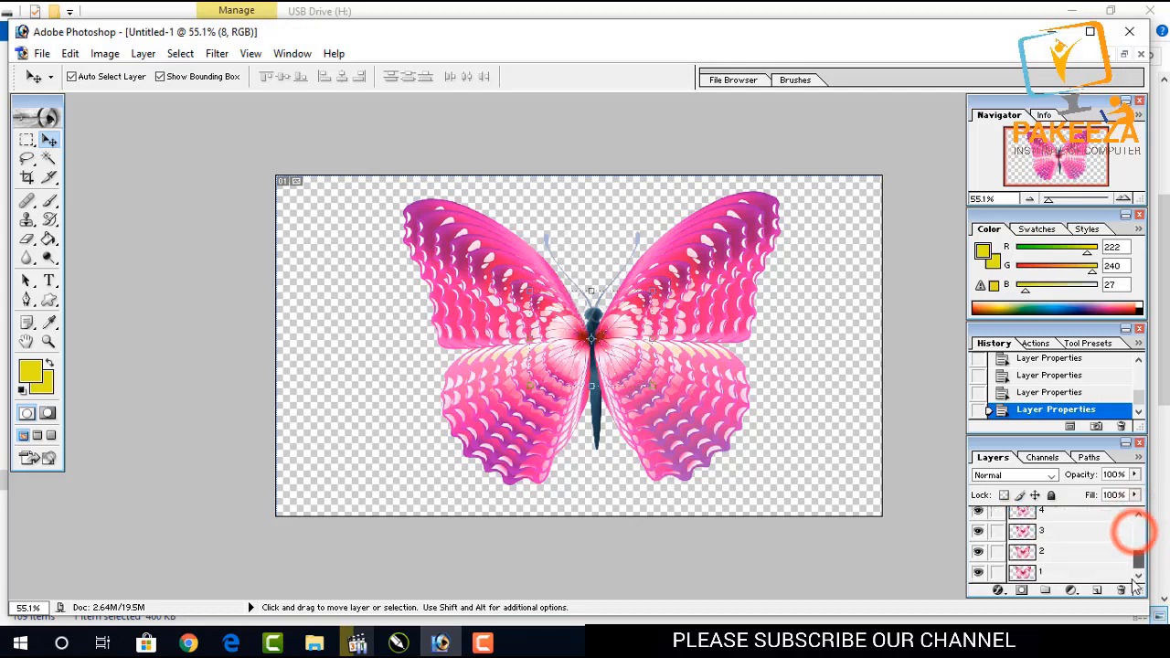
pyautogui.click(911, 575)
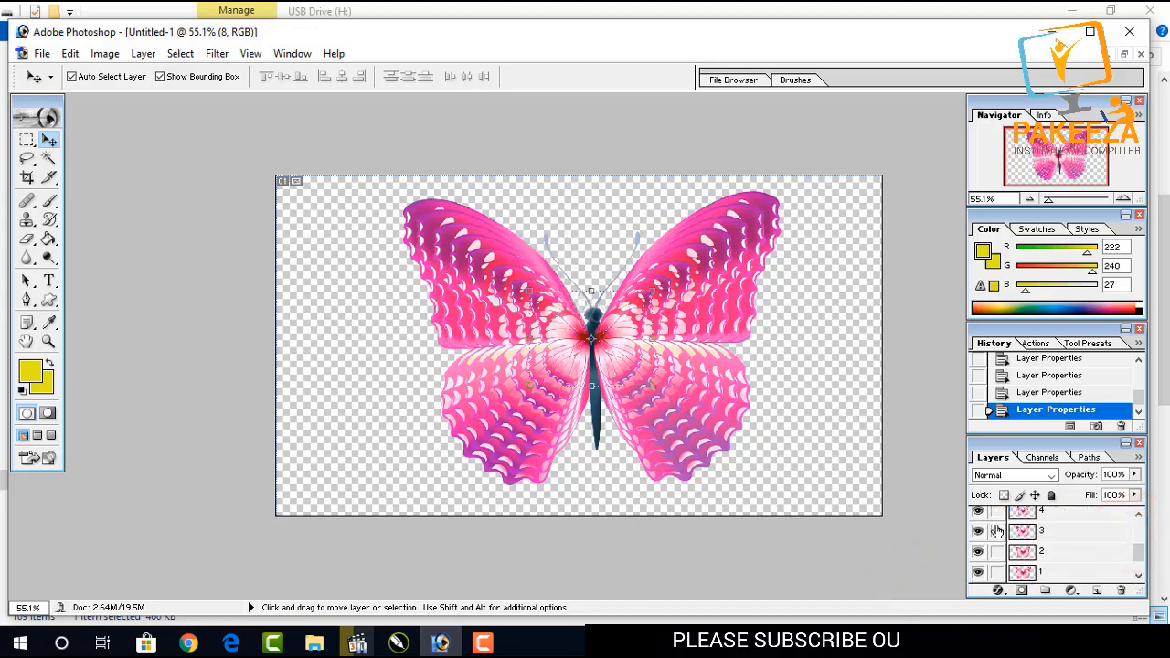
pyautogui.scroll(3, 996, 530)
pyautogui.moveTo(978, 518); pyautogui.dragTo(978, 578)
pyautogui.scroll(-3, 979, 578)
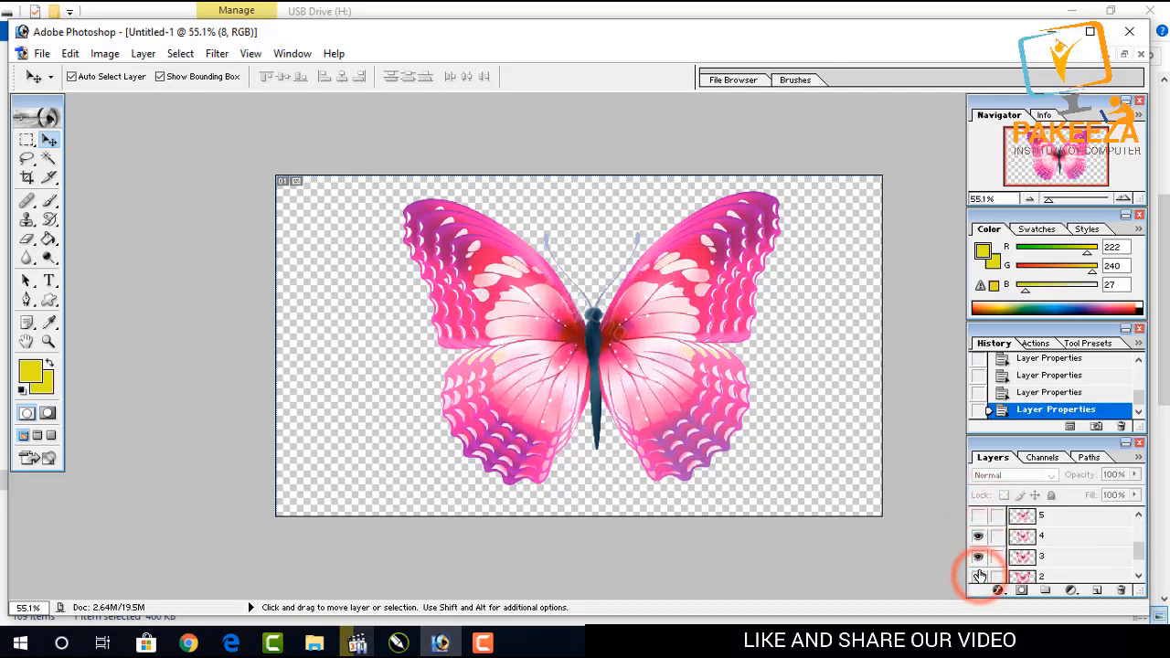
pyautogui.moveTo(977, 521); pyautogui.dragTo(979, 560)
pyautogui.scroll(-1, 980, 560)
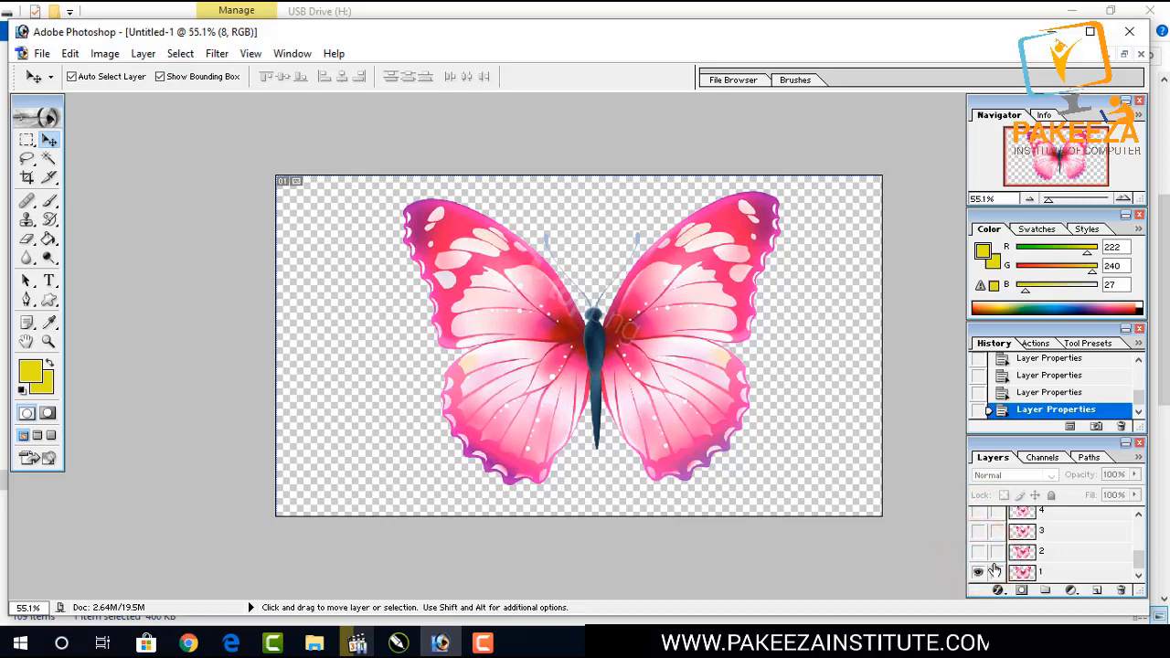
# Select layer 1 and export it through Save for Web as a PNG-24 file named 1.
pyautogui.click(1022, 573)
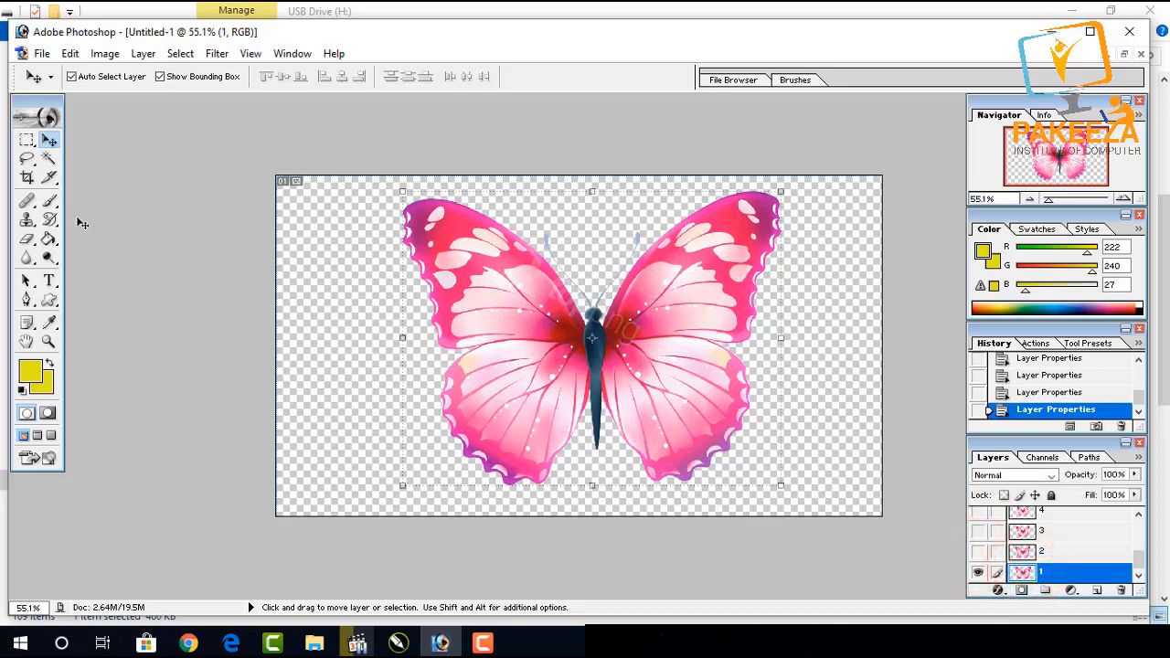
pyautogui.click(42, 53)
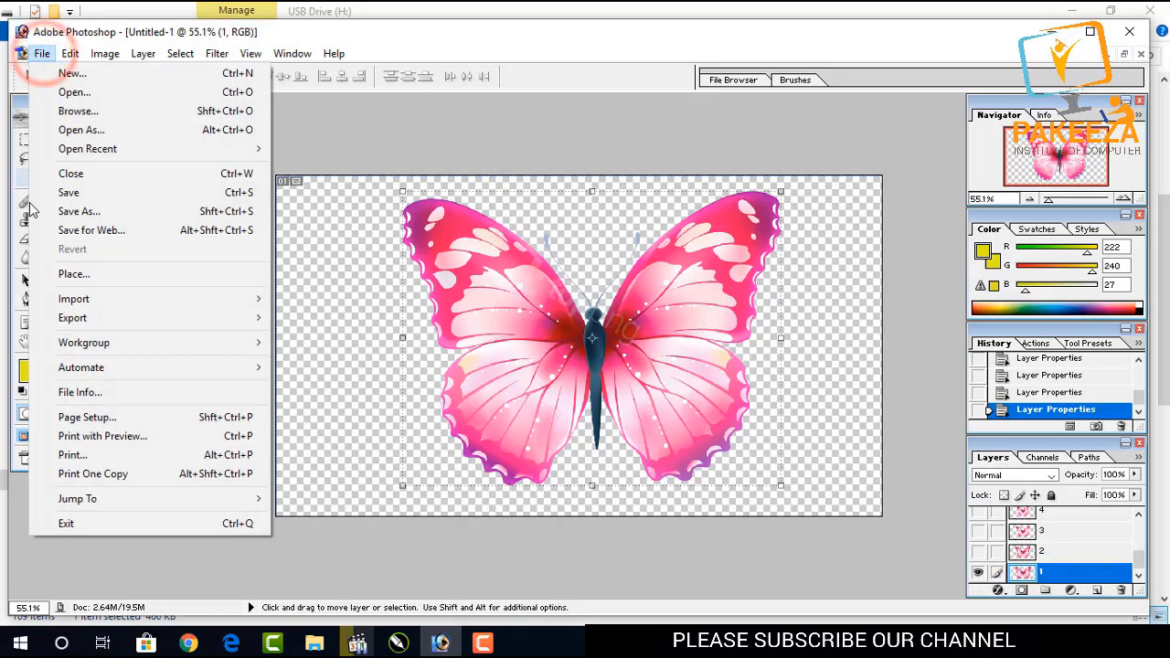
pyautogui.click(91, 230)
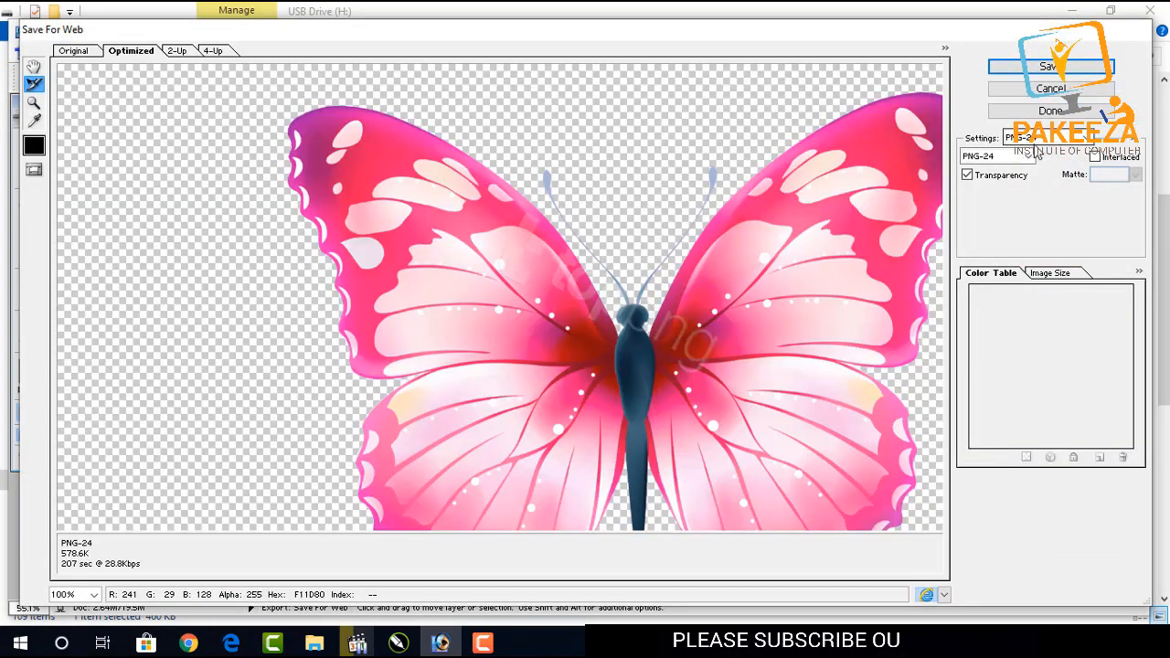
pyautogui.click(1048, 68)
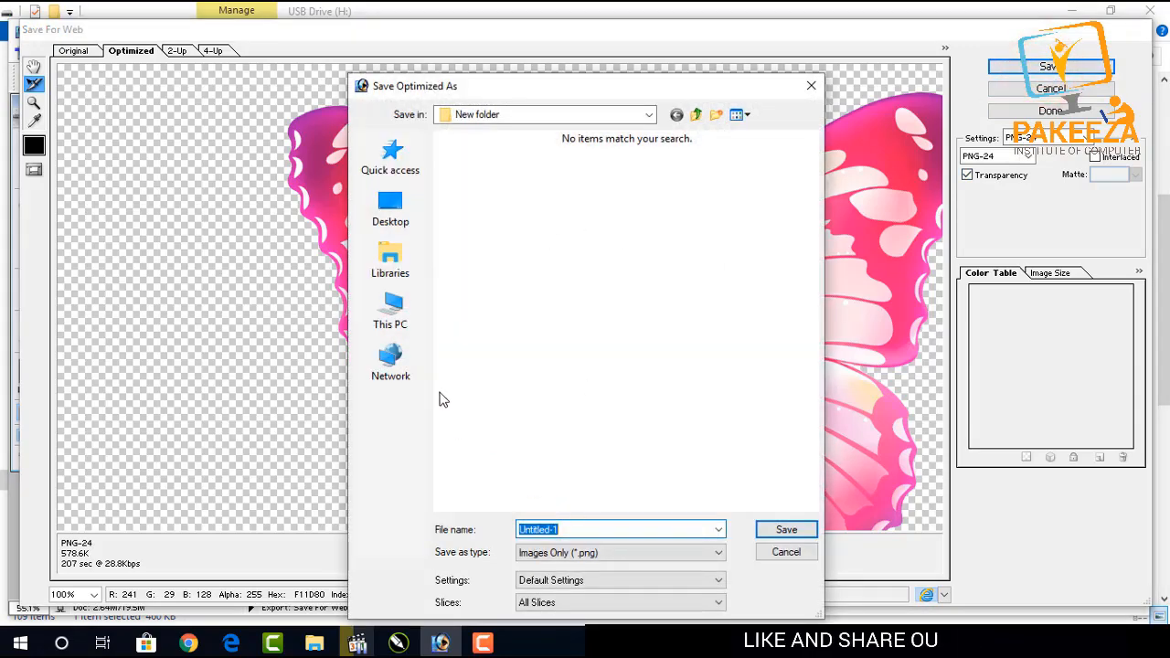
pyautogui.write('1')
pyautogui.press('Return')
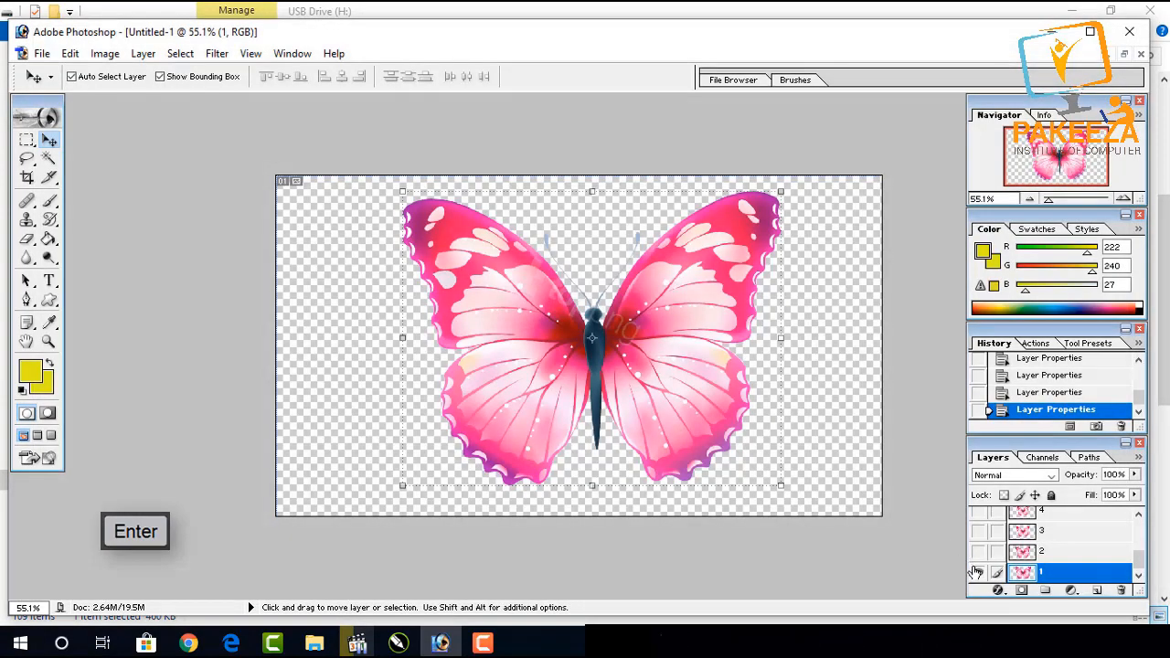
# Hide layer 1, show layer 2, and export it through Save for Web as a PNG named 2.
pyautogui.click(977, 571)
pyautogui.click(978, 552)
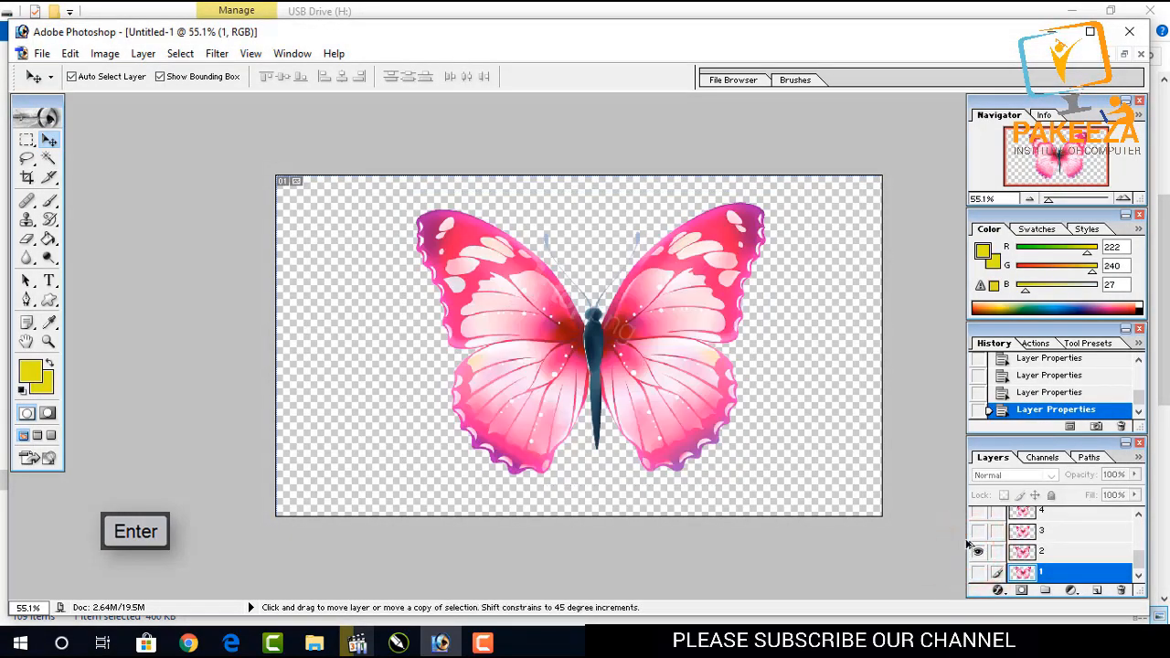
pyautogui.hotkey('ctrl', 'shift', 'alt', 's')
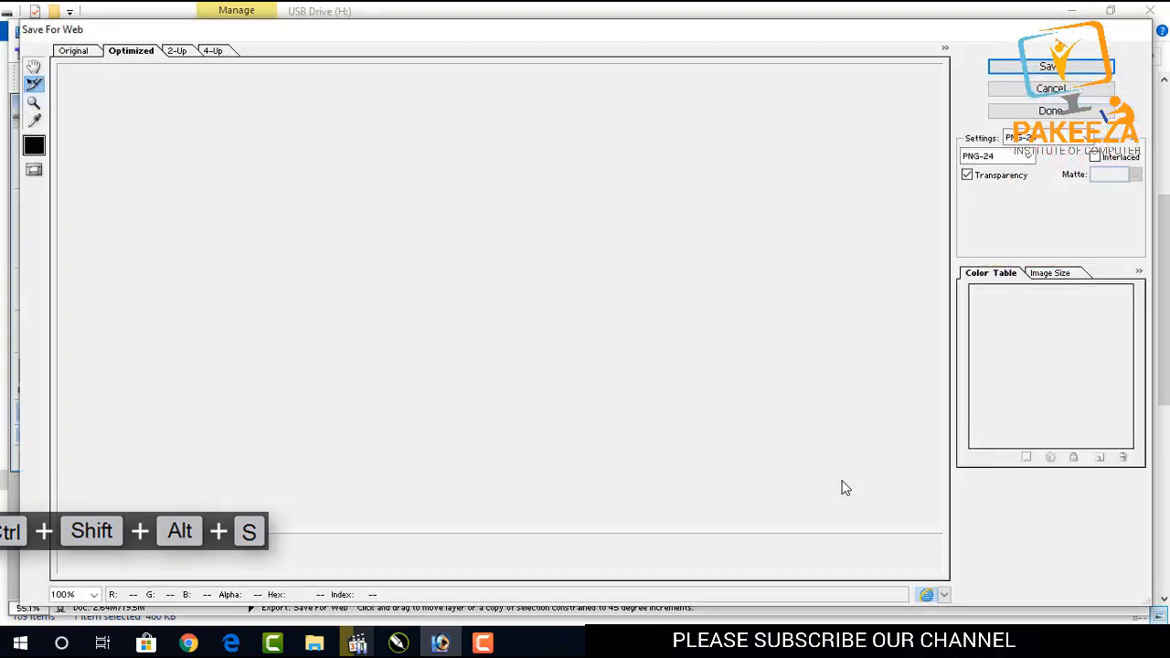
pyautogui.press('Return')
pyautogui.write('2')
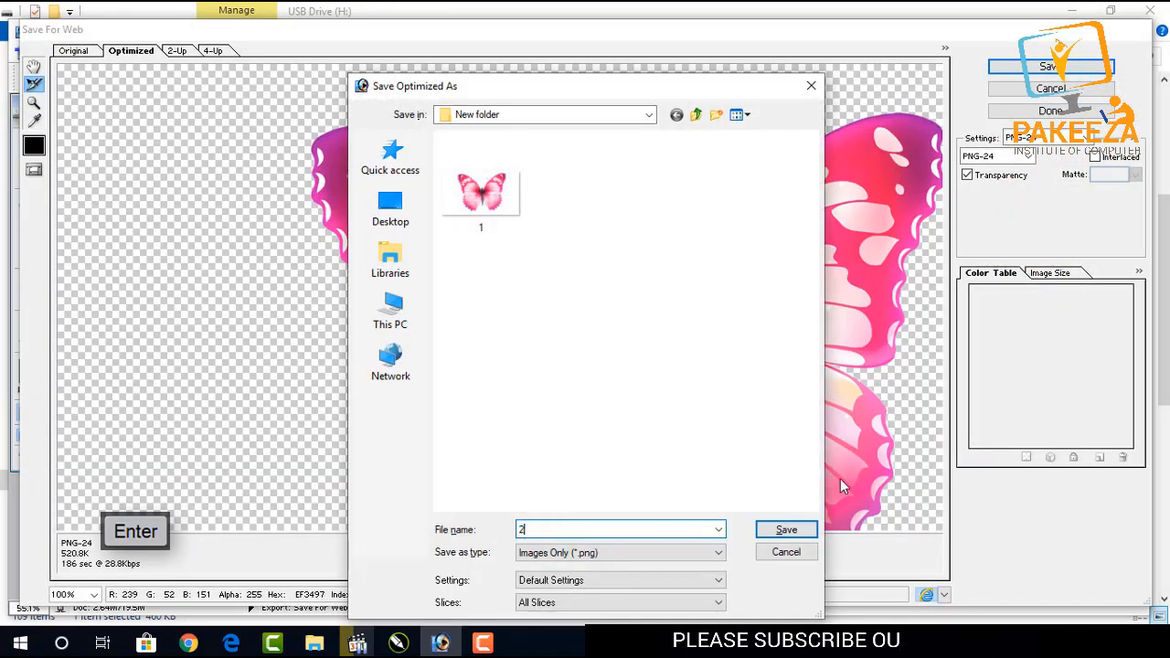
pyautogui.press('Return')
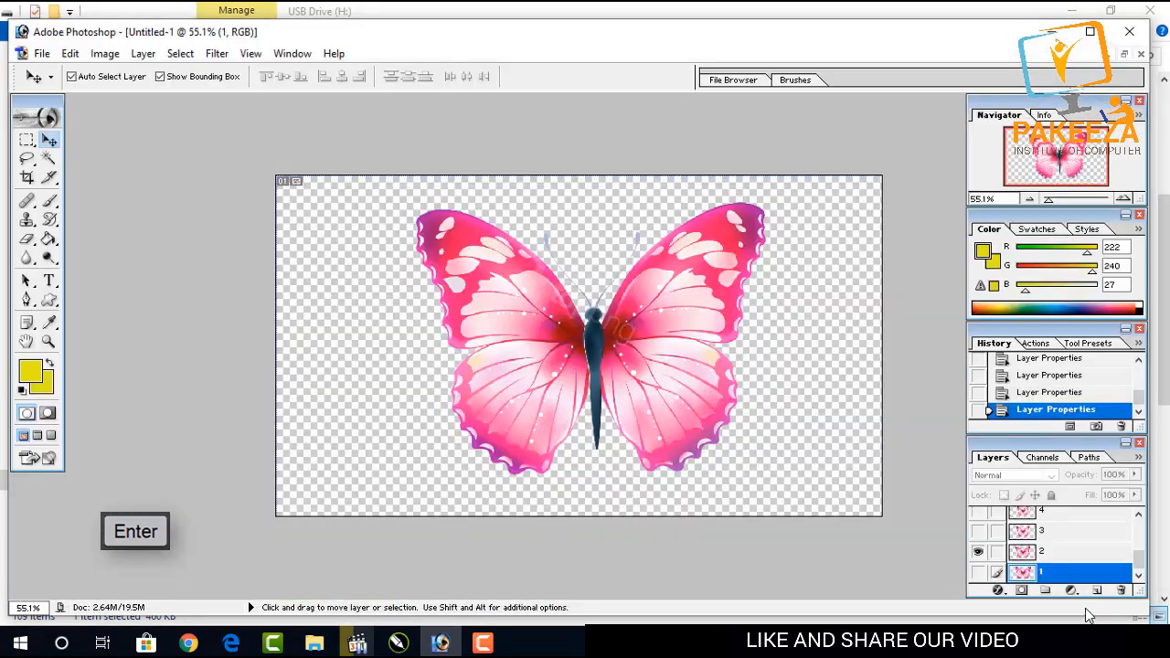
# Hide layer 2, show layer 3, and export it through Save for Web as a PNG named 3.
pyautogui.click(983, 555)
pyautogui.click(979, 531)
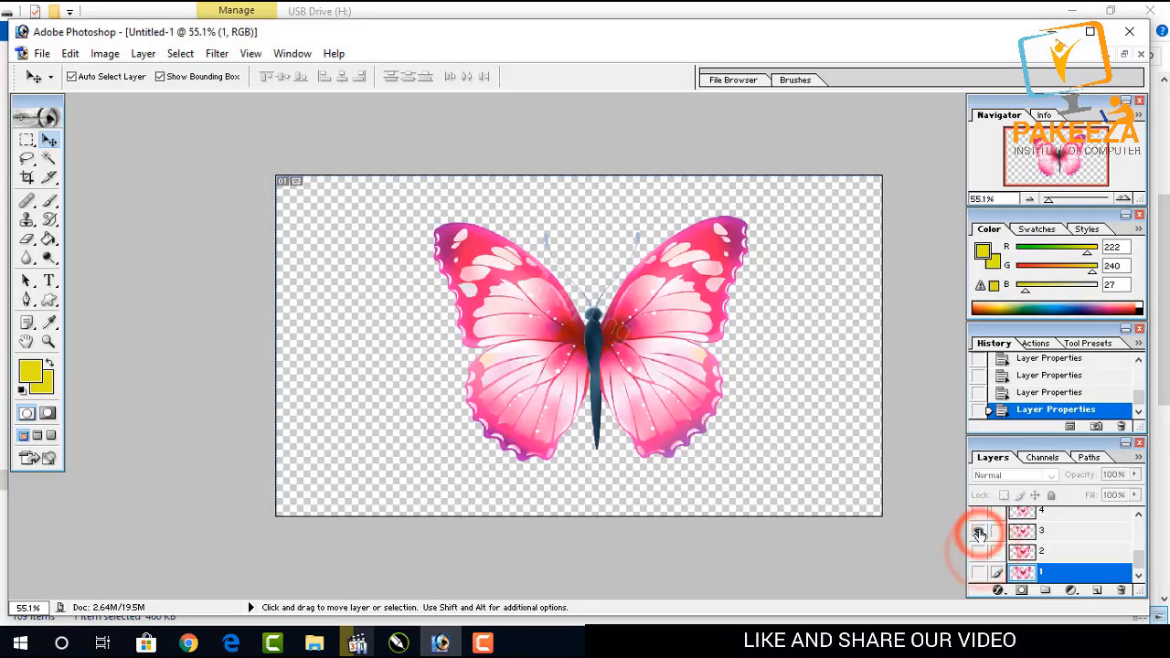
pyautogui.hotkey('ctrl', 'shift', 'alt', 's')
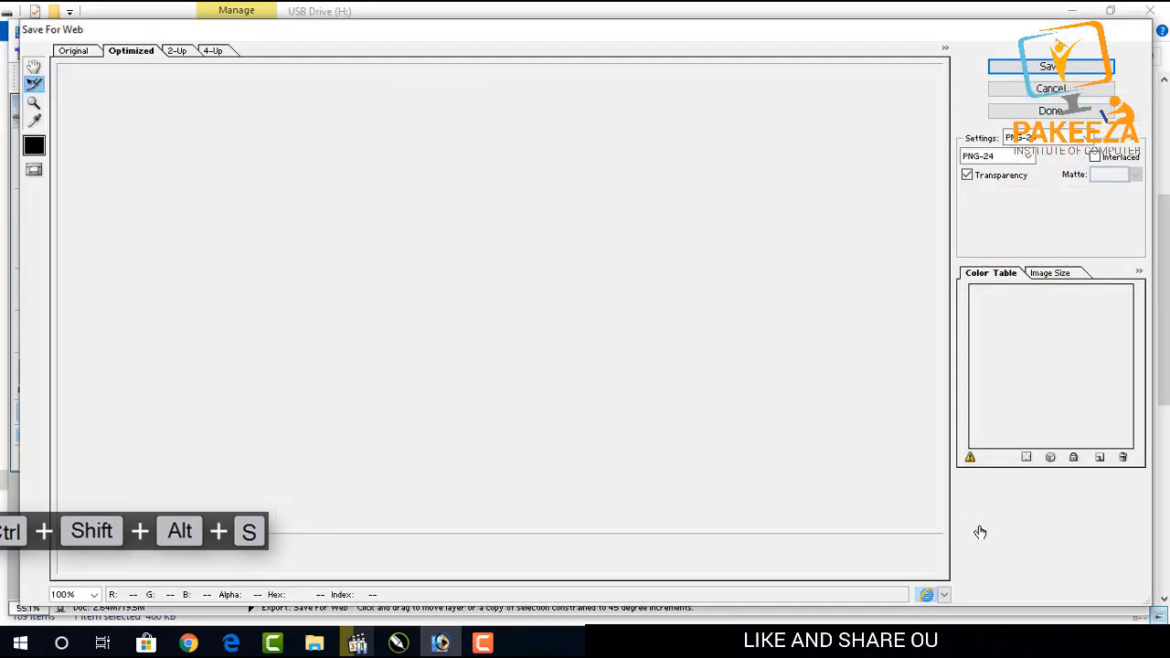
pyautogui.press('Return')
pyautogui.write('3')
pyautogui.press('Return')
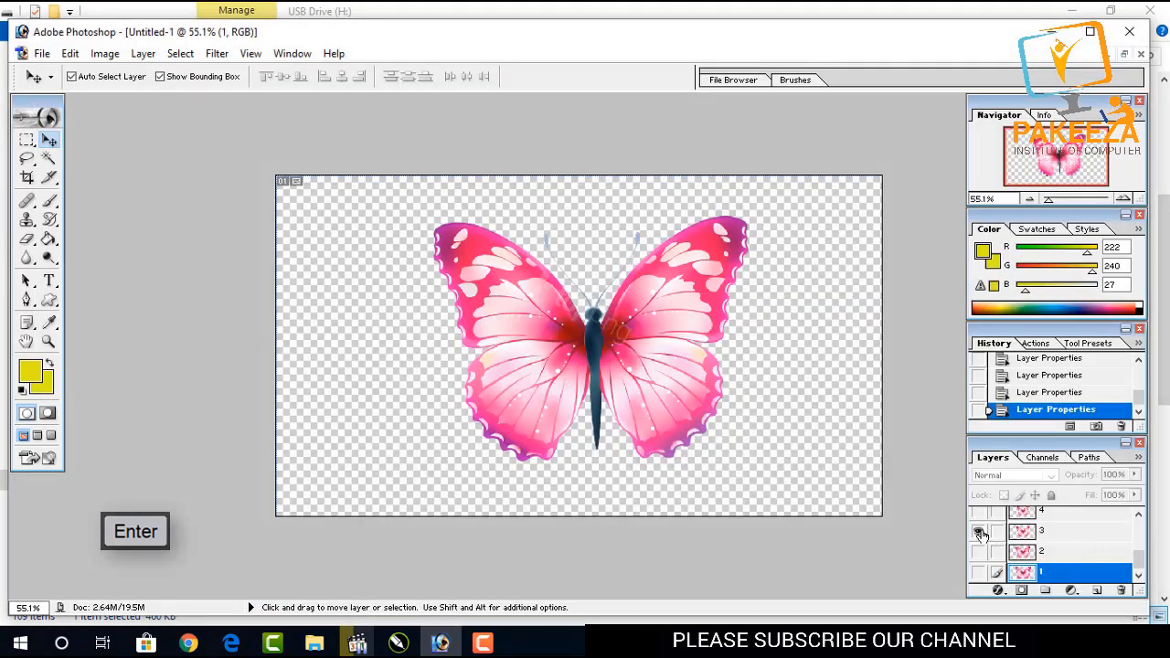
# Hide layer 3, show layer 4, and export it through Save for Web as a PNG named 4.
pyautogui.click(980, 533)
pyautogui.click(978, 513)
pyautogui.hotkey('ctrl', 'shift', 'alt', 's')
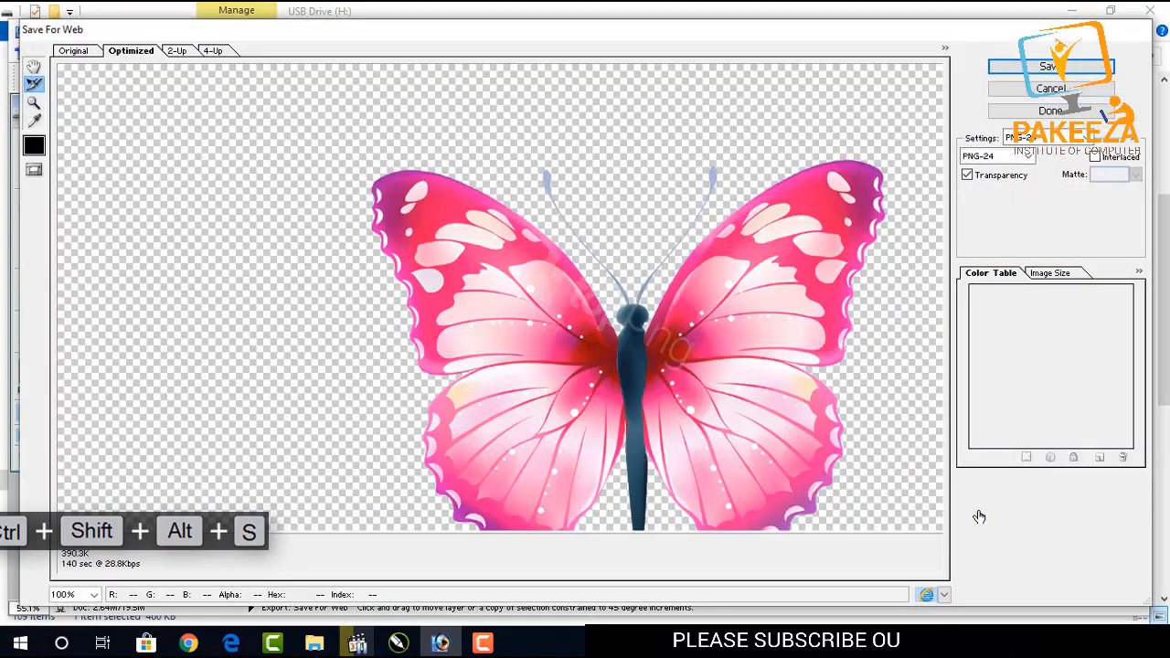
pyautogui.press('Return')
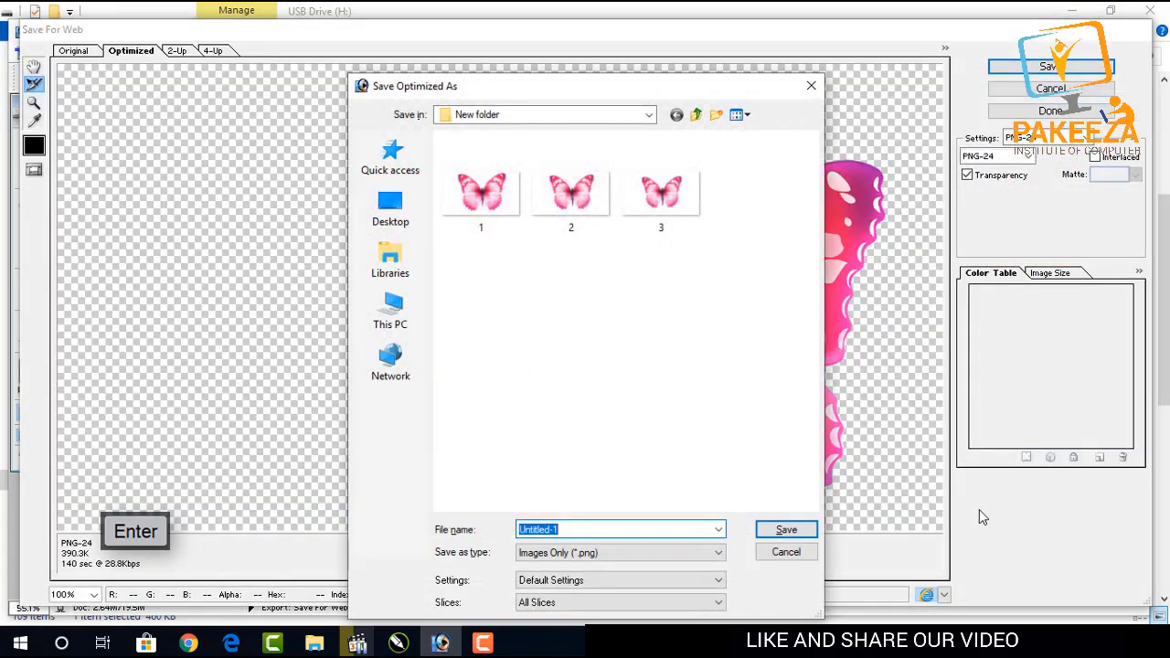
pyautogui.press('Return')
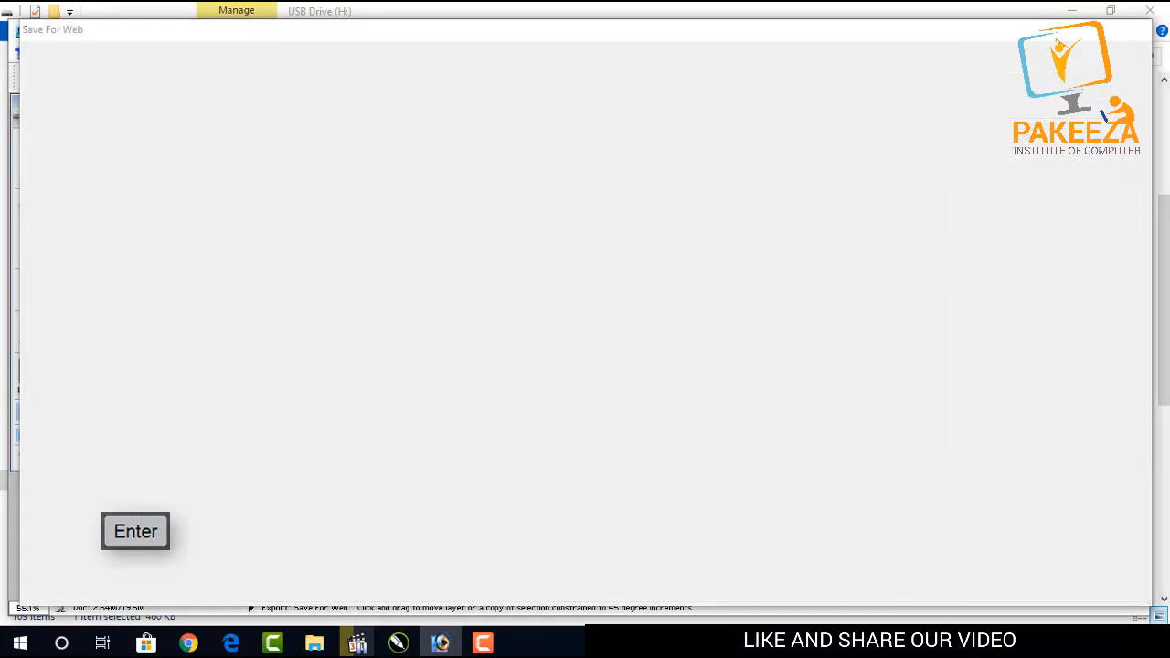
# Hide layer 4, show layer 5, and export it through Save for Web as a PNG named 5.
pyautogui.scroll(1, 1062, 567)
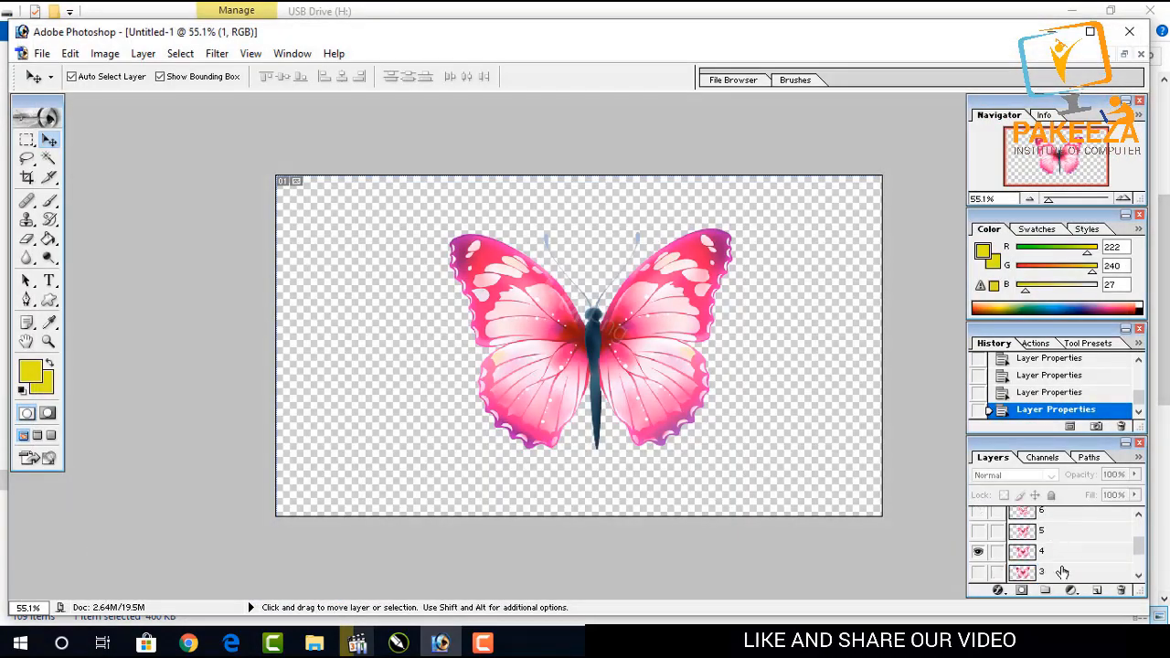
pyautogui.click(979, 549)
pyautogui.click(978, 531)
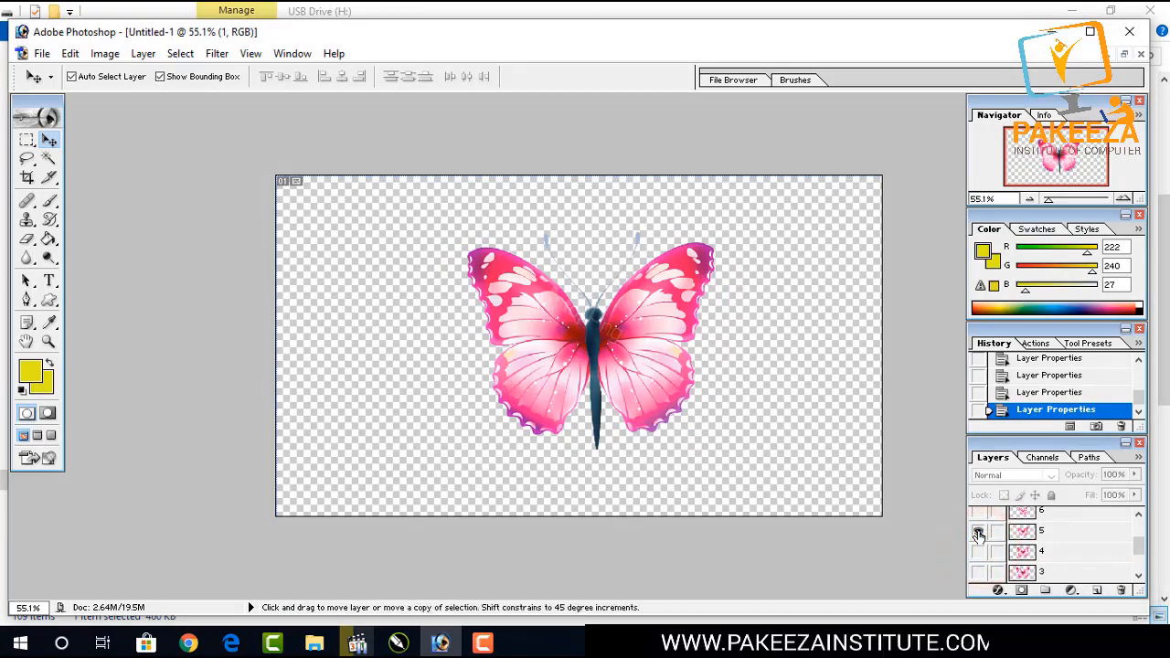
pyautogui.hotkey('ctrl', 'shift', 'alt', 's')
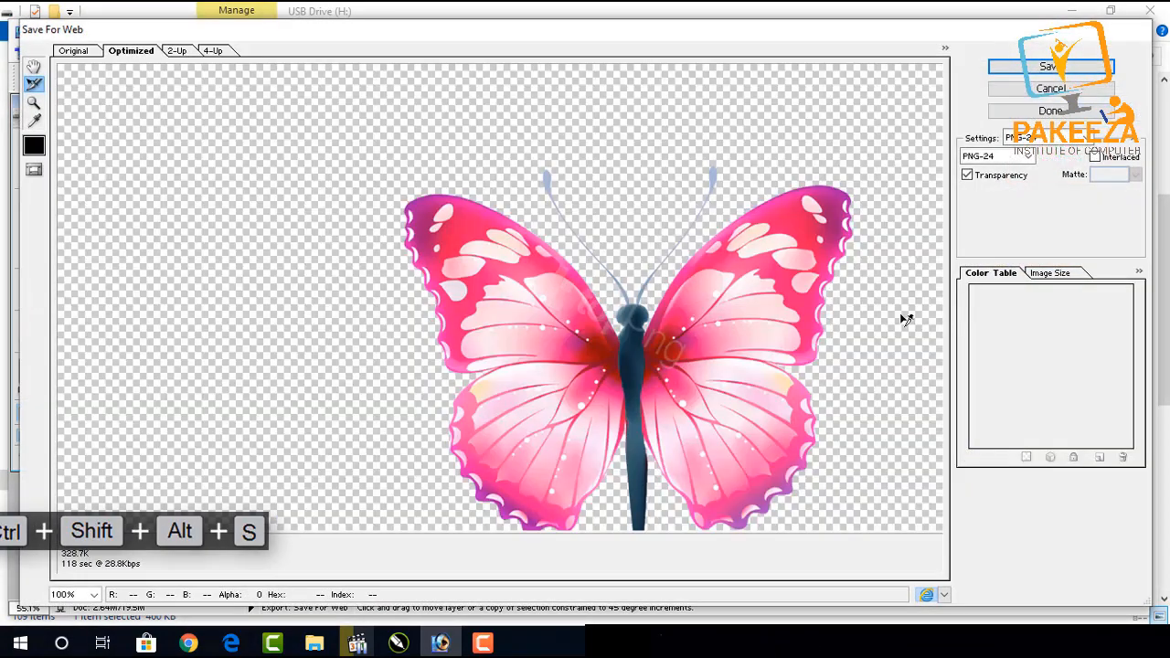
pyautogui.press('Return')
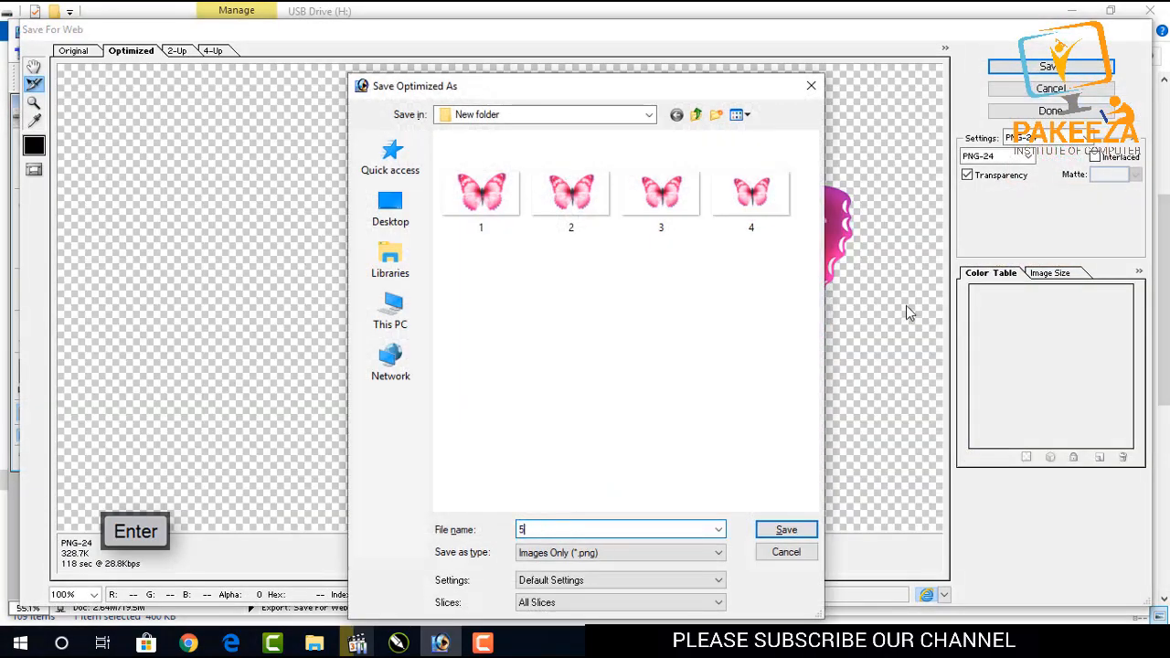
pyautogui.write('5')
pyautogui.press('Return')
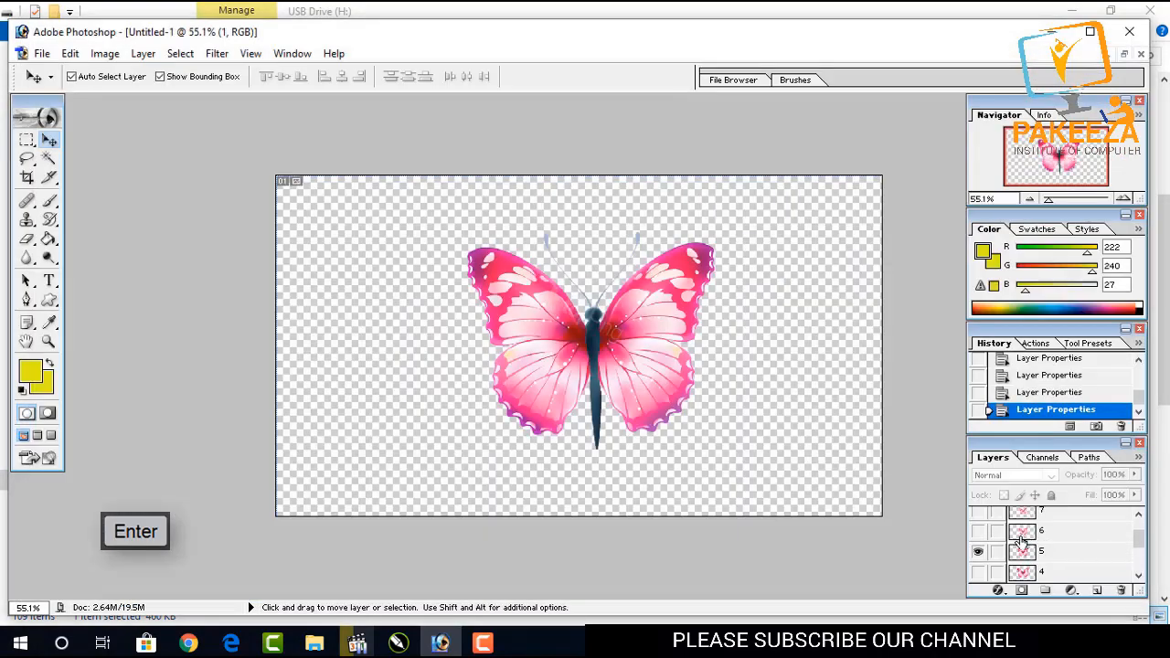
pyautogui.click(979, 548)
pyautogui.click(979, 531)
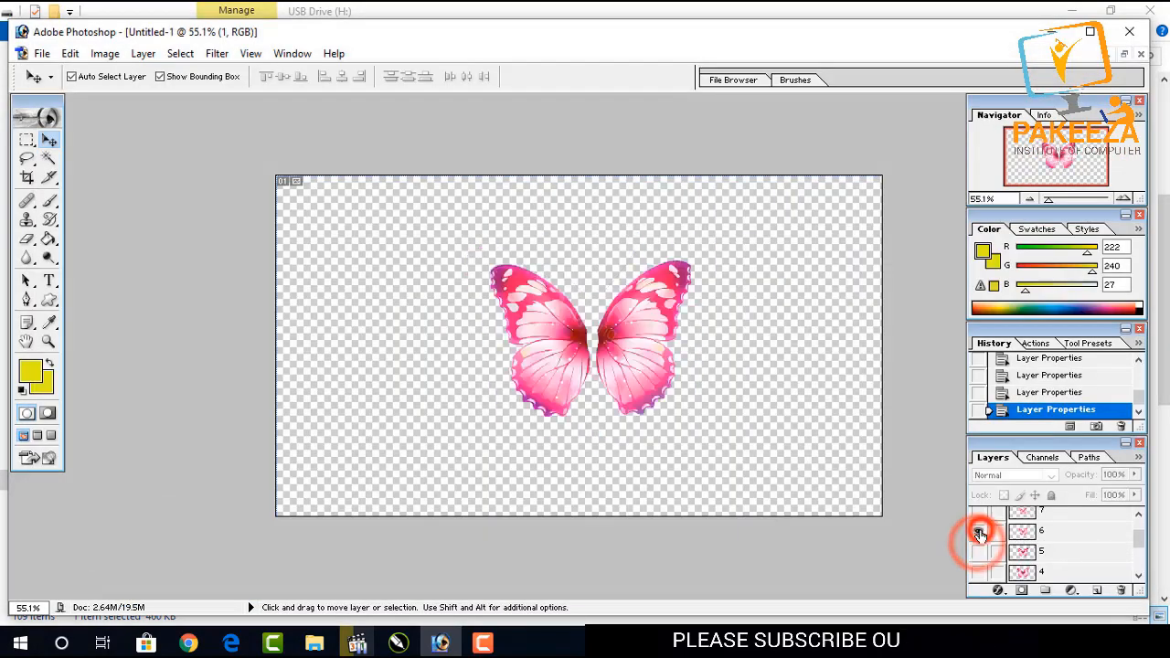
pyautogui.hotkey('ctrl', 'shift', 'alt', 's')
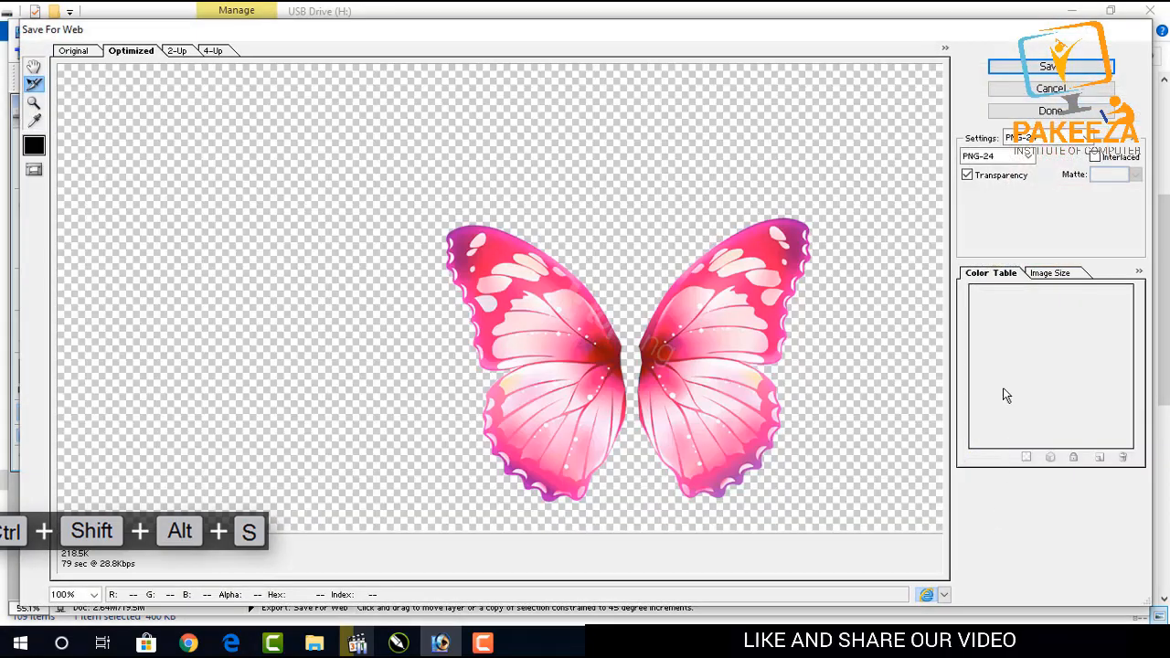
pyautogui.click(1051, 88)
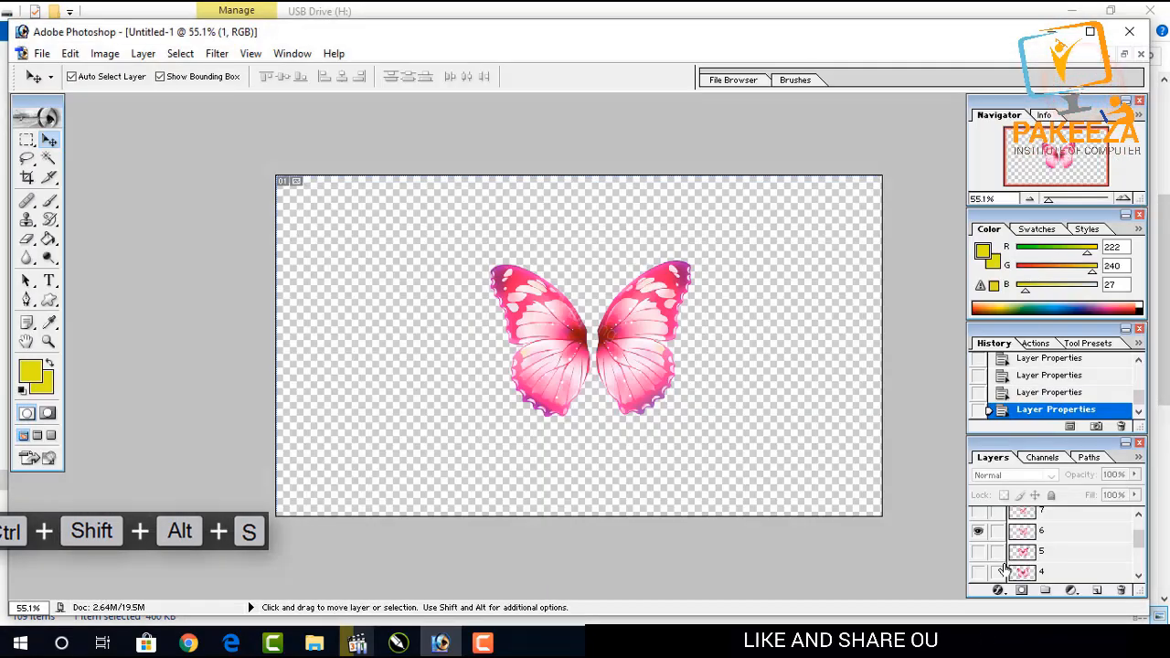
# Compare layers 5 and 6 by toggling their visibility on and off.
pyautogui.click(978, 531)
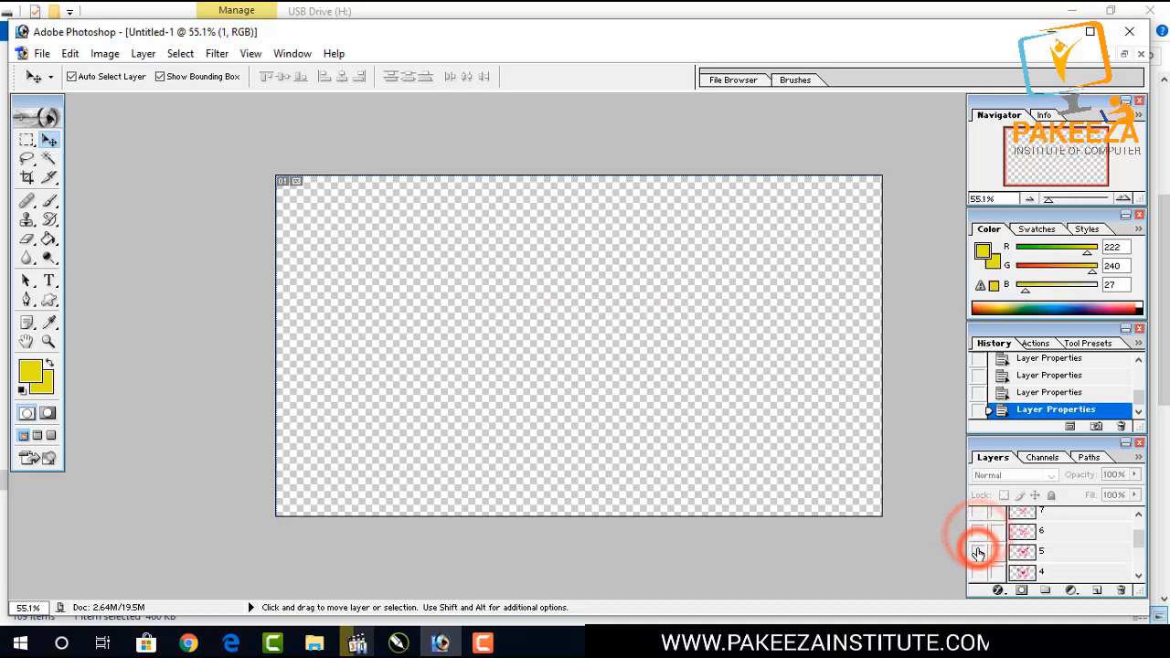
pyautogui.click(978, 552)
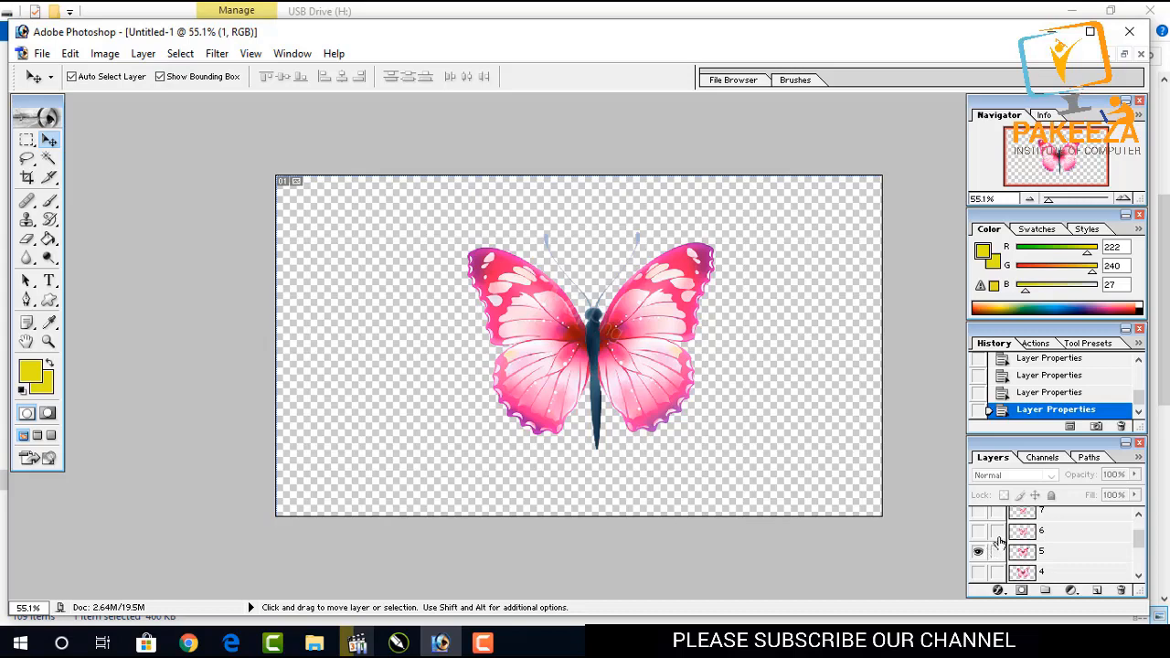
pyautogui.scroll(-1, 1001, 544)
pyautogui.scroll(2, 1001, 544)
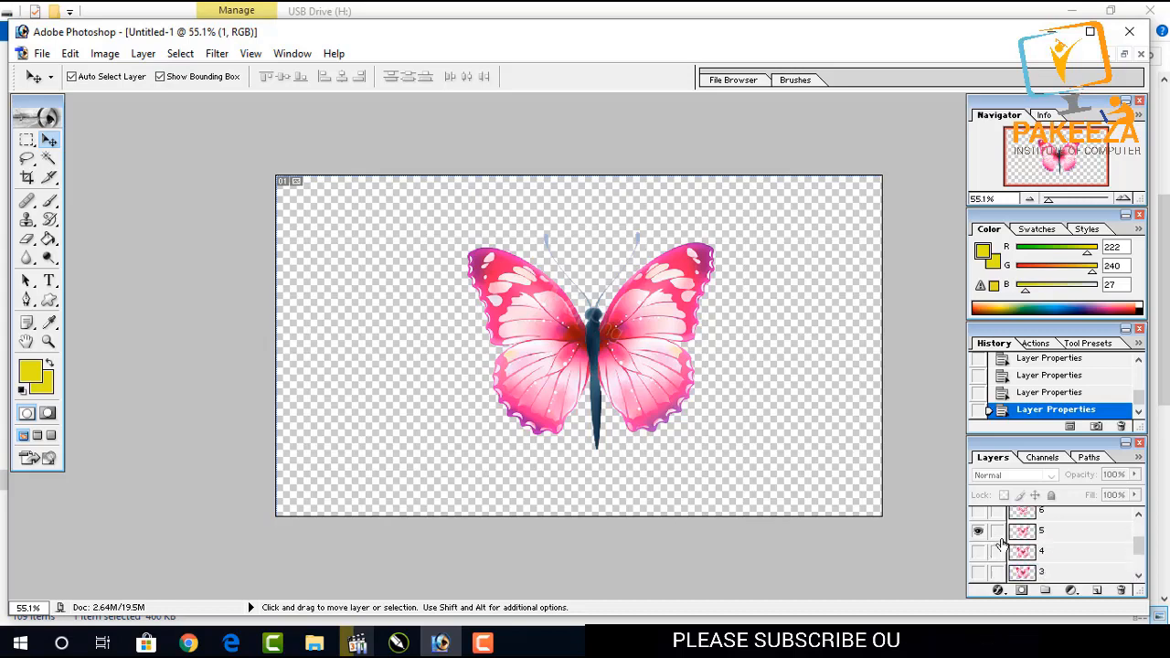
pyautogui.click(979, 552)
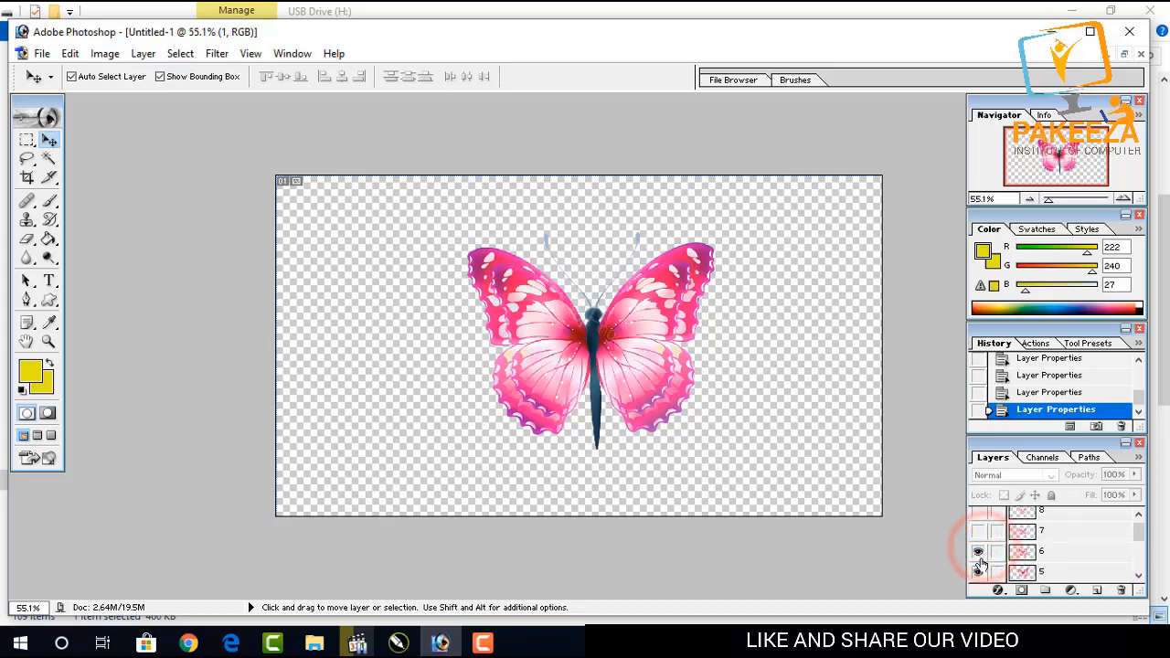
pyautogui.click(978, 573)
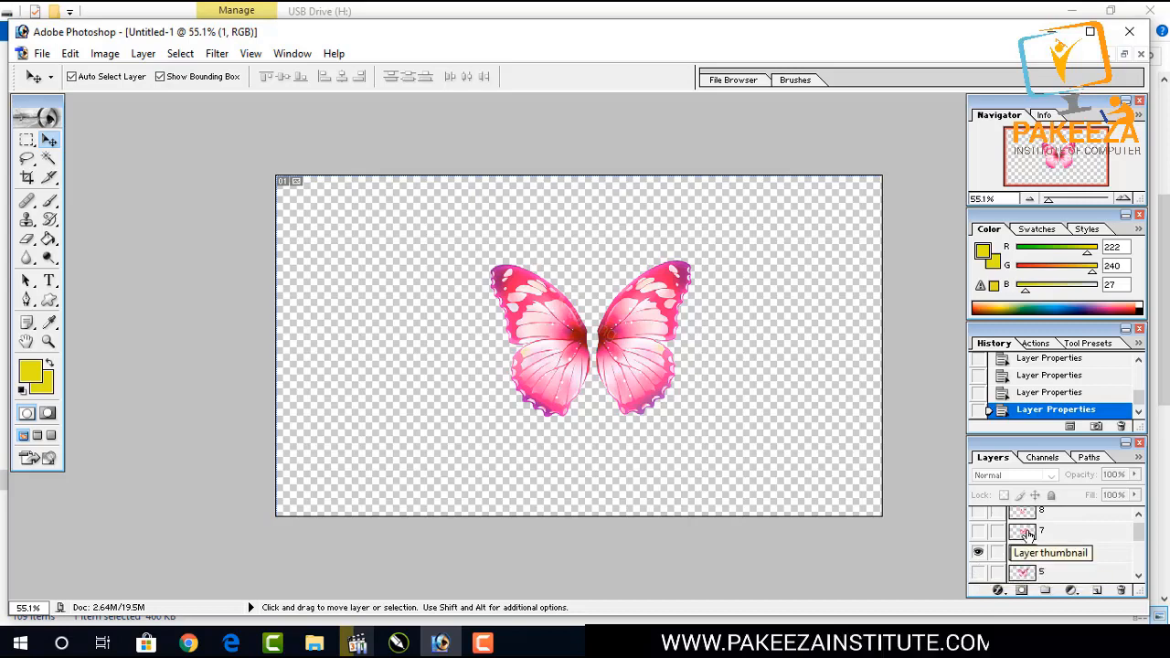
pyautogui.click(978, 572)
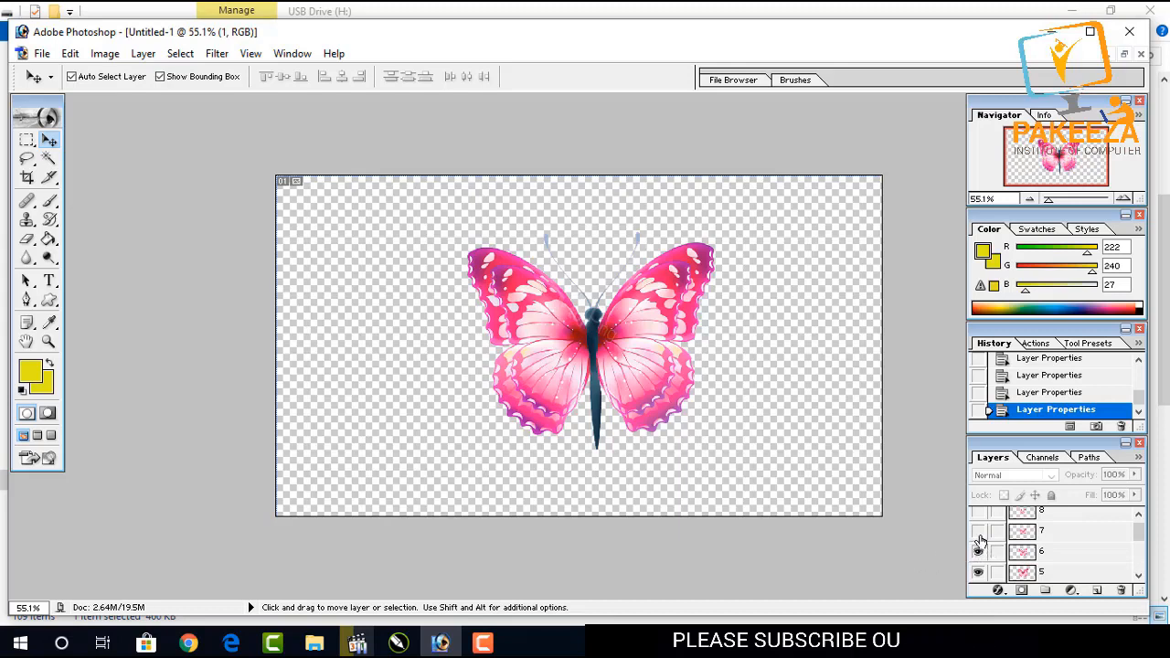
pyautogui.click(978, 572)
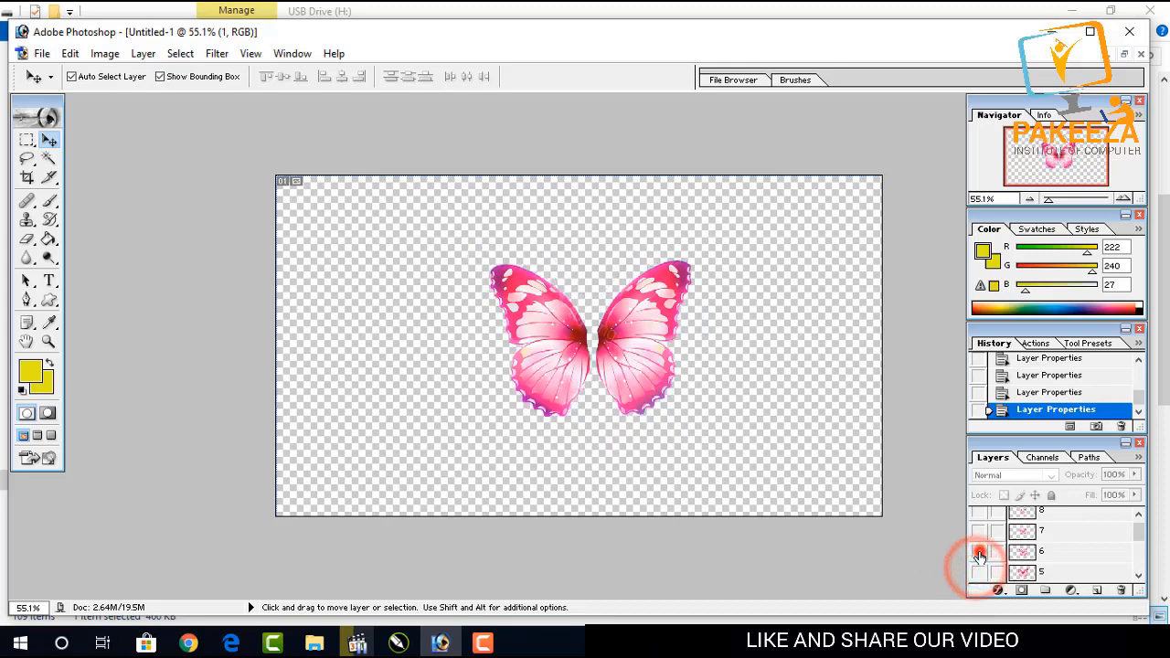
# Hide layer 6 and leave only layer 8 visible among the top layers.
pyautogui.click(979, 551)
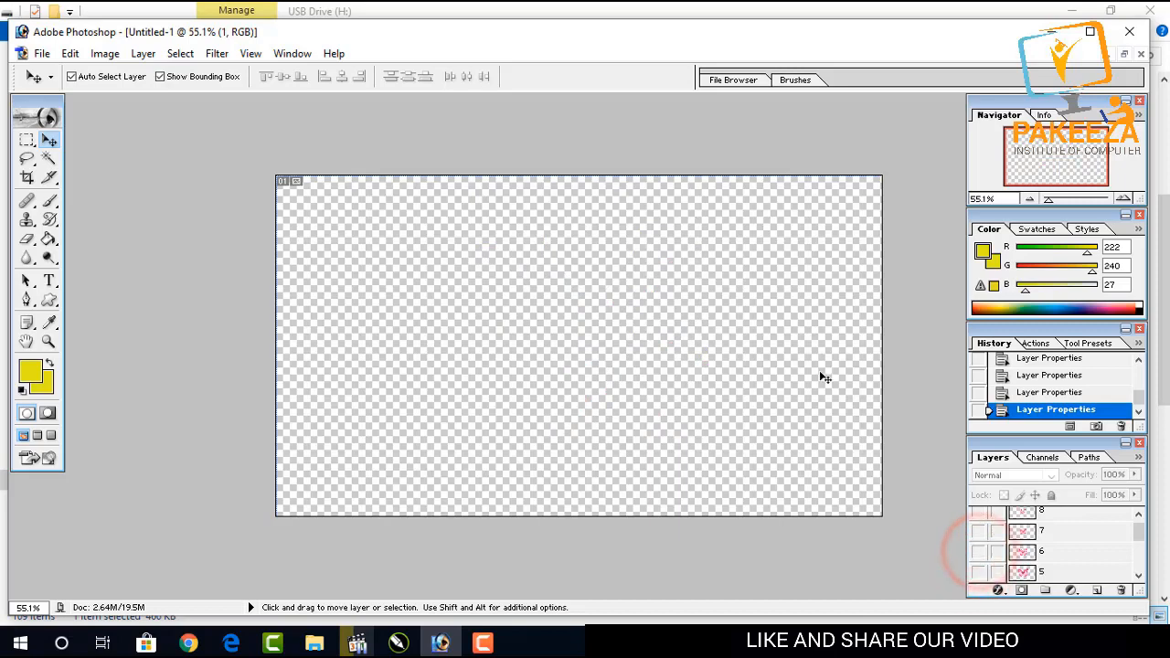
pyautogui.click(978, 531)
pyautogui.click(978, 510)
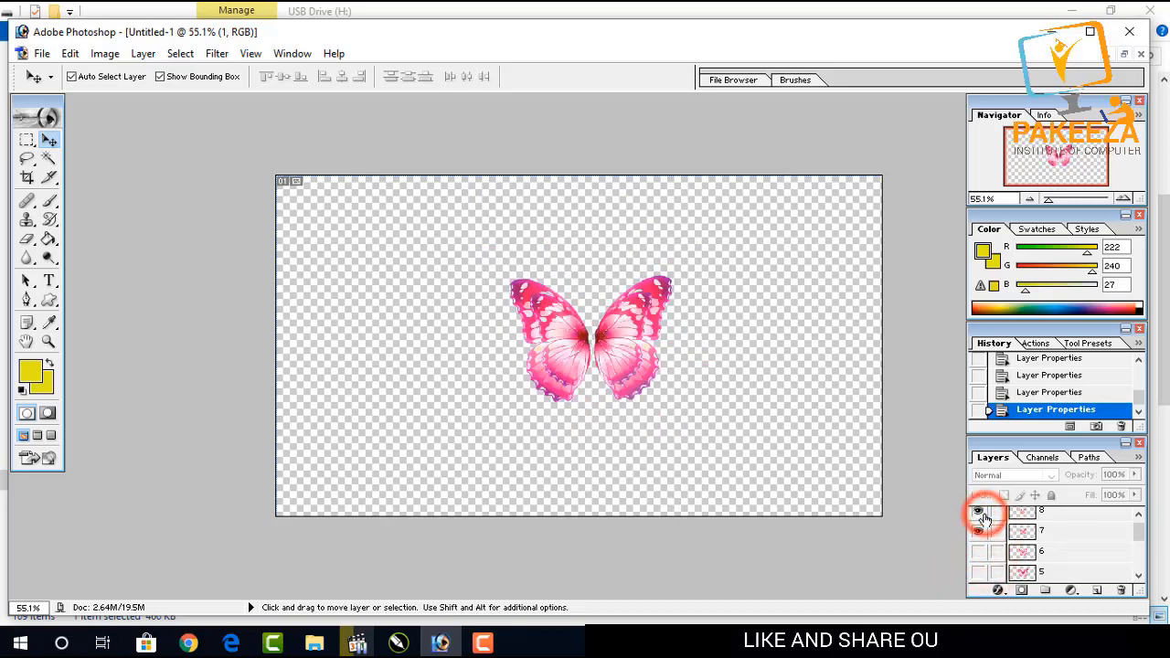
pyautogui.click(978, 531)
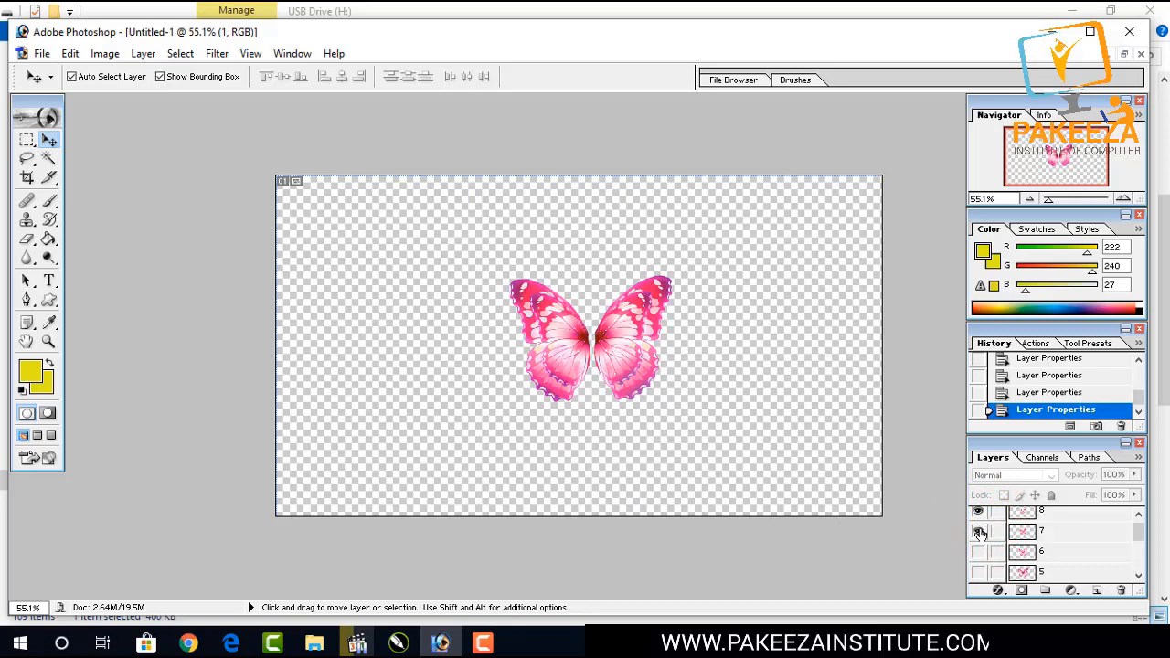
pyautogui.scroll(-1, 979, 533)
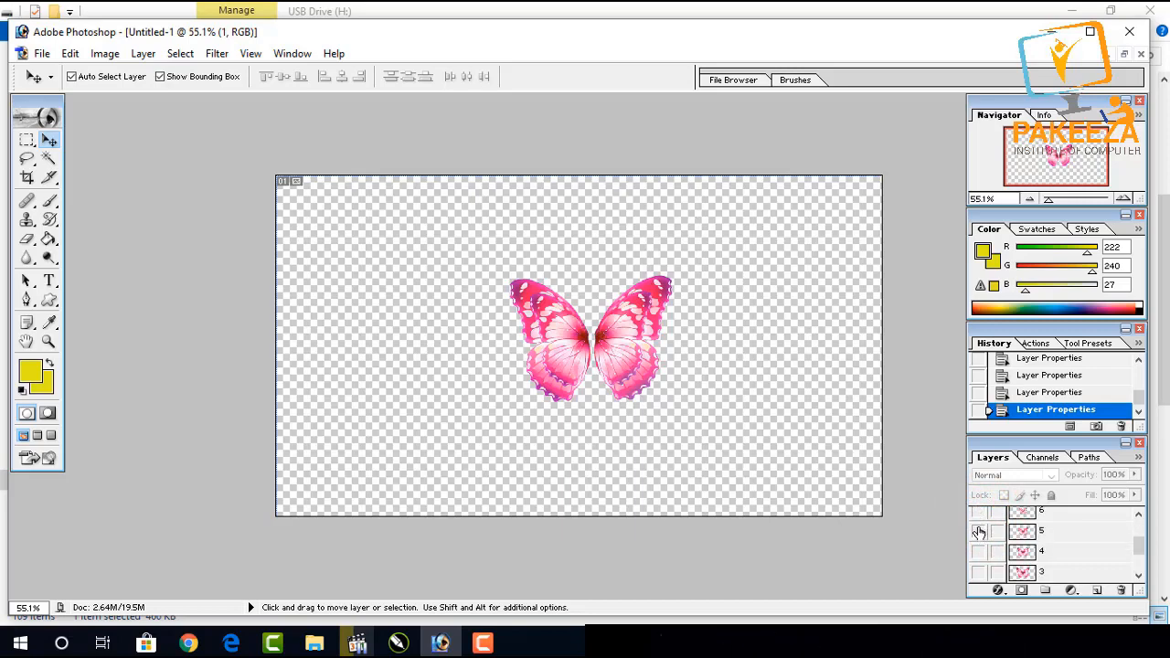
pyautogui.scroll(1, 979, 533)
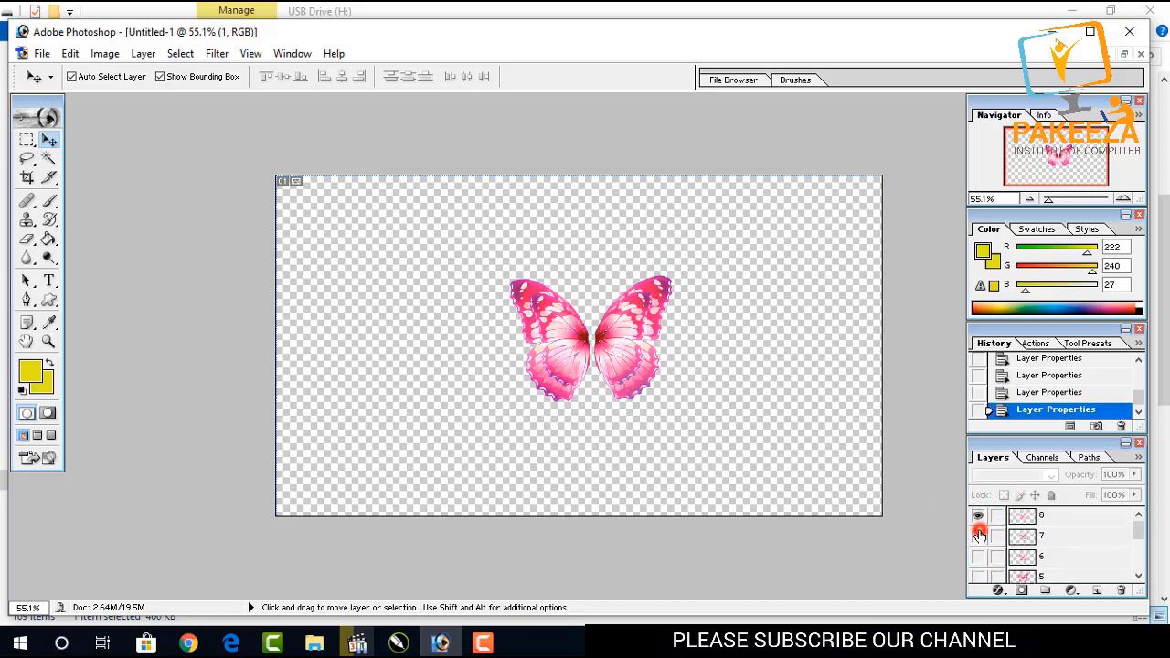
# Hide layers 7 and 8 and make layer 5 visible.
pyautogui.click(979, 534)
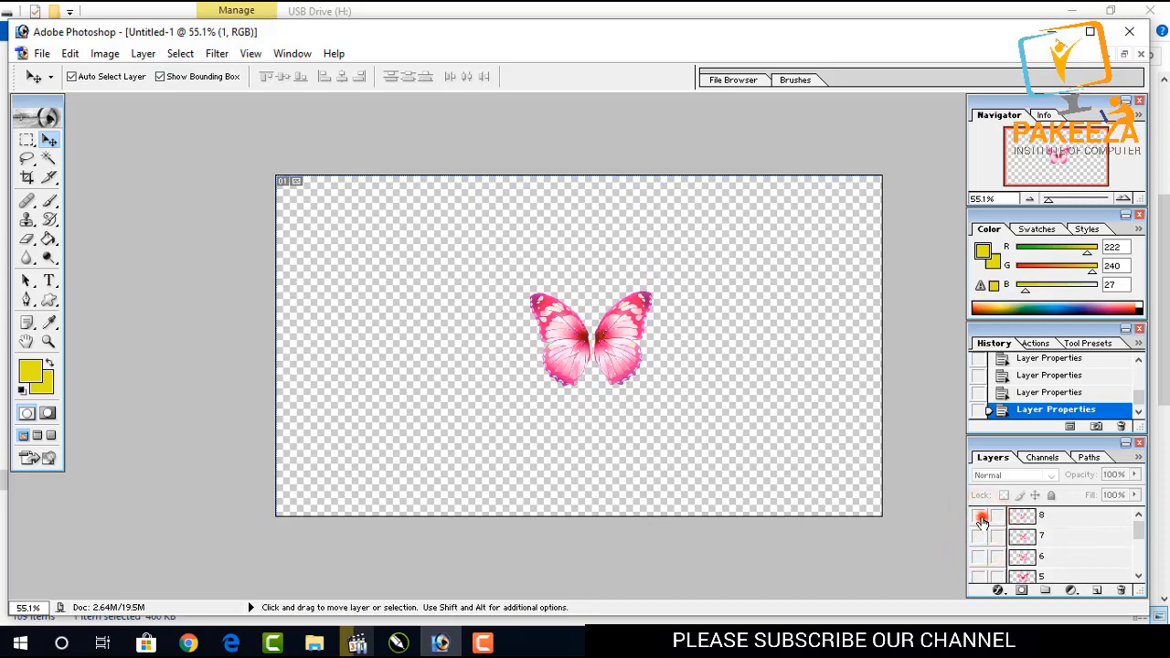
pyautogui.click(979, 518)
pyautogui.scroll(-4, 986, 537)
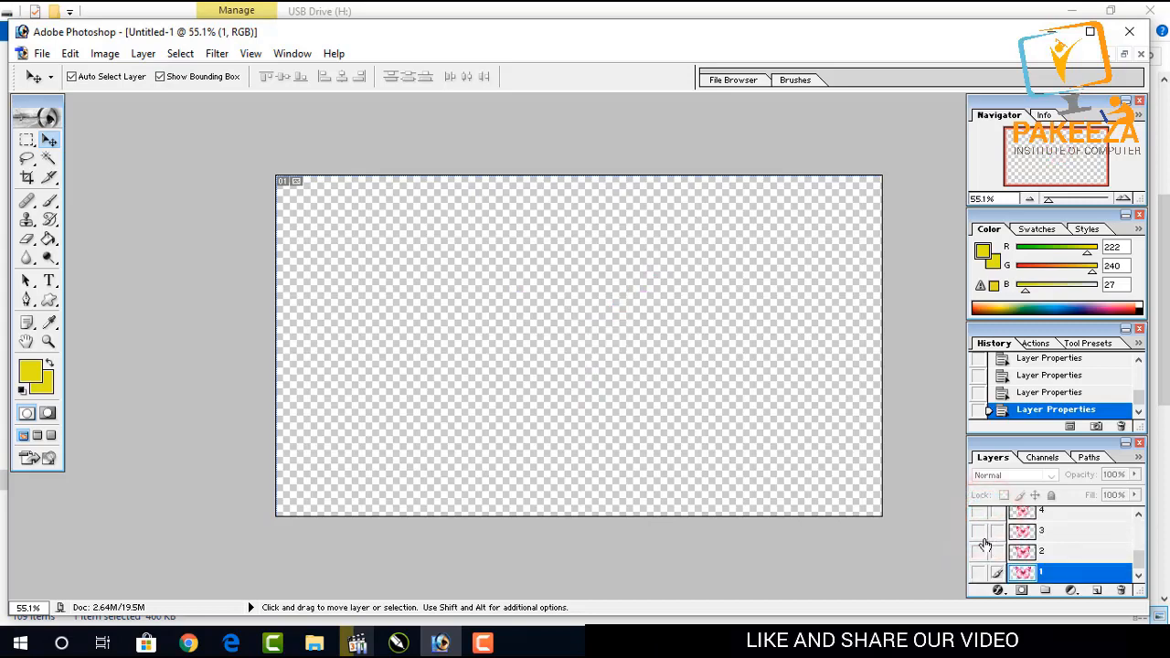
pyautogui.scroll(3, 979, 560)
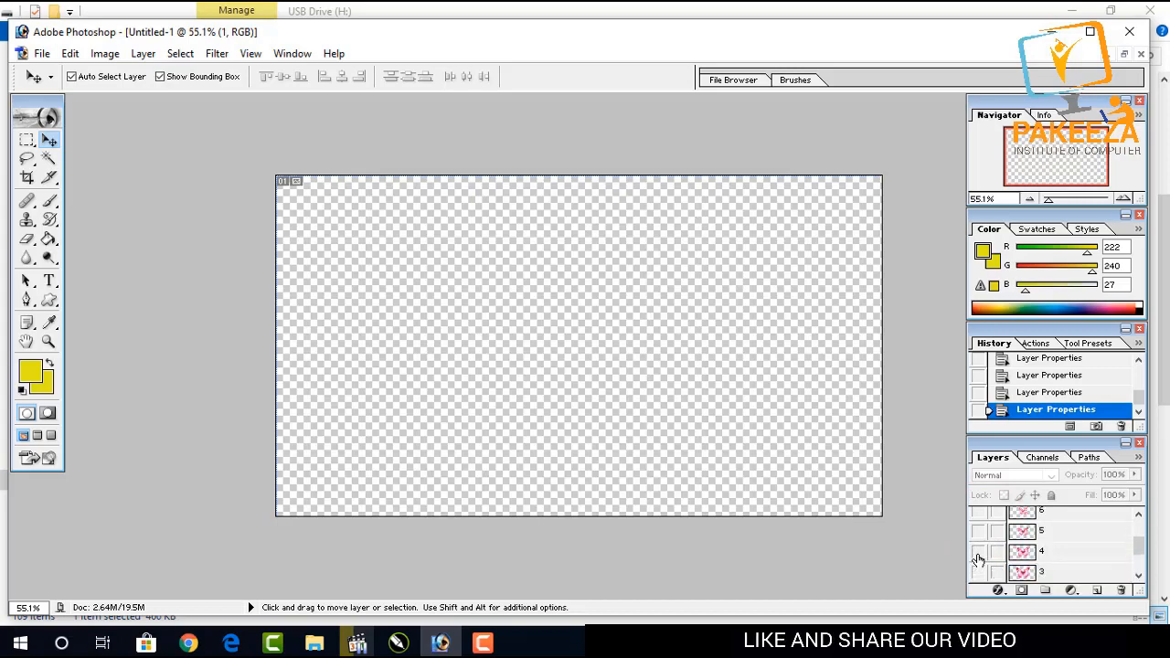
pyautogui.click(982, 551)
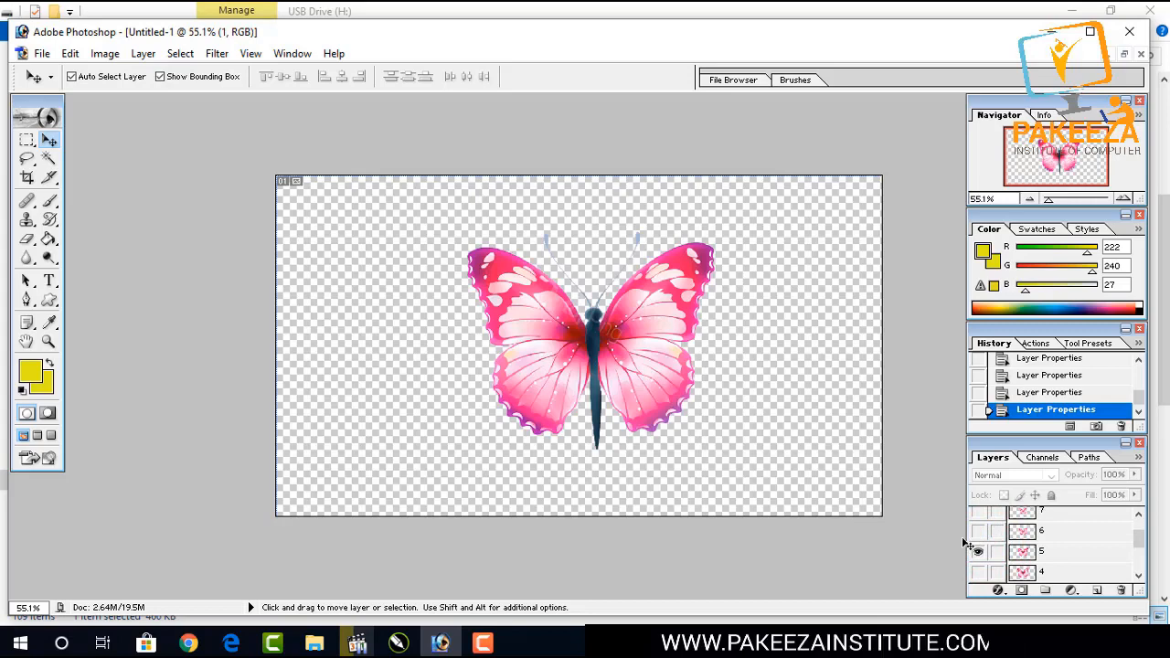
# Save the work path as Path 1.
pyautogui.click(1089, 457)
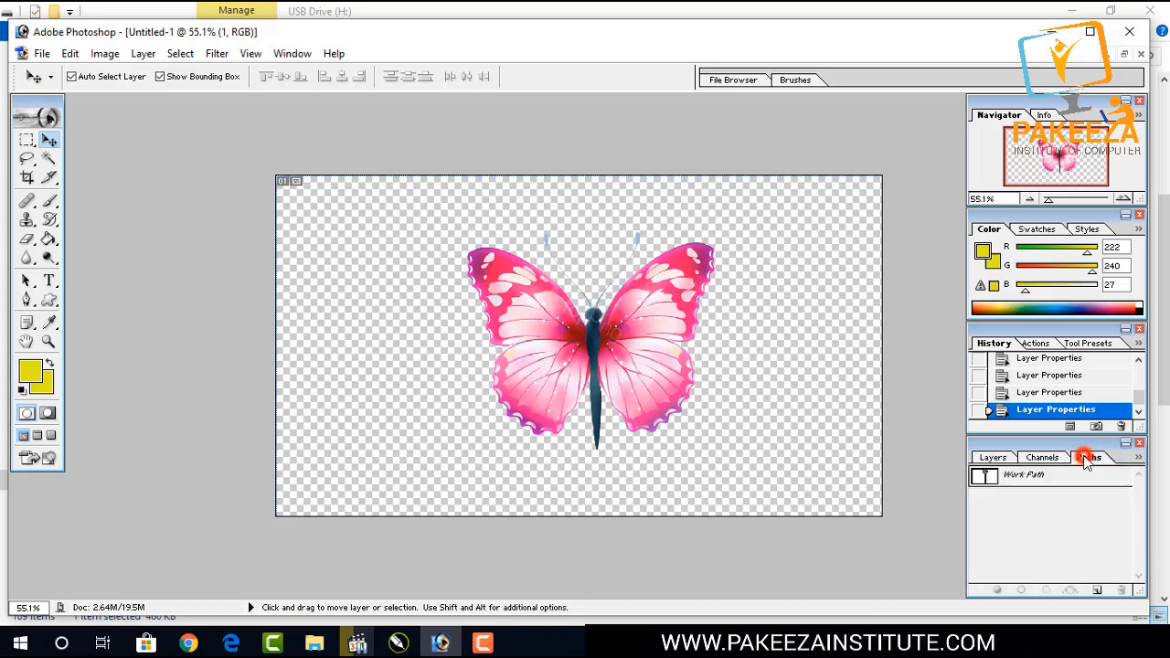
pyautogui.doubleClick(997, 476)
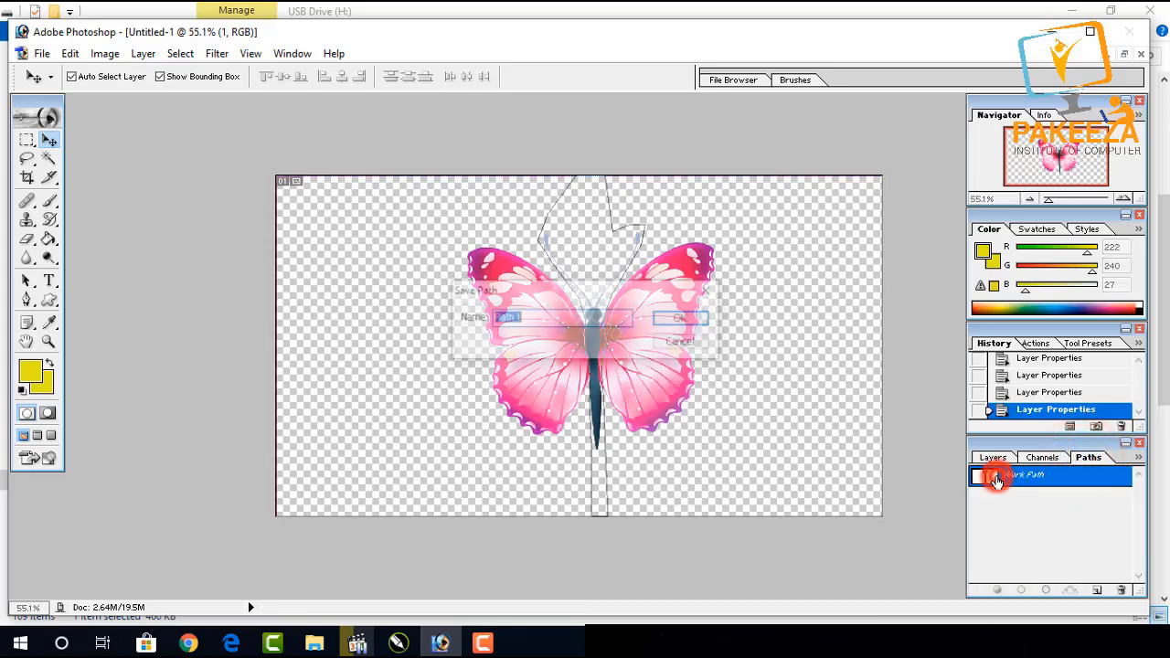
pyautogui.click(673, 318)
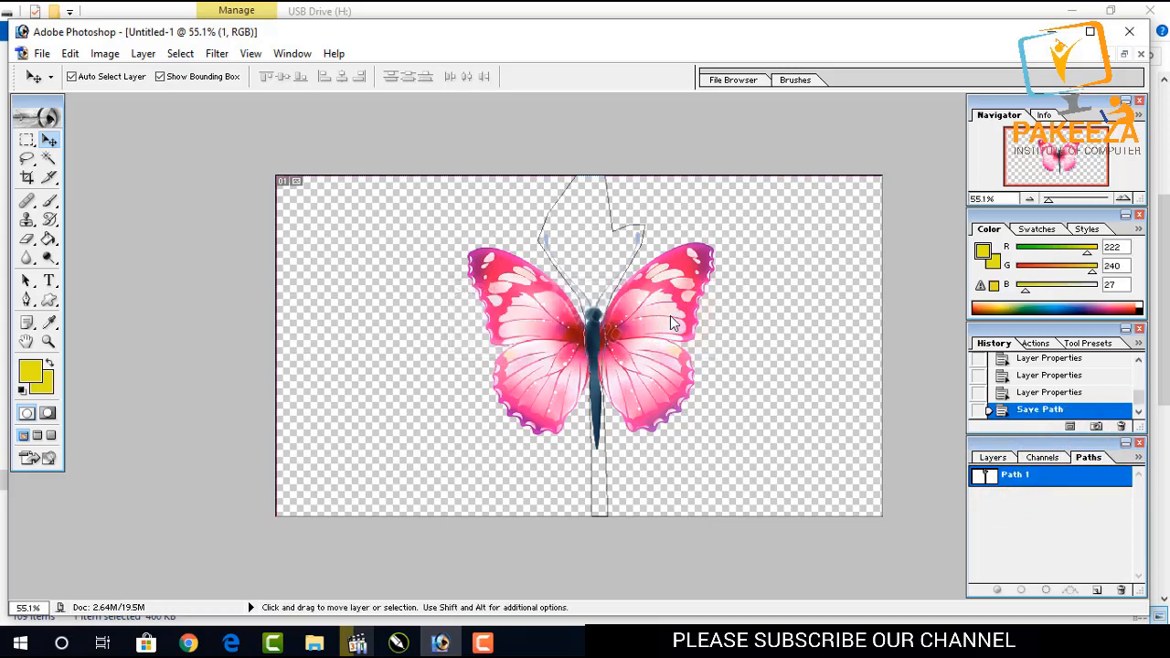
# Load Path 1 as a selection on the canvas.
pyautogui.press('m')
pyautogui.rightClick(586, 253)
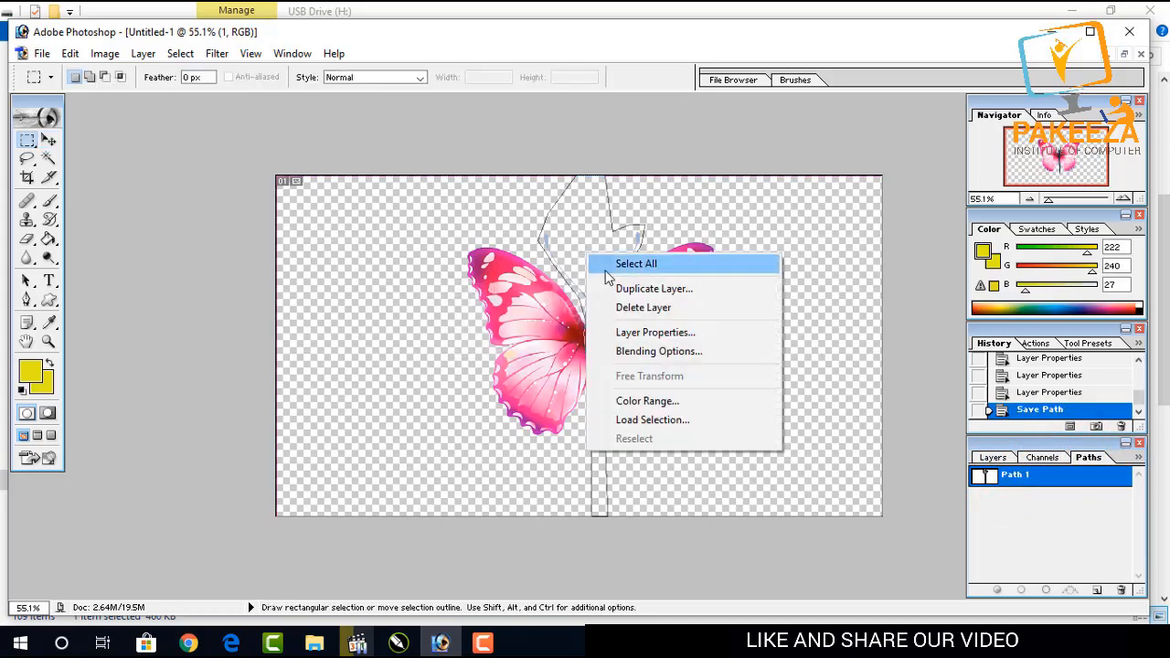
pyautogui.click(588, 252)
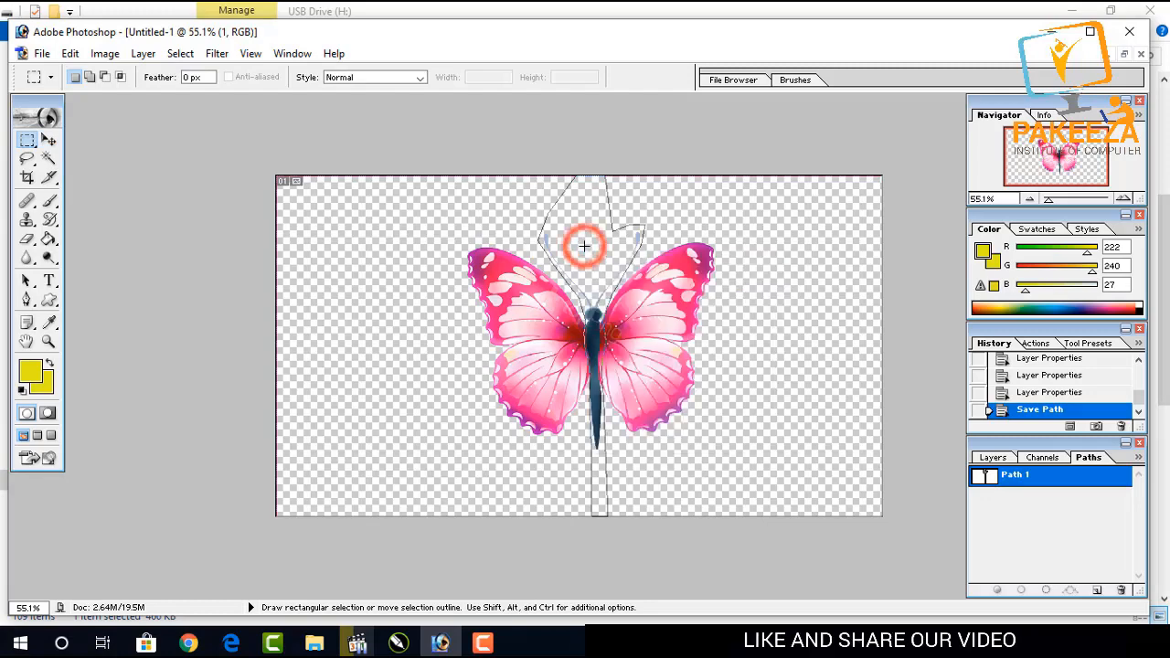
pyautogui.hotkey('ctrl', 'Return')
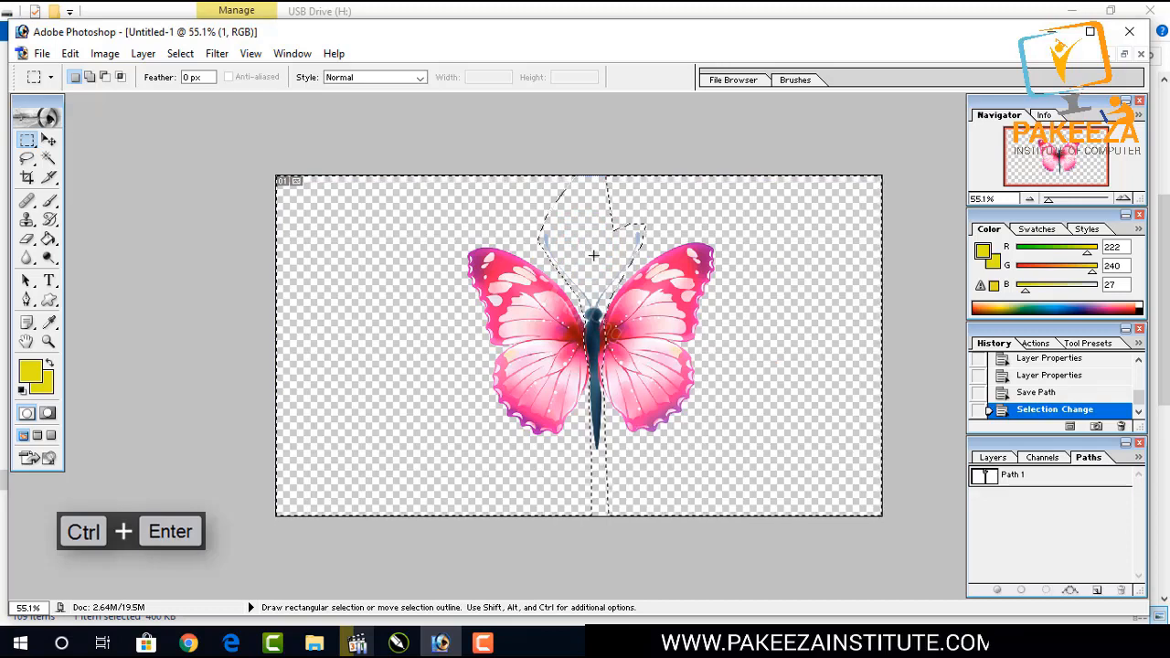
# Delete layers 6, 7 and 8.
pyautogui.click(999, 460)
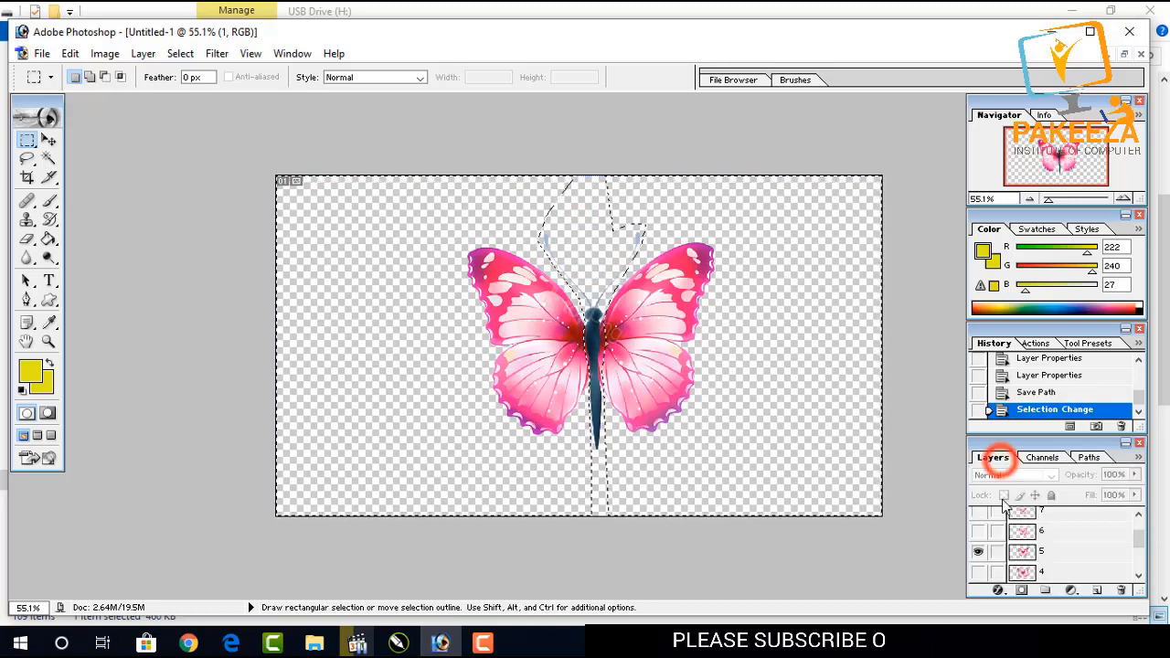
pyautogui.click(978, 551)
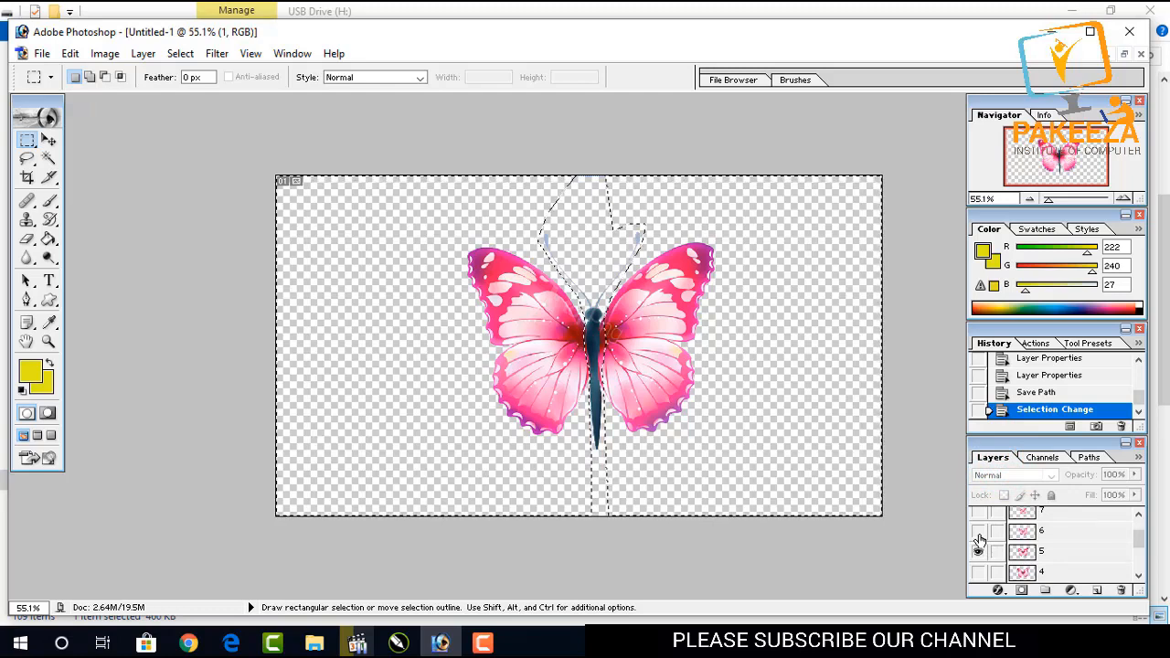
pyautogui.moveTo(1042, 531); pyautogui.dragTo(1119, 591)
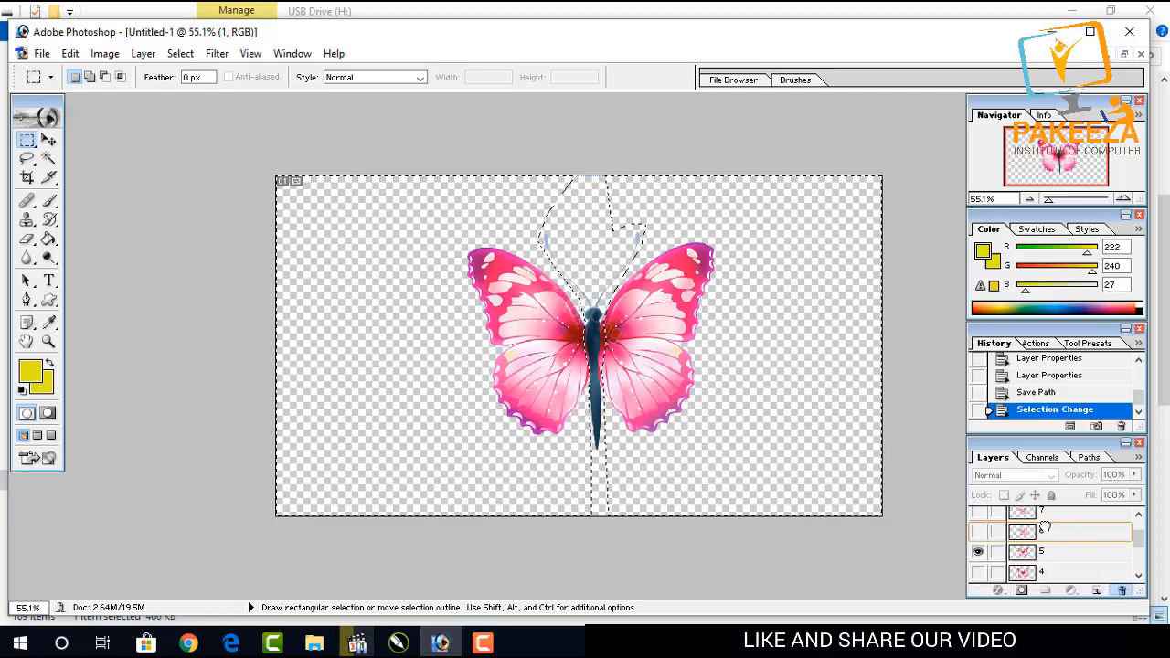
pyautogui.moveTo(1045, 521); pyautogui.dragTo(1121, 591)
pyautogui.moveTo(1042, 517); pyautogui.dragTo(1122, 590)
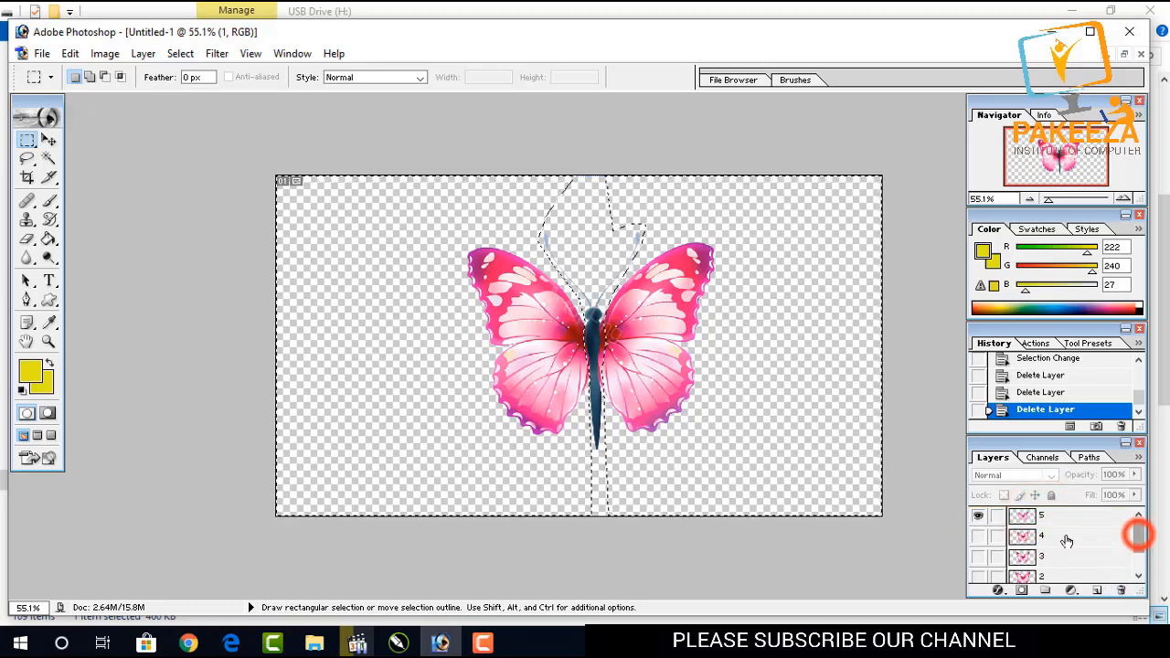
# Make layers 1 to 4 visible again.
pyautogui.click(978, 536)
pyautogui.click(978, 556)
pyautogui.click(979, 575)
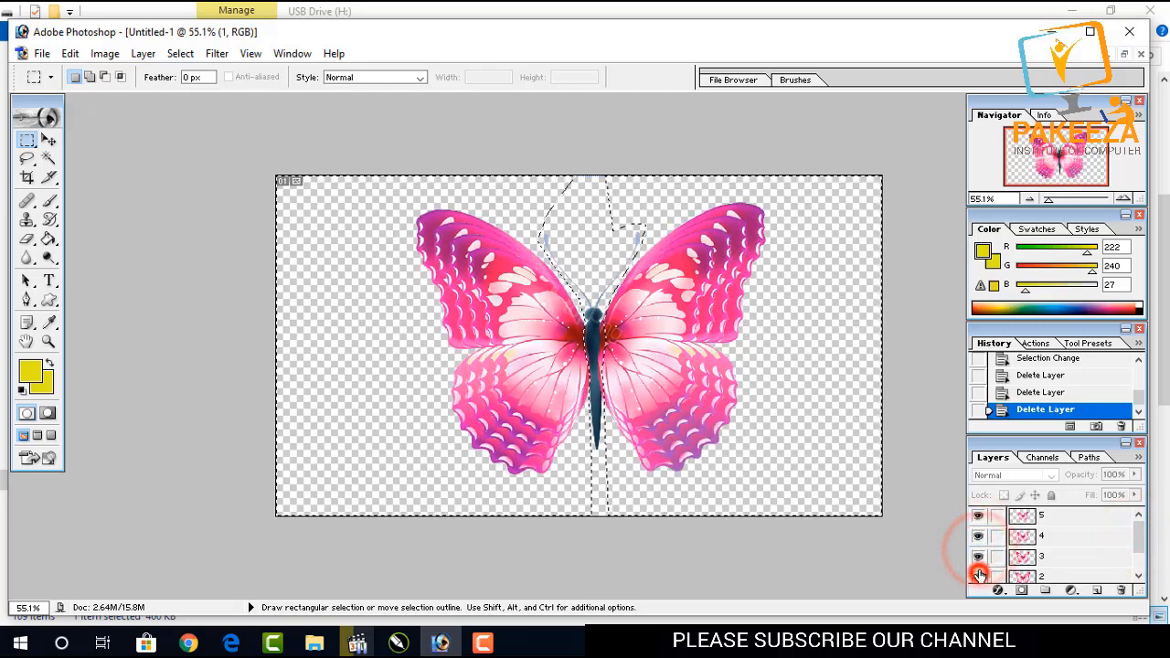
pyautogui.scroll(-1, 978, 571)
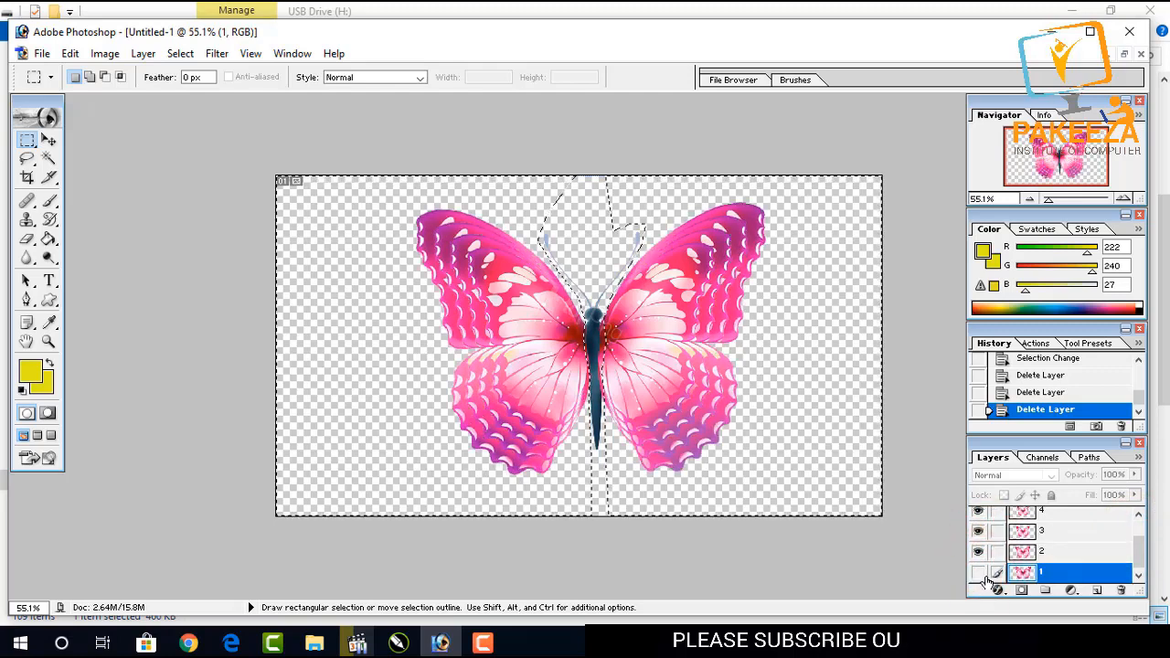
pyautogui.click(979, 573)
pyautogui.scroll(1, 986, 567)
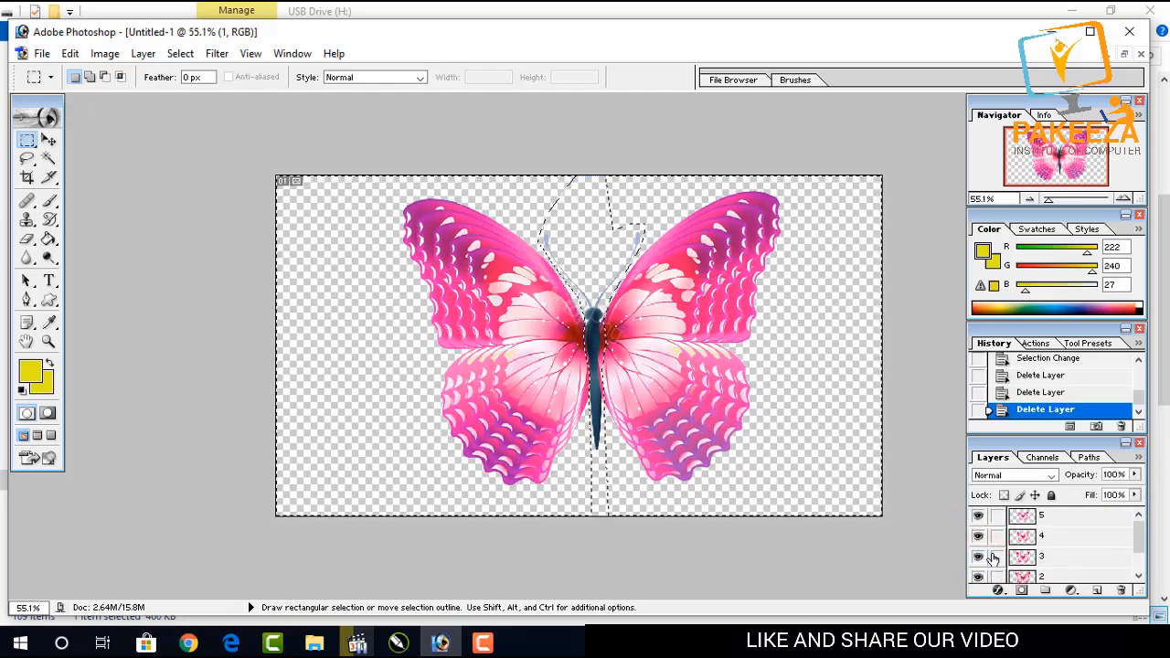
# Duplicate layer 5 as 5 copy.
pyautogui.click(1043, 519)
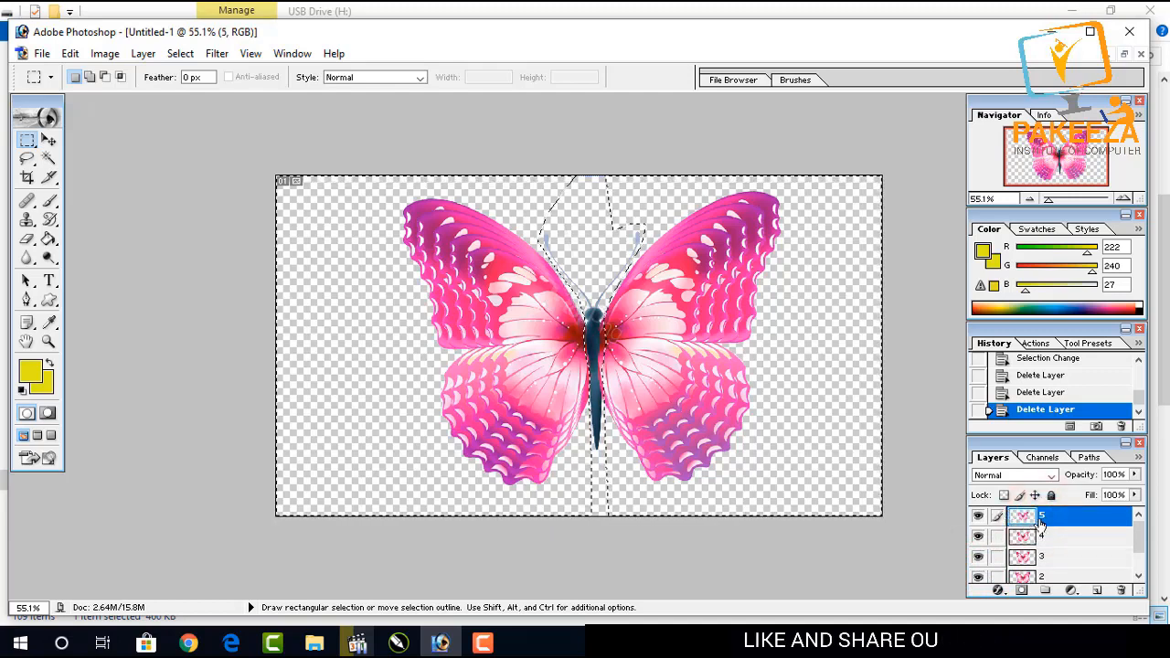
pyautogui.rightClick(1043, 520)
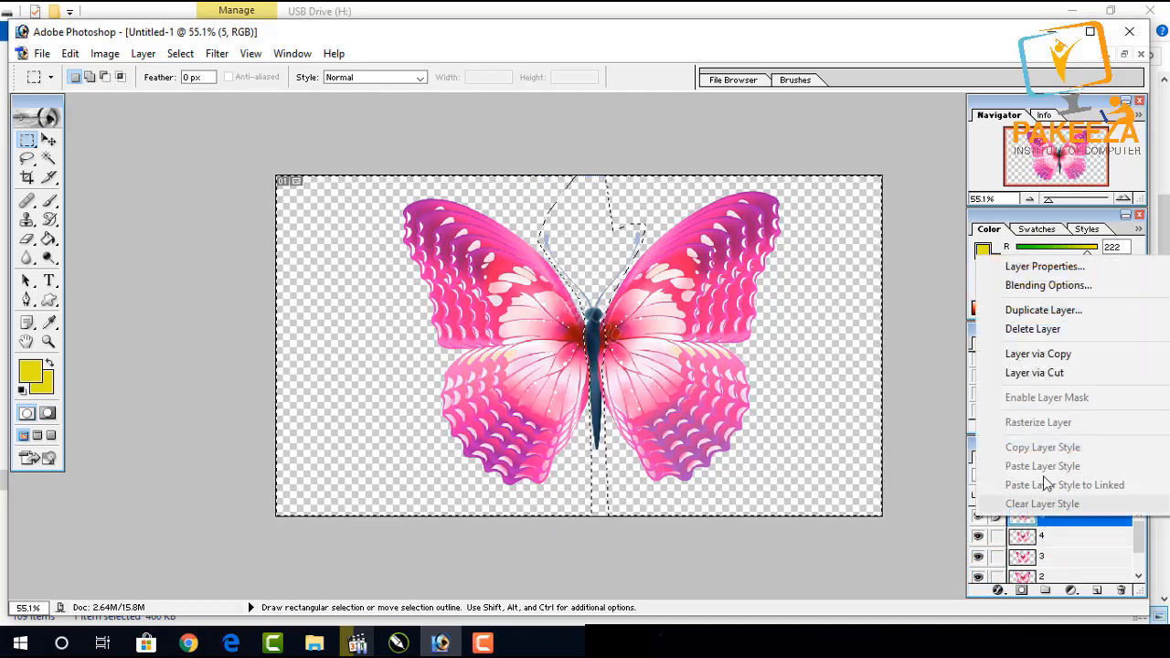
pyautogui.click(1051, 311)
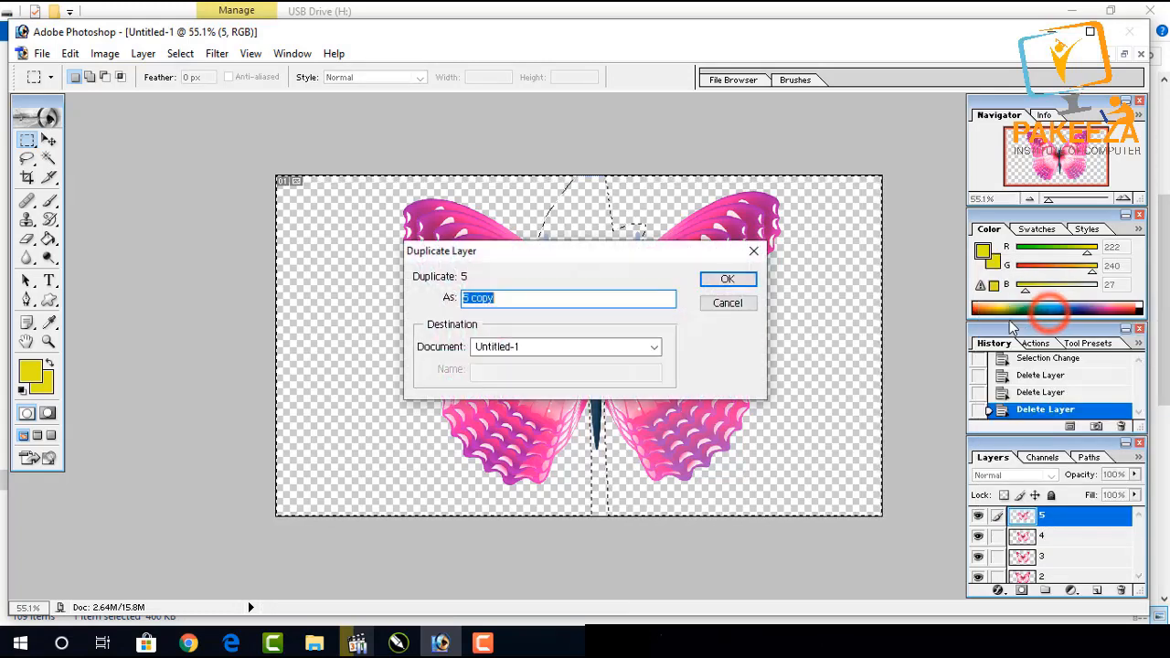
pyautogui.click(727, 280)
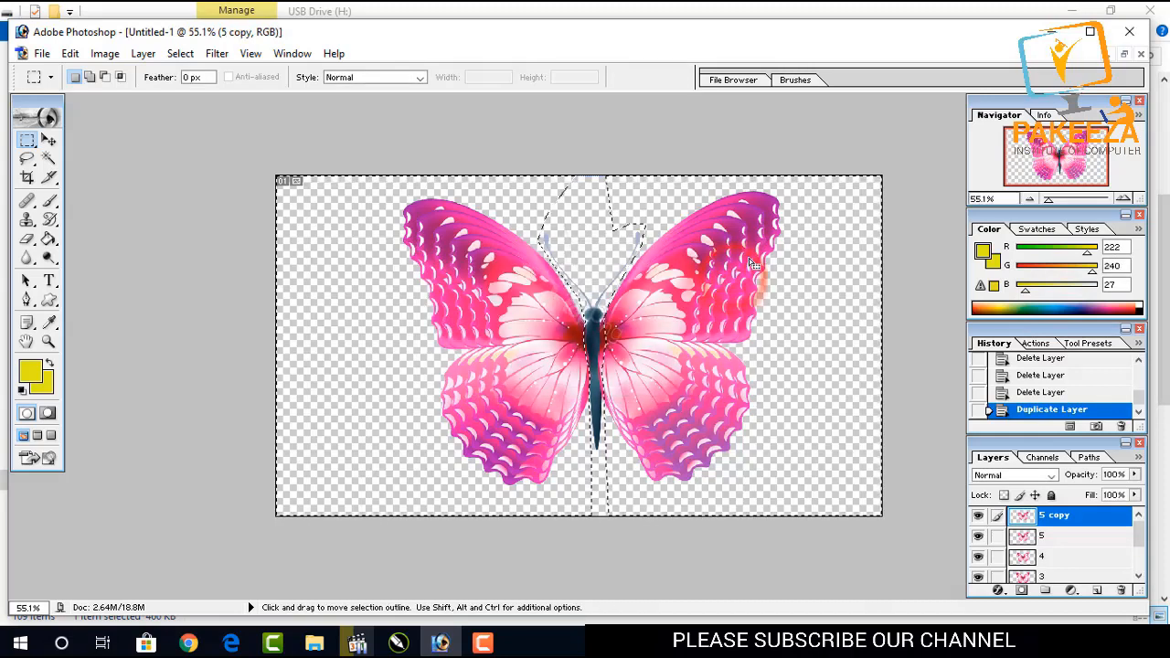
# Free-transform the selected area on 5 copy, scaling it to about 89.2%.
pyautogui.press('alt')
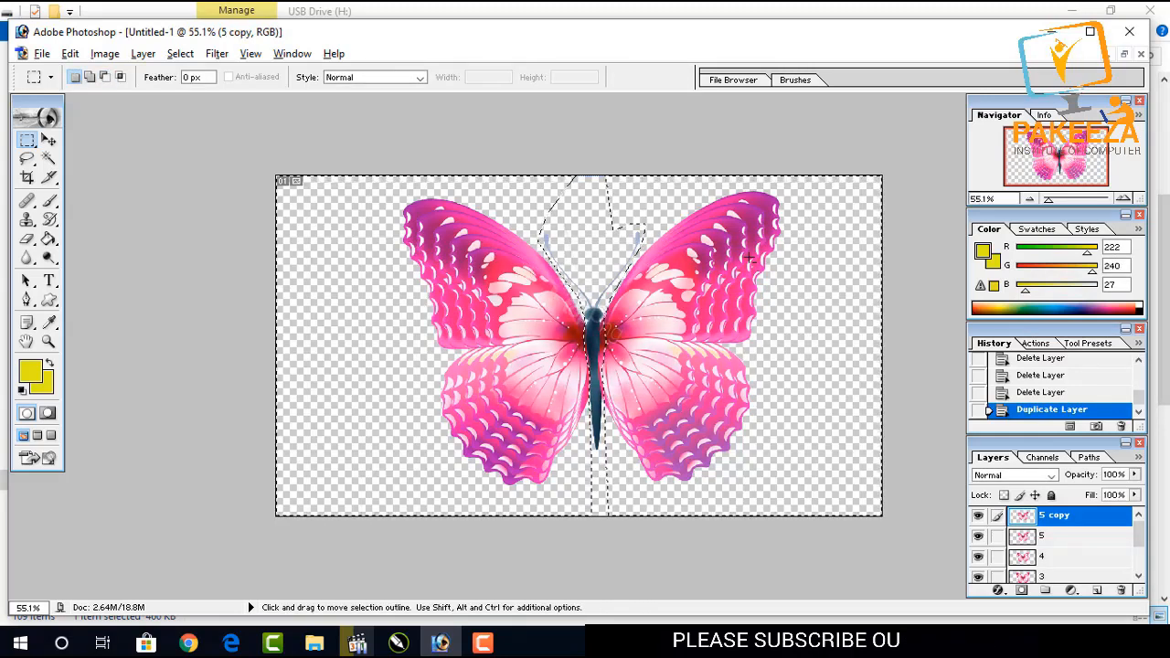
pyautogui.press('alt')
pyautogui.press('shift')
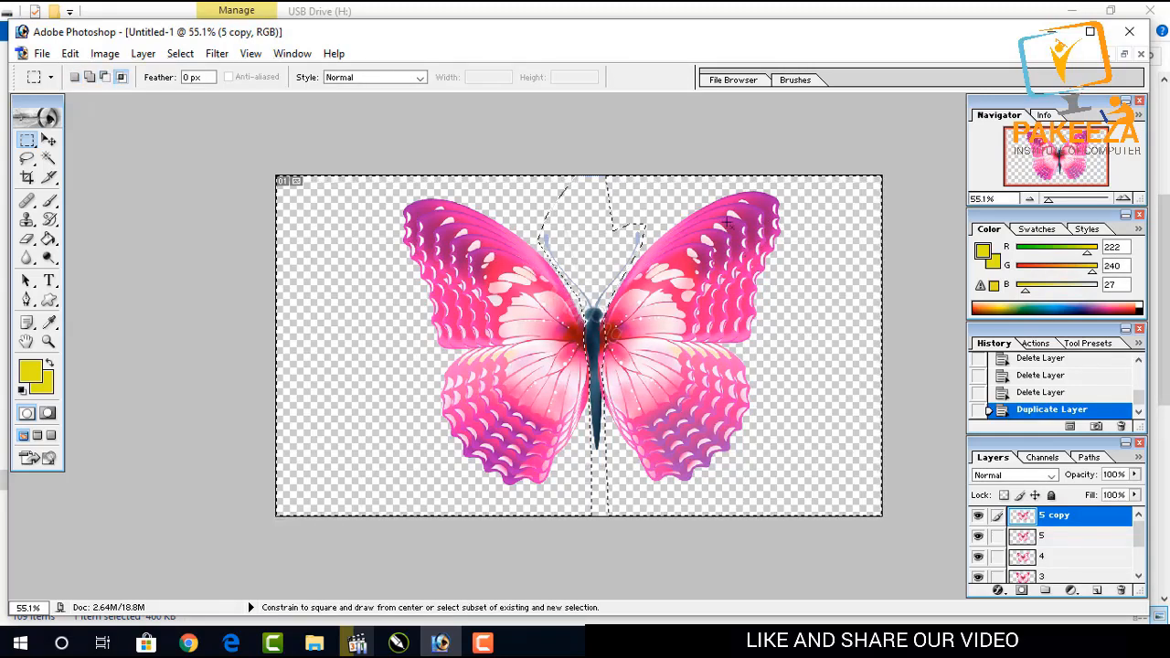
pyautogui.hotkey('ctrl', 't')
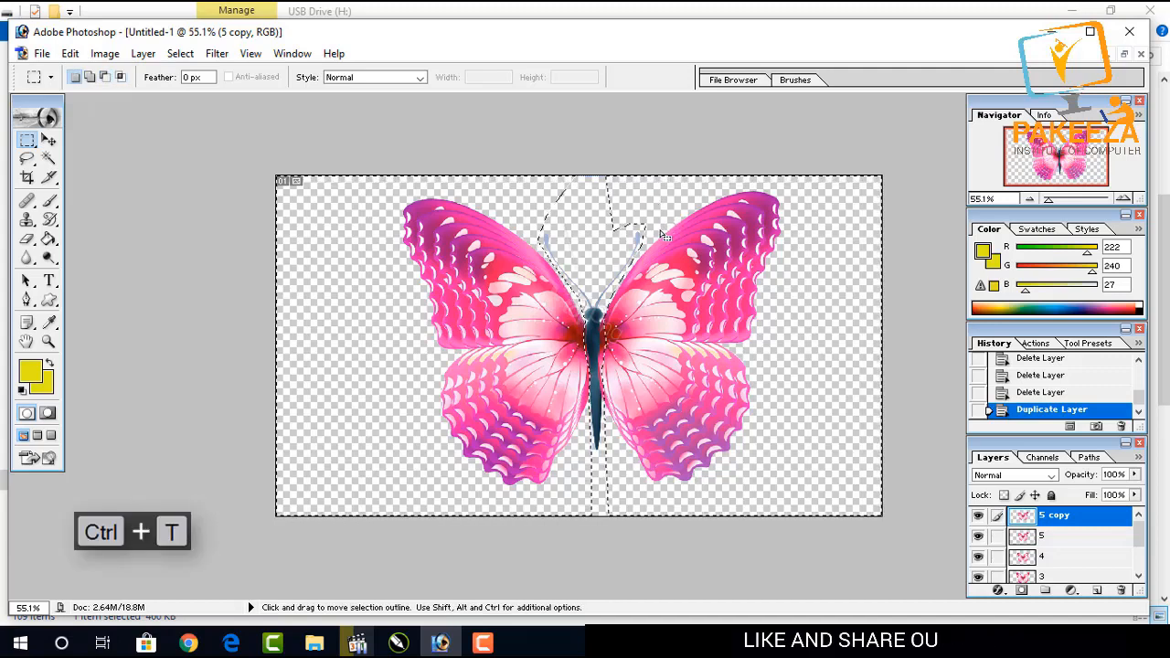
pyautogui.click(49, 139)
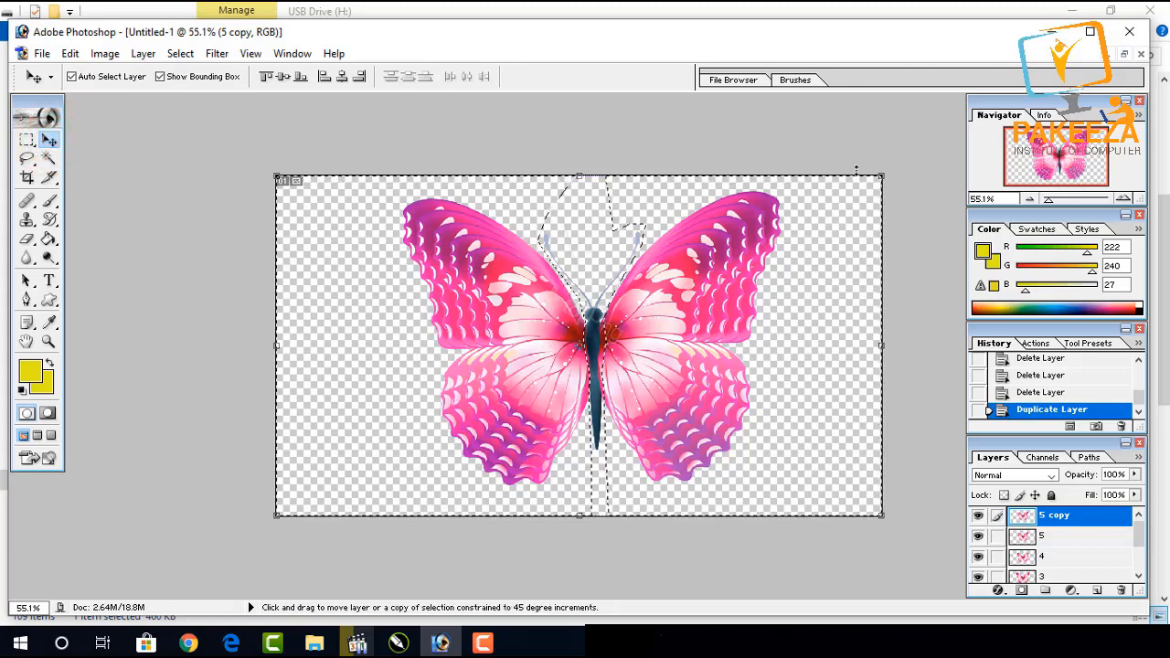
pyautogui.moveTo(879, 175); pyautogui.dragTo(848, 194)
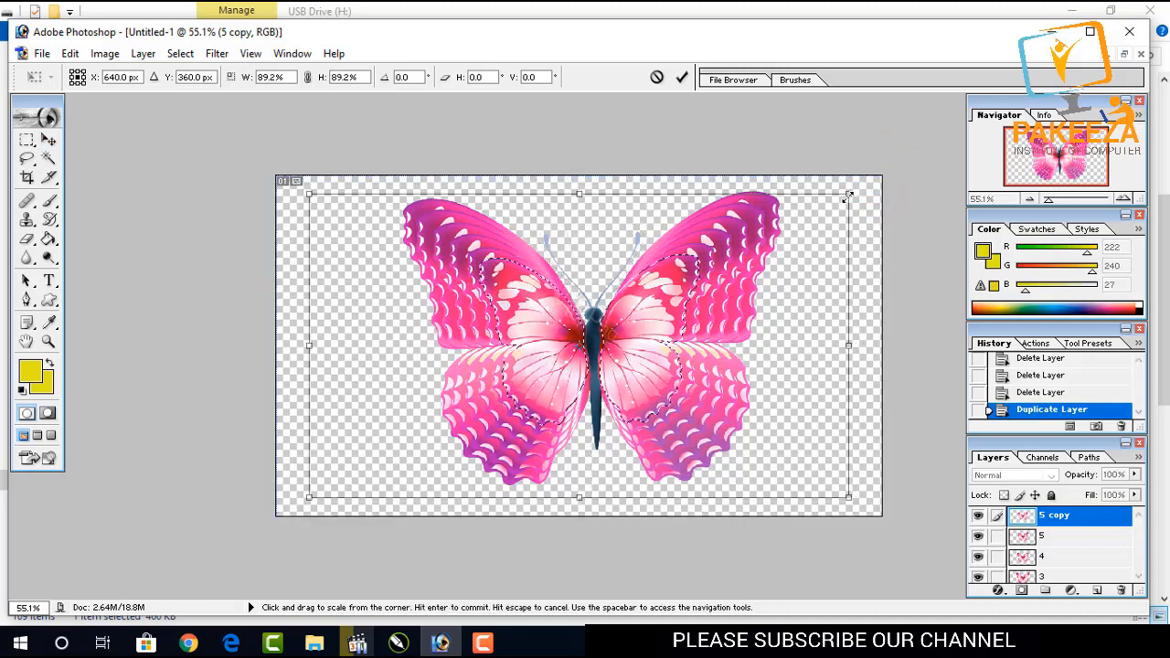
pyautogui.press('Return')
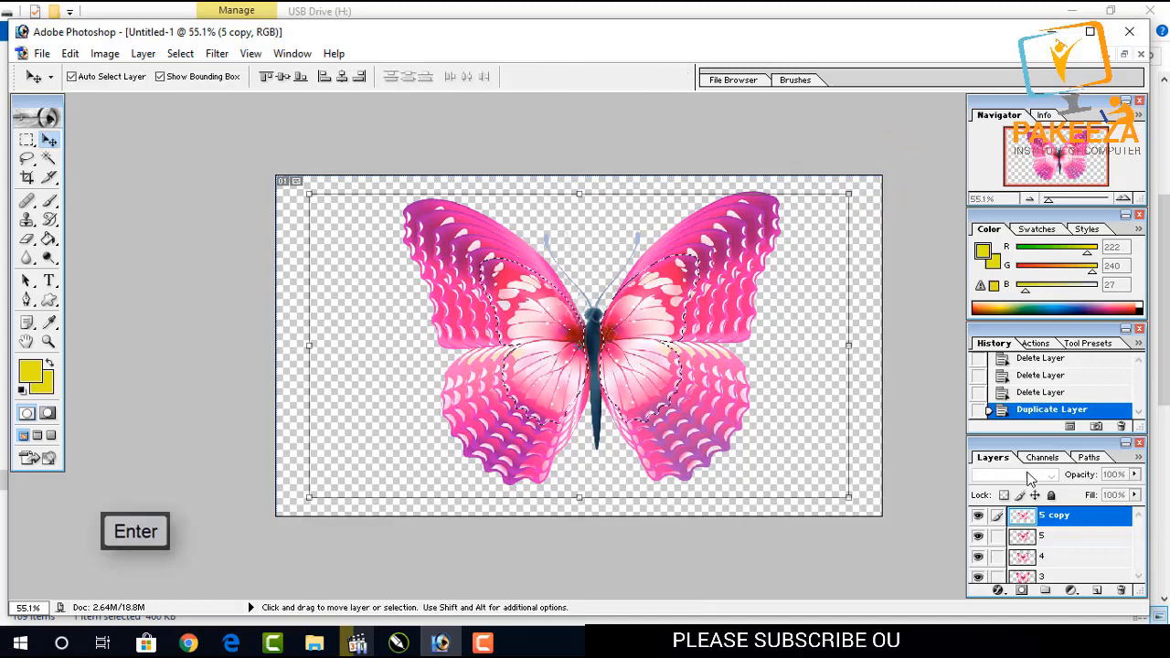
# Duplicate 5 copy as 5 copy 2 and scale its selected area down slightly.
pyautogui.rightClick(1060, 521)
pyautogui.click(1060, 159)
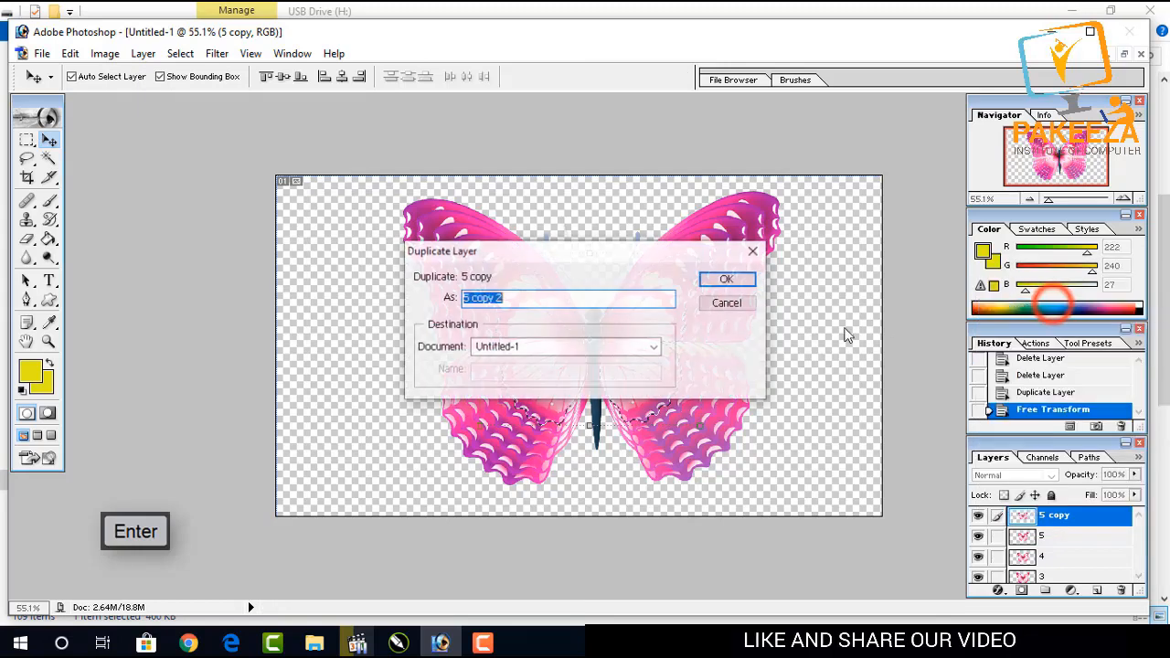
pyautogui.click(726, 279)
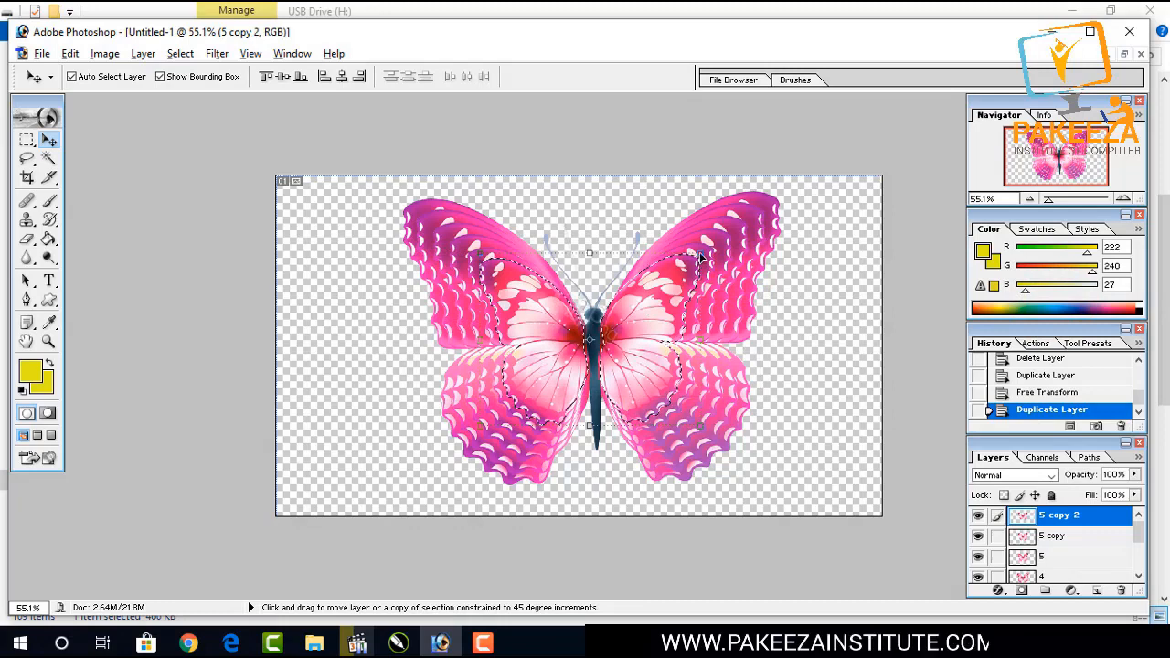
pyautogui.moveTo(701, 255); pyautogui.dragTo(676, 273)
pyautogui.press('Return')
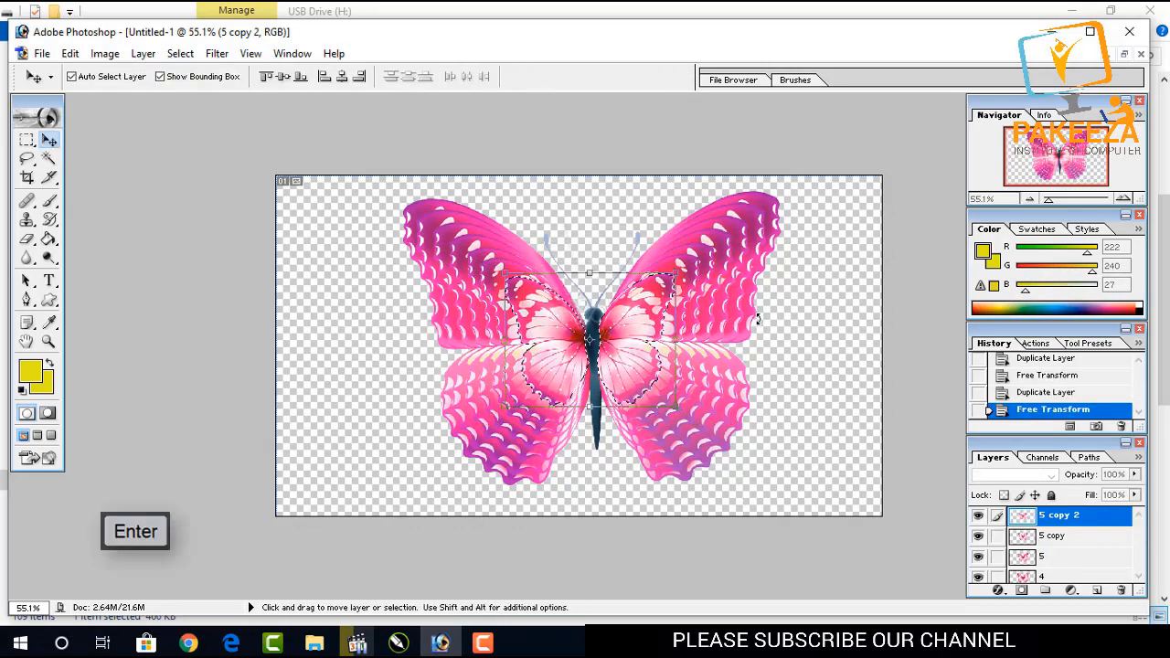
# Free-transform the selected area on 5 copy 2 again, scaling it to about 83.7%.
pyautogui.hotkey('ctrl', 'j')
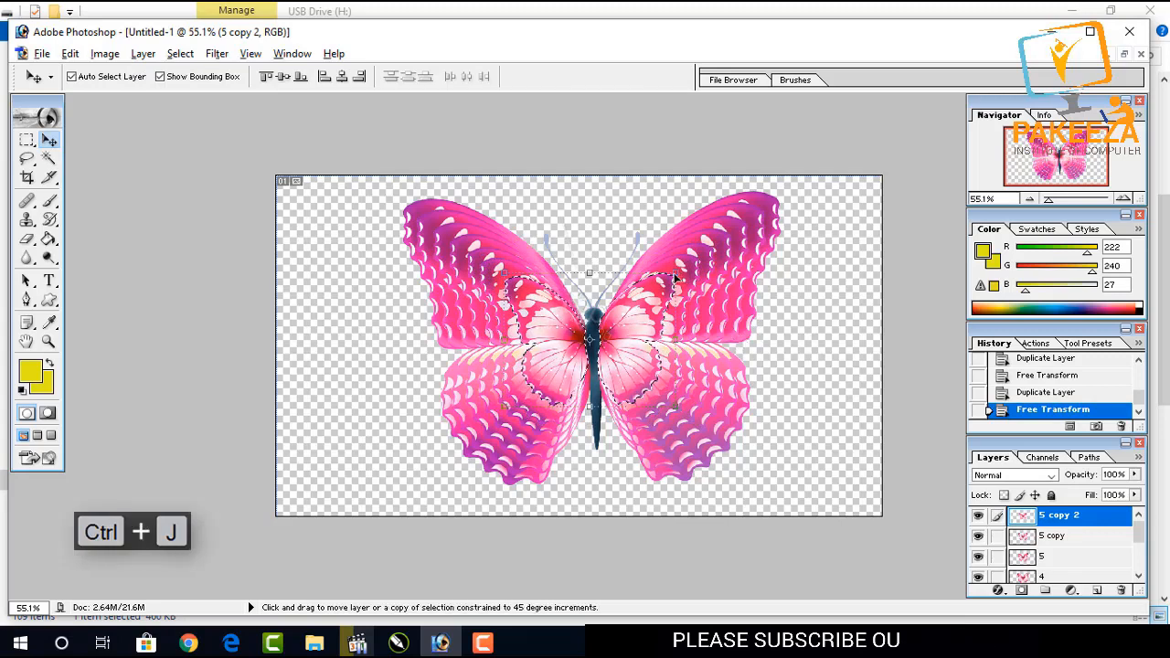
pyautogui.hotkey('ctrl', 't')
pyautogui.moveTo(674, 272); pyautogui.dragTo(666, 290)
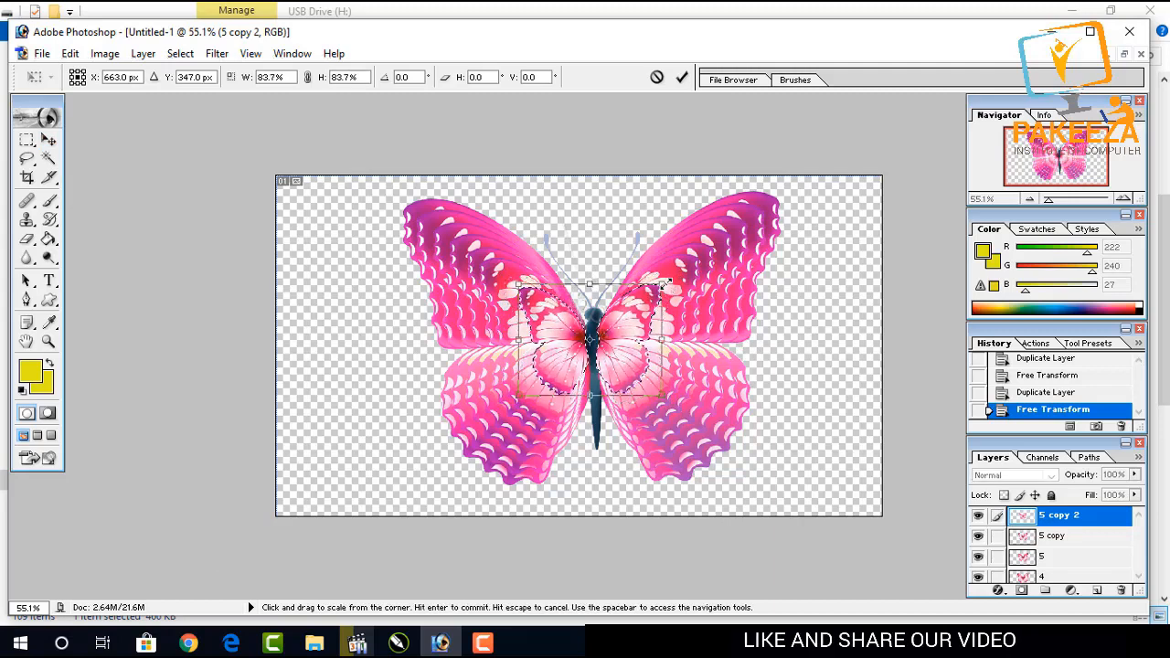
pyautogui.press('Return')
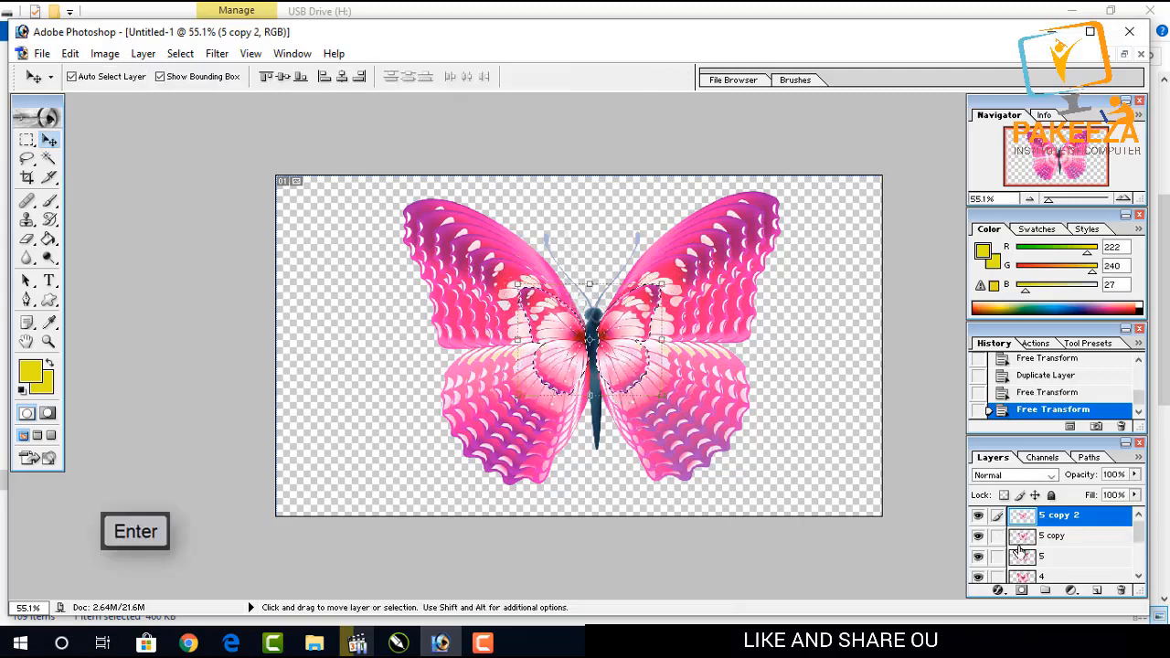
# Hide layers 1, 2 and 3.
pyautogui.scroll(-4, 1020, 552)
pyautogui.click(979, 569)
pyautogui.click(980, 552)
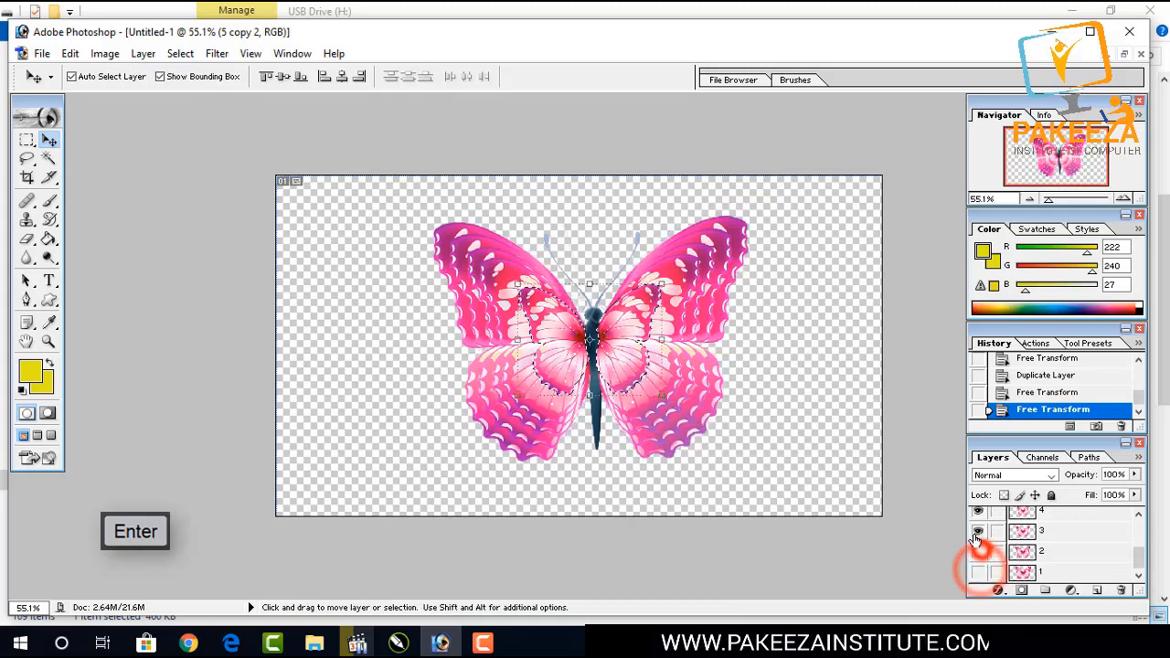
pyautogui.click(978, 532)
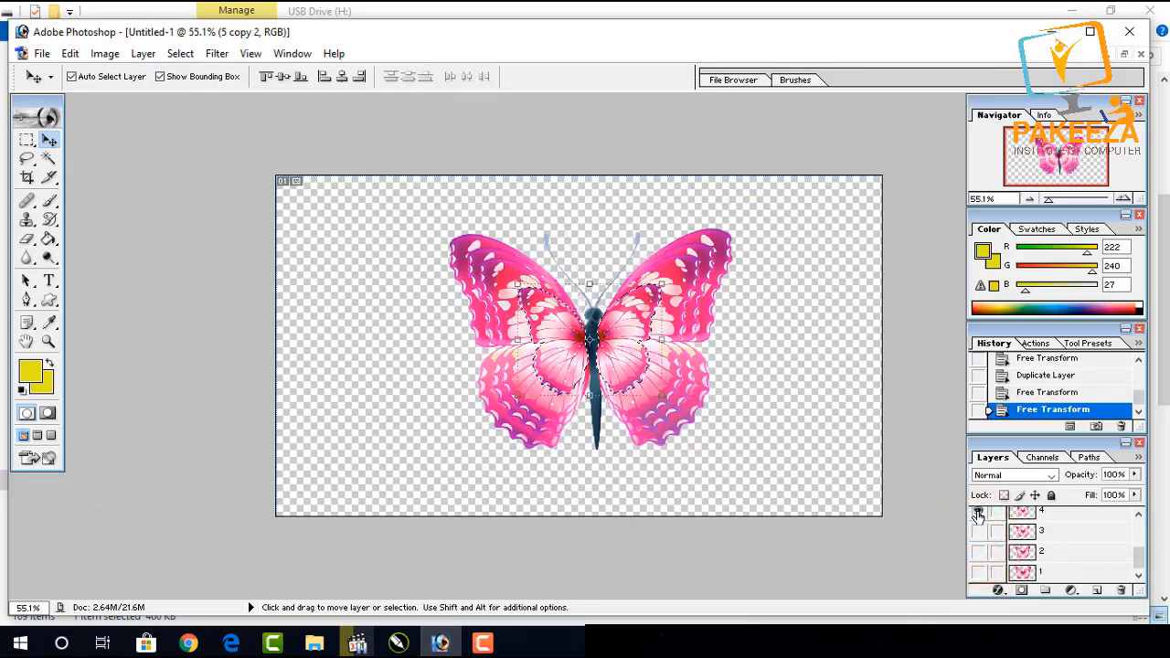
# Hide layers 4 and 5, leaving 5 copy and 5 copy 2 visible.
pyautogui.click(978, 514)
pyautogui.scroll(3, 978, 528)
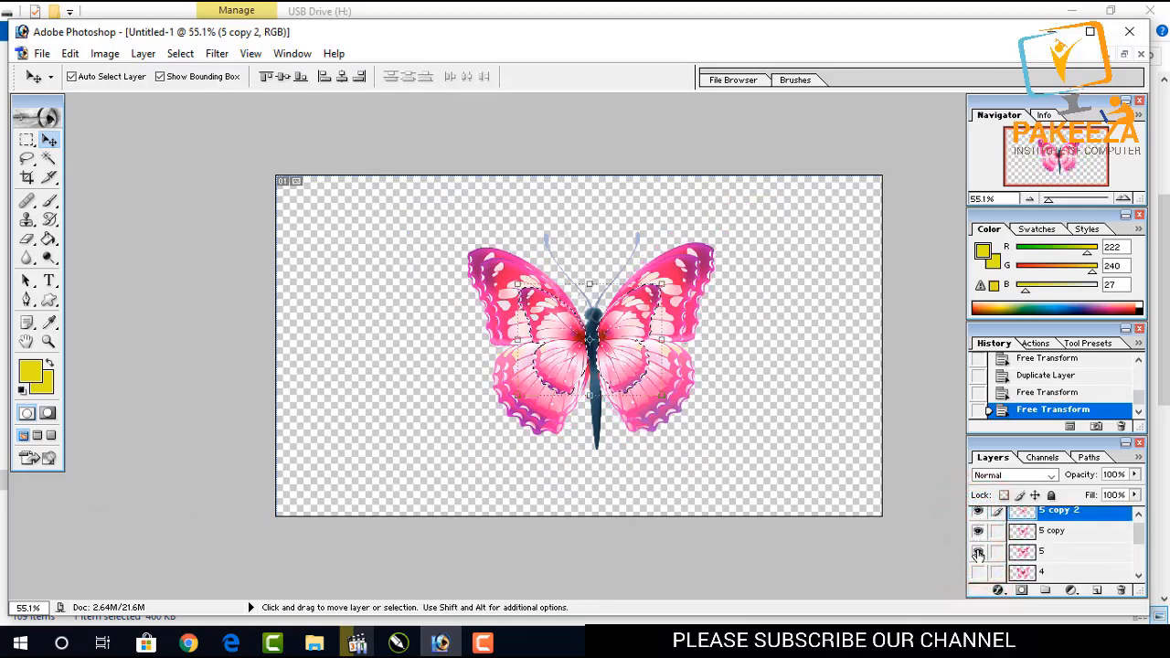
pyautogui.click(978, 553)
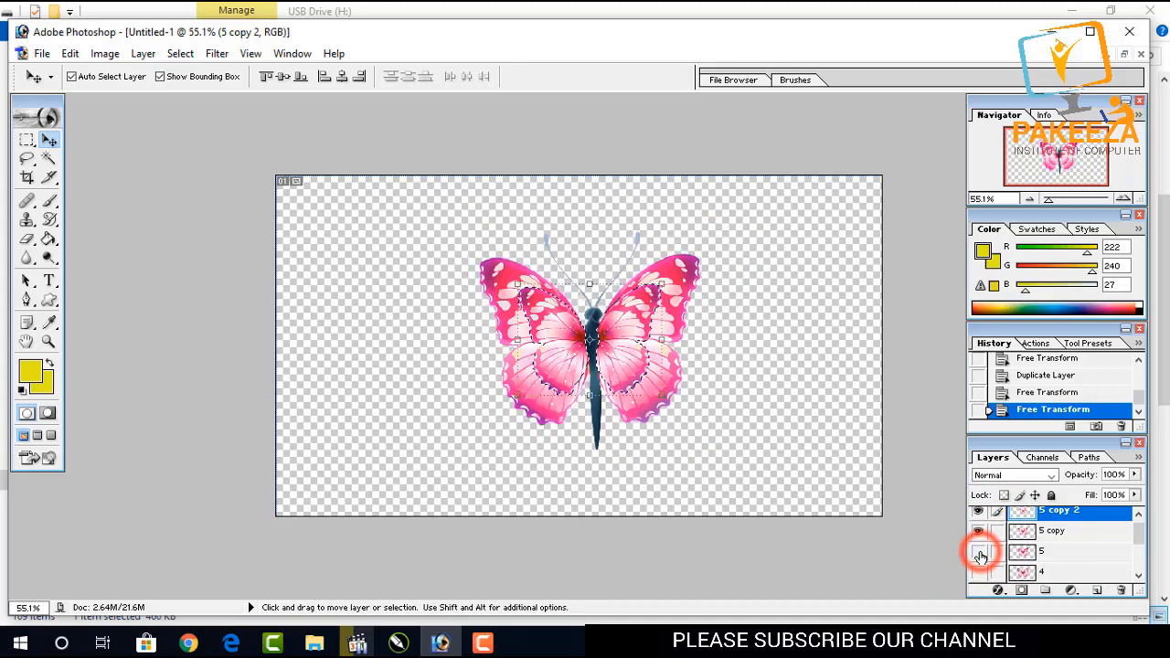
pyautogui.click(978, 532)
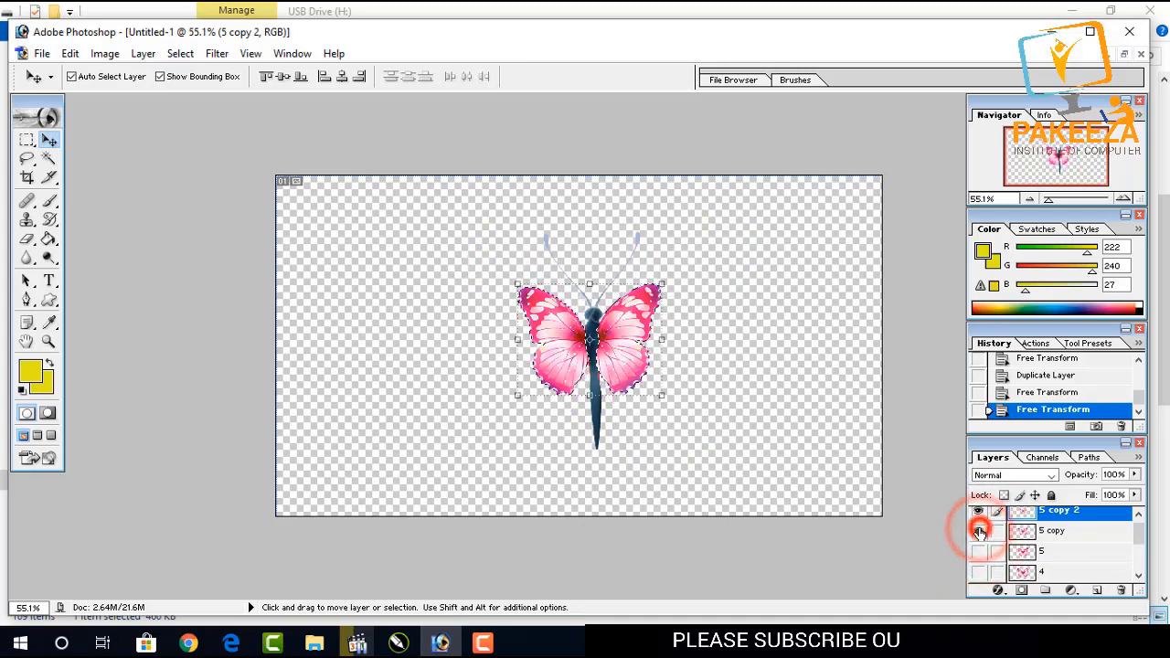
pyautogui.click(978, 532)
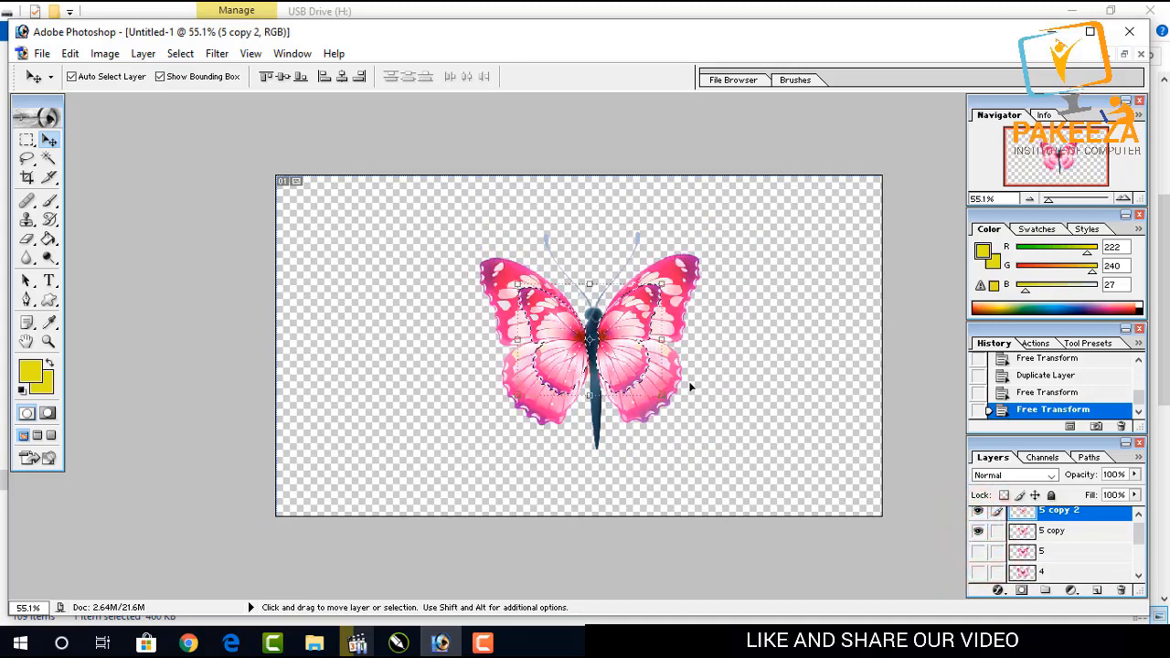
# Free-transform the selected area on 5 copy 2, scaling it to about 109.8%.
pyautogui.scroll(1, 1018, 538)
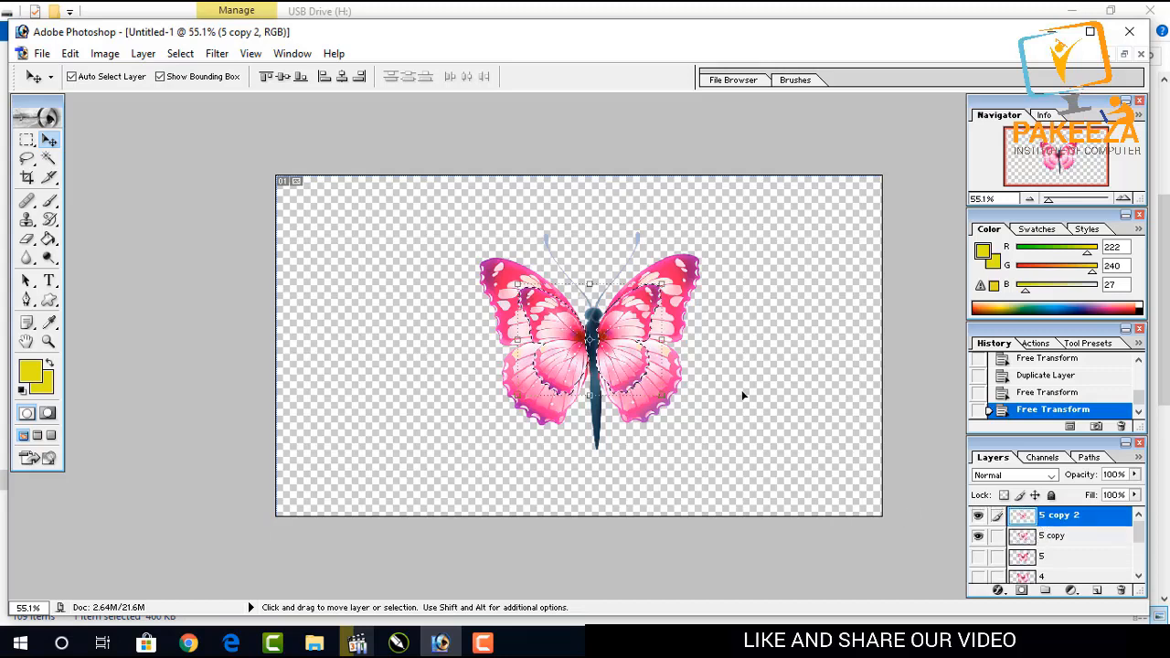
pyautogui.moveTo(662, 285); pyautogui.dragTo(669, 301)
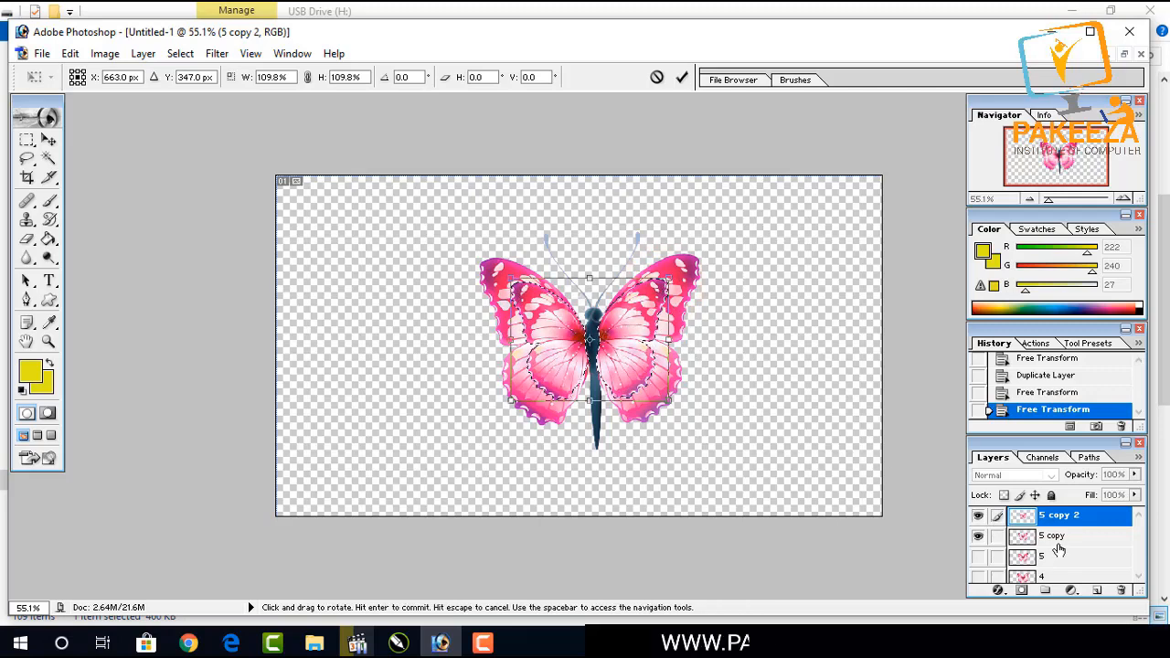
pyautogui.hotkey('ctrl', 'j')
pyautogui.press('Return')
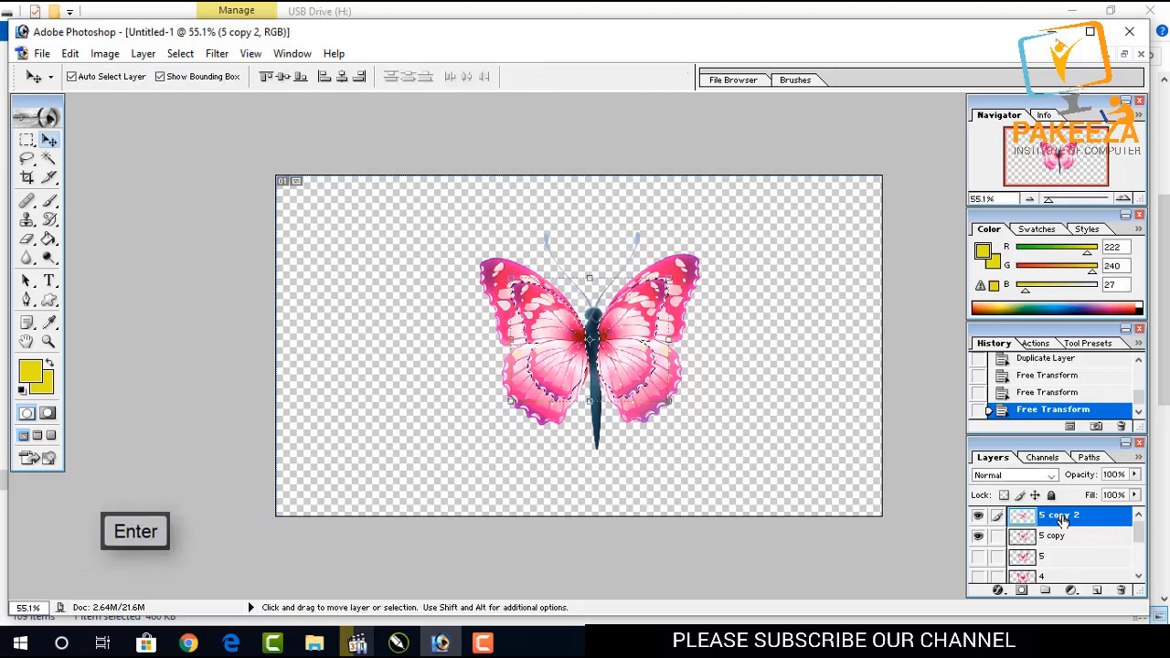
# Free-transform the selected area on 5 copy 2 again, scaling it to about 98.9%.
pyautogui.hotkey('ctrl', 'j')
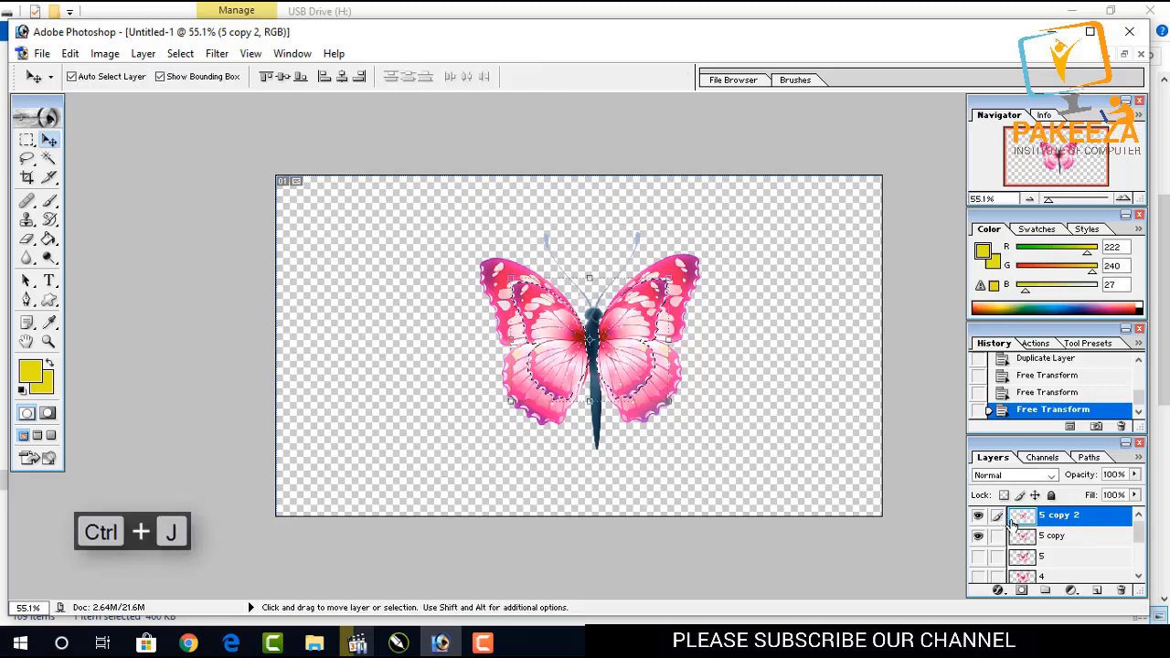
pyautogui.click(978, 517)
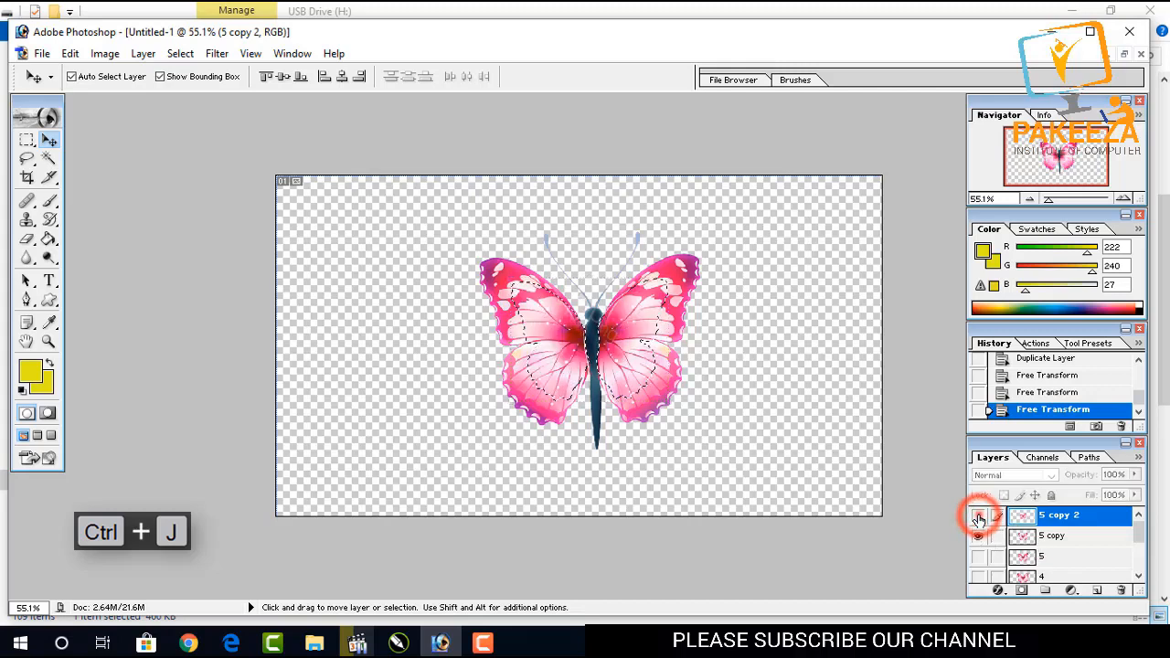
pyautogui.click(979, 517)
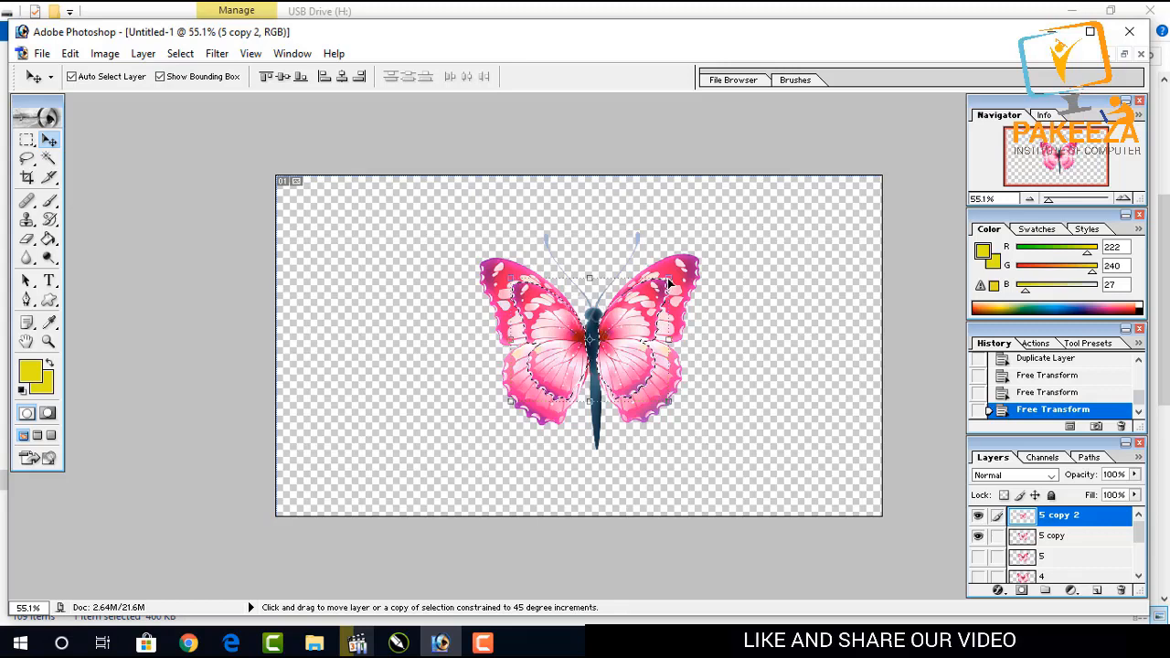
pyautogui.hotkey('ctrl', 't')
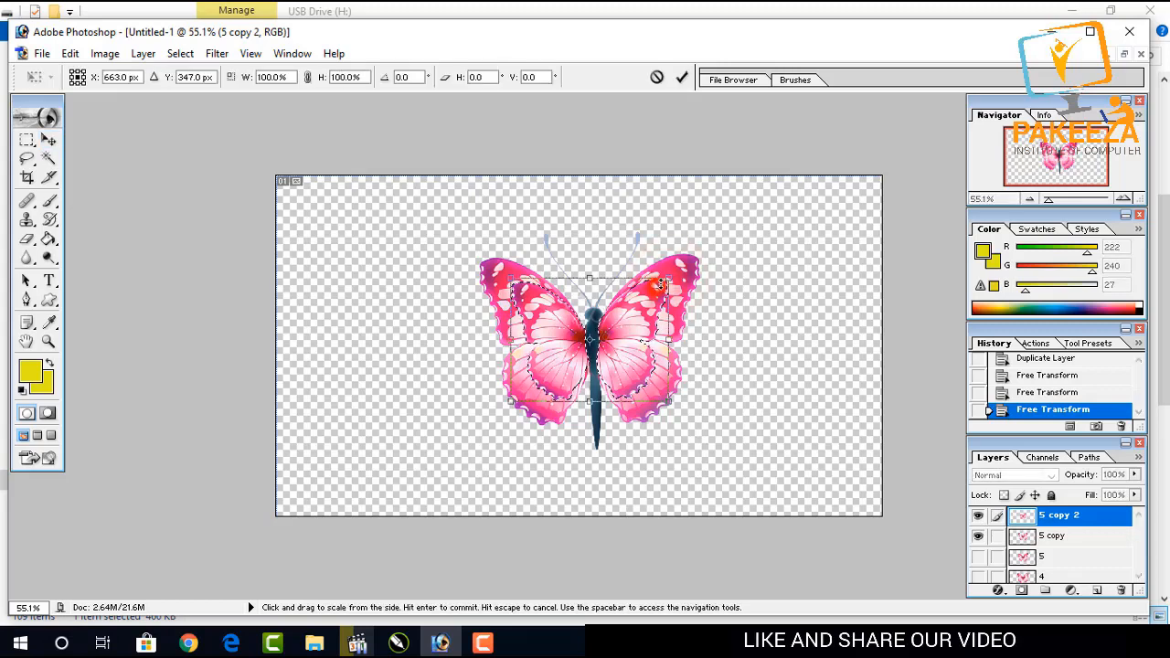
pyautogui.moveTo(655, 291); pyautogui.dragTo(671, 279)
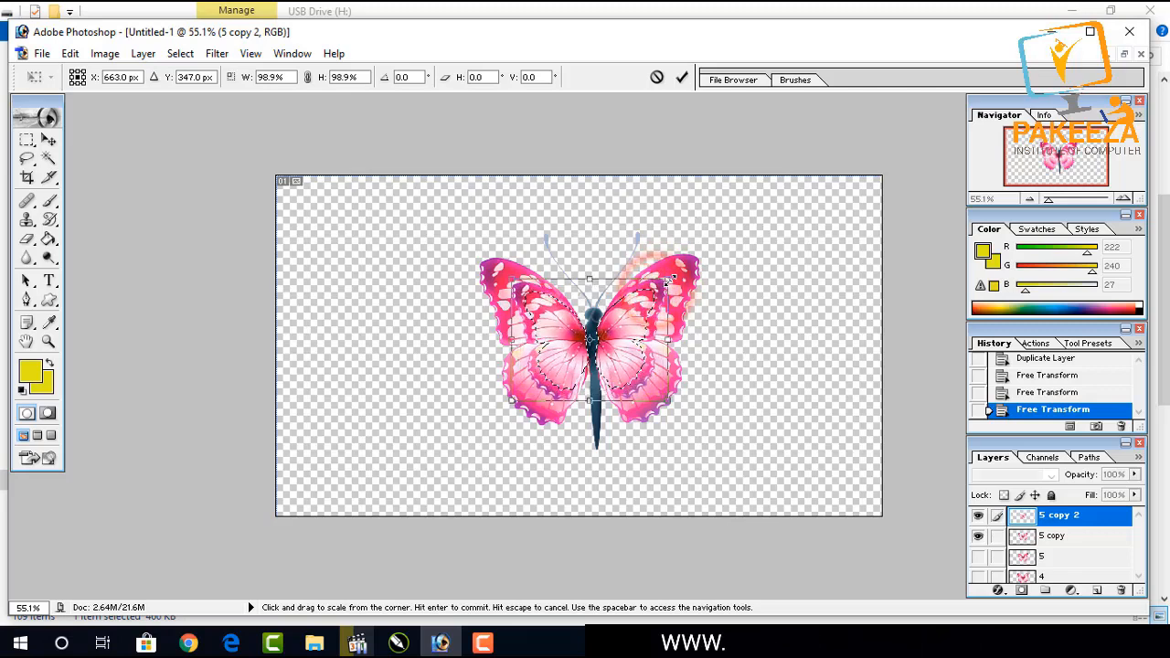
pyautogui.press('Return')
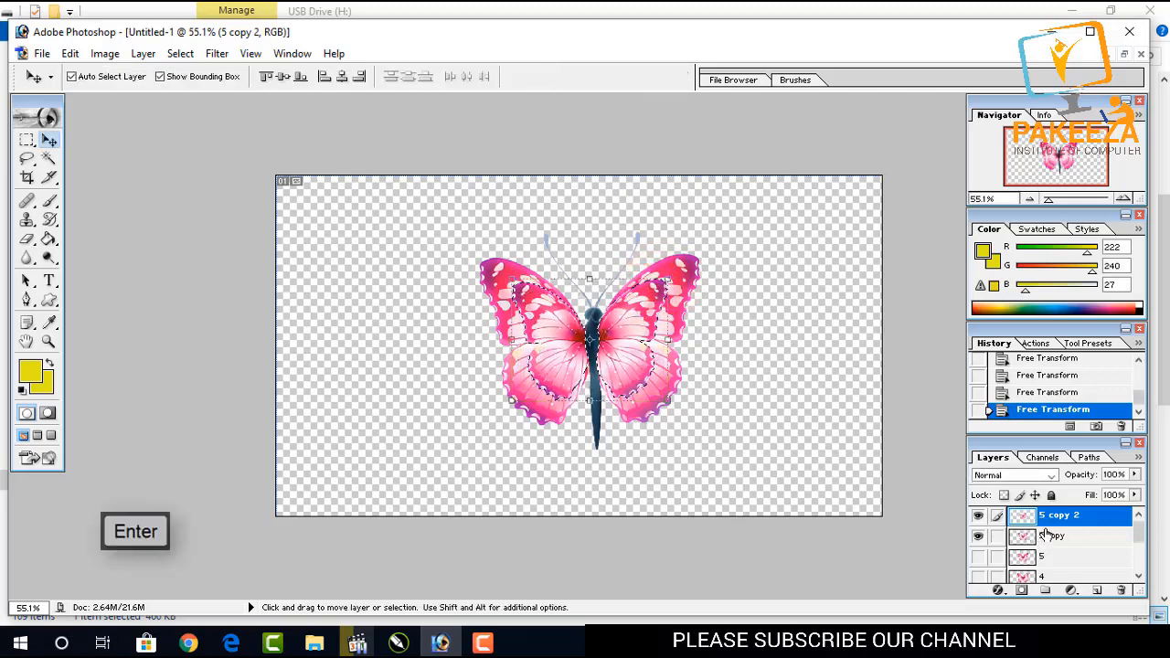
# Revert to the previous Free Transform history state and copy the selection to a new layer.
pyautogui.hotkey('ctrl', 'j')
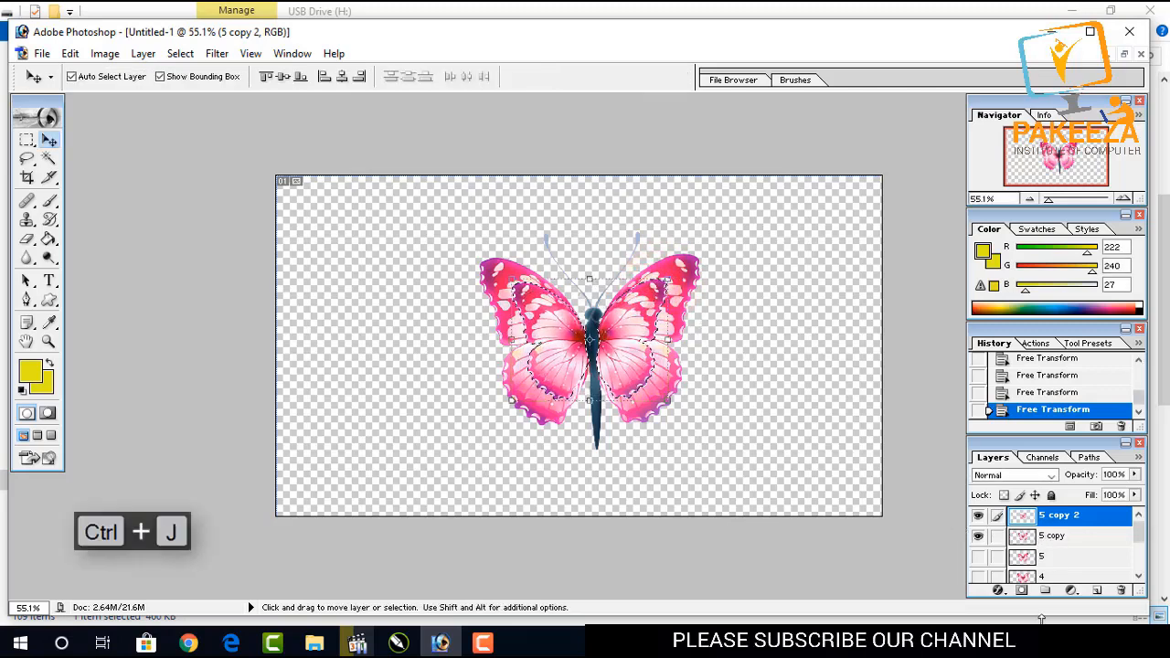
pyautogui.click(1074, 640)
pyautogui.click(1040, 392)
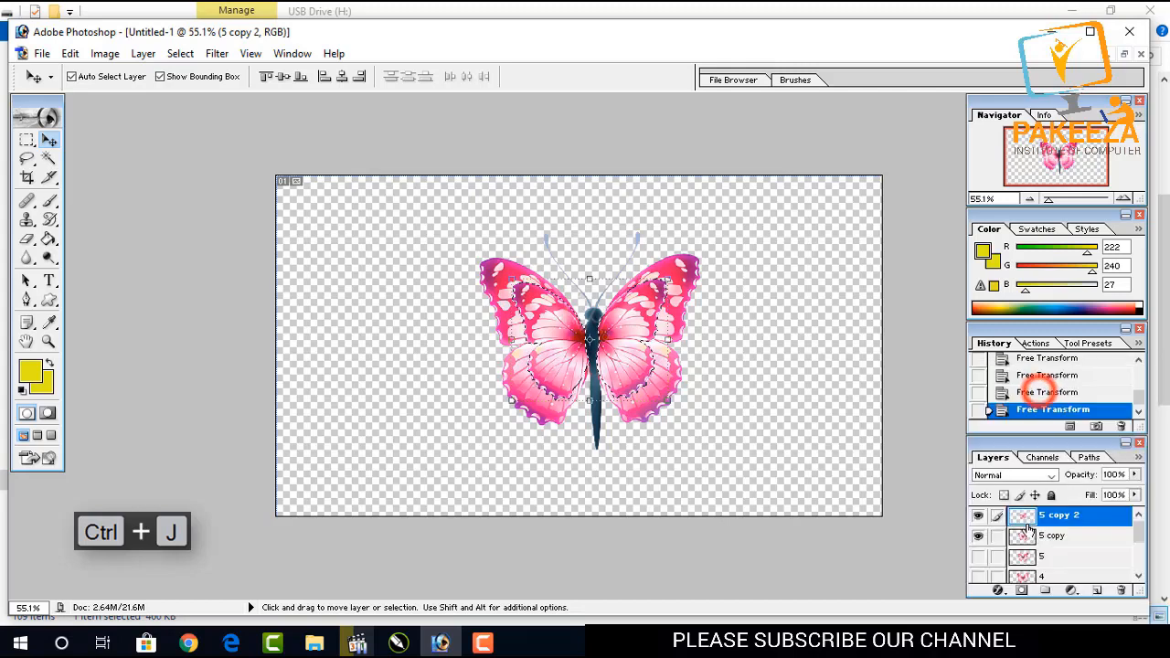
pyautogui.hotkey('ctrl', 'j')
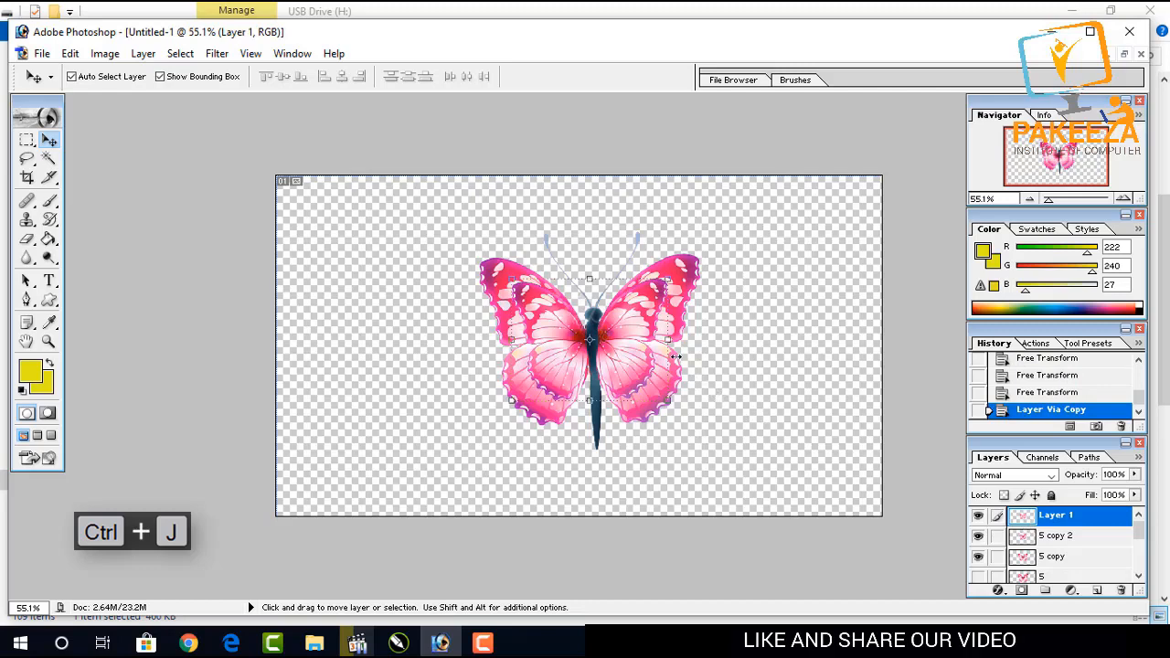
# Free-transform the selected area on Layer 1, scaling it to about 74.9%.
pyautogui.hotkey('ctrl', 't')
pyautogui.moveTo(667, 277); pyautogui.dragTo(645, 295)
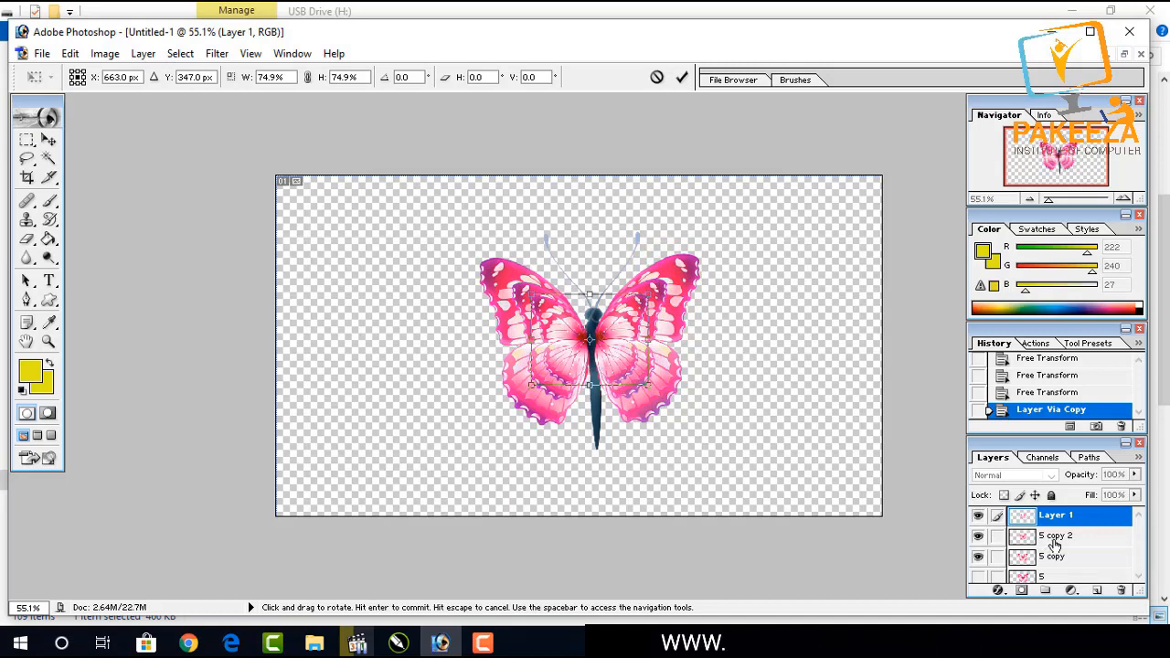
pyautogui.scroll(1, 1055, 545)
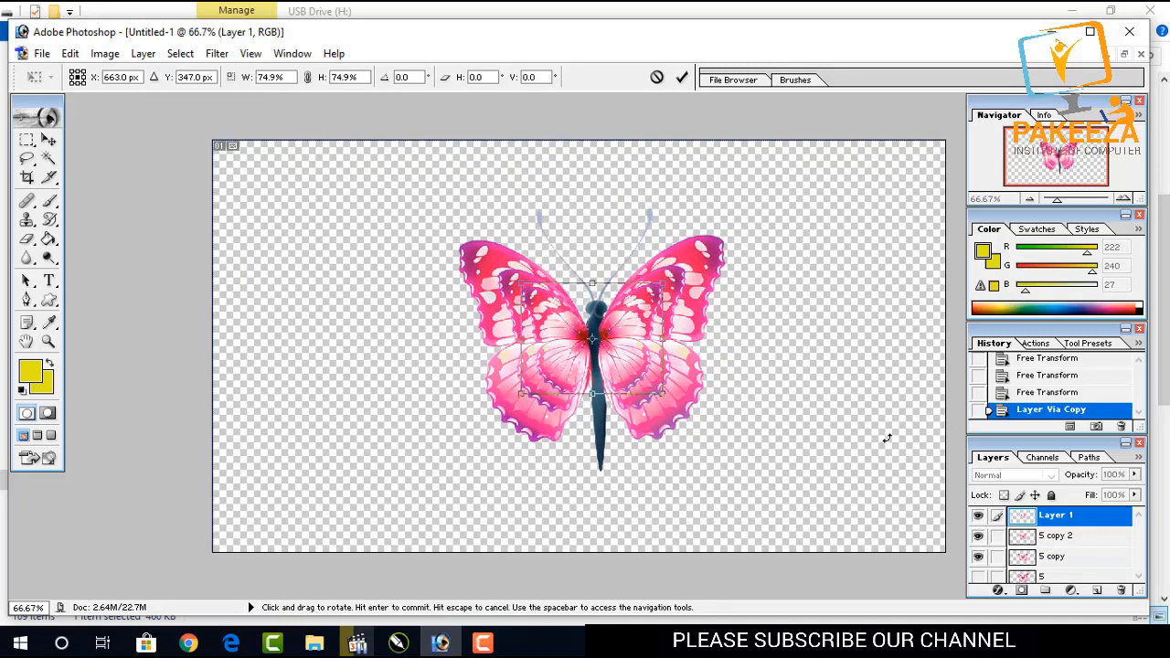
pyautogui.press('Return')
# Rename layers 5 copy, 5 copy 2 and Layer 1 as 6, 7 and 8.
pyautogui.doubleClick(1055, 555)
pyautogui.write('6')
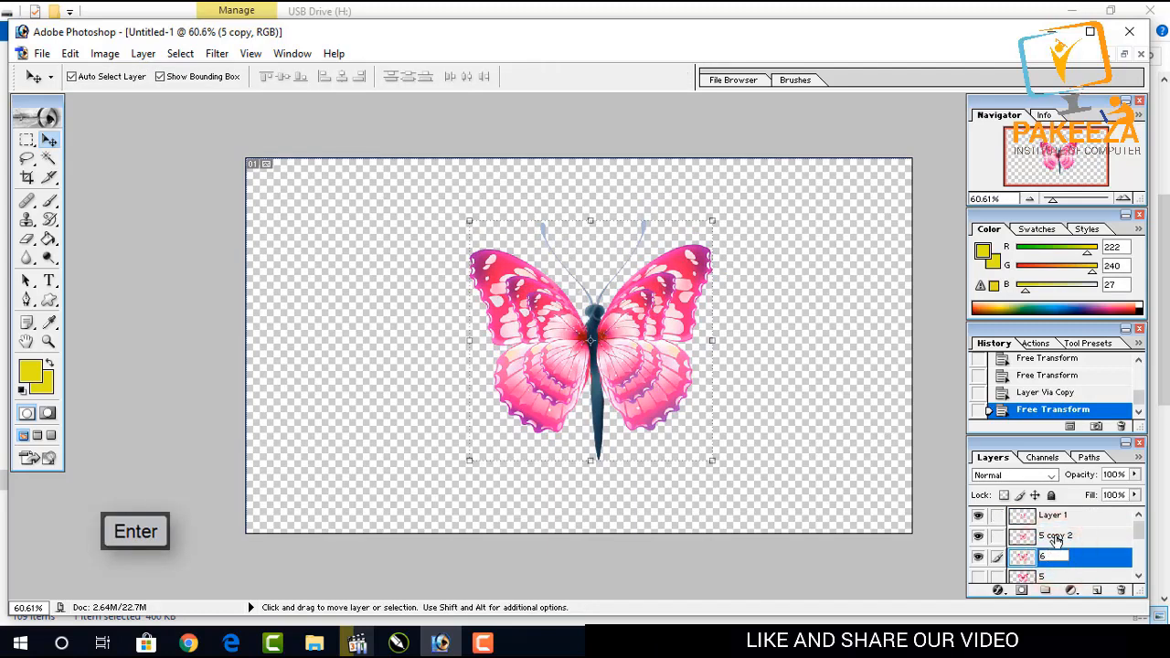
pyautogui.doubleClick(1055, 537)
pyautogui.write('7')
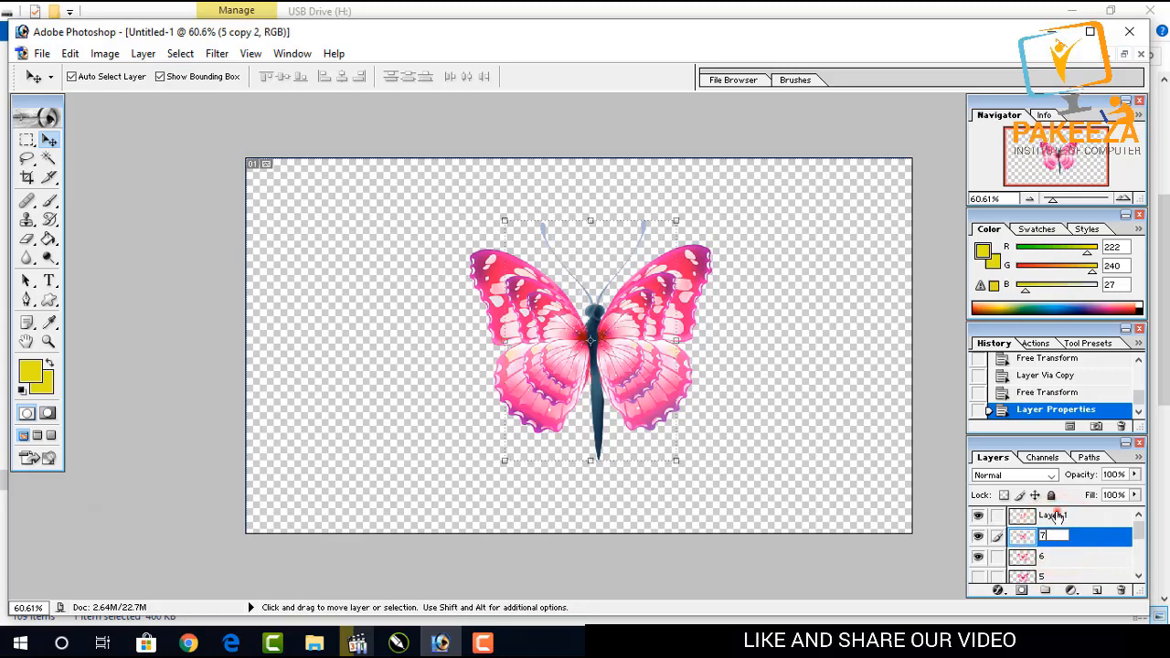
pyautogui.doubleClick(1056, 516)
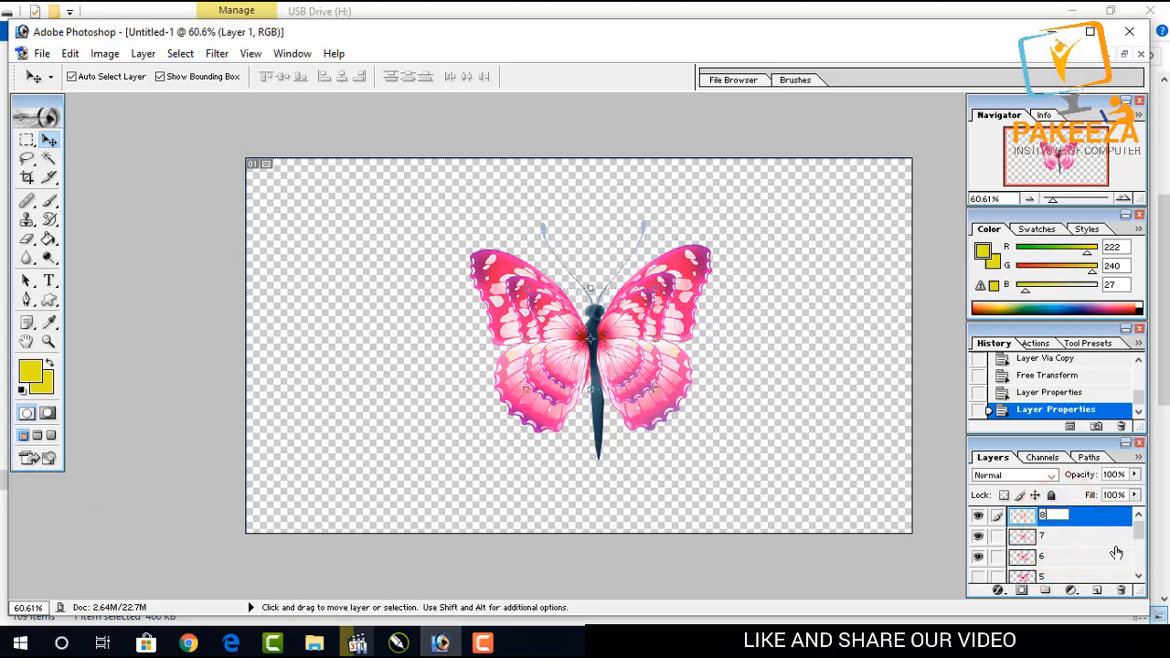
pyautogui.write('8')
# Hide layers 8 and 7 so only layer 6 is visible.
pyautogui.moveTo(1140, 535)
pyautogui.mouseDown()
pyautogui.moveTo(1141, 578)
pyautogui.moveTo(1139, 543)
pyautogui.mouseUp()
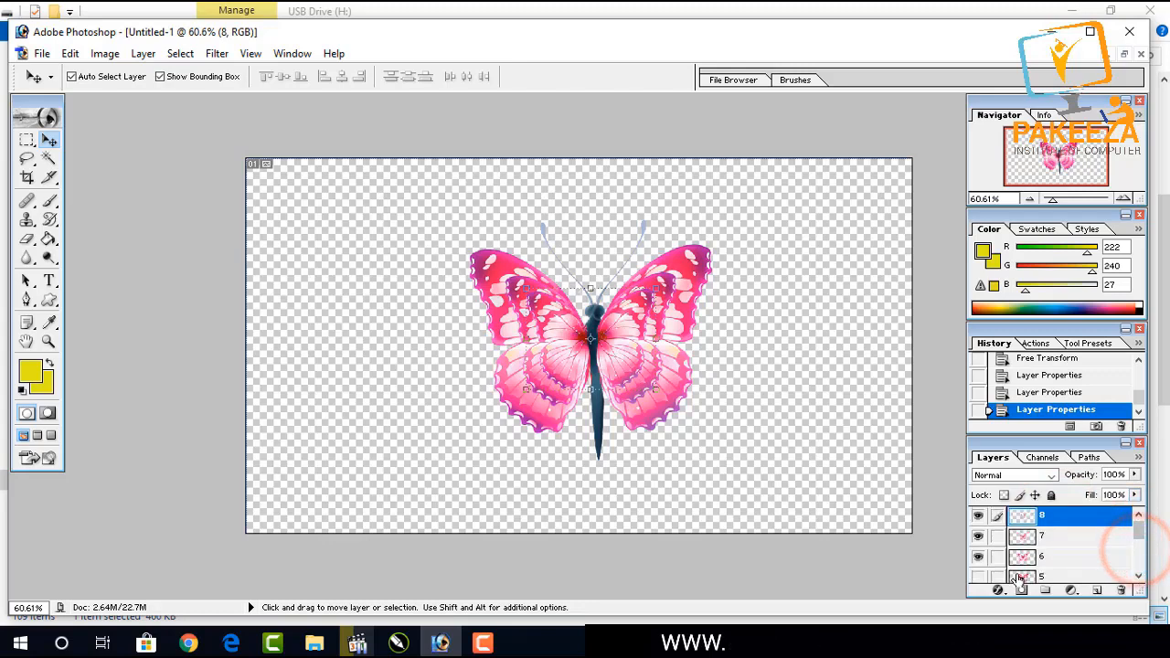
pyautogui.click(978, 515)
pyautogui.click(978, 537)
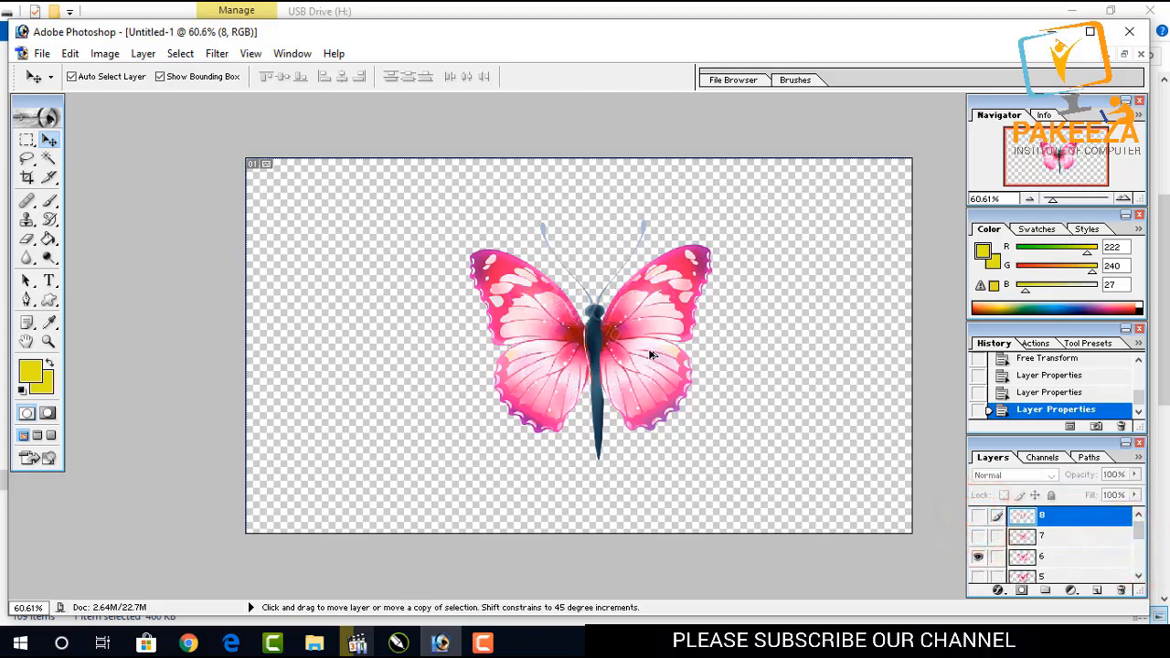
# Export the visible layer 6 via Save for Web as a PNG named 6.
pyautogui.hotkey('ctrl', 'shift', 'alt', 's')
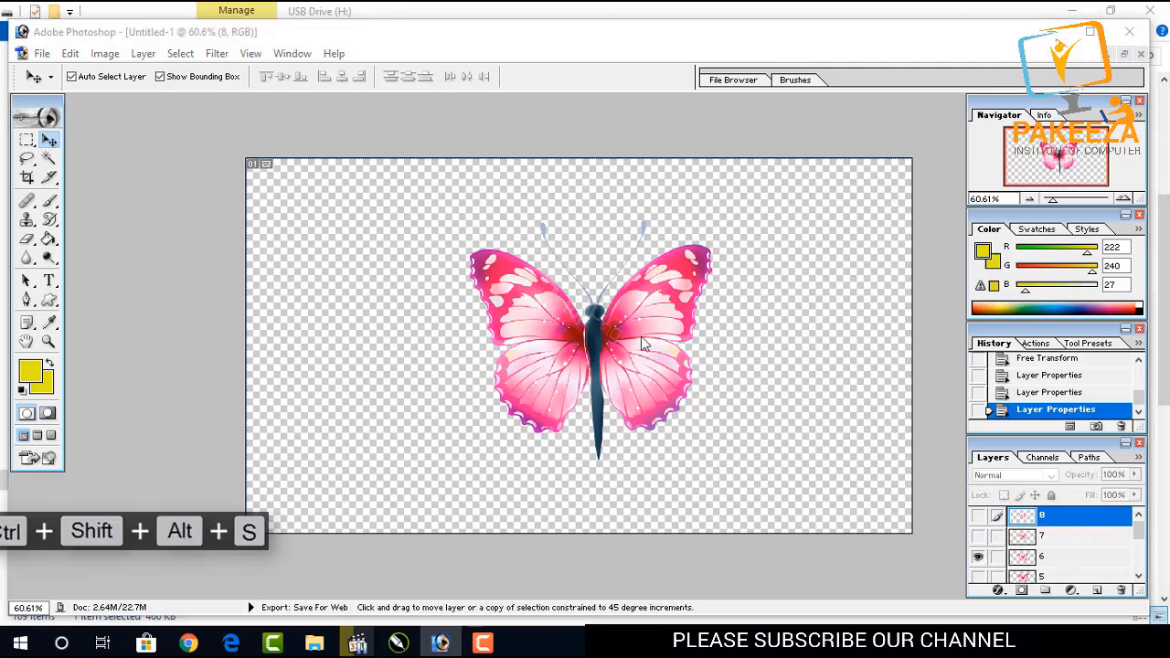
pyautogui.press('Return')
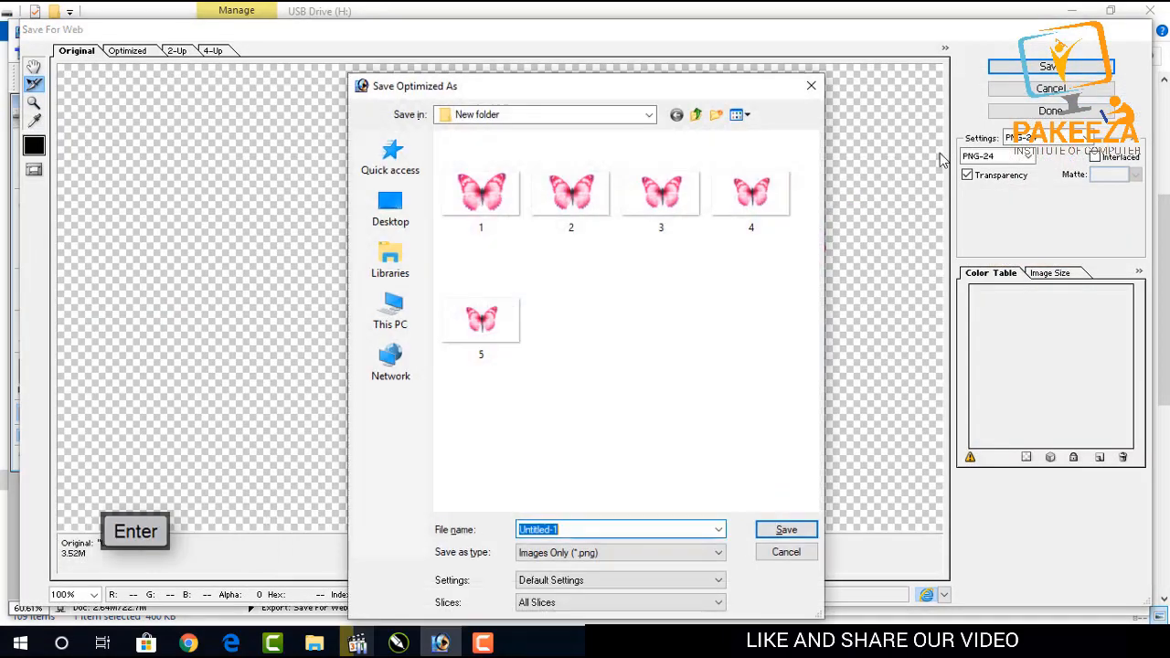
pyautogui.write('6')
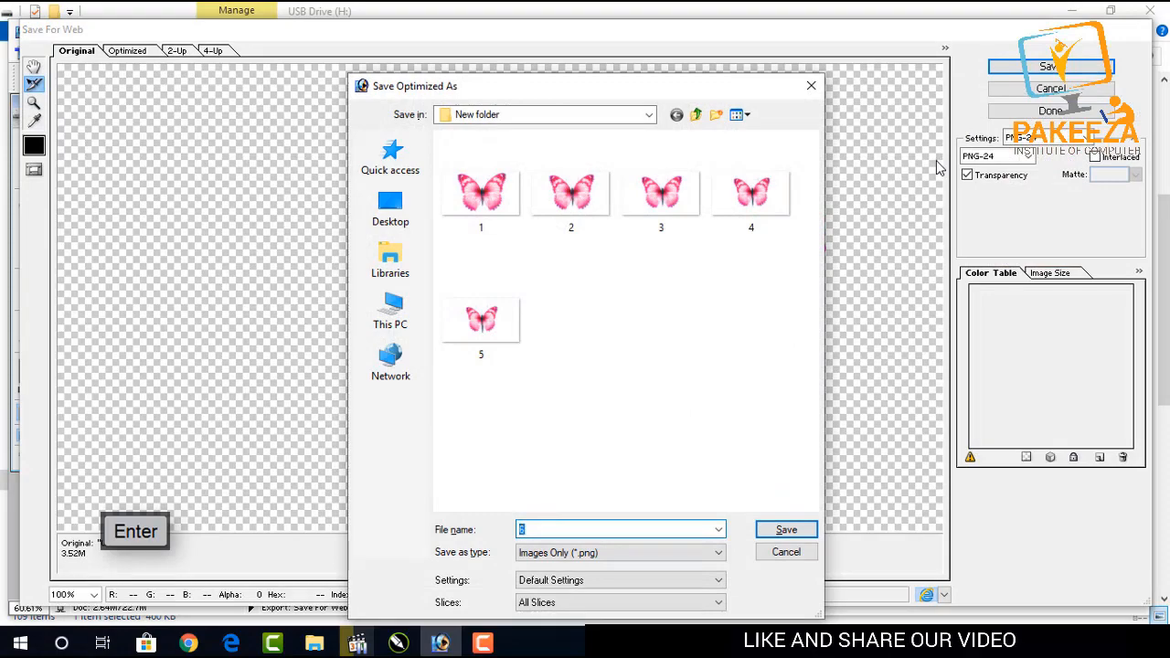
pyautogui.press('Return')
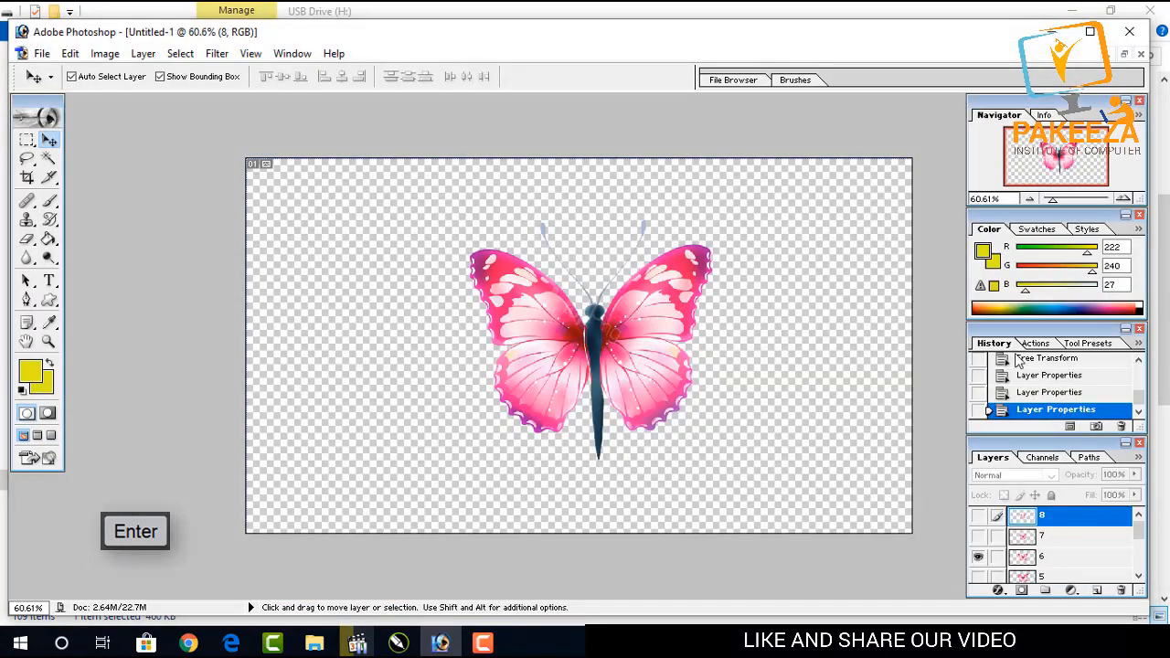
# Hide layer 6, show layer 7, and export it via Save for Web with the default file name.
pyautogui.click(976, 556)
pyautogui.click(977, 537)
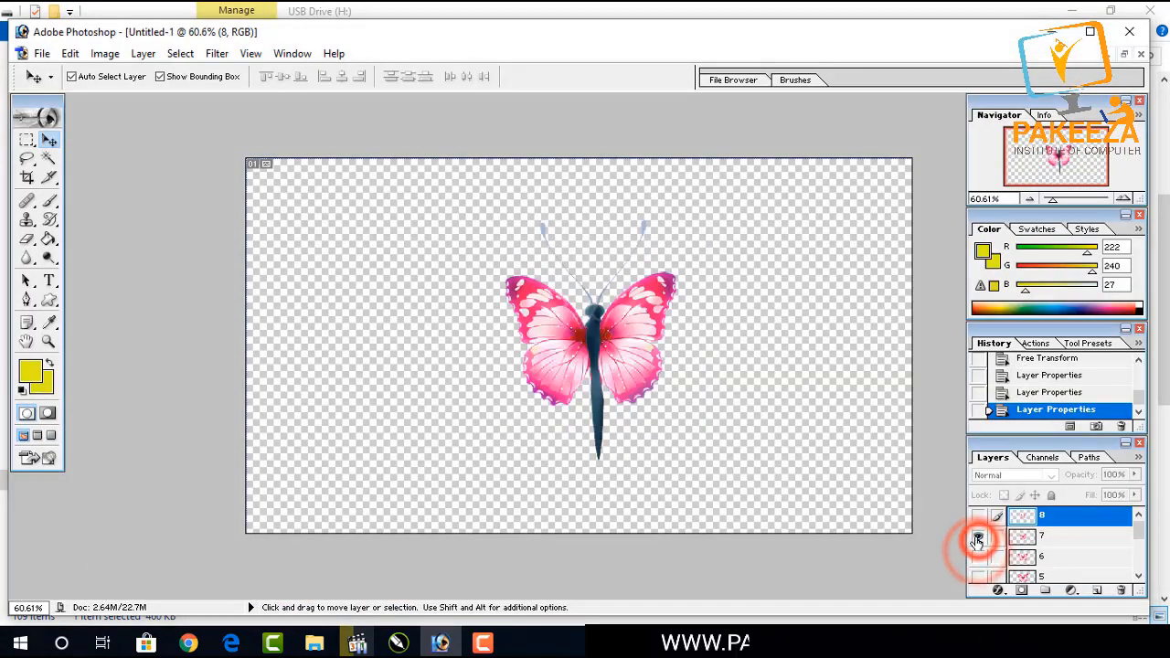
pyautogui.hotkey('ctrl', 'shift', 'alt', 's')
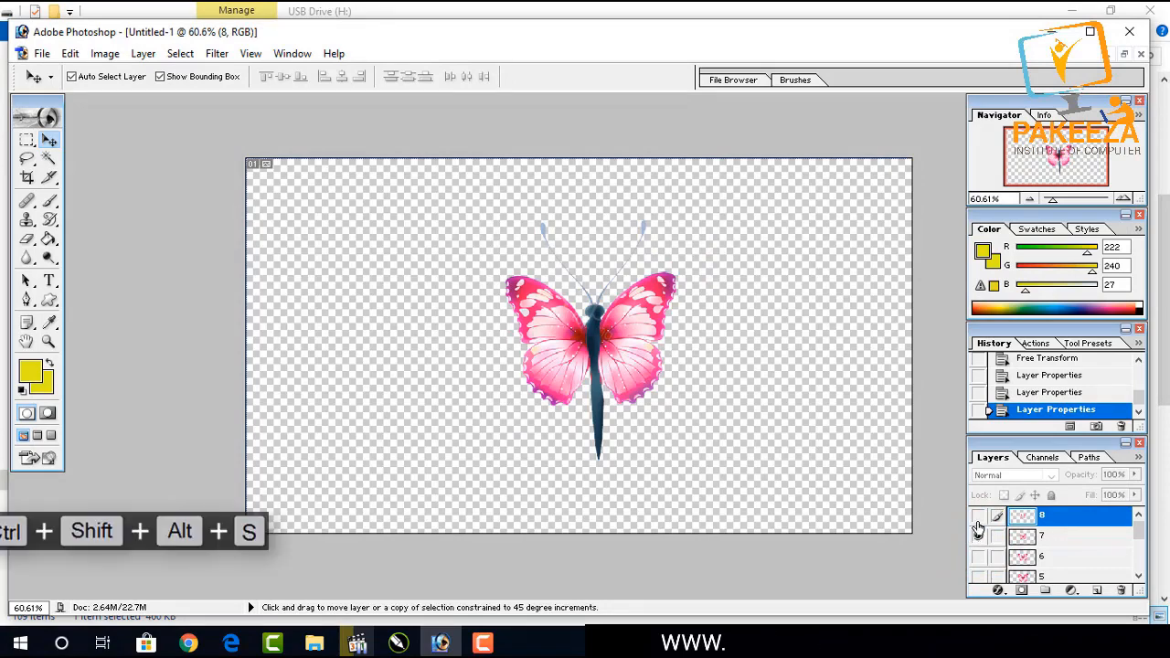
pyautogui.press('Return')
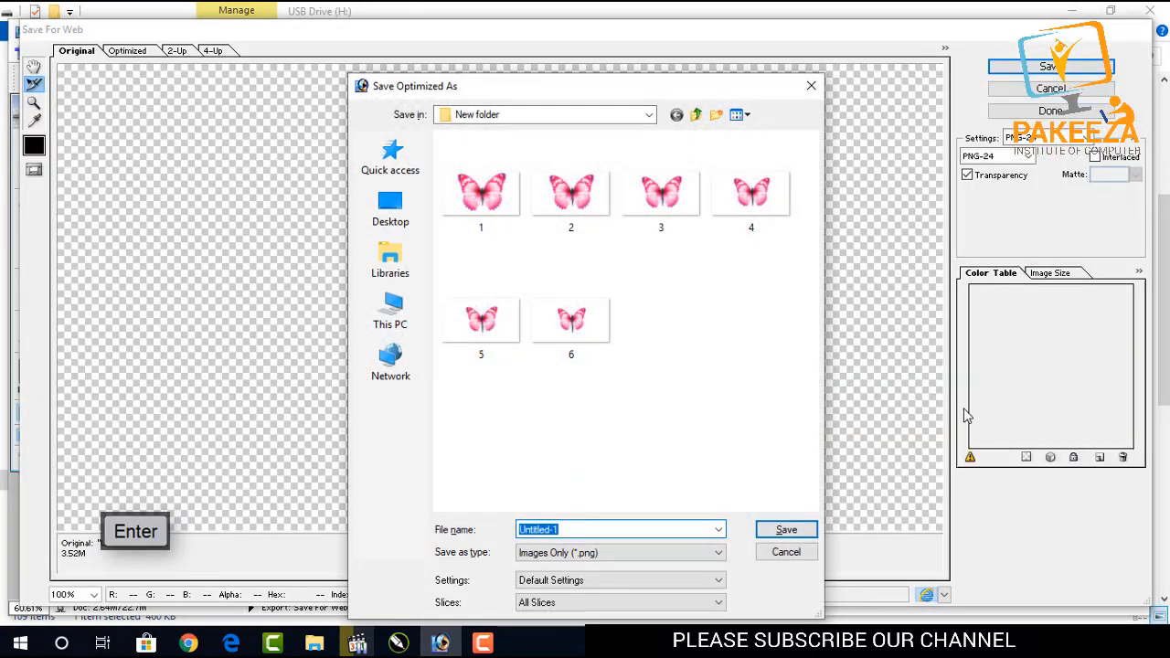
pyautogui.press('Return')
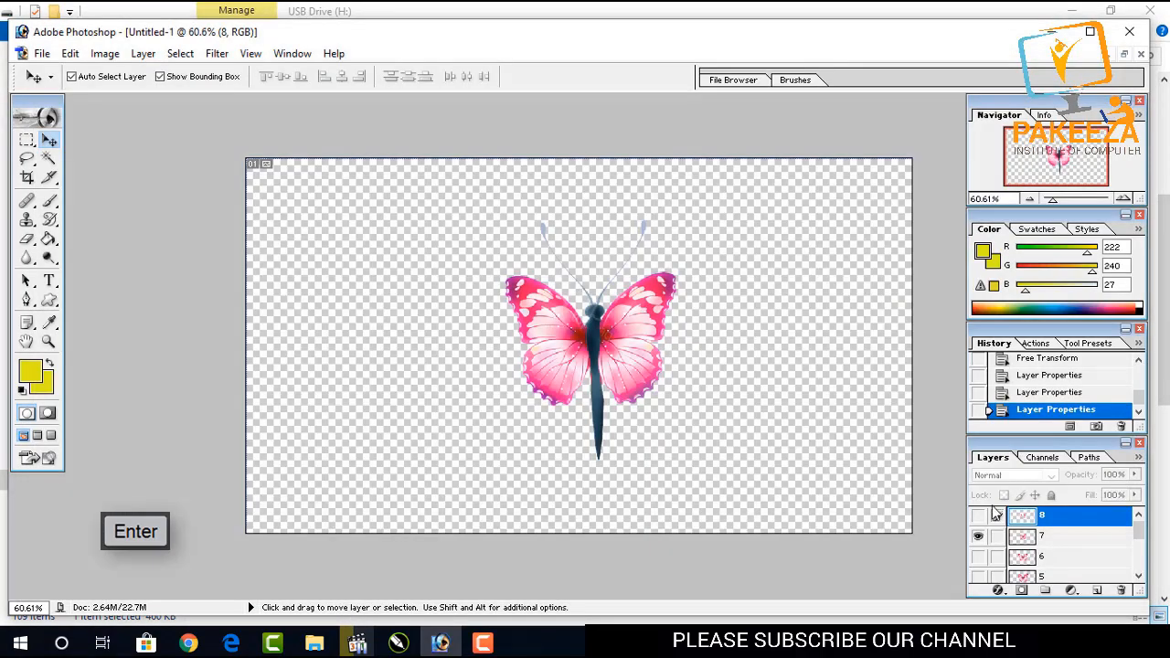
# Delete layer 8 and toggle the visibility of layer 7.
pyautogui.click(979, 517)
pyautogui.moveTo(979, 517); pyautogui.dragTo(979, 533)
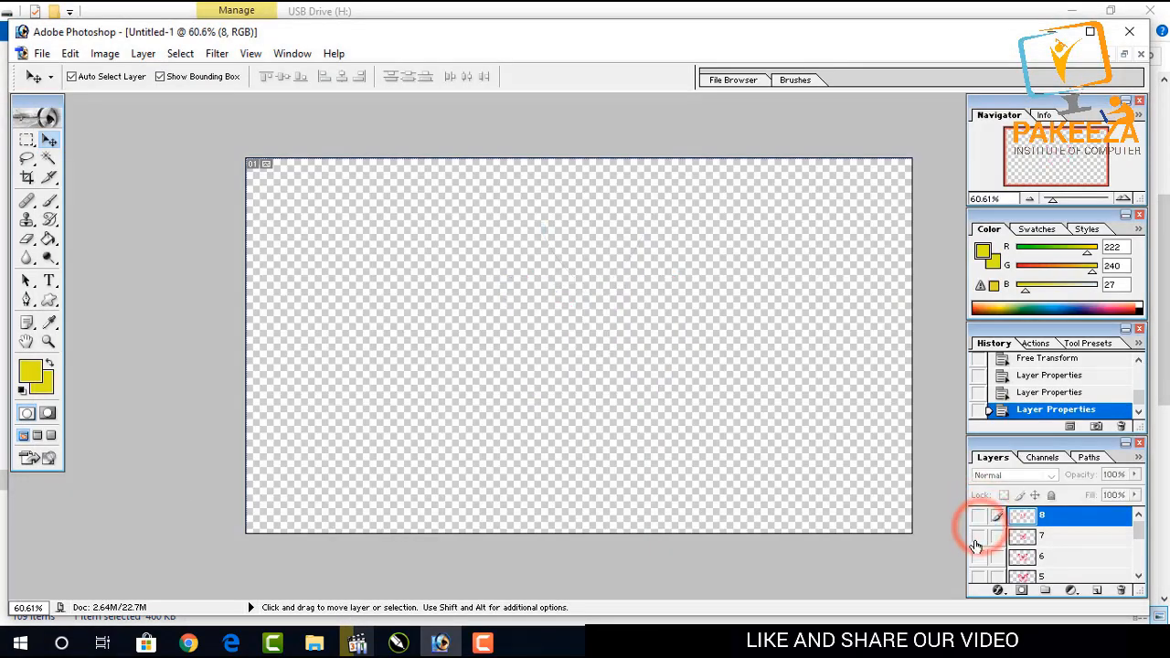
pyautogui.click(979, 518)
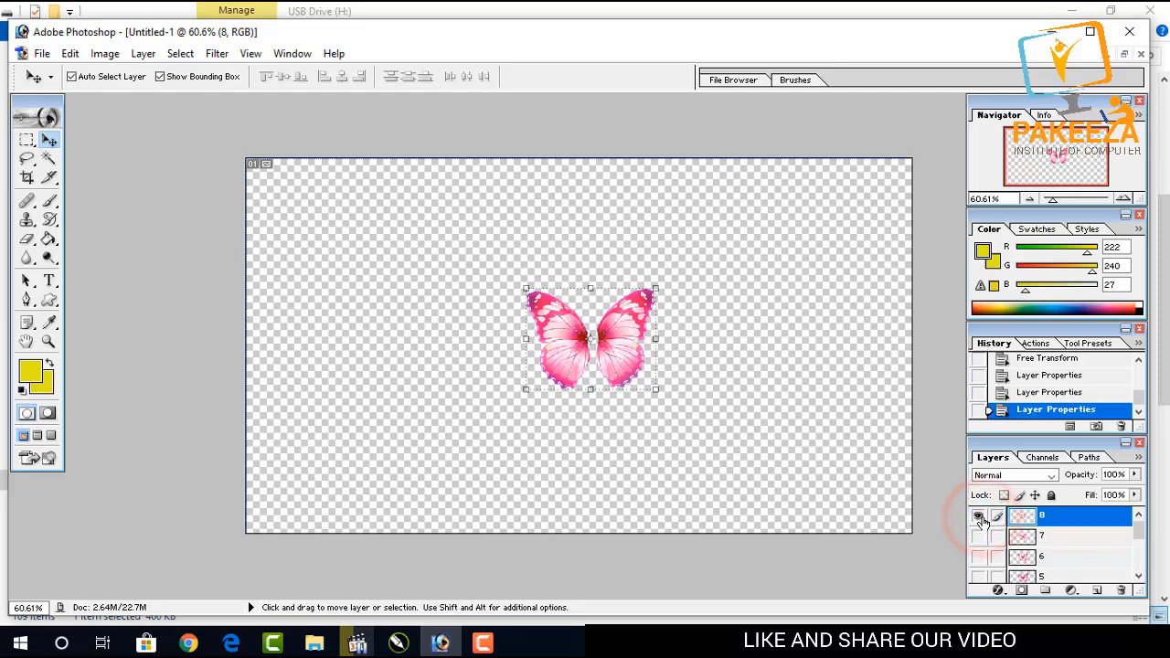
pyautogui.moveTo(1053, 517); pyautogui.dragTo(1121, 589)
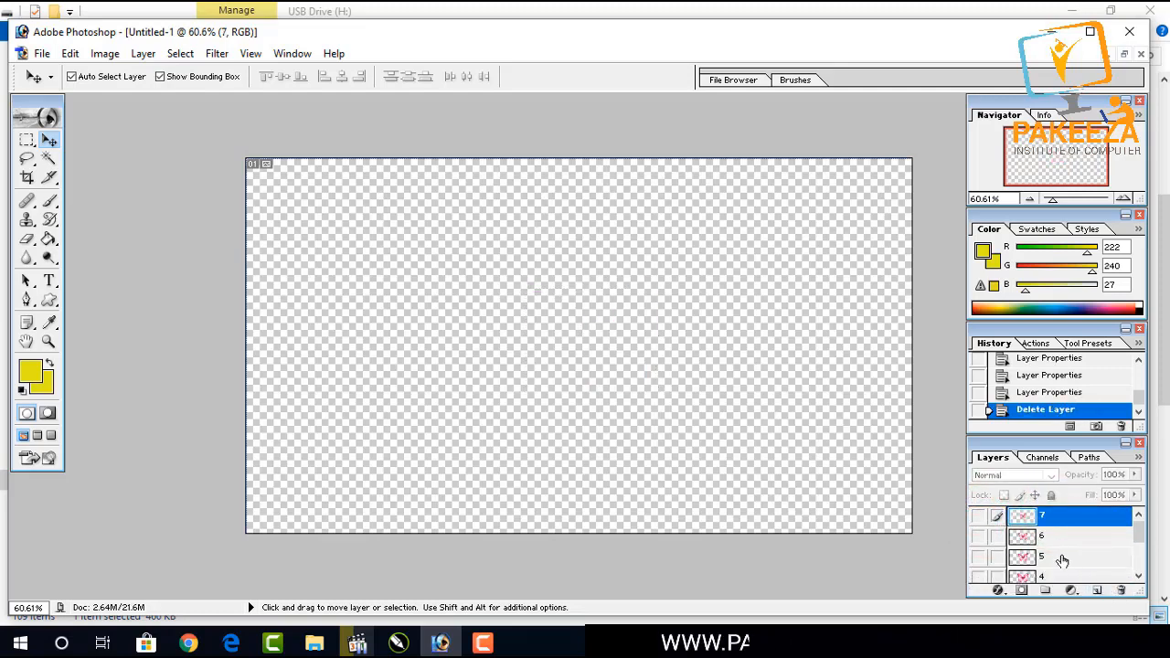
pyautogui.click(980, 516)
pyautogui.click(983, 517)
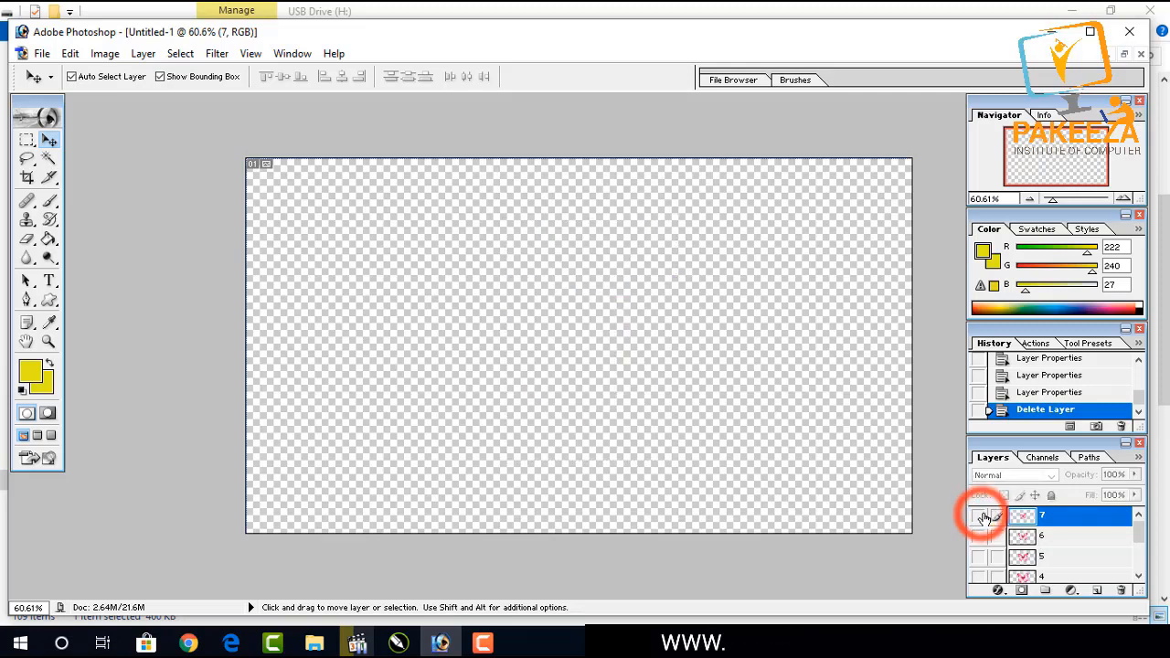
# Show layer 7 again.
pyautogui.click(979, 516)
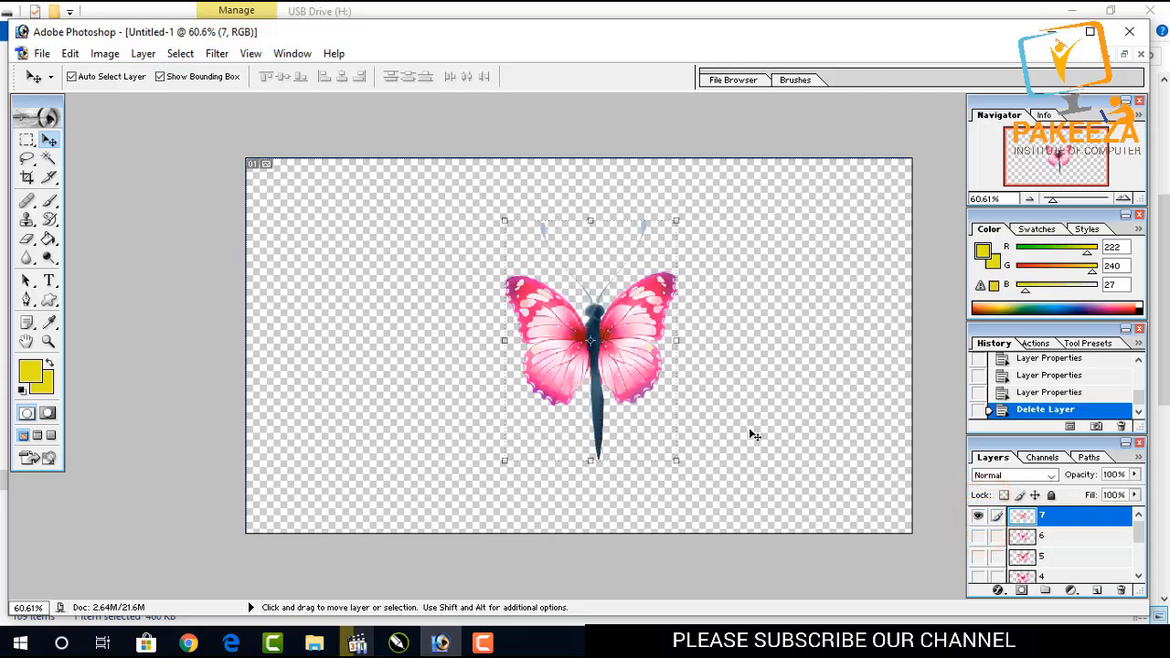
pyautogui.click(1052, 33)
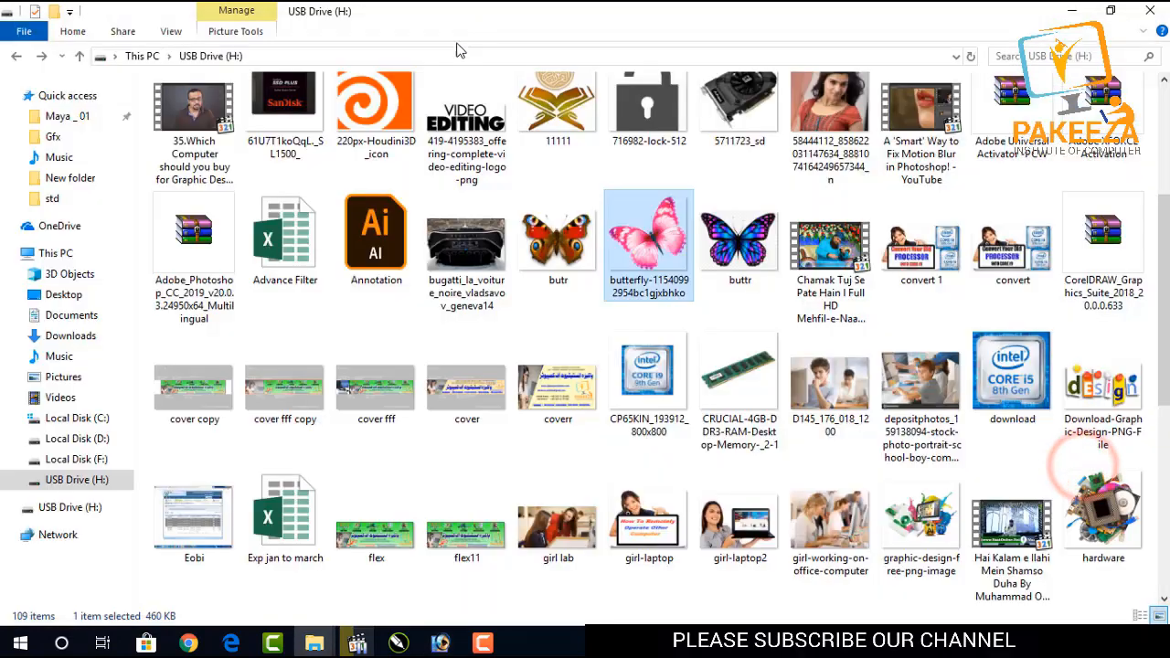
pyautogui.click(440, 644)
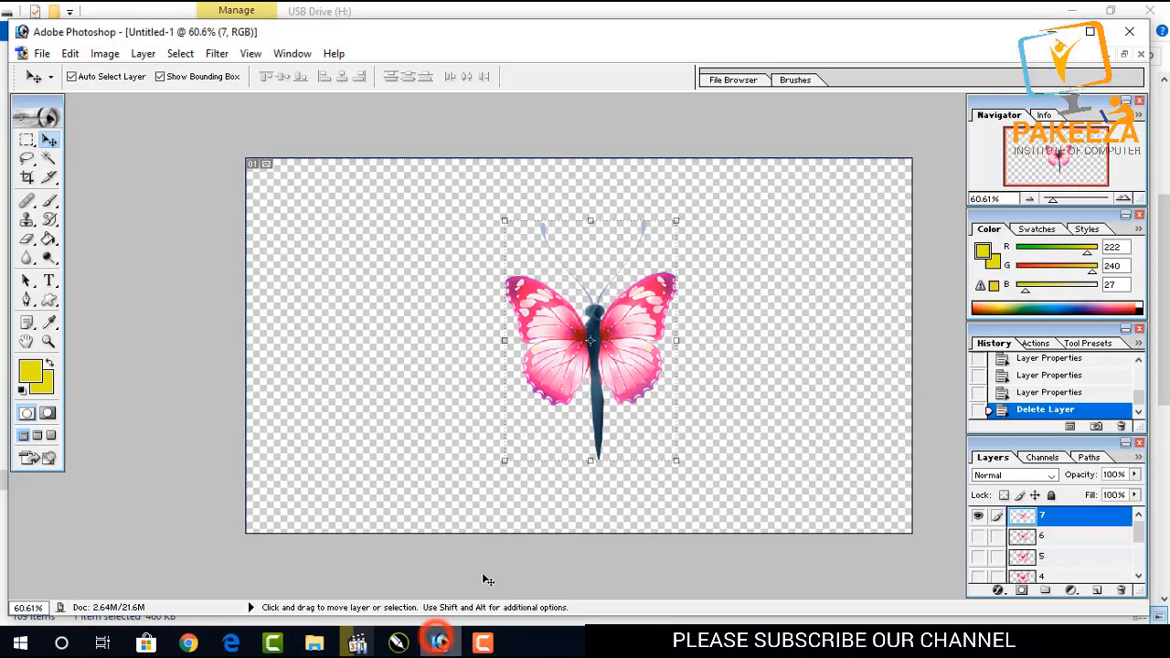
# Duplicate layer 7 and load Path 1 as a selection on the copy.
pyautogui.click(1089, 457)
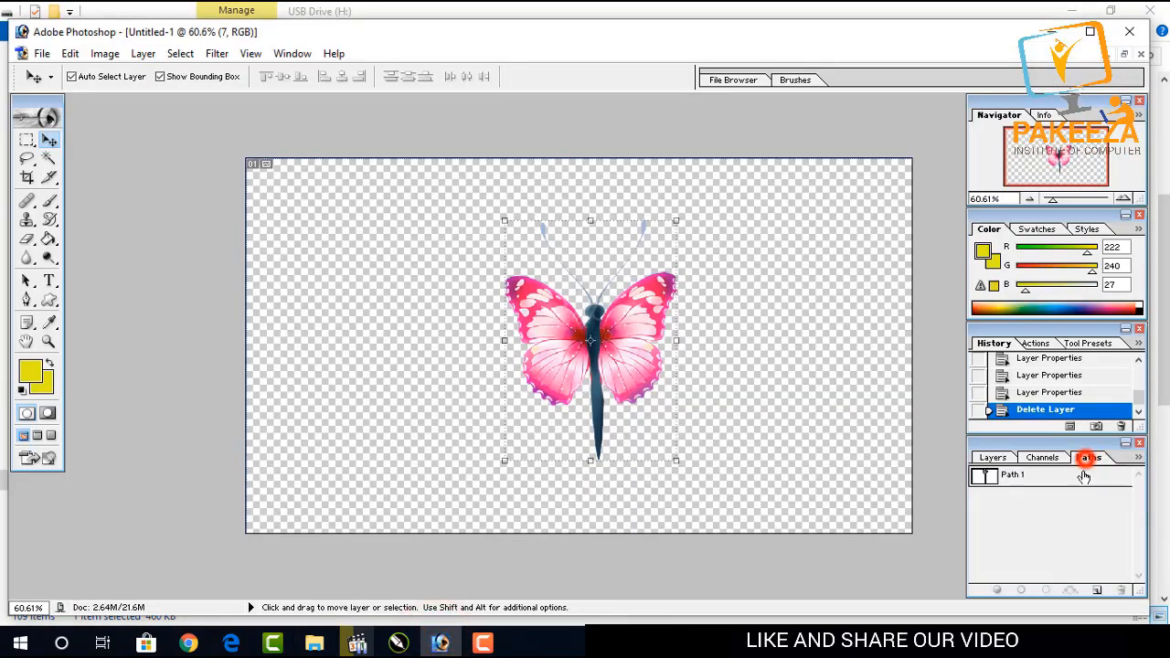
pyautogui.click(1004, 477)
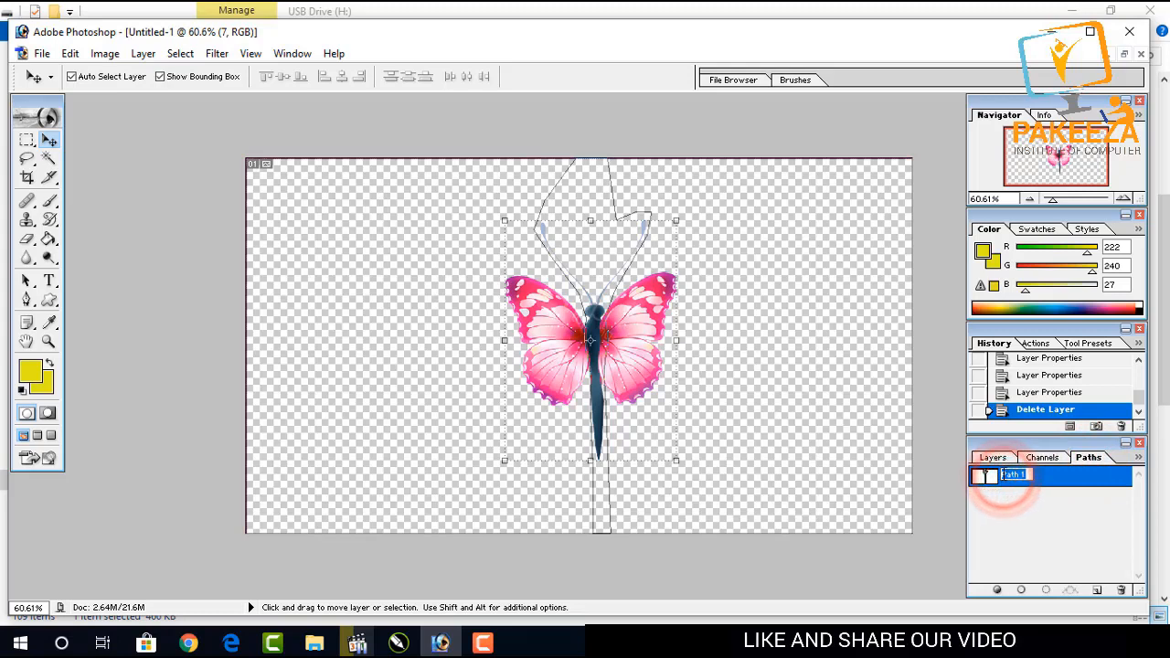
pyautogui.click(1006, 458)
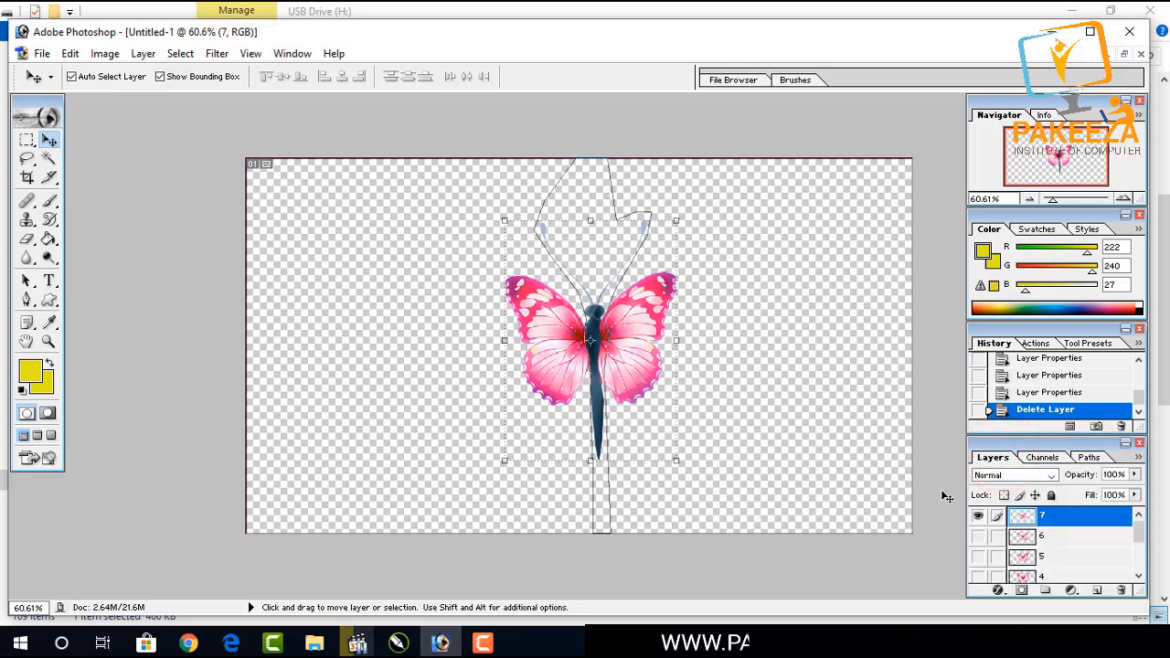
pyautogui.hotkey('ctrl', 'j')
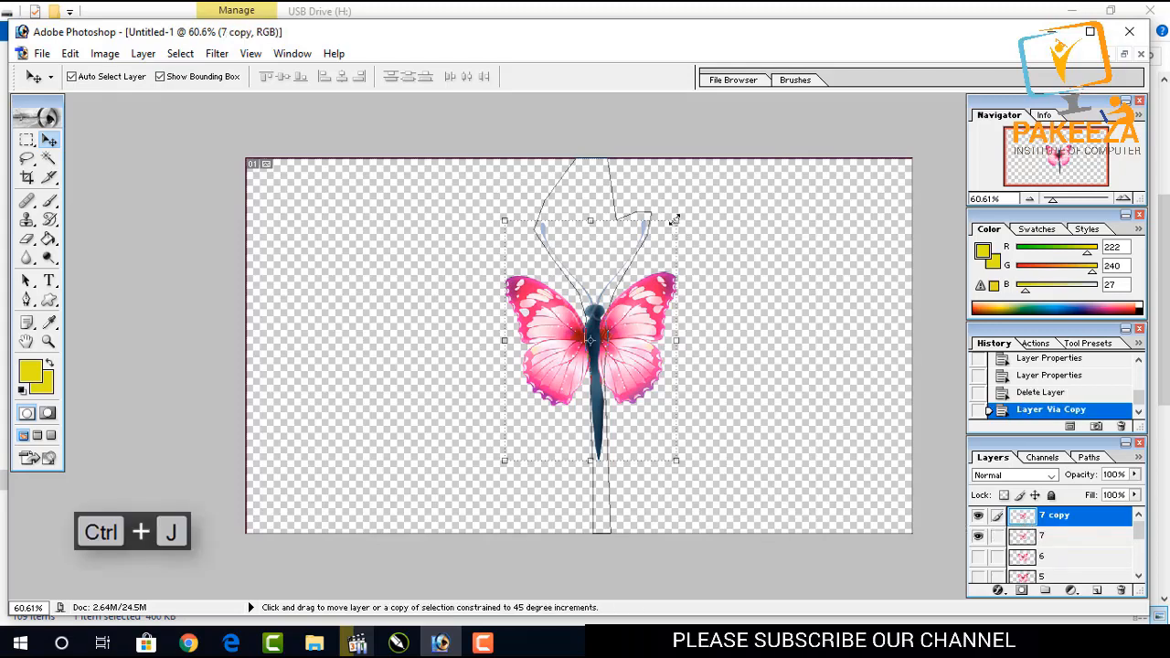
pyautogui.hotkey('ctrl', 'Return')
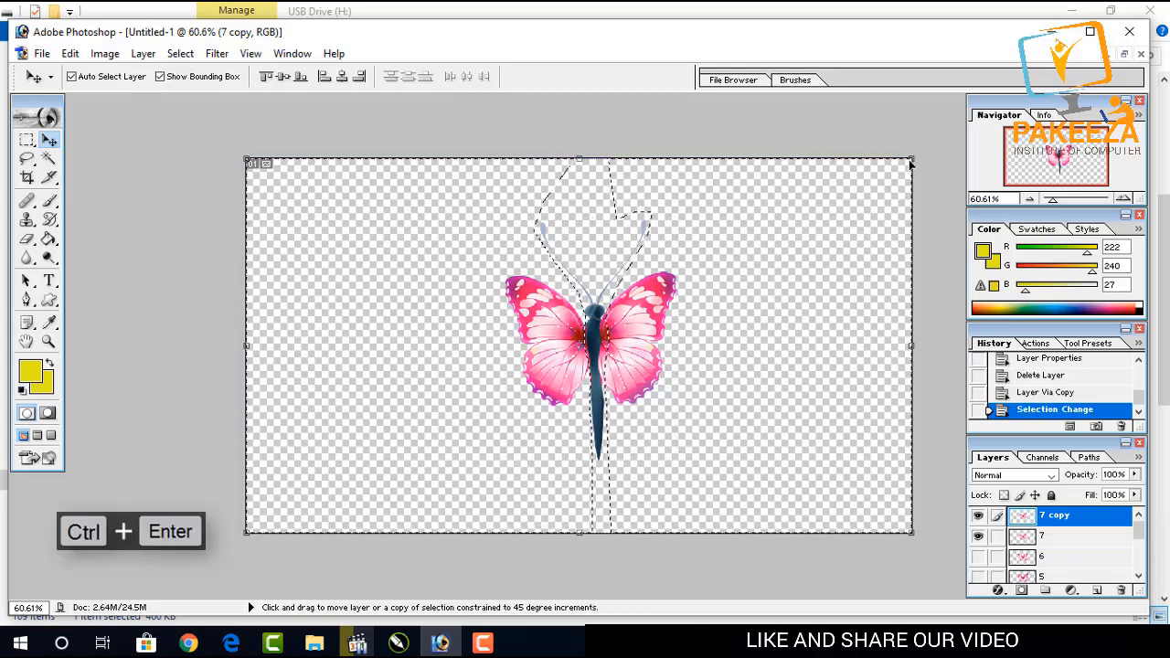
# Scale the selected wings on the copy layer down to 76.4% with Free Transform.
pyautogui.hotkey('ctrl', 't')
pyautogui.moveTo(911, 162); pyautogui.dragTo(837, 215)
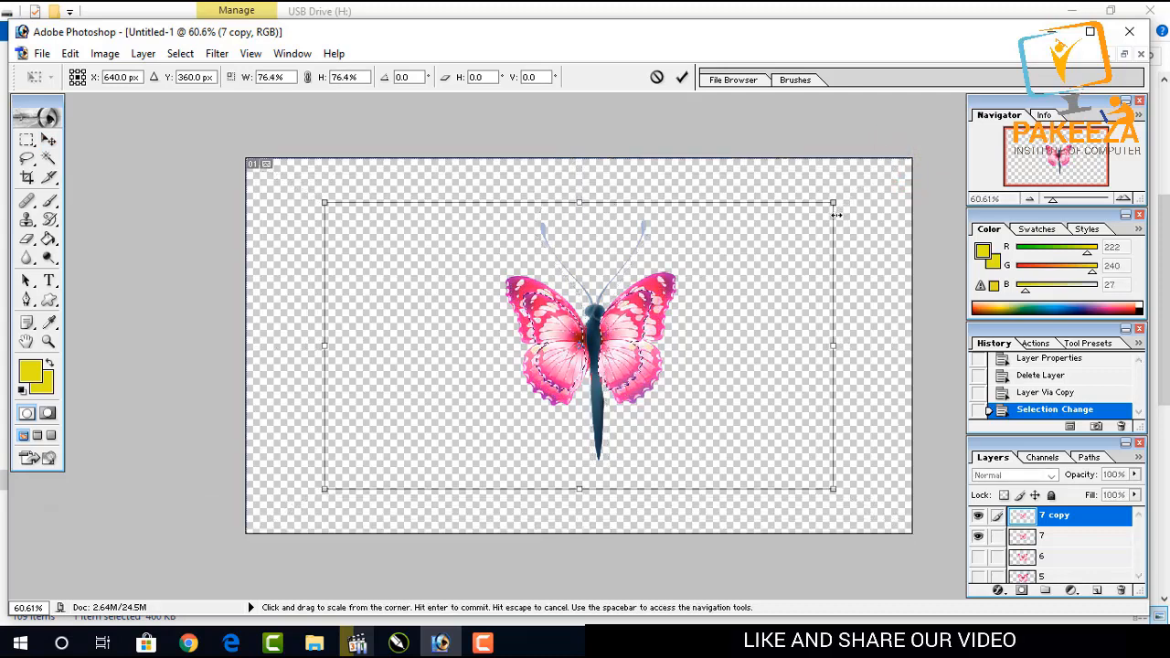
pyautogui.press('Return')
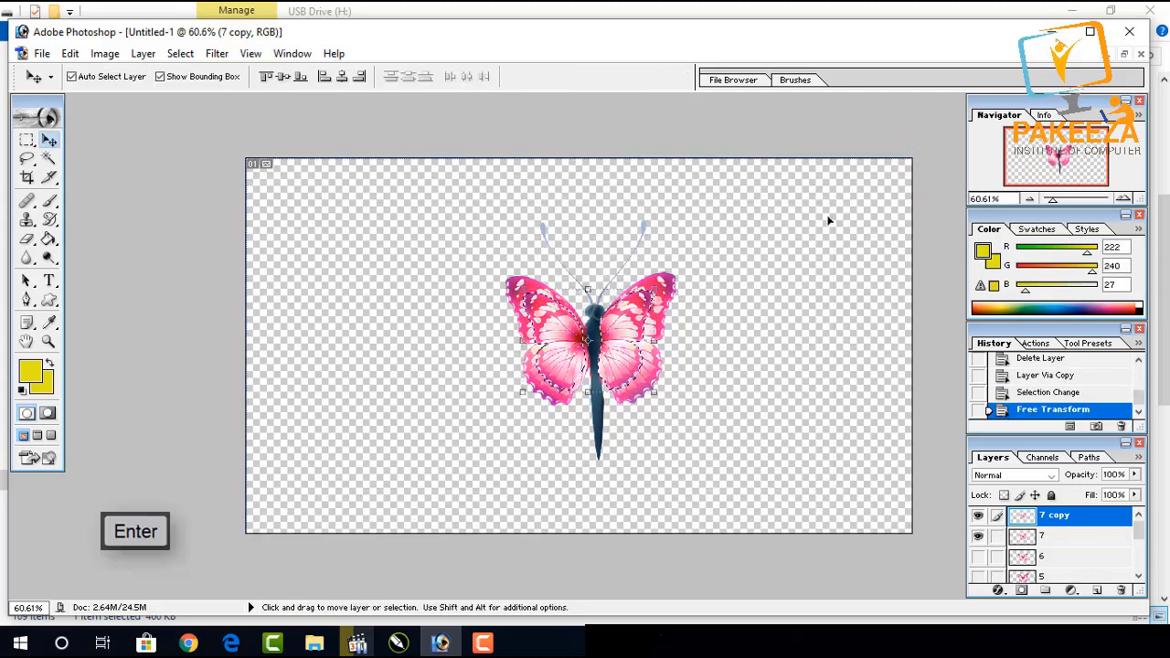
# Hide layer 7 and nudge the scaled wings one step to the right.
pyautogui.click(979, 536)
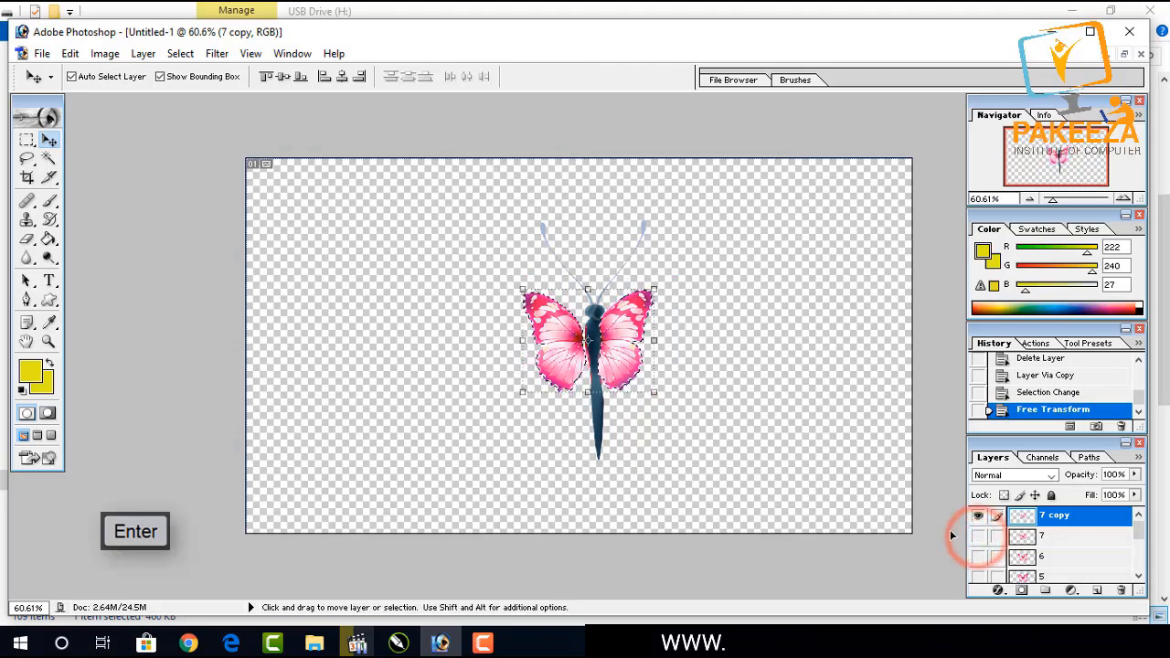
pyautogui.press('Right')
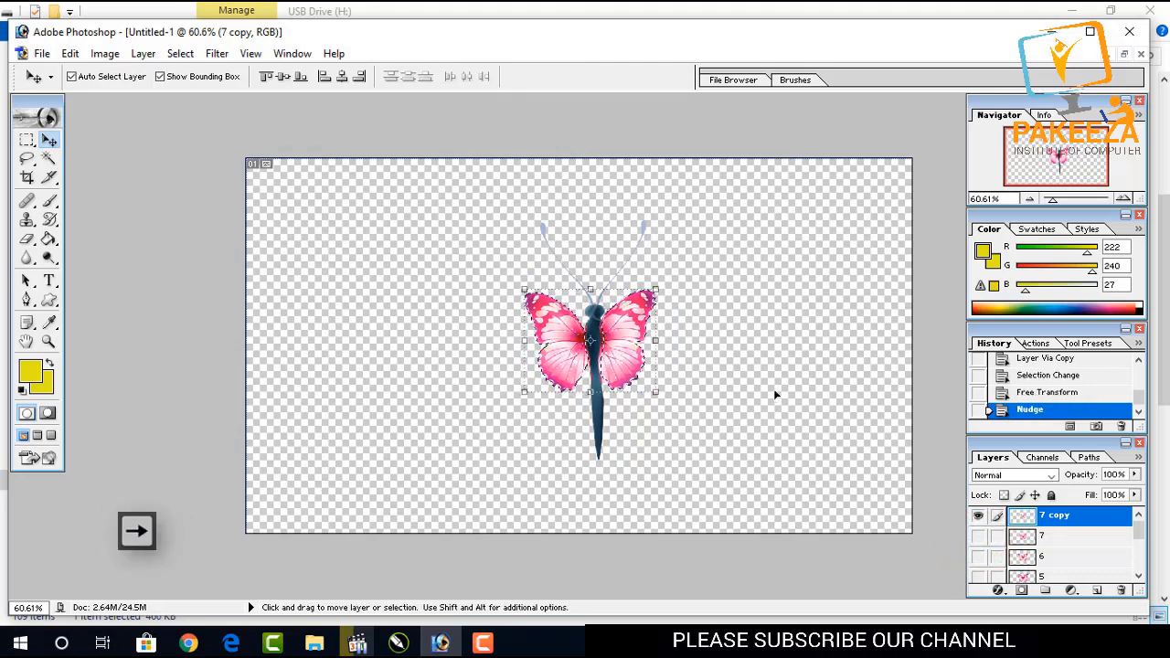
pyautogui.press('alt')
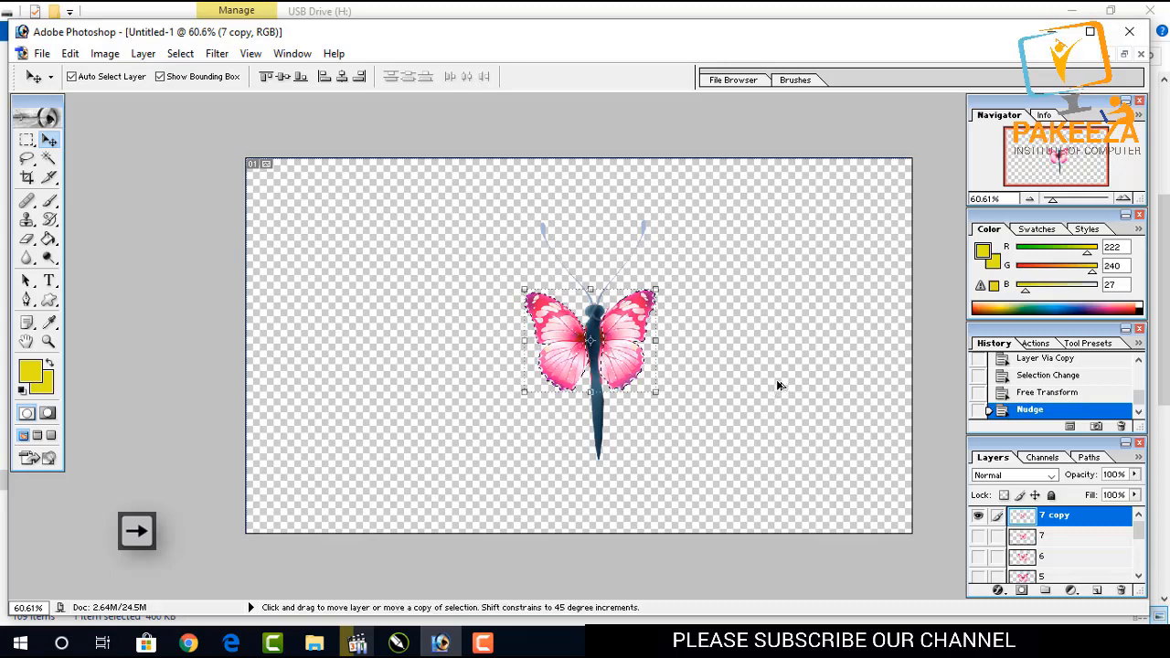
pyautogui.hotkey('ctrl', 'shift', 'alt', 's')
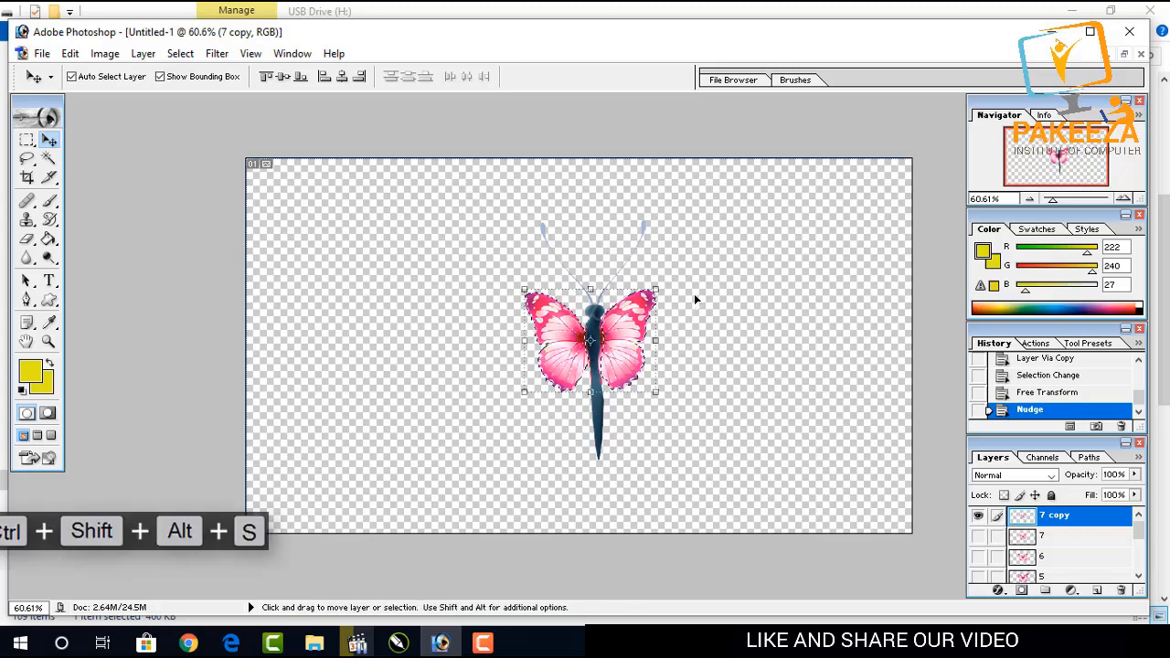
pyautogui.press('Return')
pyautogui.press('alt')
pyautogui.press('shift')
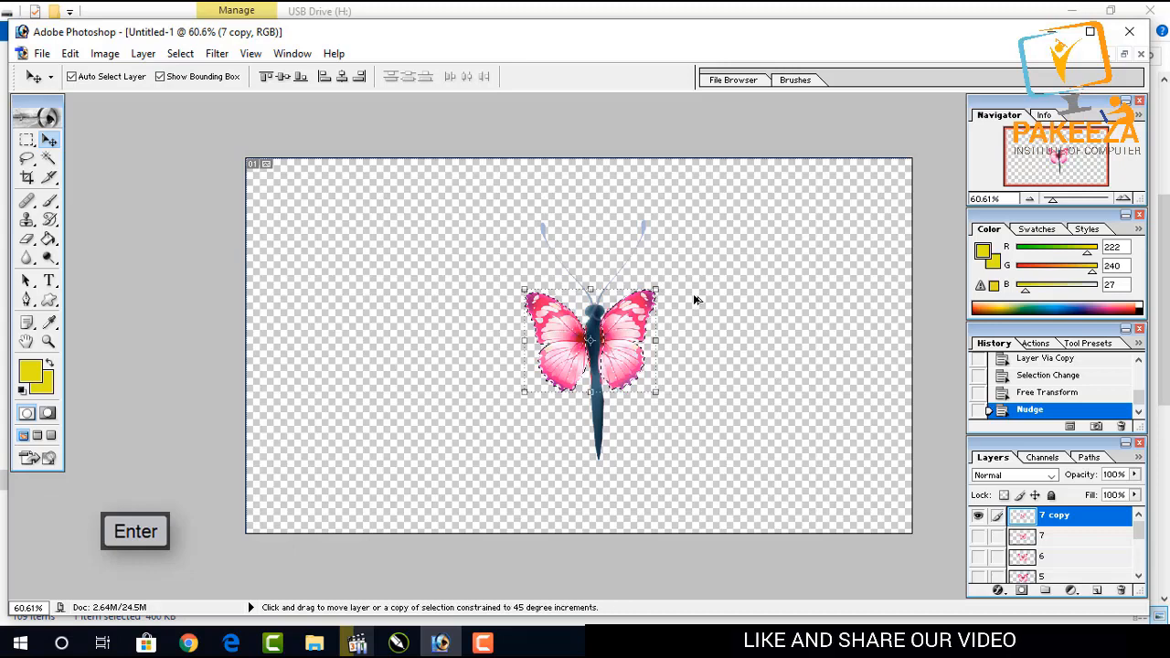
# Rename the copy layer as 8.
pyautogui.doubleClick(1054, 516)
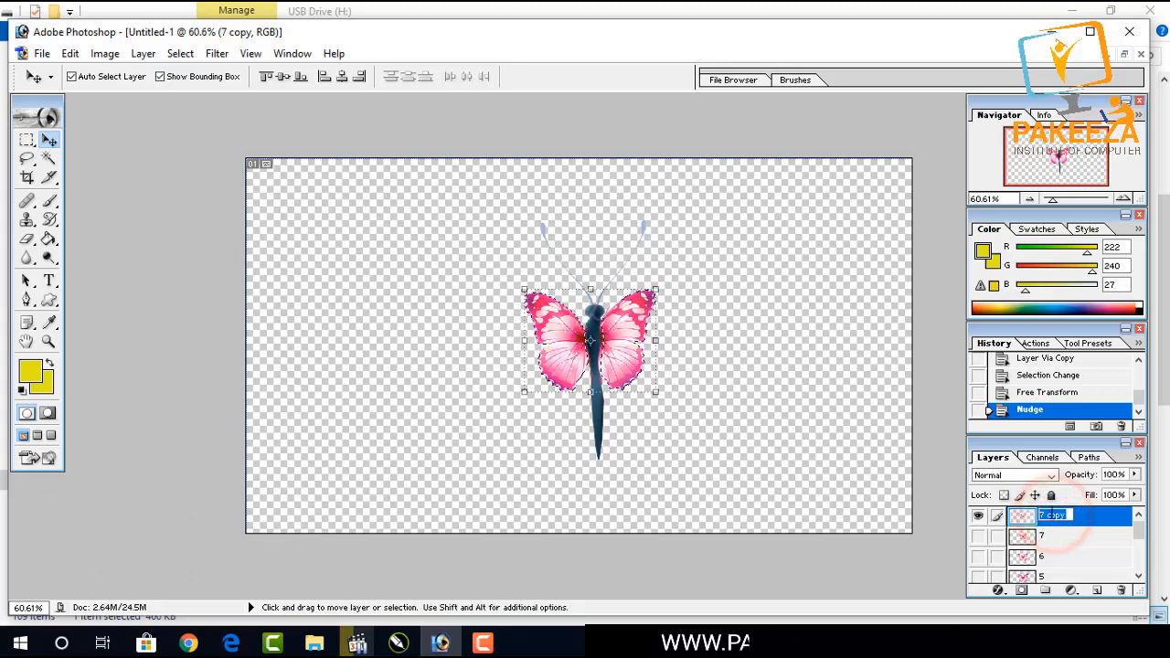
pyautogui.press('BackSpace')
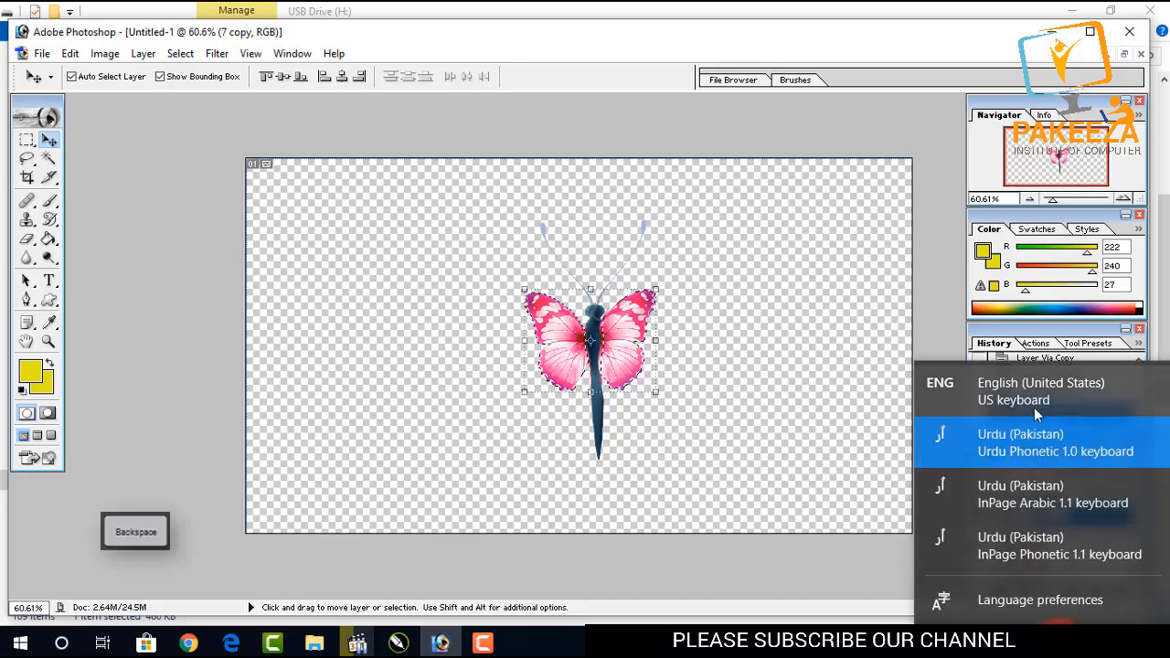
pyautogui.click(1033, 400)
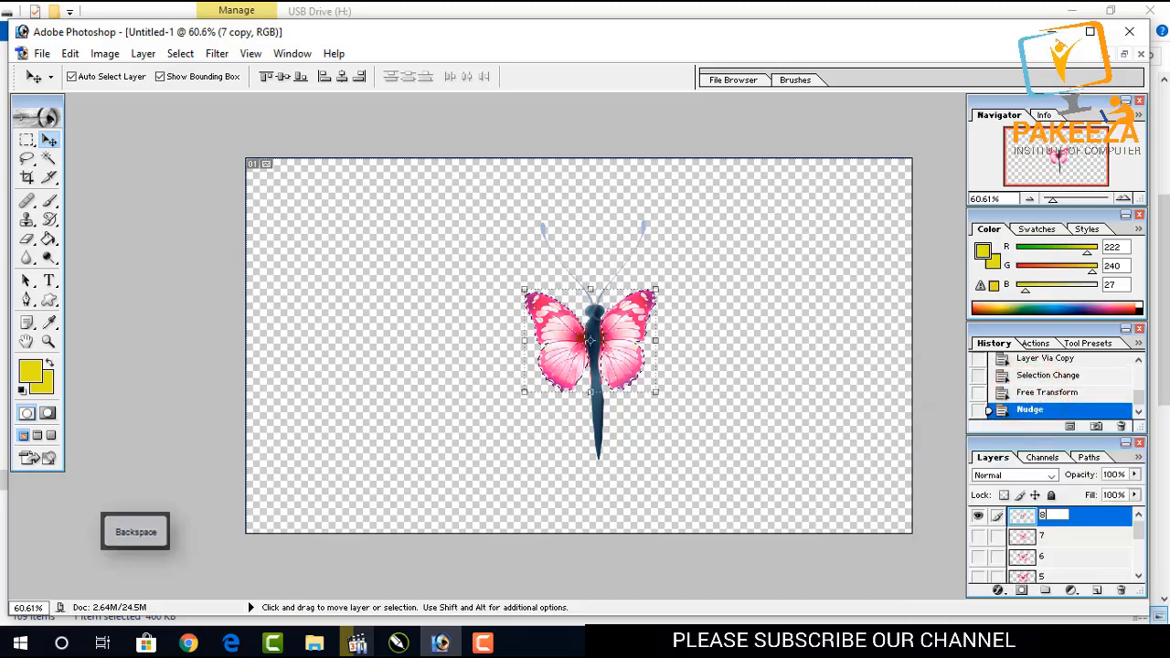
pyautogui.click(905, 591)
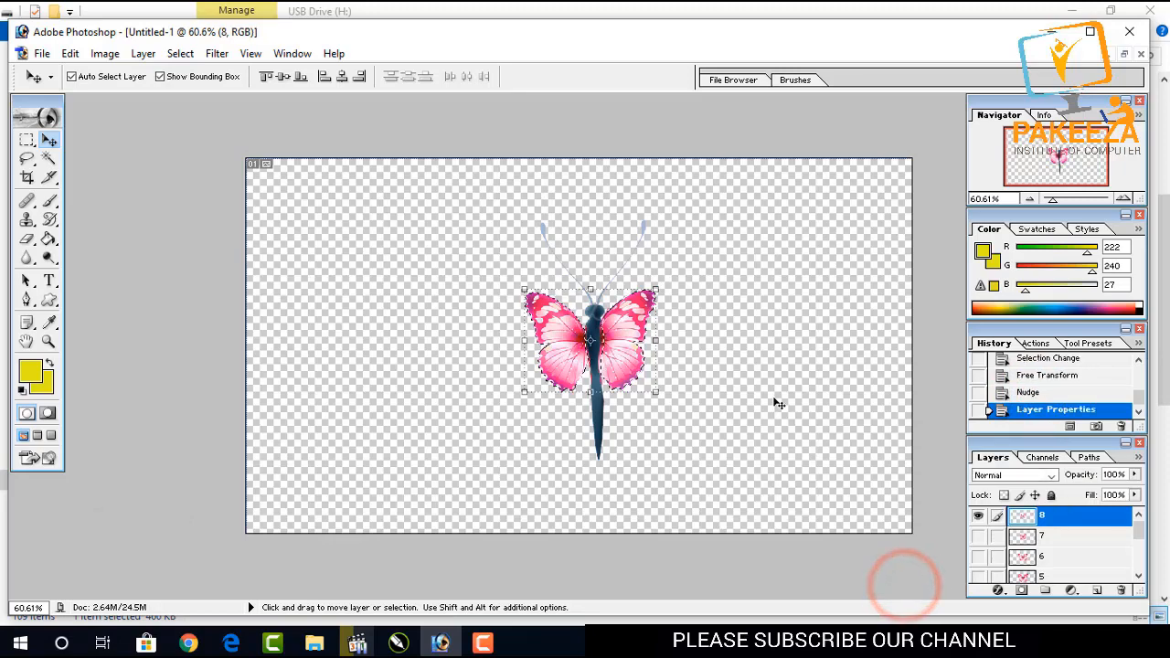
# Export the visible layer 8 via Save for Web as a PNG.
pyautogui.hotkey('ctrl', 'shift', 'alt', 's')
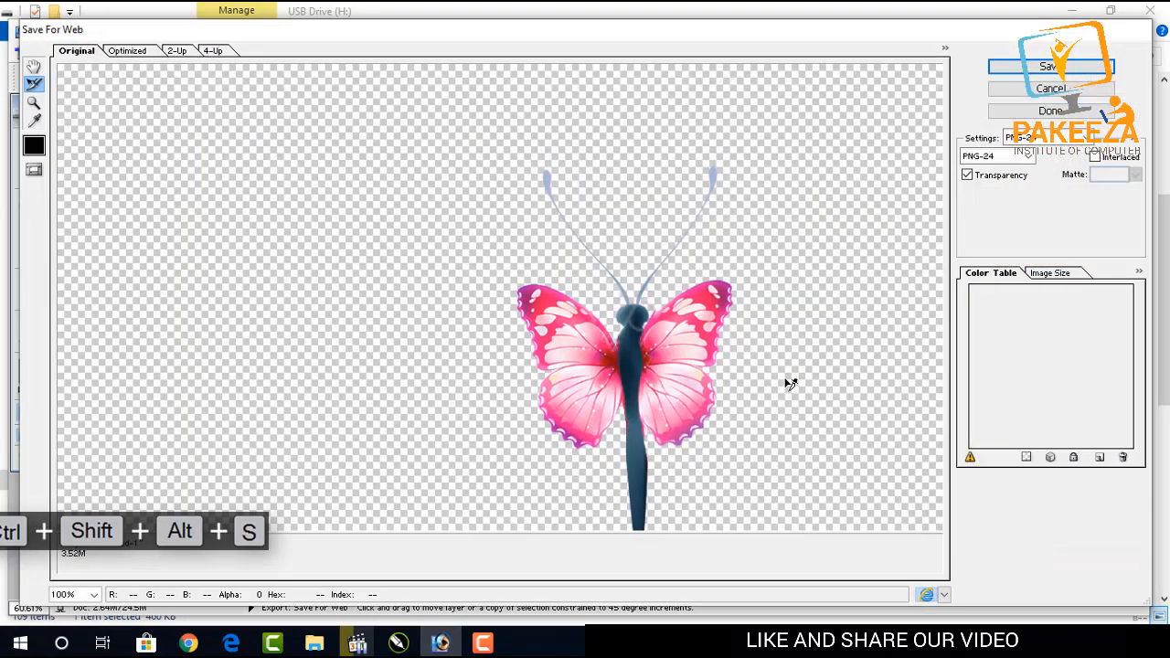
pyautogui.press('Return')
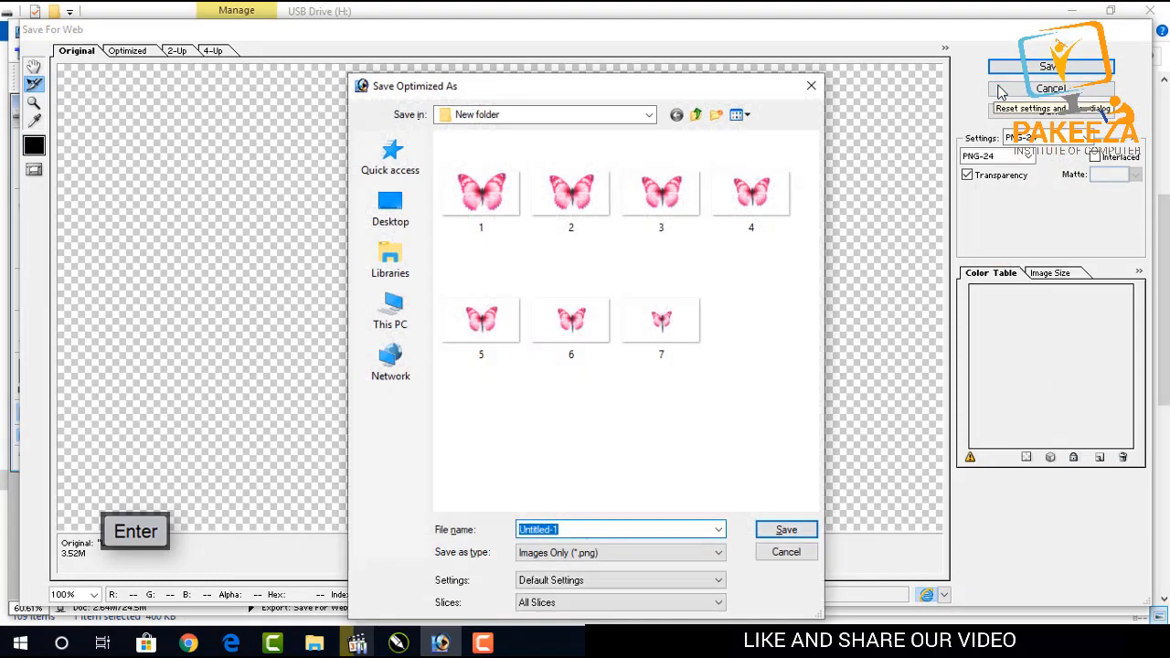
pyautogui.press('Return')
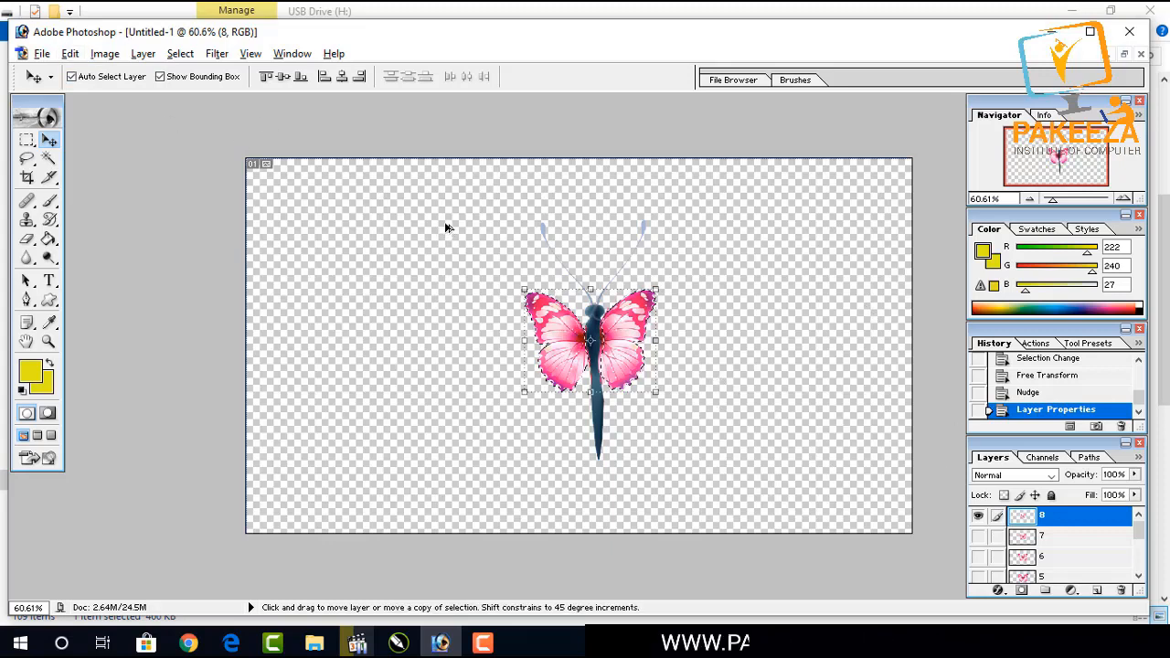
# Export layer 8 again via Save for Web as a PNG named 9.
pyautogui.hotkey('ctrl', 'alt', 's')
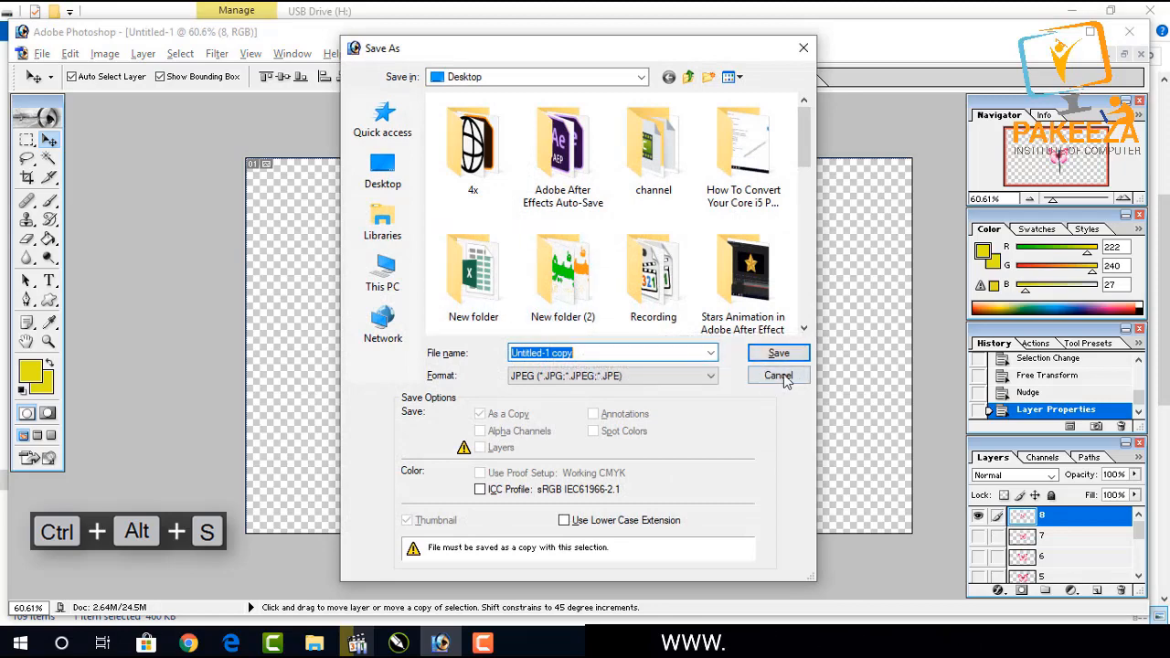
pyautogui.click(779, 376)
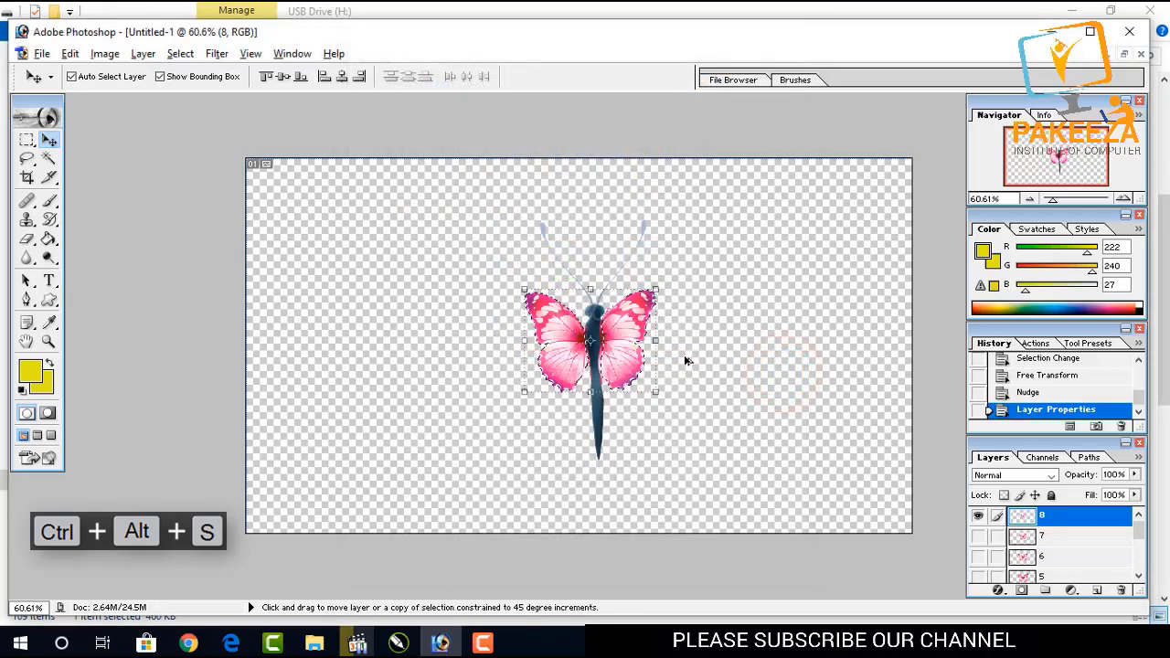
pyautogui.hotkey('ctrl', 'shift', 'alt', 's')
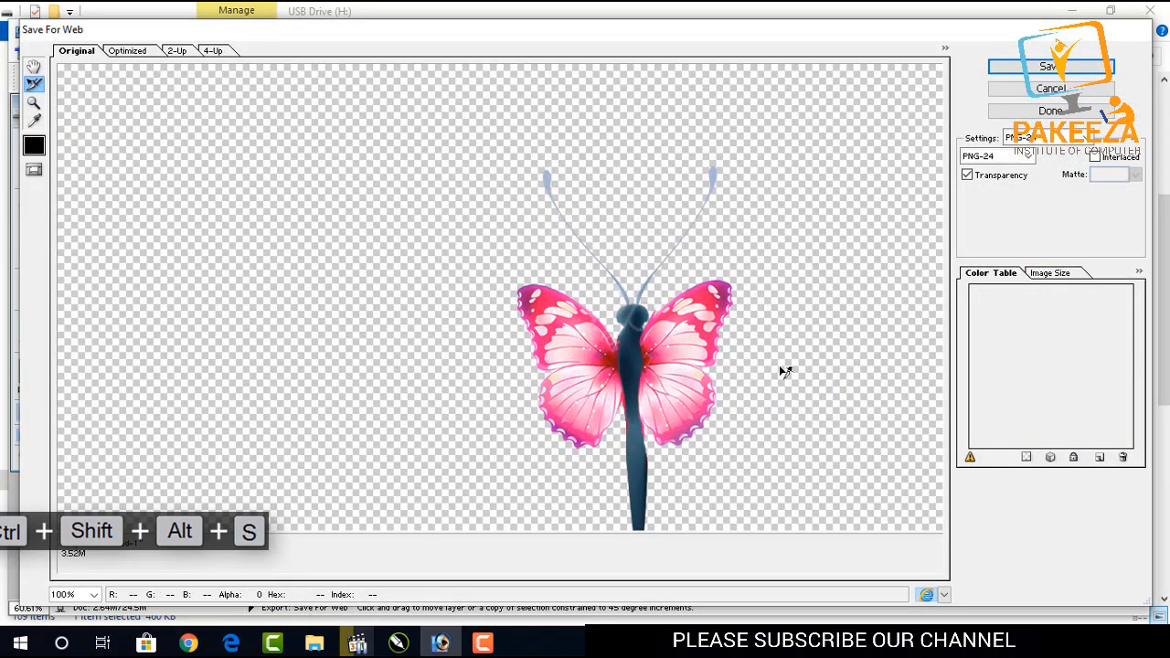
pyautogui.press('Return')
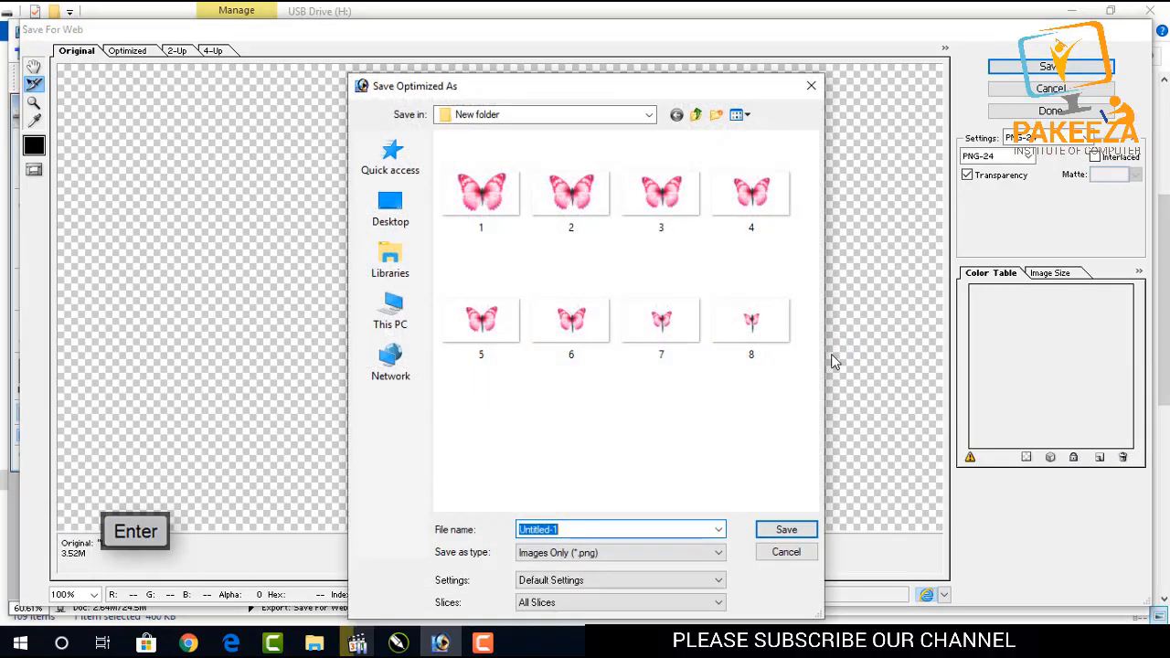
pyautogui.write('9')
pyautogui.press('Return')
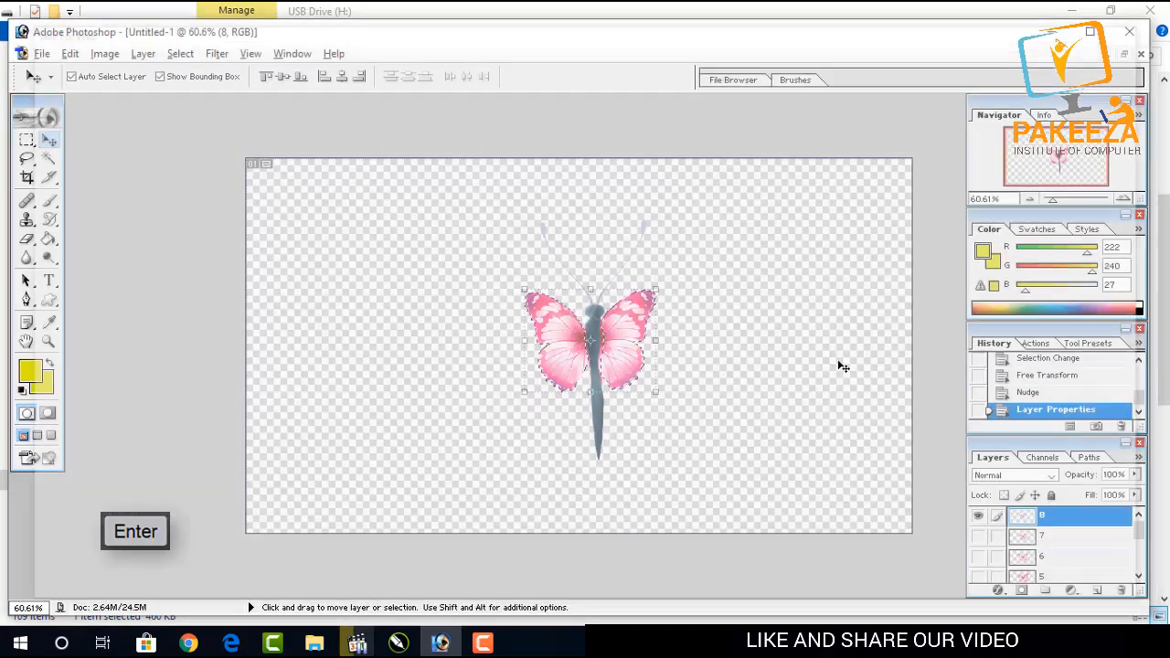
# Hide layer 8, show layer 7, and export it via Save for Web as a PNG named 10.
pyautogui.click(976, 517)
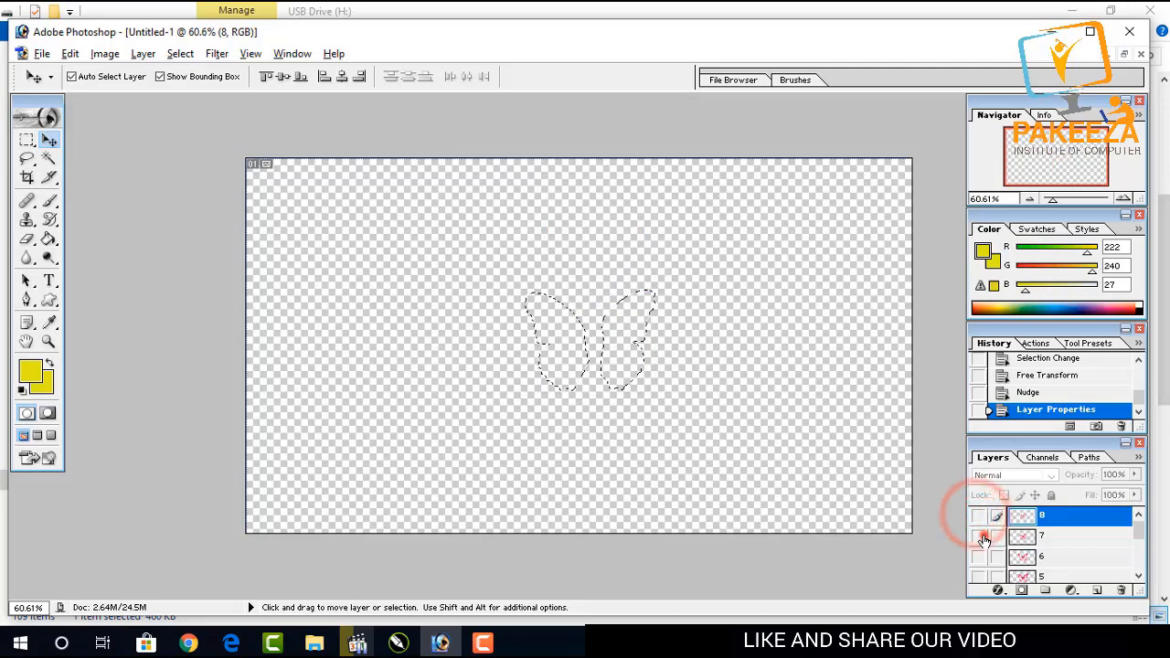
pyautogui.click(978, 536)
pyautogui.hotkey('ctrl', 'shift', 'alt', 's')
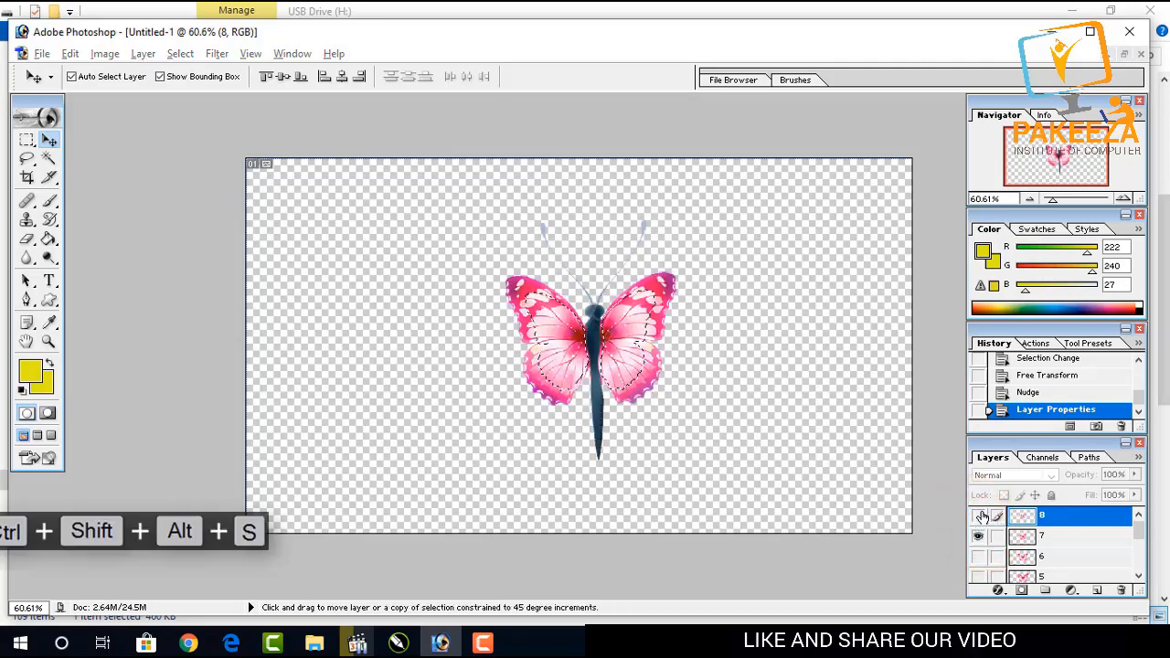
pyautogui.press('Return')
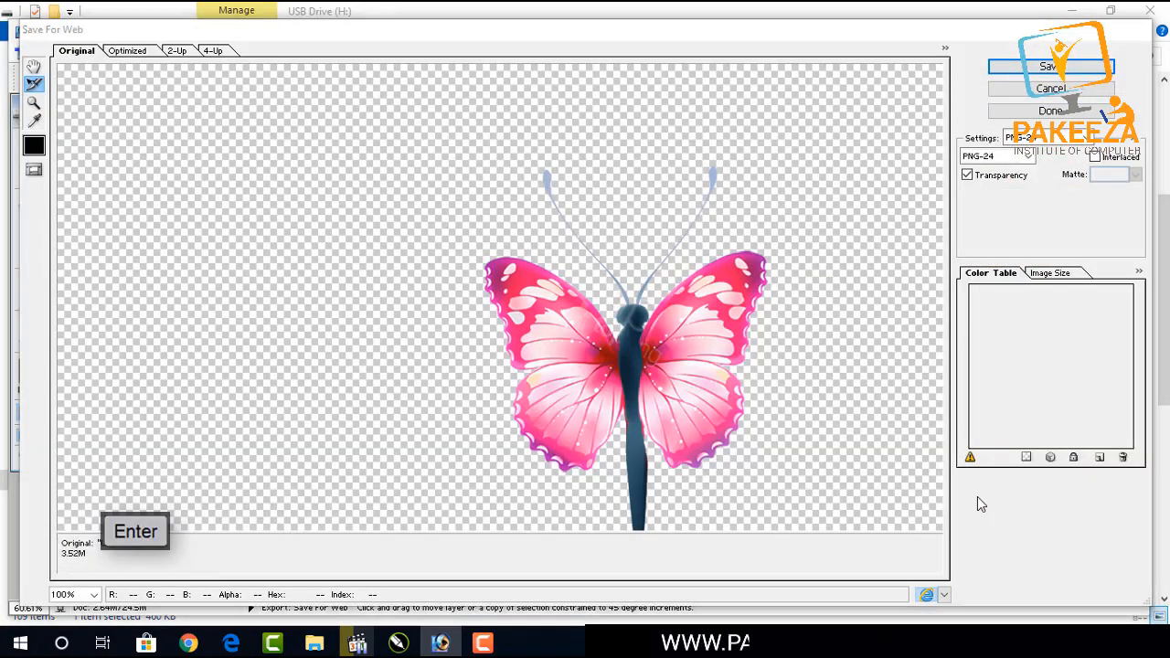
pyautogui.write('10')
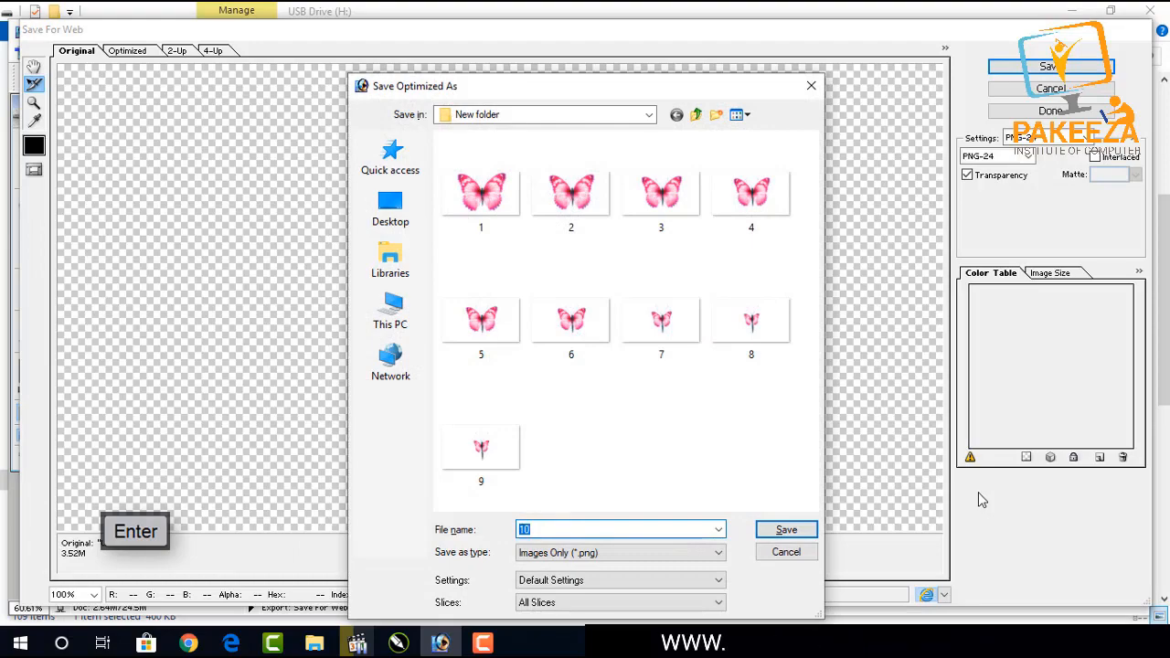
pyautogui.press('Return')
# Hide layer 7, show layer 6, and export it via Save for Web as a PNG named 11.
pyautogui.click(978, 535)
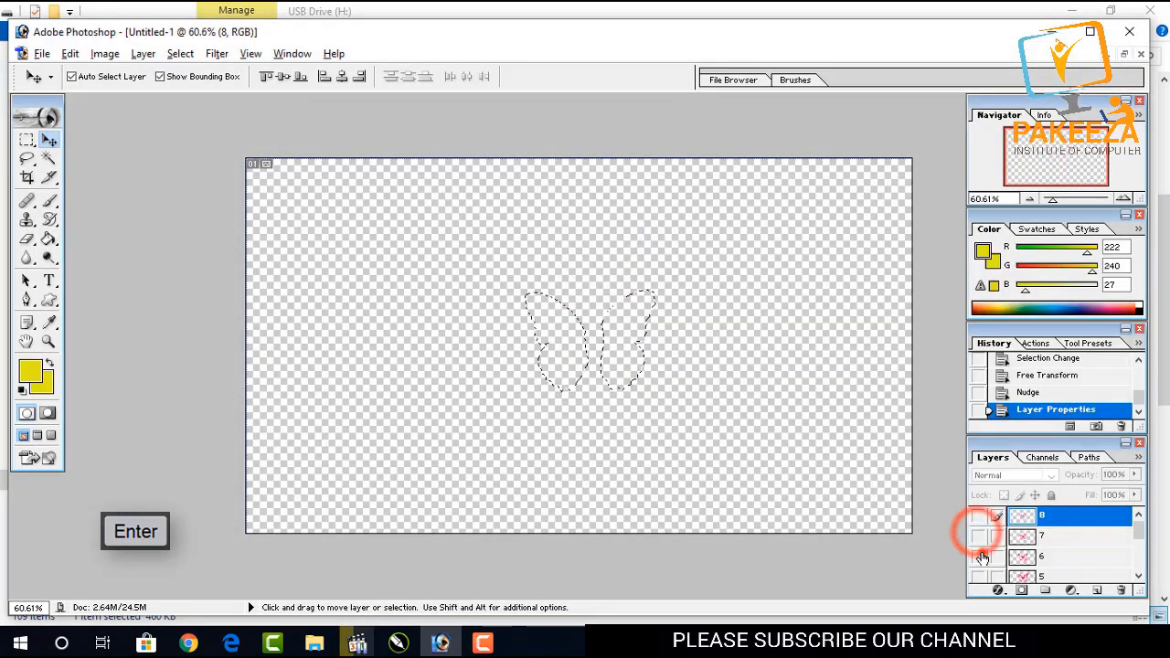
pyautogui.click(978, 555)
pyautogui.hotkey('ctrl', 'shift', 'alt', 's')
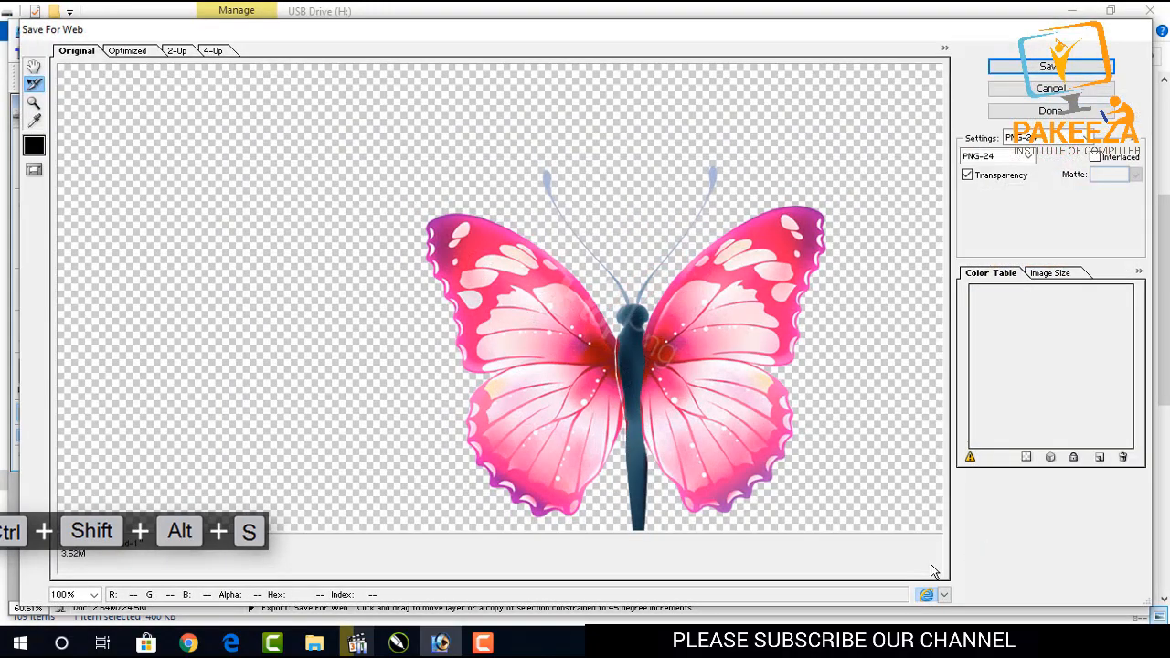
pyautogui.press('Return')
pyautogui.write('11')
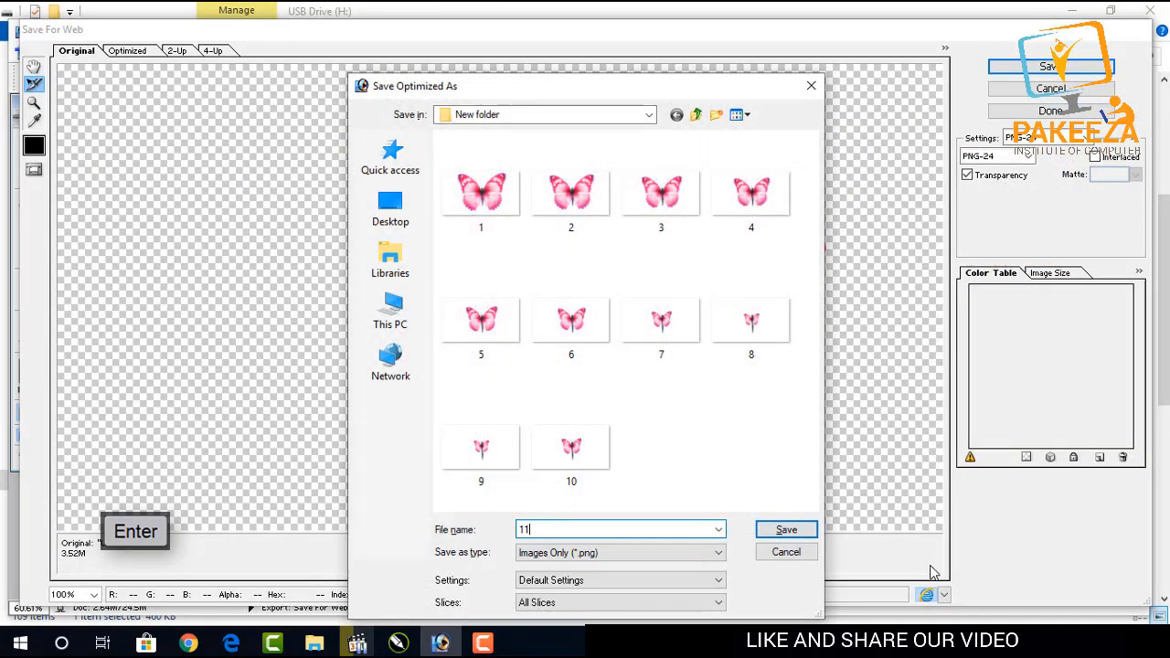
pyautogui.press('Return')
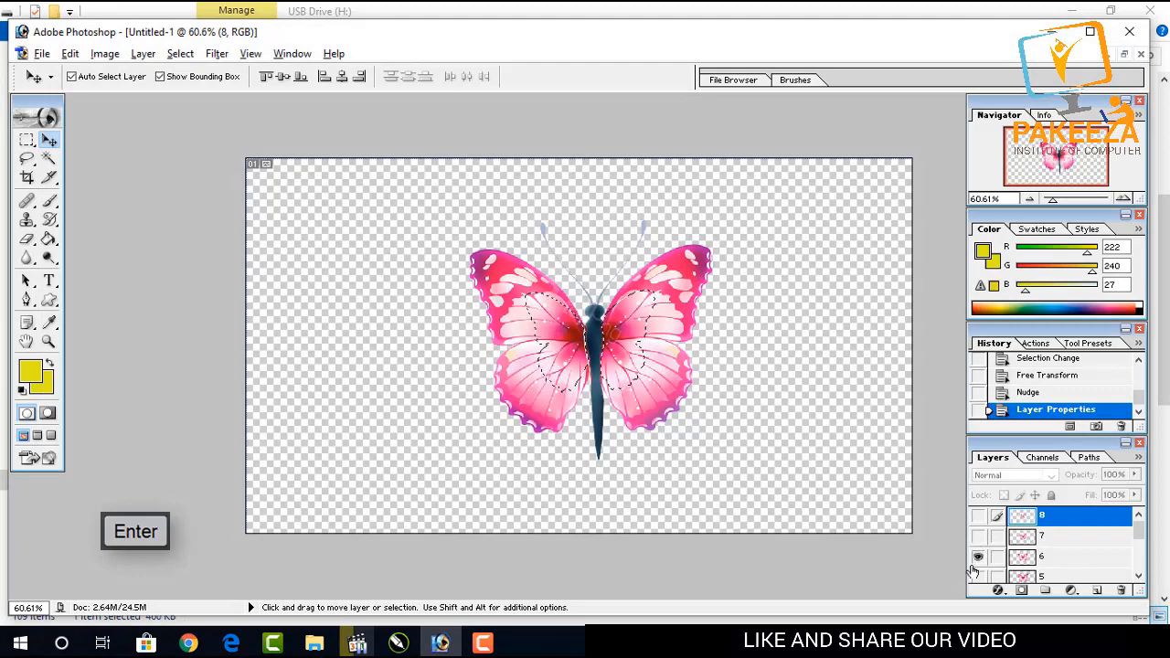
# Hide layer 6, show layer 5, and export it via Save for Web as a PNG named 12.
pyautogui.click(977, 559)
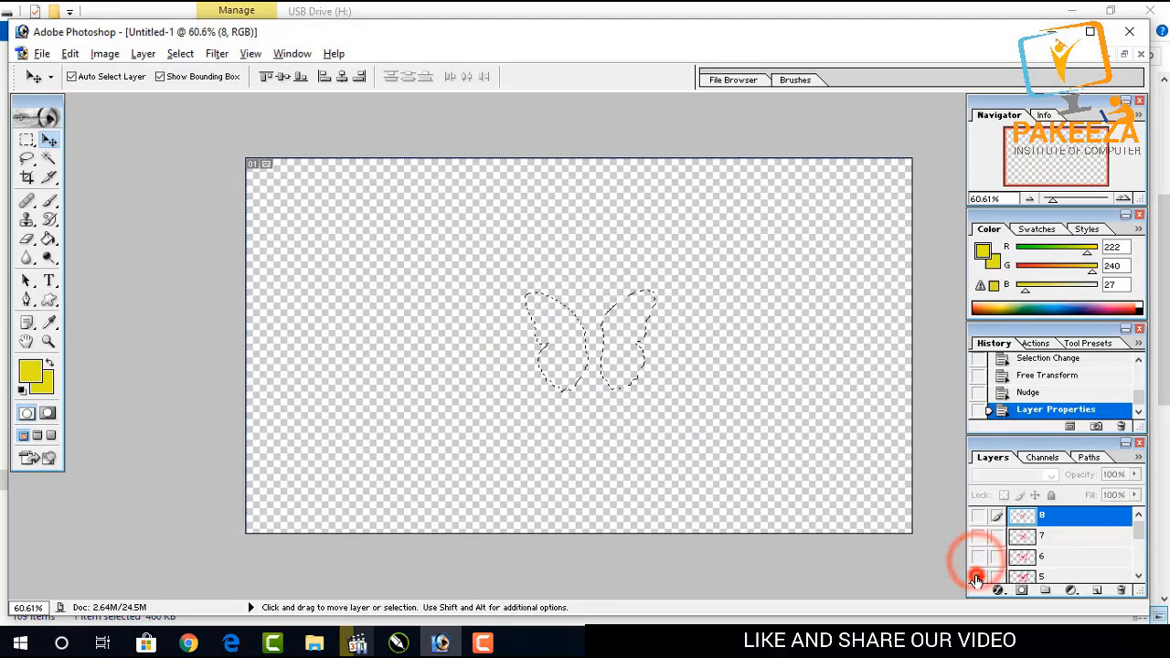
pyautogui.click(976, 576)
pyautogui.hotkey('ctrl', 'shift', 'alt', 's')
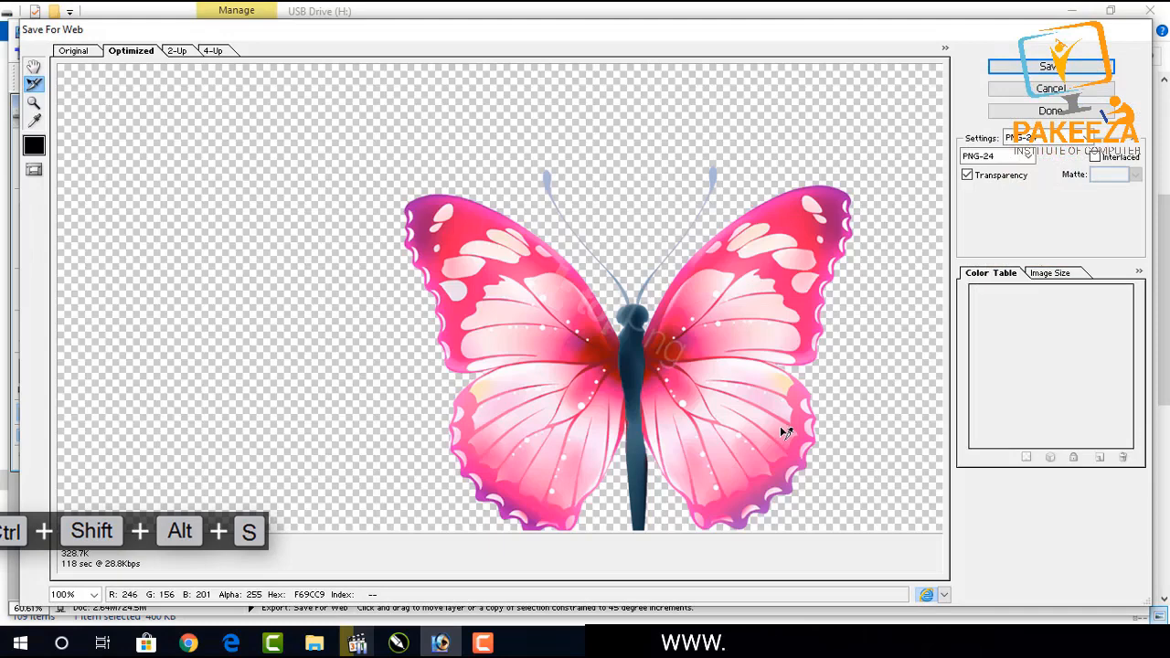
pyautogui.press('Return')
pyautogui.write('12')
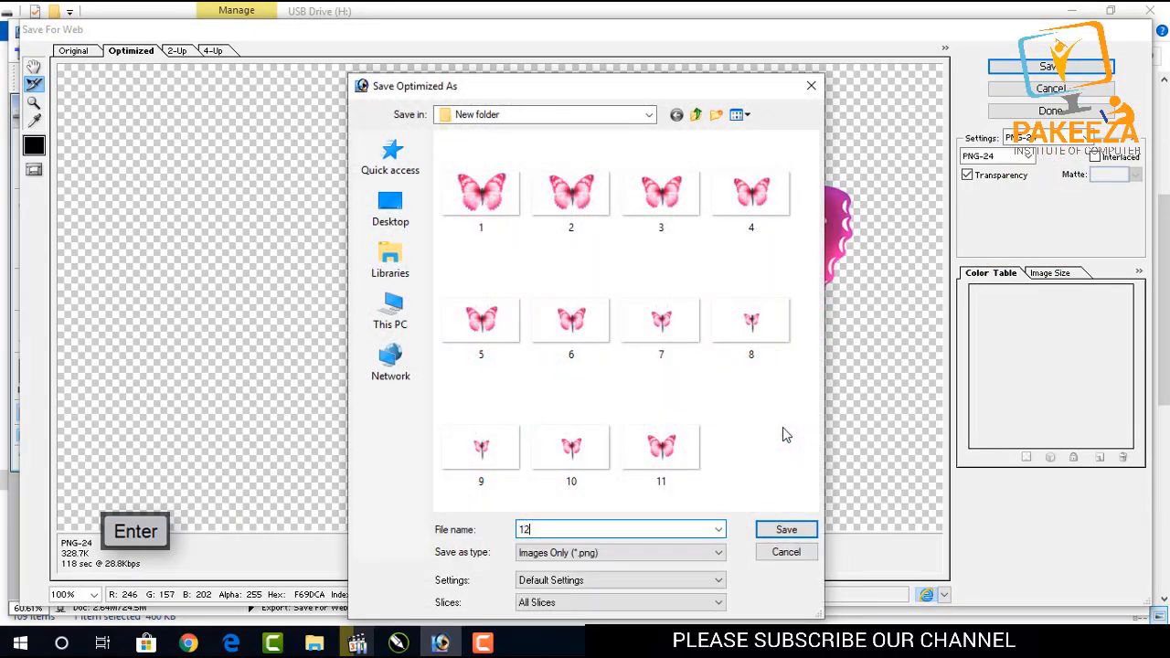
pyautogui.press('Return')
# Hide layer 5, show layer 4, and export it via Save for Web as a PNG named 13.
pyautogui.scroll(-2, 1021, 520)
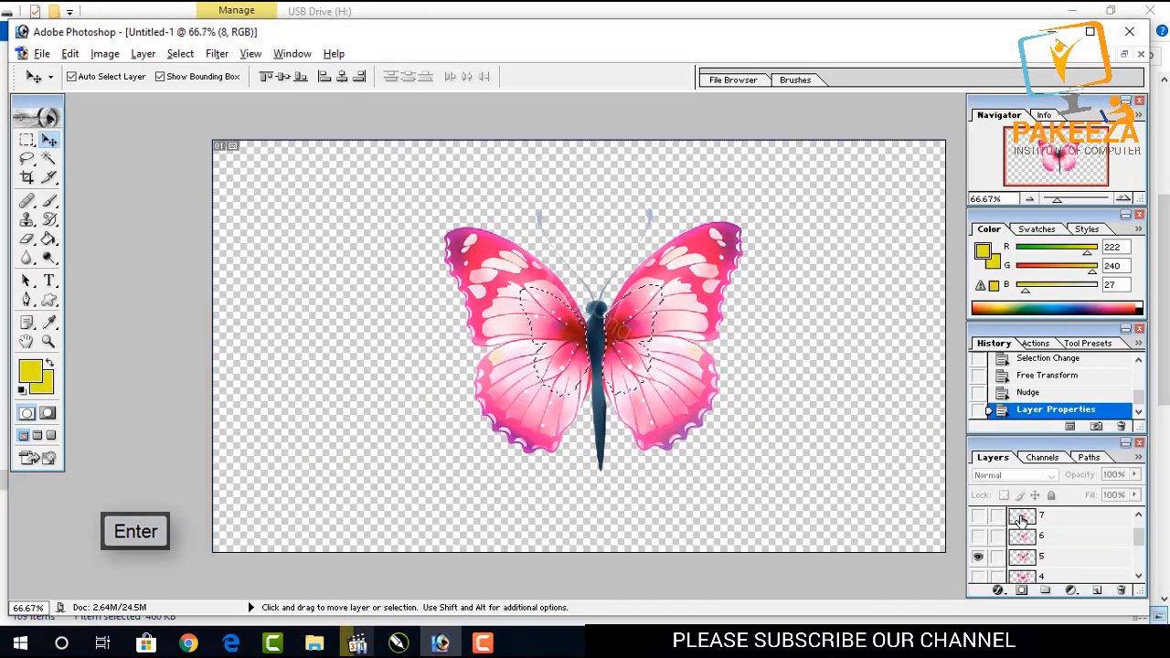
pyautogui.click(981, 537)
pyautogui.click(979, 555)
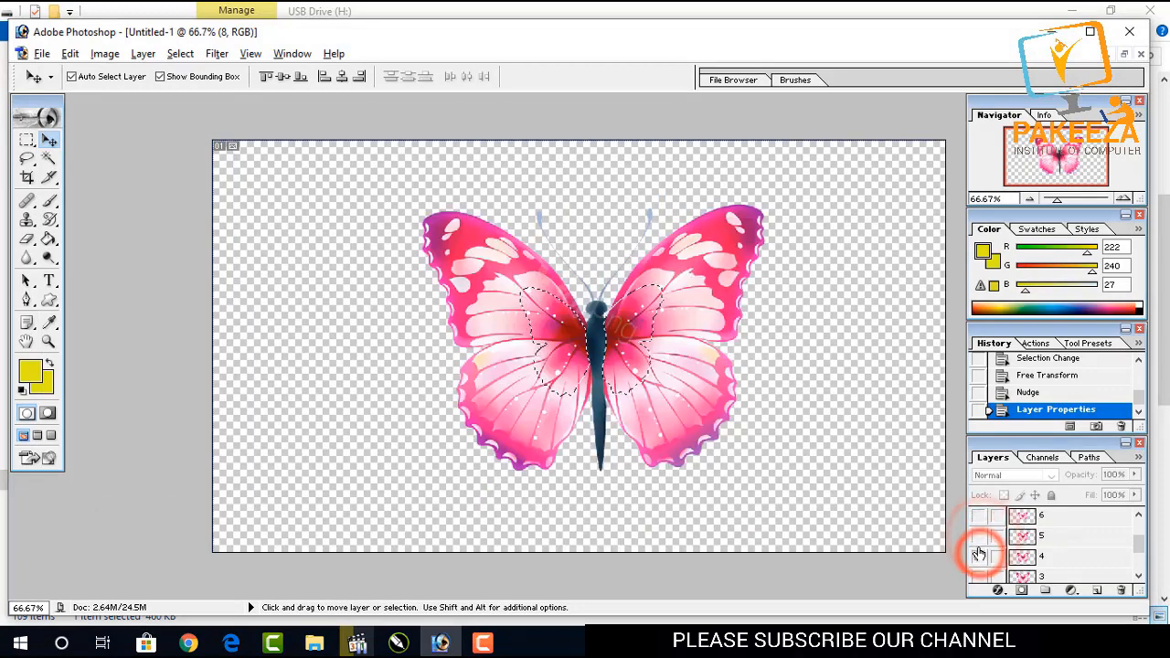
pyautogui.hotkey('ctrl', 'shift', 'alt', 's')
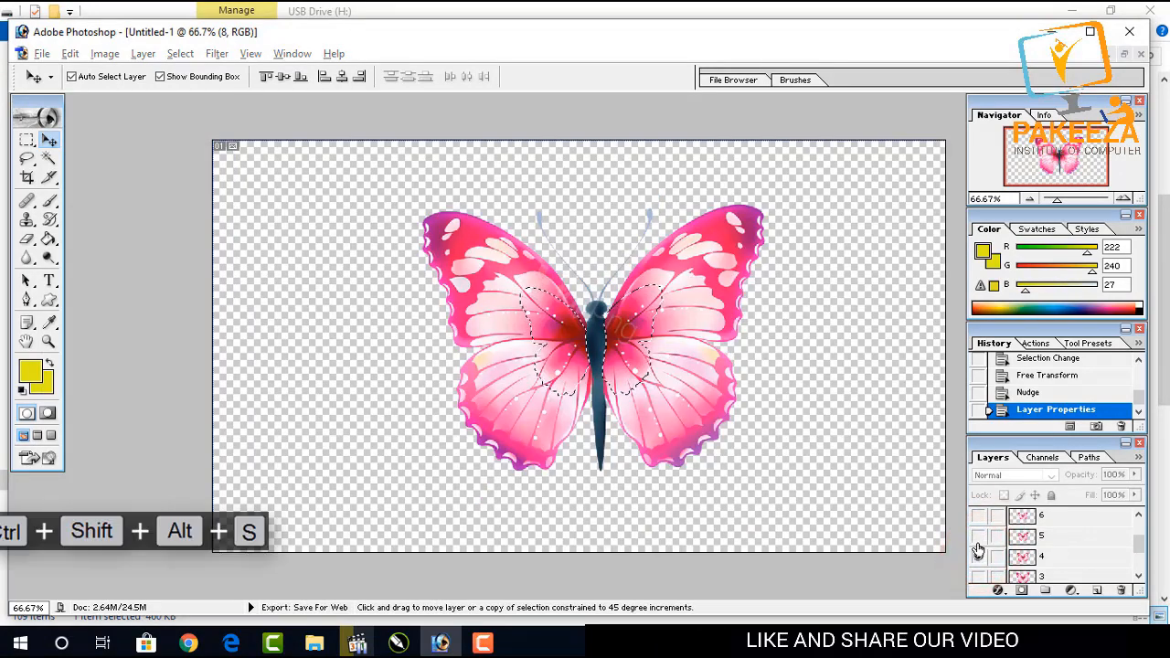
pyautogui.press('Return')
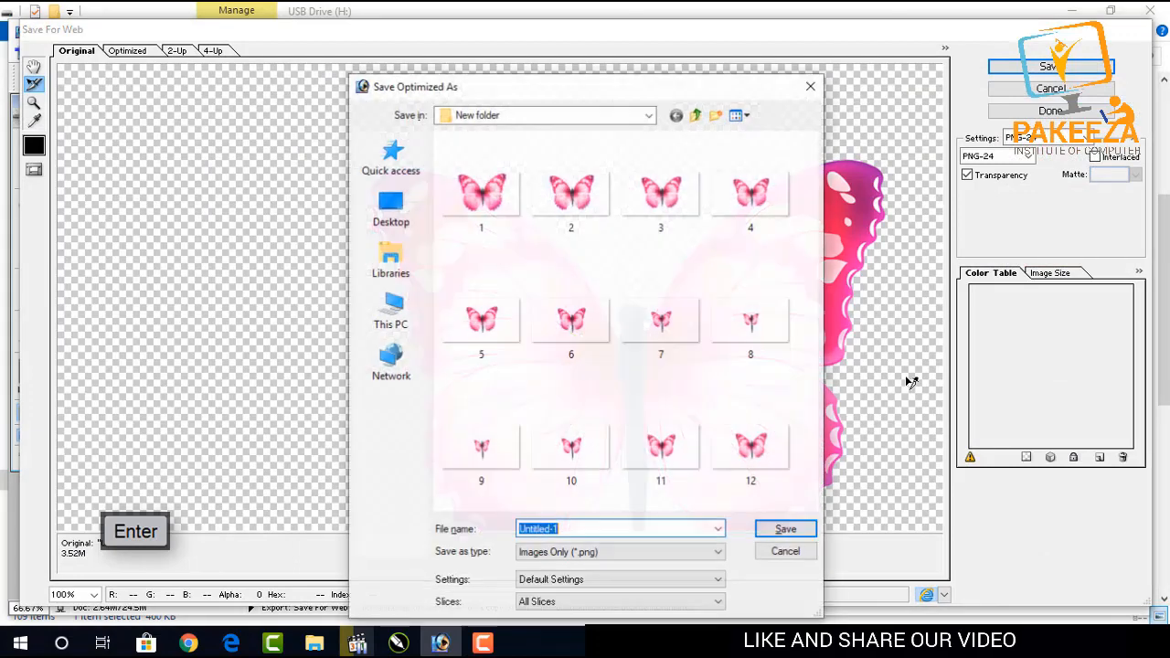
pyautogui.write('13')
pyautogui.press('Return')
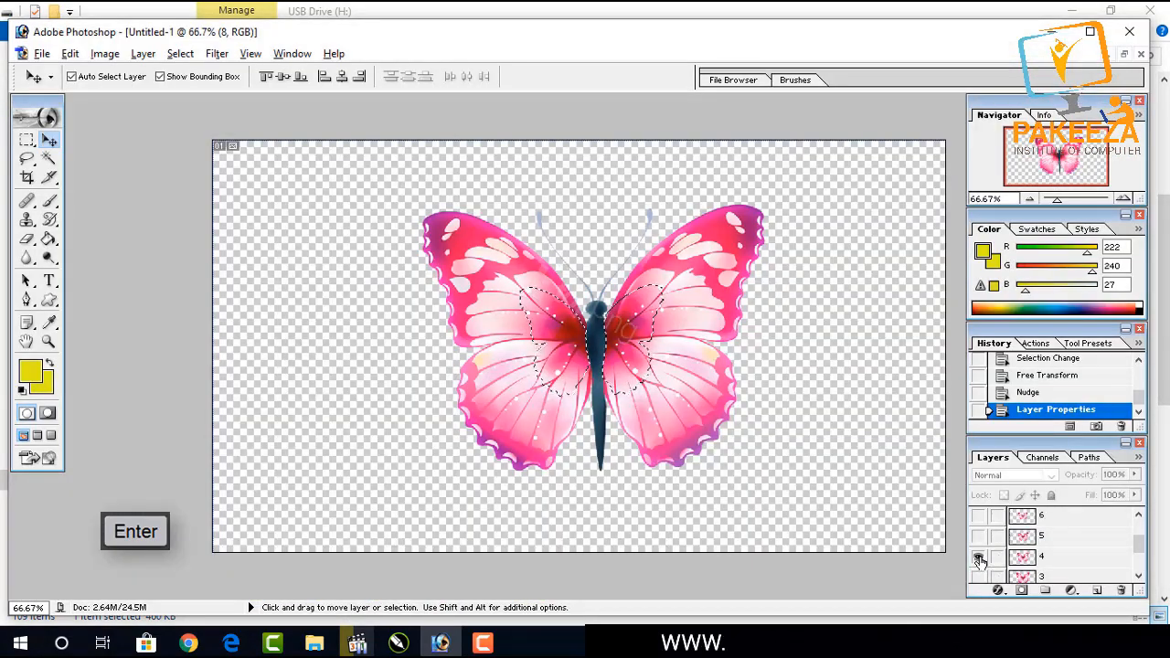
# Hide layer 4, show layer 3, and export it via Save for Web as a PNG named 14.
pyautogui.click(978, 556)
pyautogui.click(978, 576)
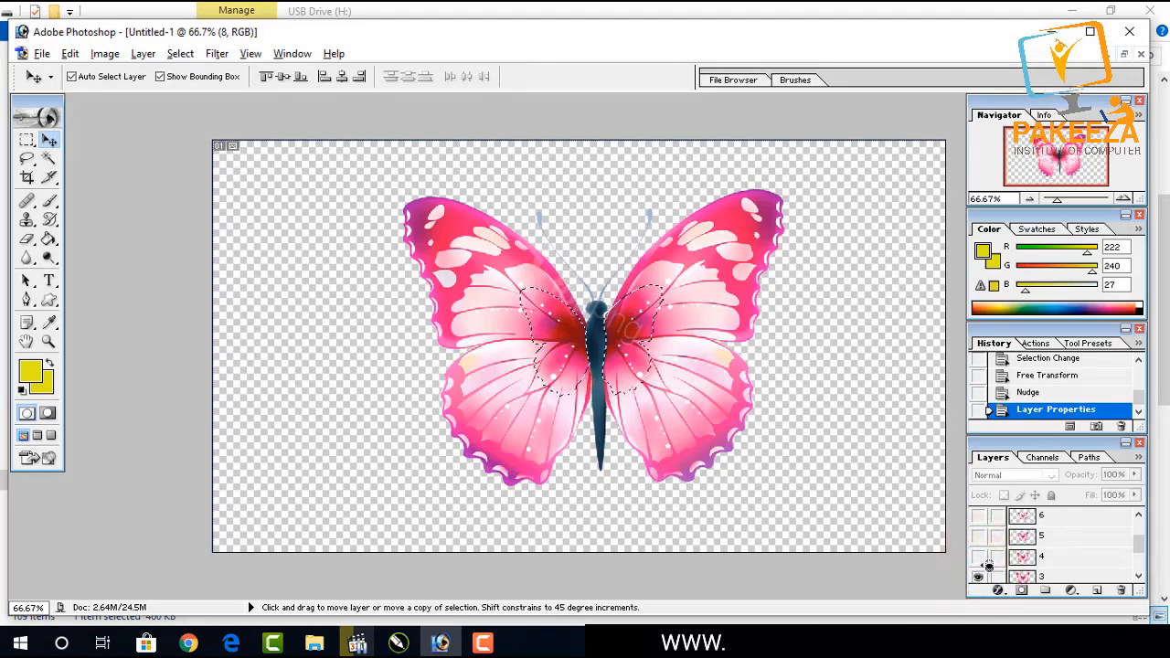
pyautogui.hotkey('ctrl', 'shift', 'alt', 's')
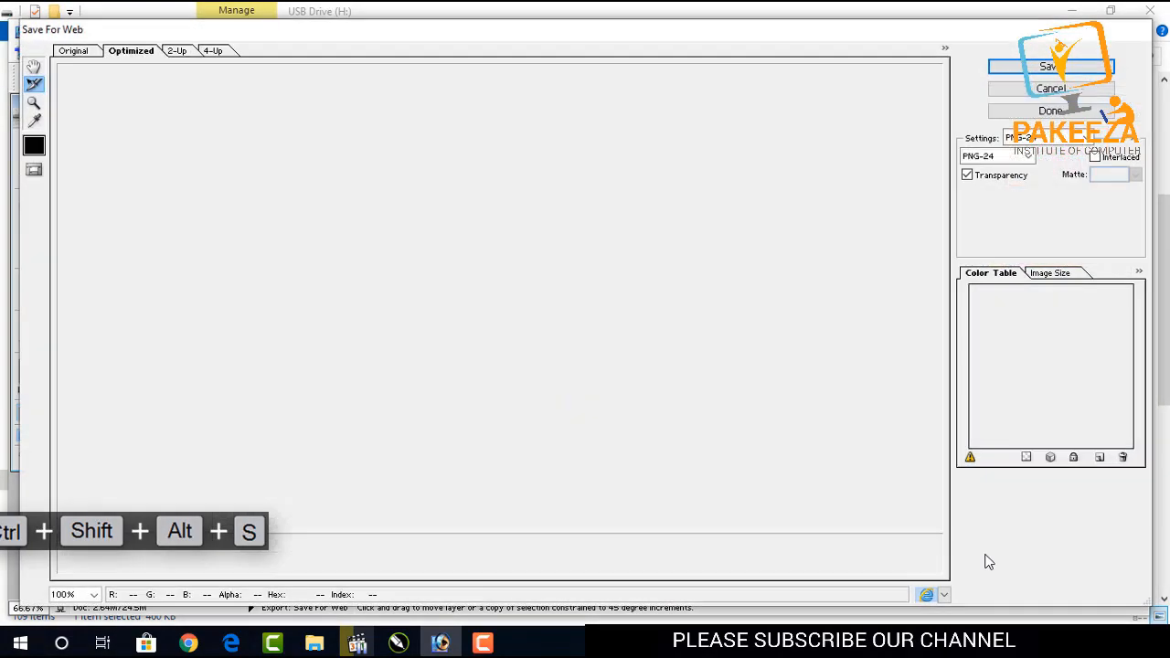
pyautogui.press('Return')
pyautogui.write('13')
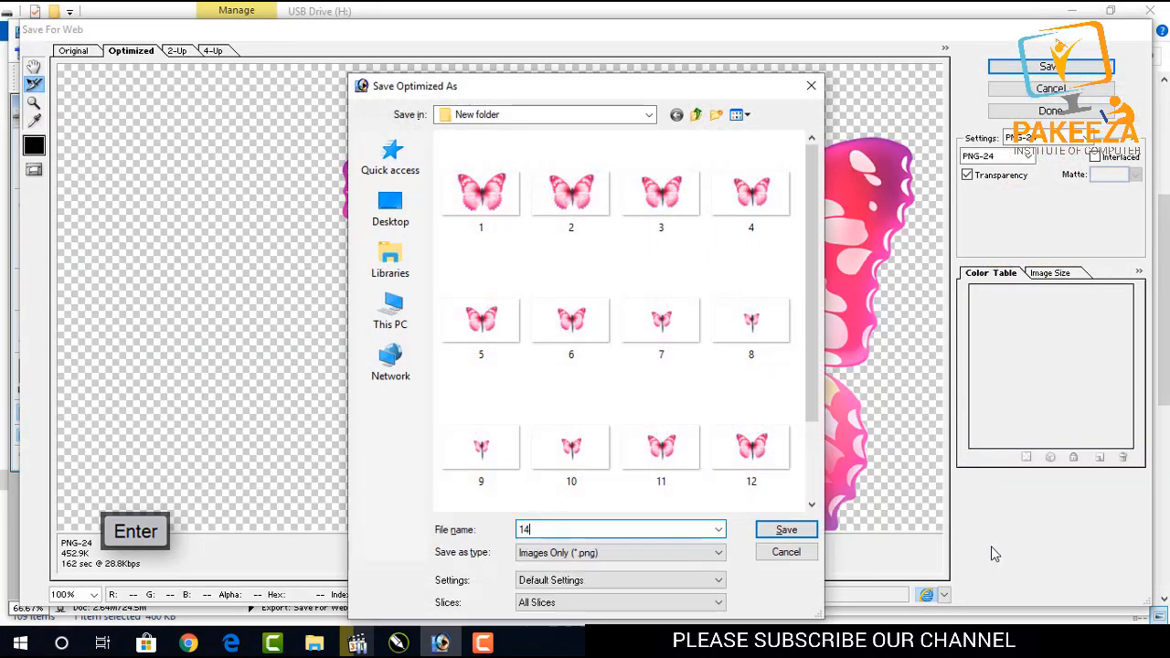
pyautogui.press('Return')
# Hide layer 3, show layer 2, and export it via Save for Web as a PNG named 15.
pyautogui.scroll(-1, 1017, 530)
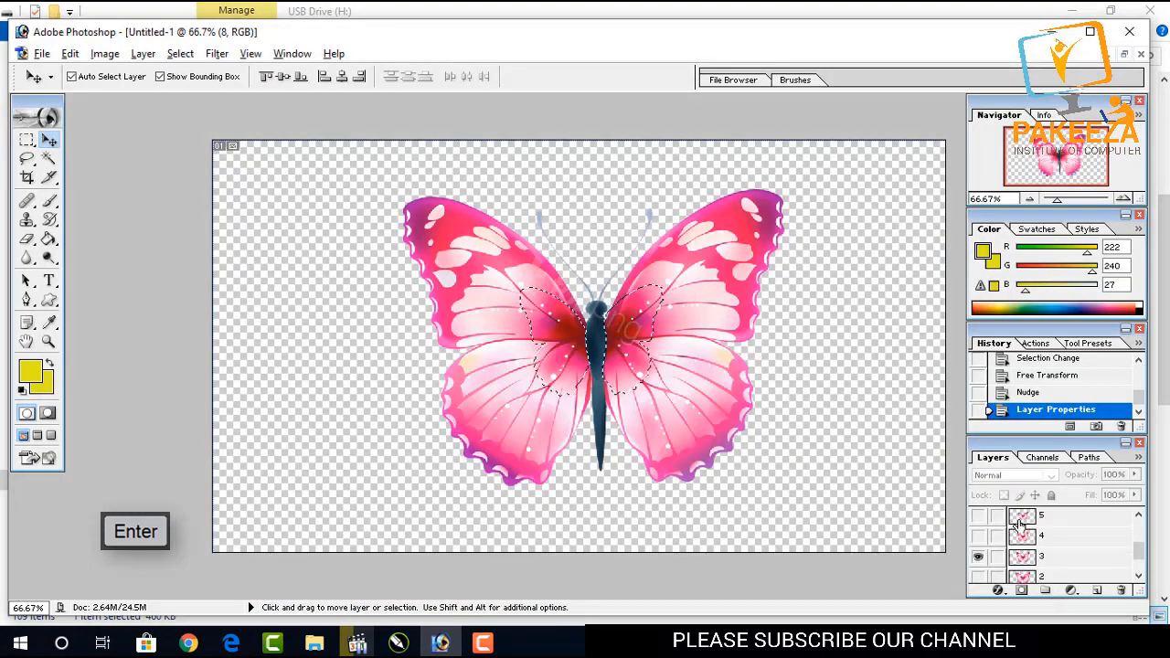
pyautogui.click(979, 555)
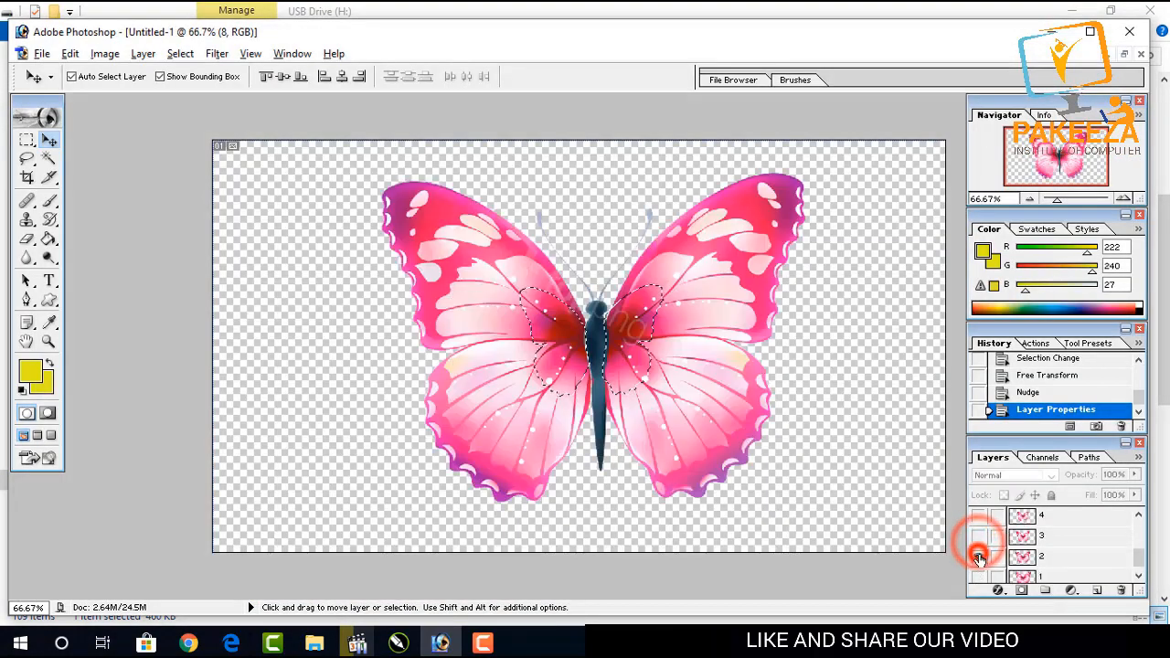
pyautogui.hotkey('ctrl', 'shift', 'alt', 's')
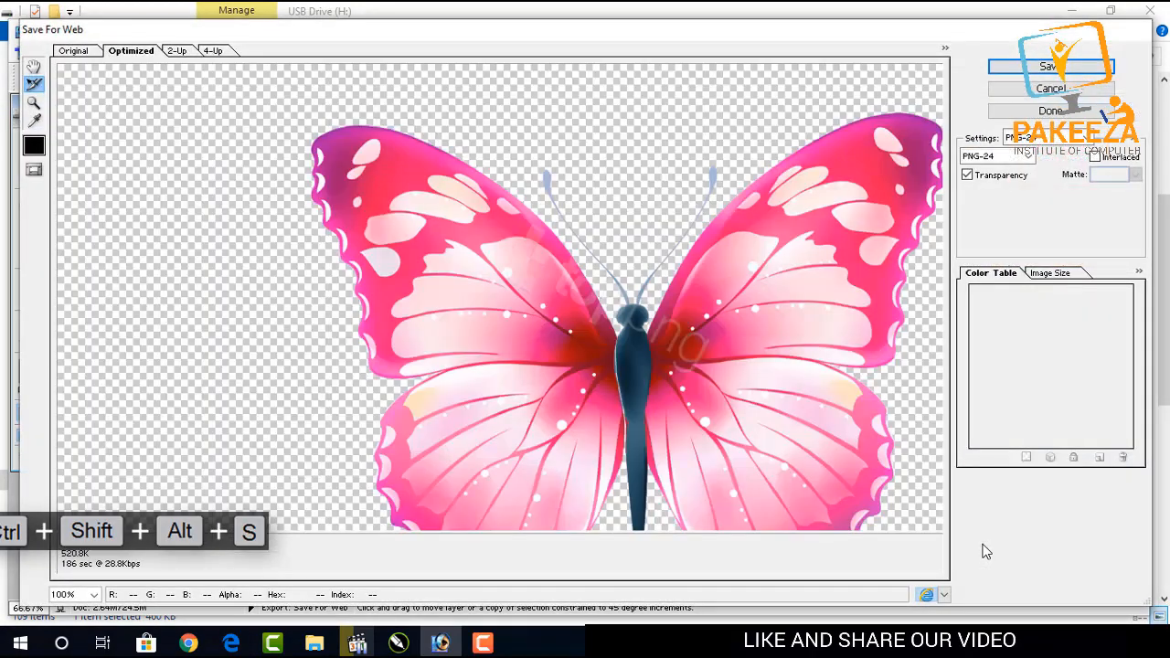
pyautogui.press('Return')
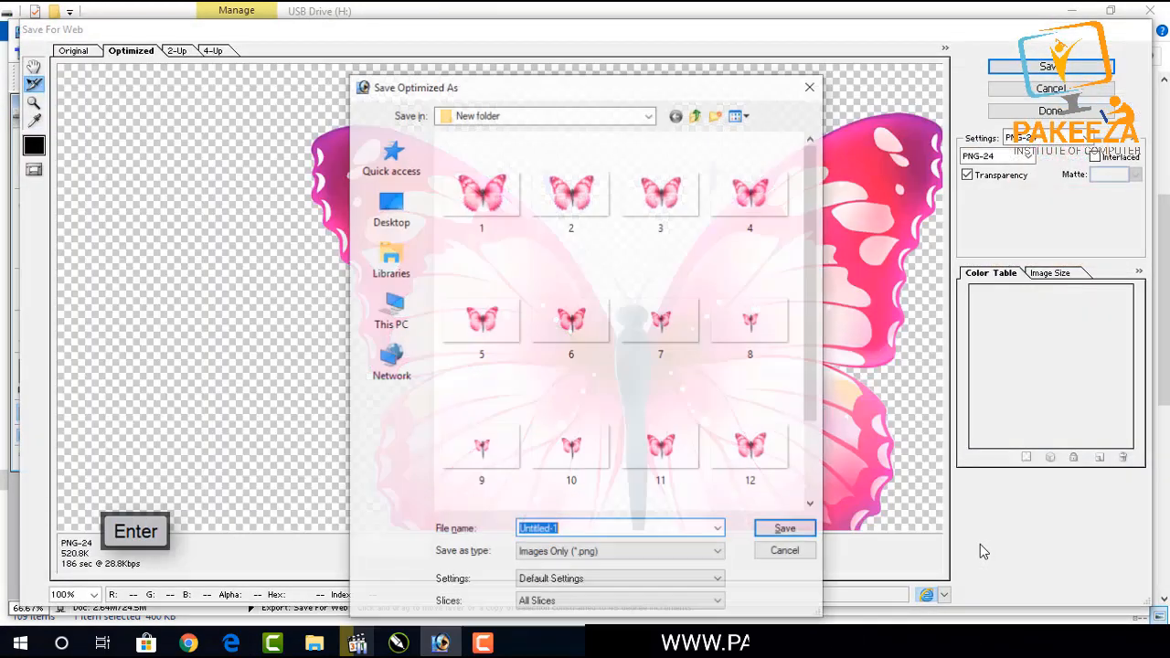
pyautogui.write('15')
pyautogui.press('Return')
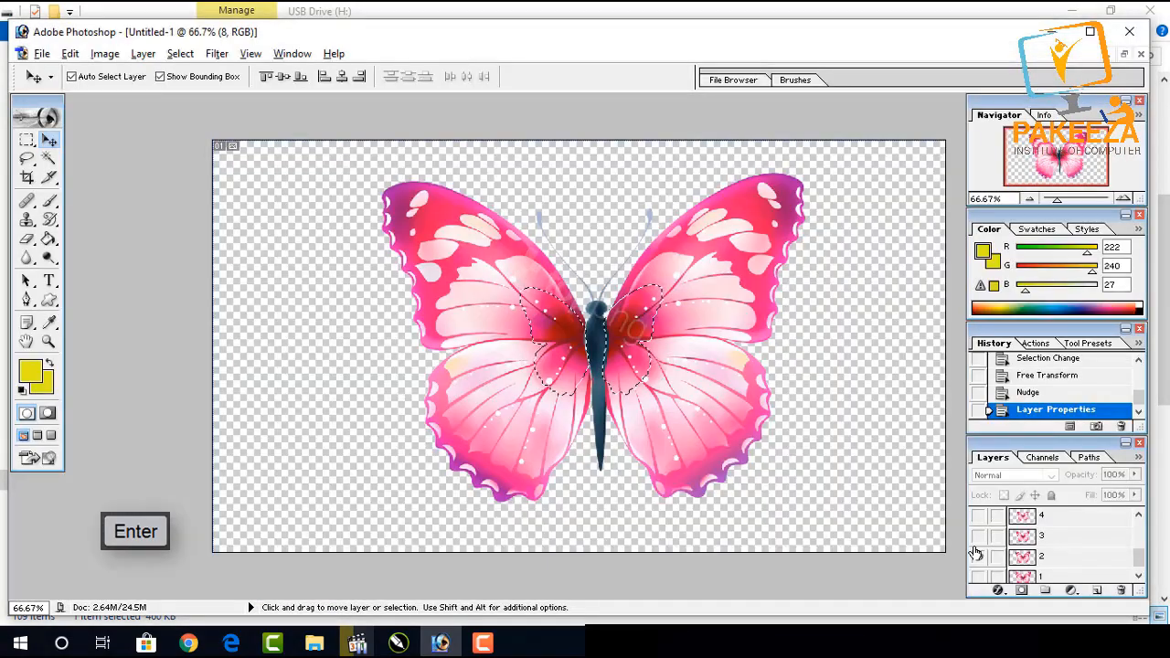
# Switch to the export folder and refresh it to check the numbered butterfly PNG files.
pyautogui.click(978, 556)
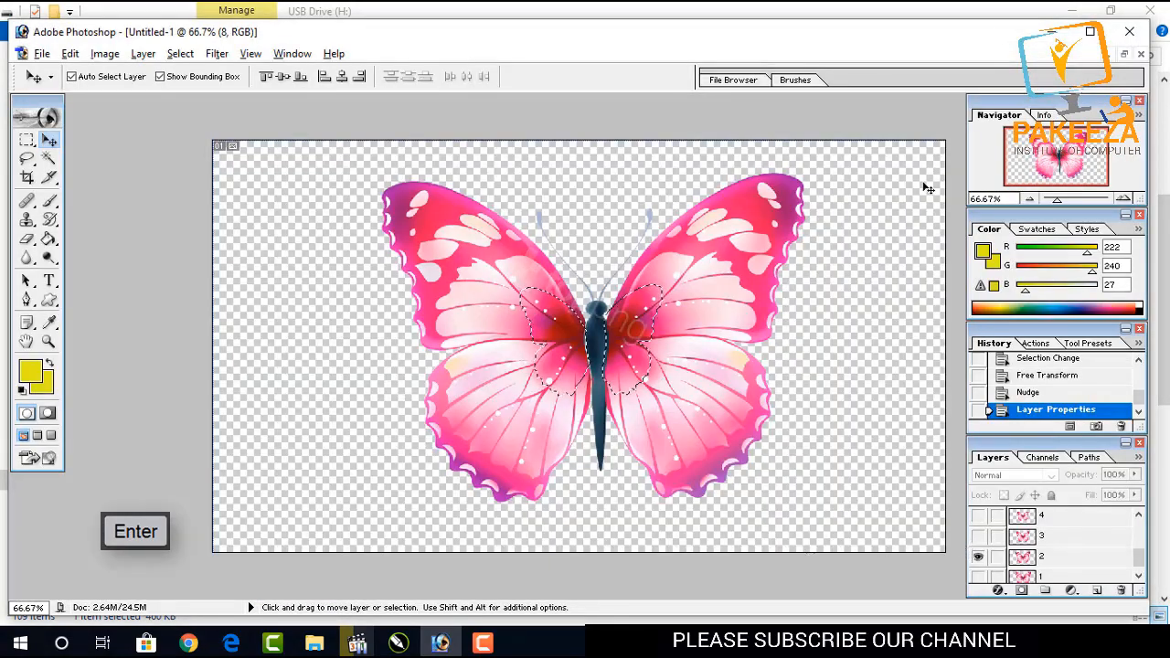
pyautogui.click(1051, 33)
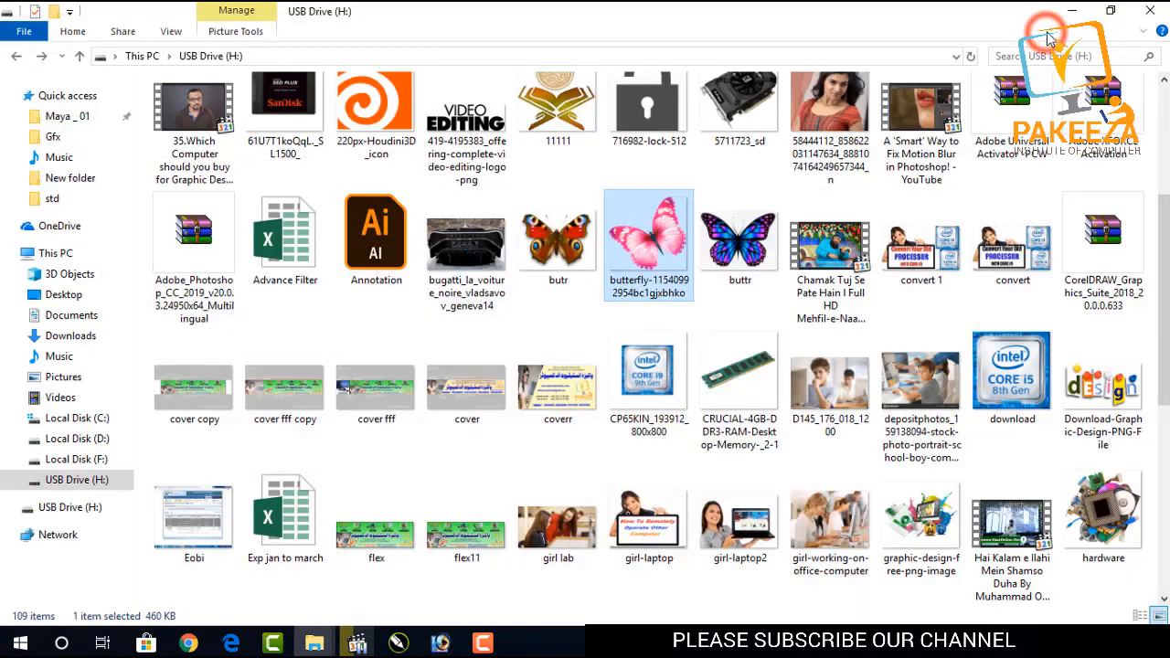
pyautogui.click(1144, 13)
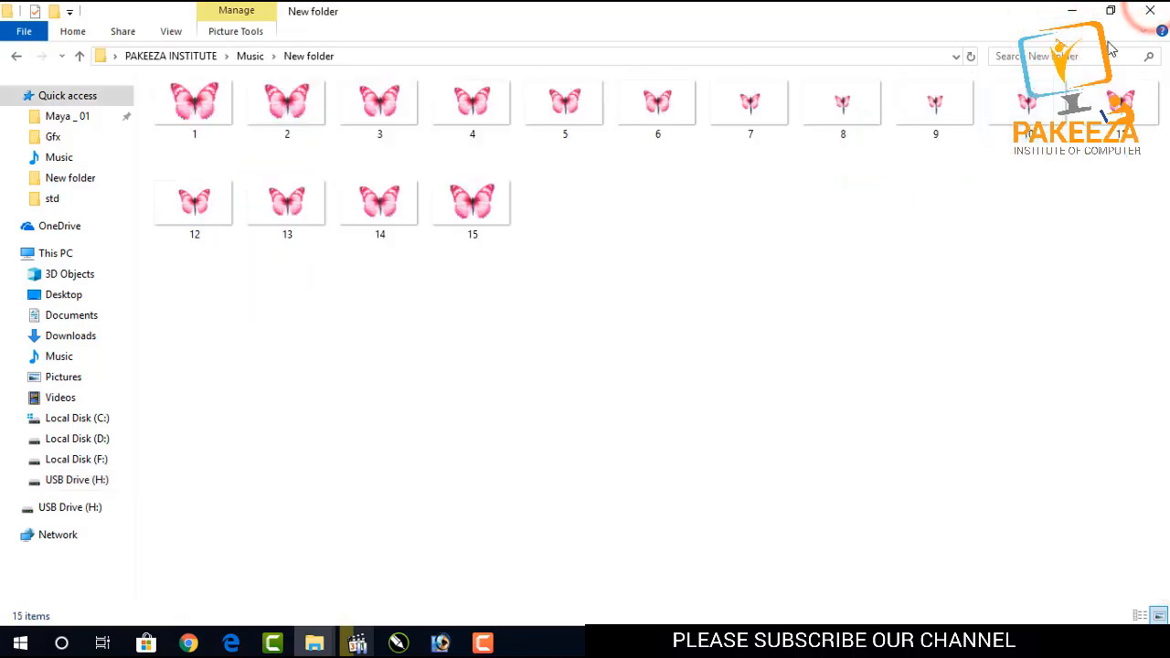
pyautogui.rightClick(940, 241)
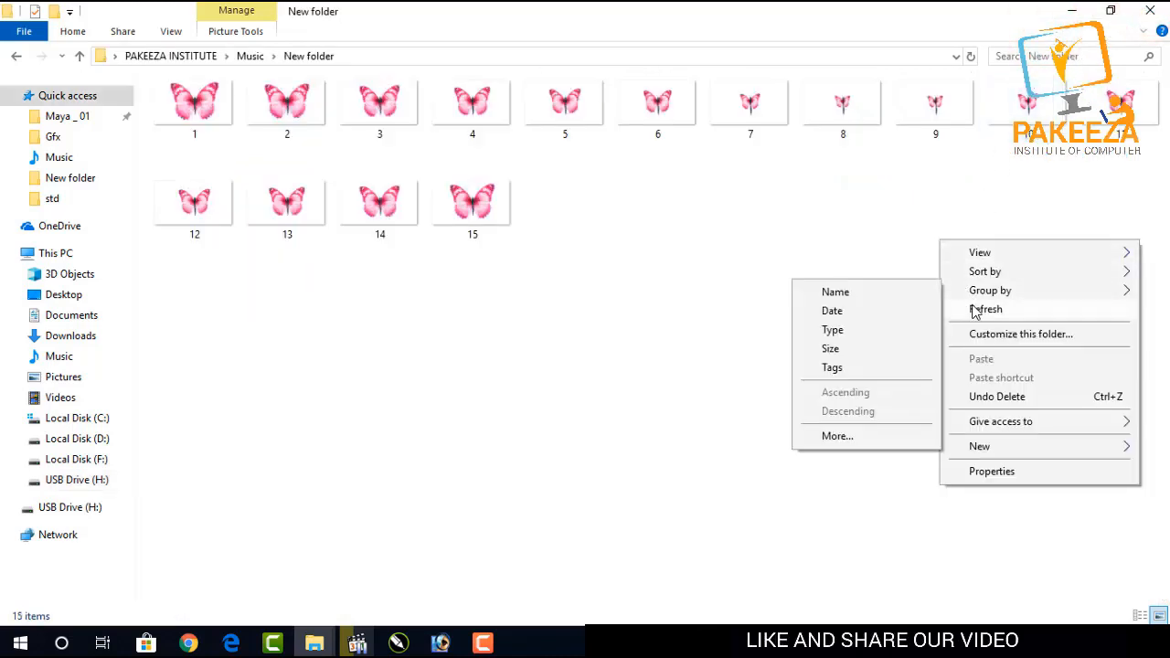
pyautogui.click(975, 310)
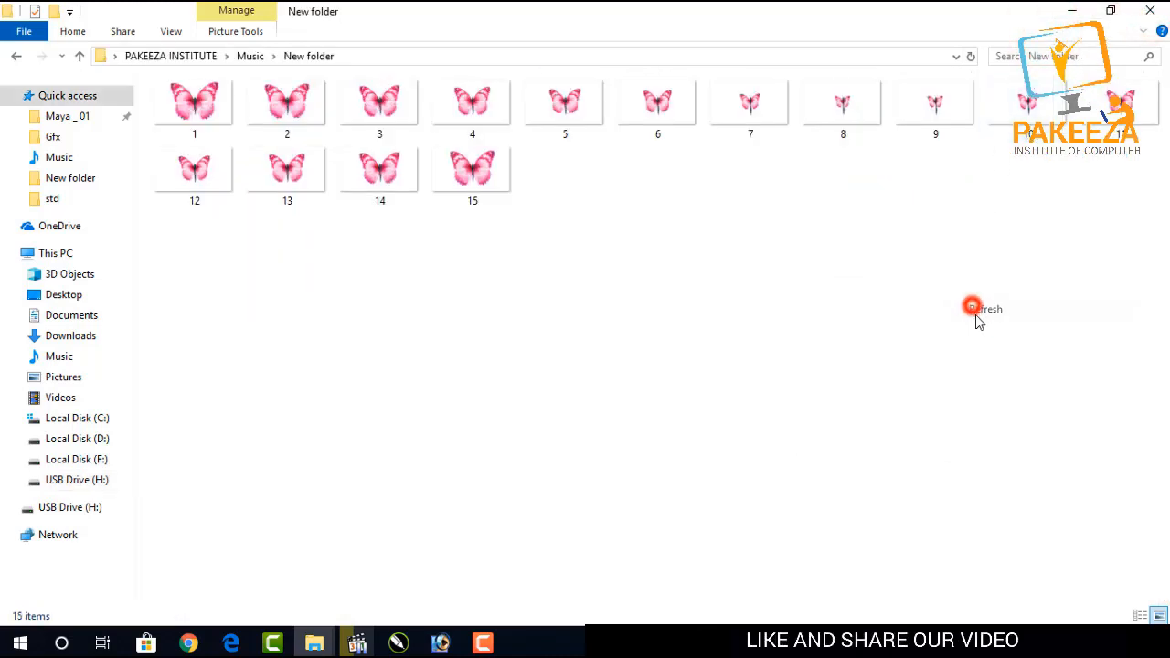
pyautogui.click(1067, 15)
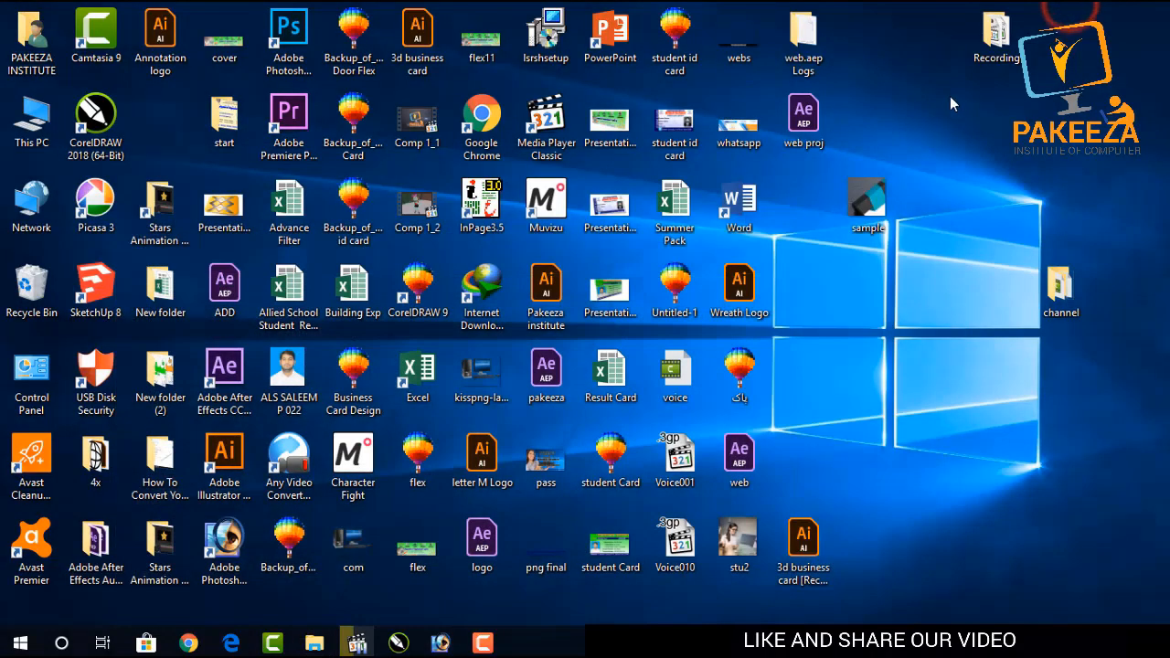
pyautogui.rightClick(947, 99)
pyautogui.click(969, 128)
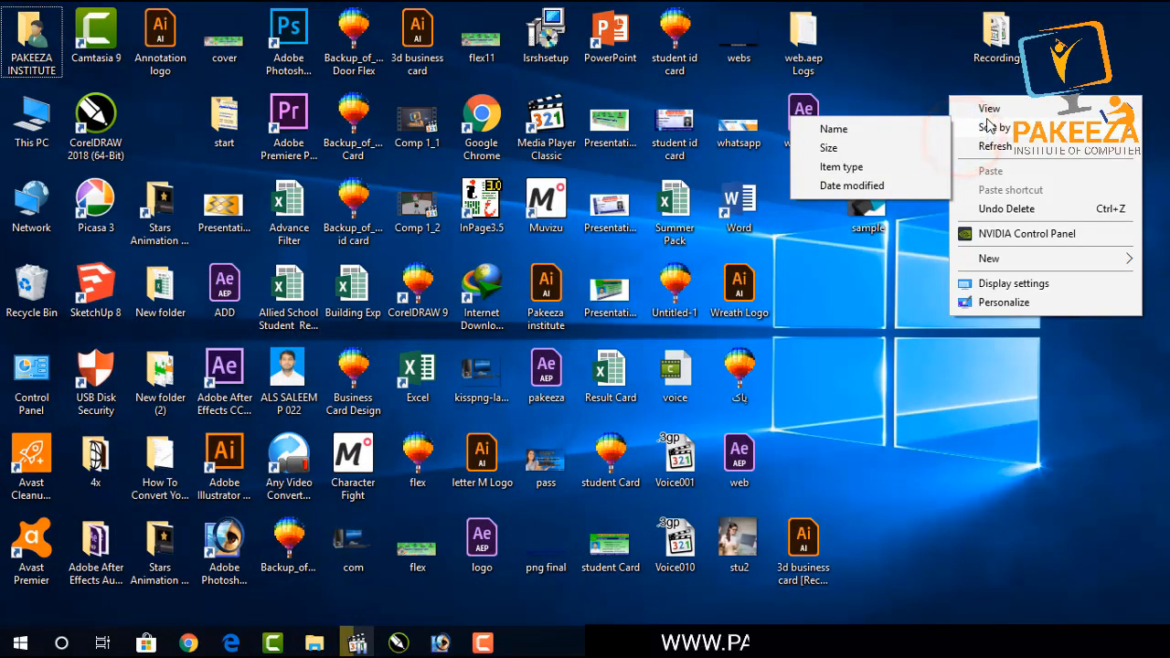
pyautogui.click(983, 144)
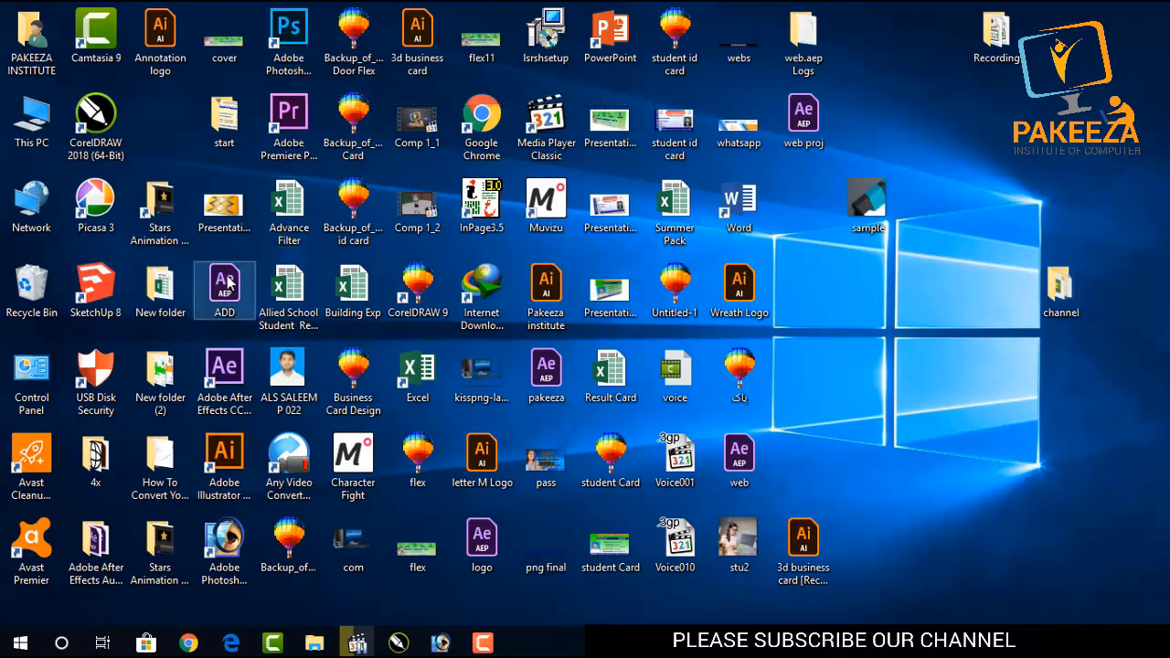
# Switch to After Effects by launching it from the desktop and start a new project.
pyautogui.doubleClick(226, 366)
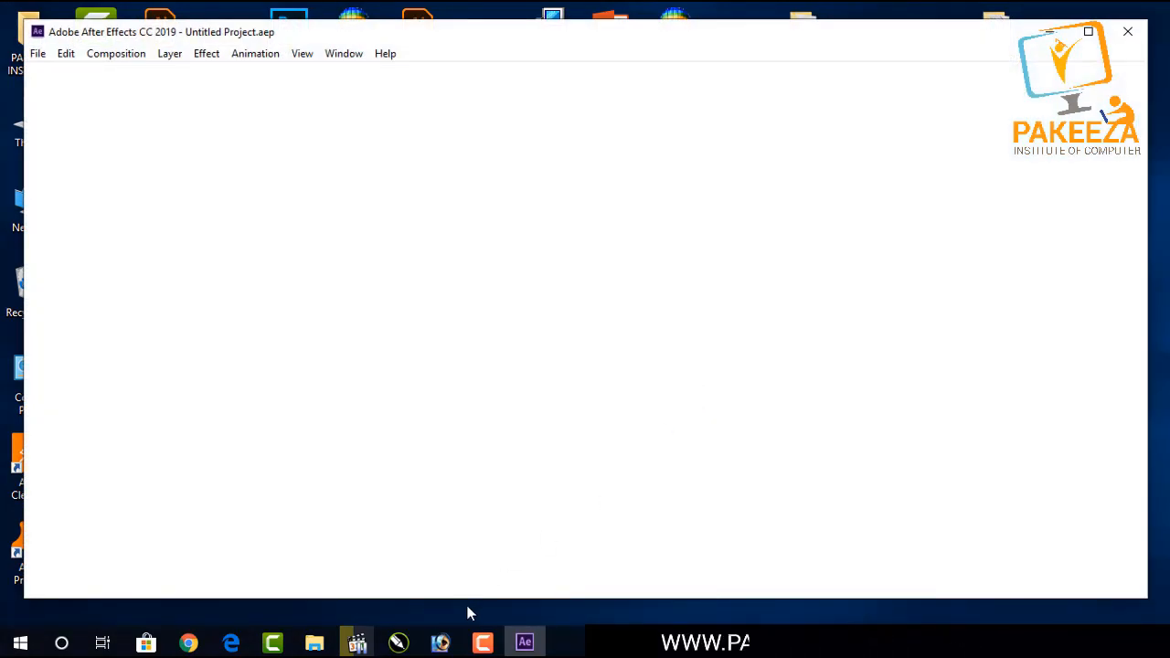
pyautogui.click(482, 643)
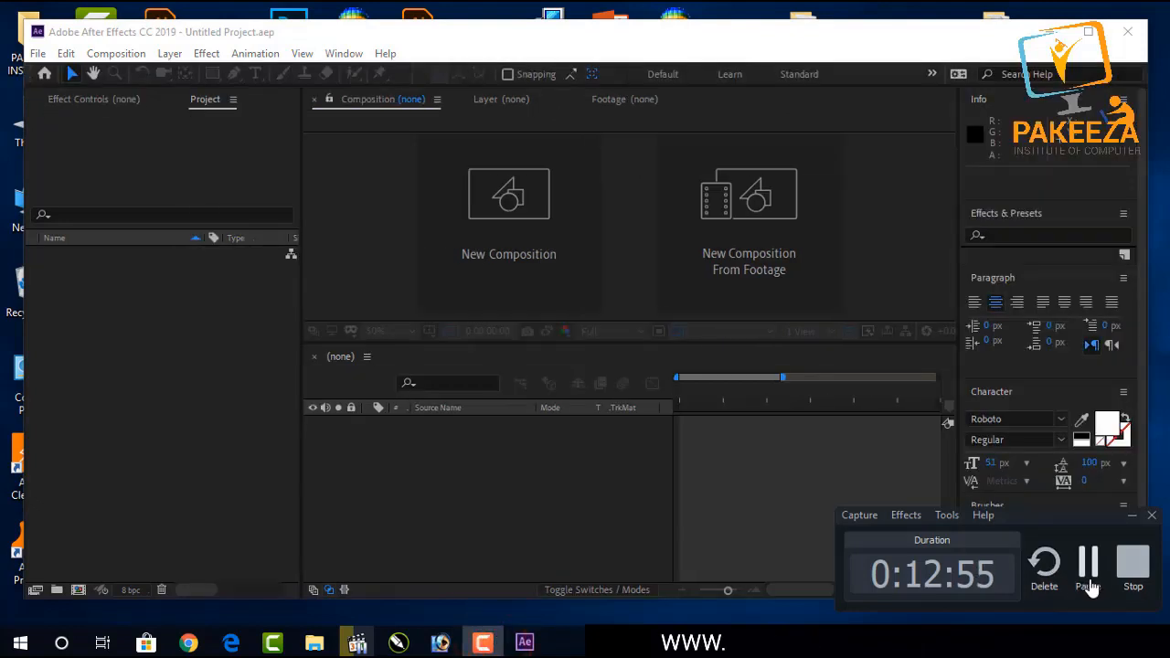
pyautogui.click(1090, 578)
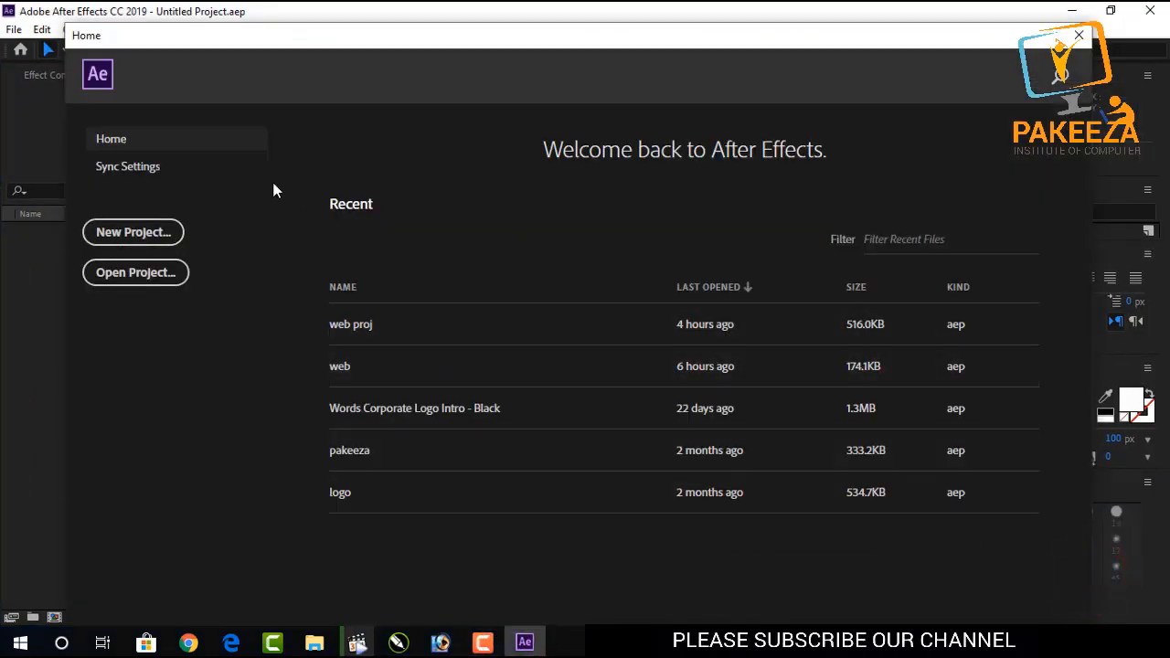
pyautogui.click(134, 234)
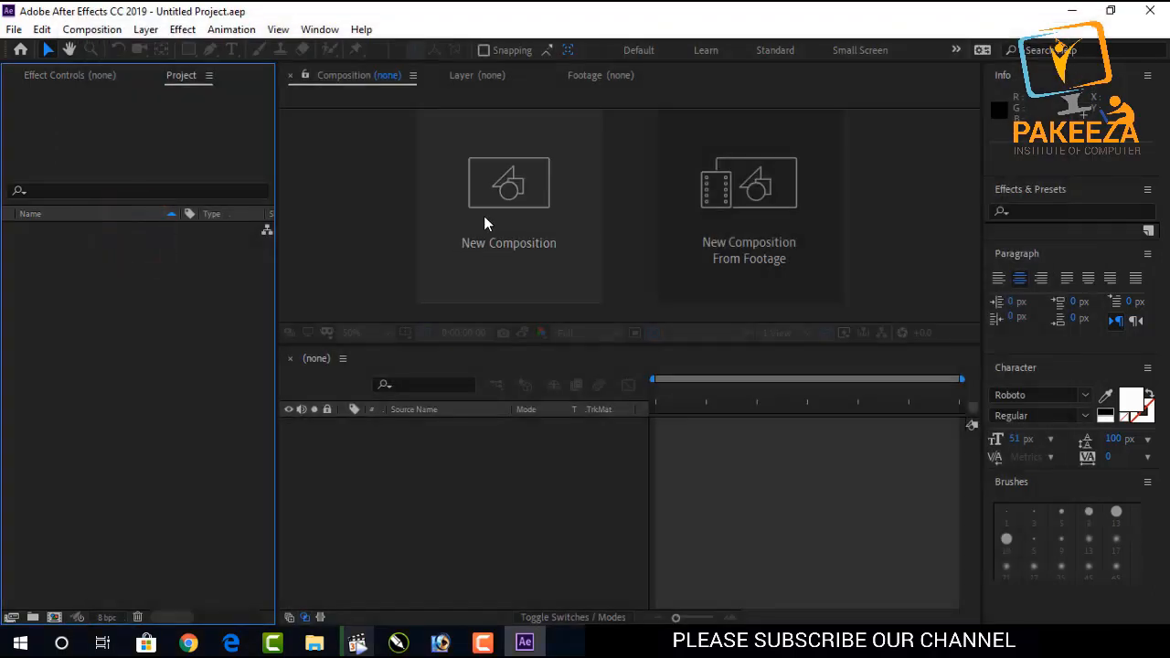
# Create a new composition using the HDTV 1080 24 preset with the aspect ratio locked.
pyautogui.click(484, 220)
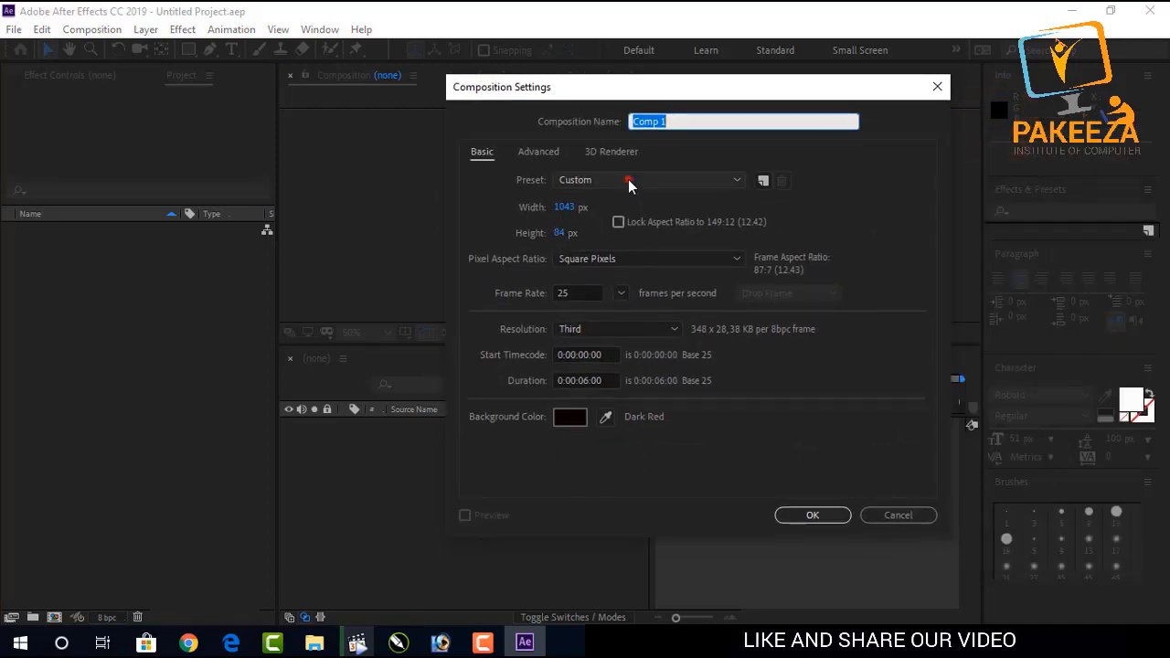
pyautogui.click(628, 179)
pyautogui.click(631, 471)
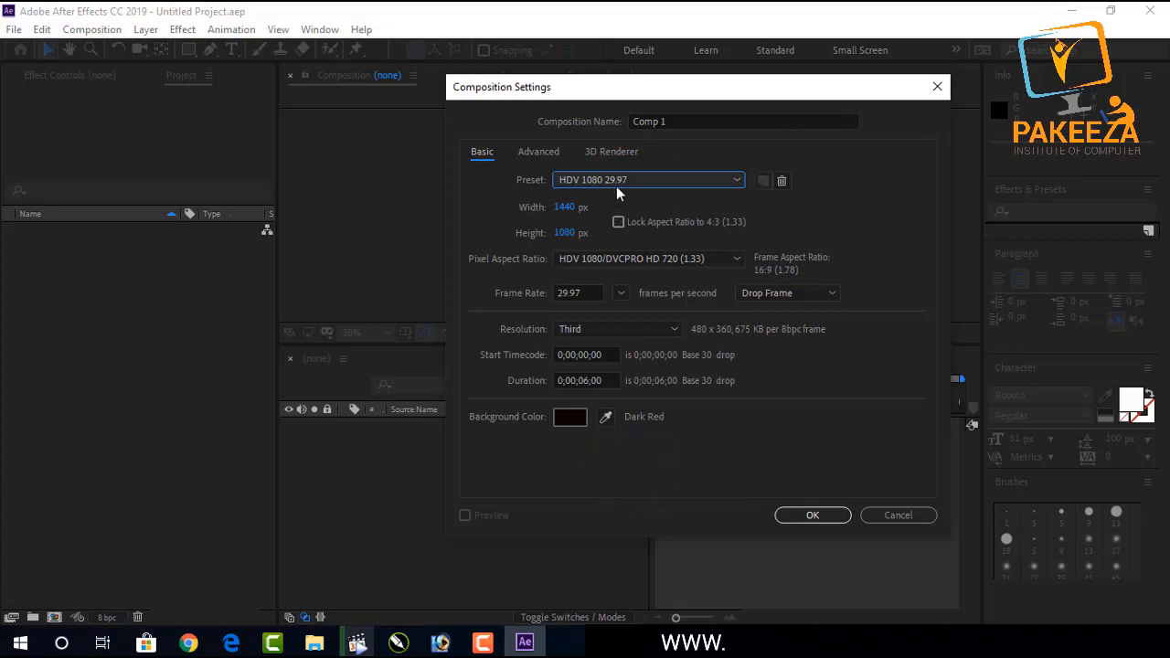
pyautogui.click(616, 183)
pyautogui.click(630, 422)
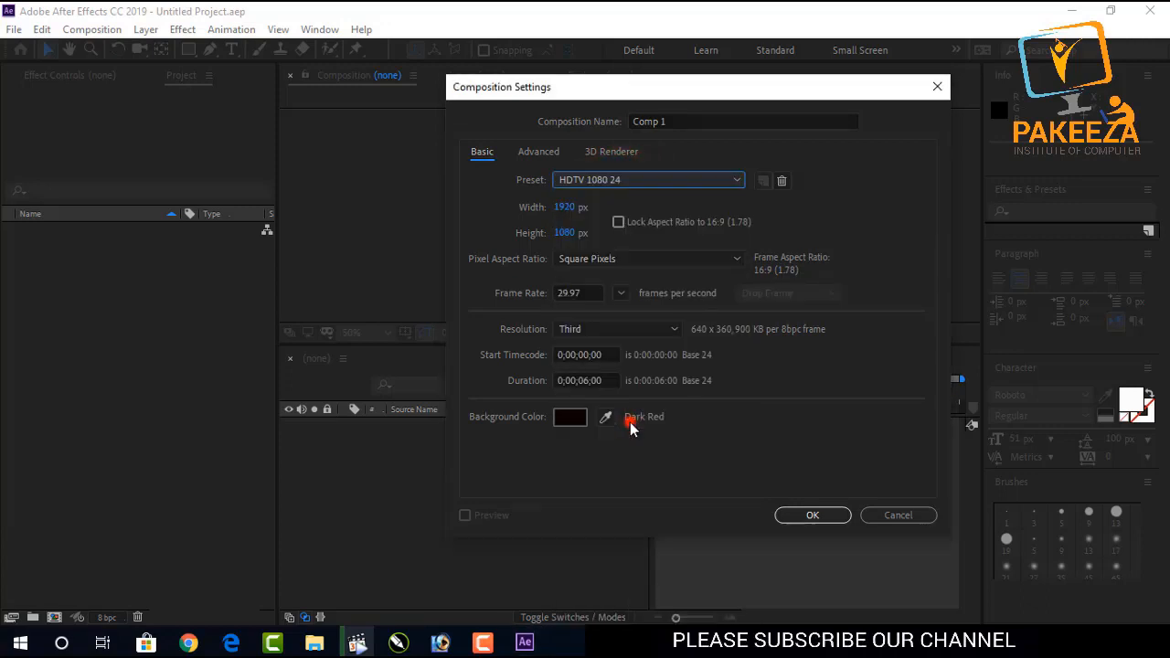
pyautogui.click(618, 222)
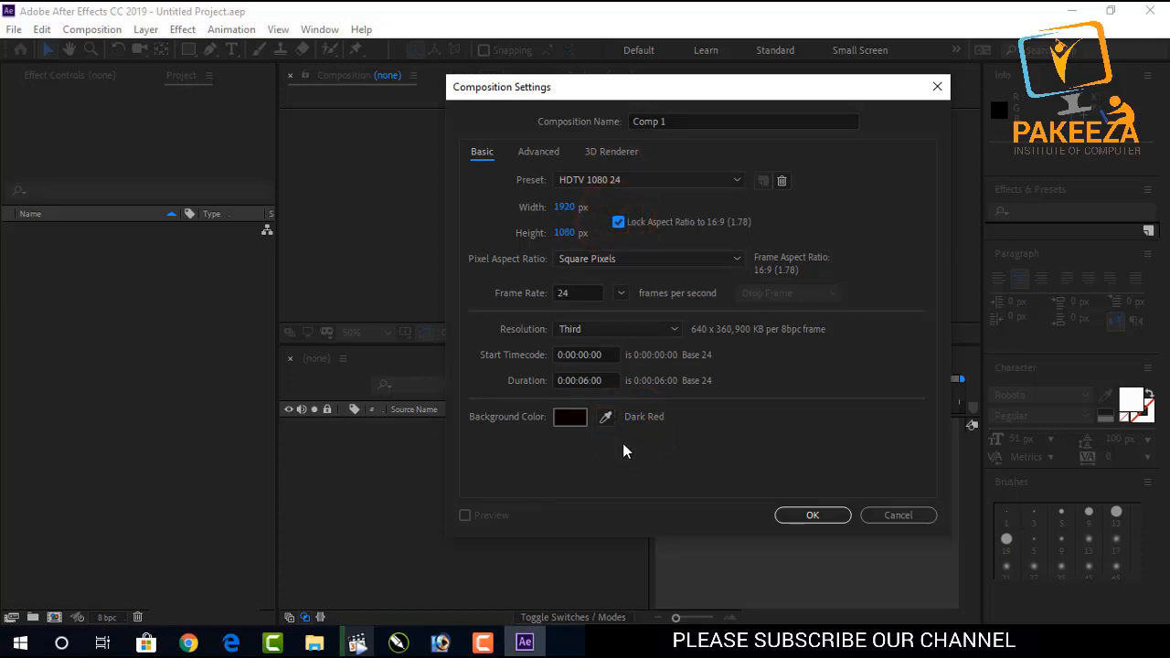
pyautogui.click(792, 515)
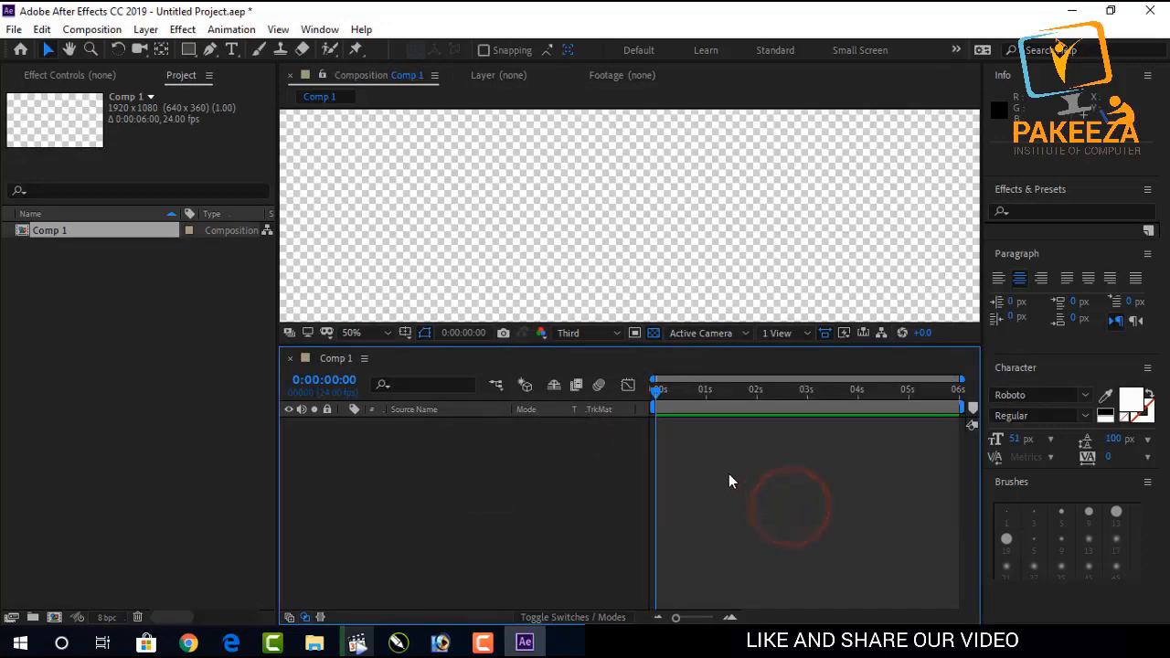
# Turn off the transparency grid in the composition viewer.
pyautogui.click(635, 333)
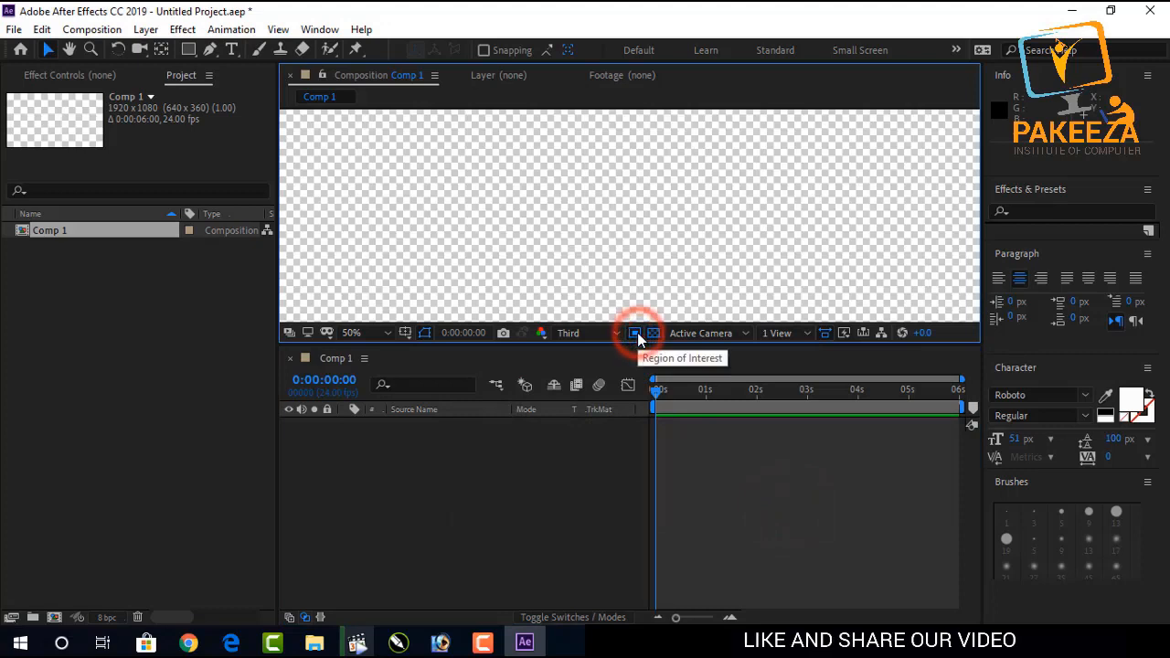
pyautogui.click(652, 333)
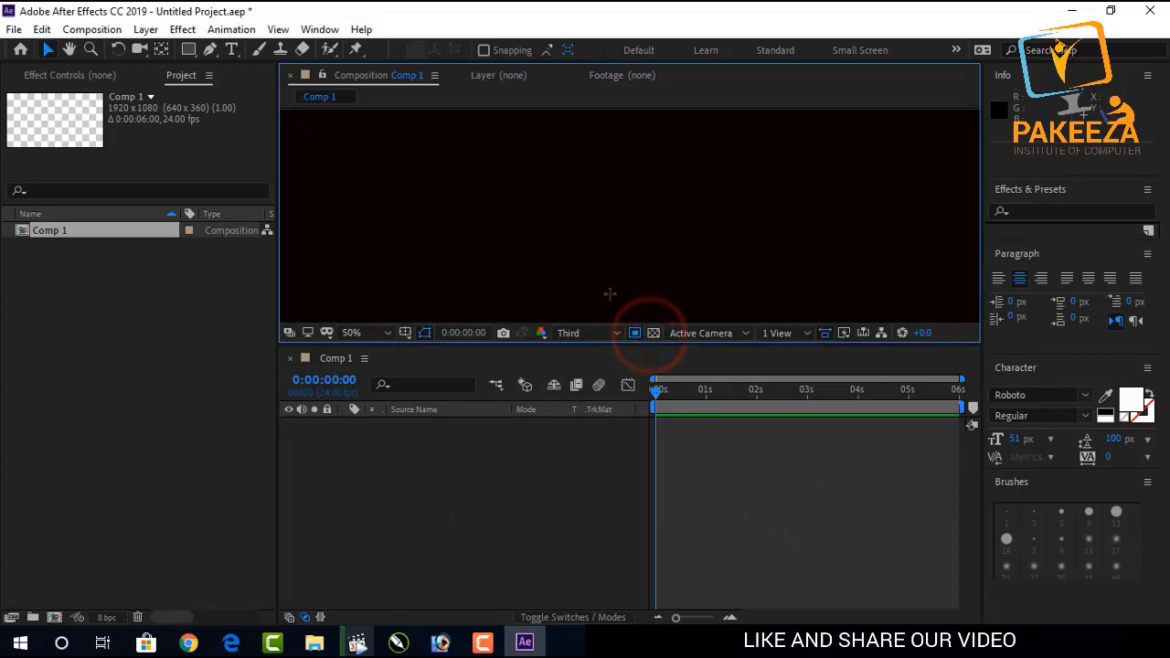
# Enlarge the composition viewer panel by lowering the boundary with the timeline panel.
pyautogui.scroll(-4, 579, 243)
pyautogui.scroll(1, 578, 242)
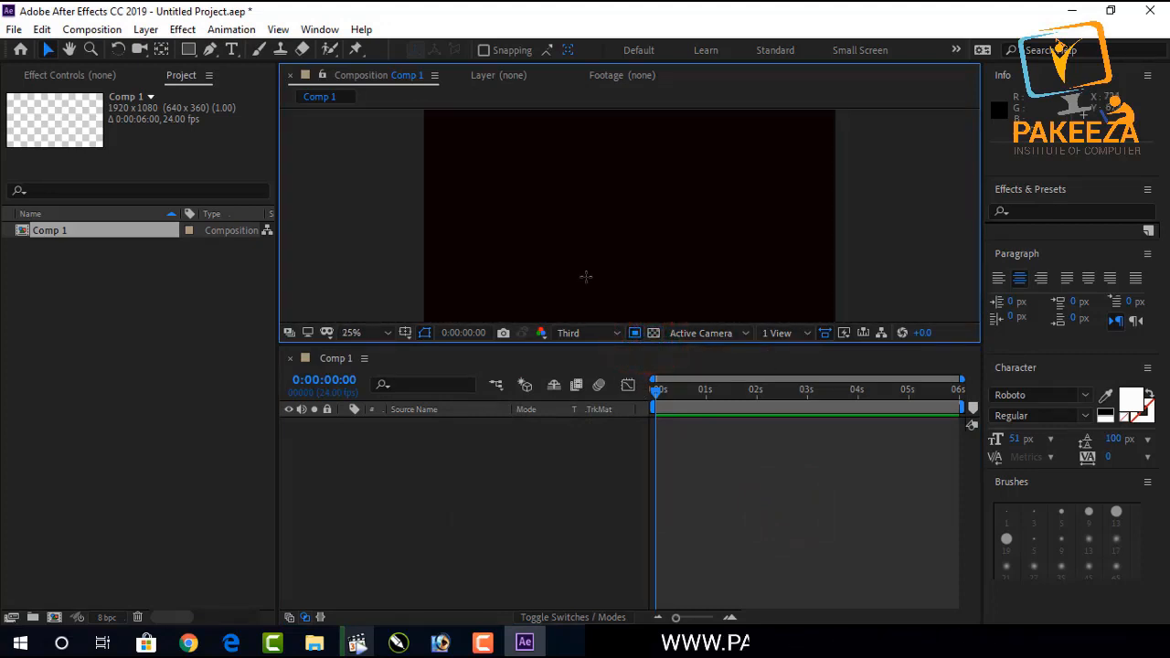
pyautogui.moveTo(588, 346); pyautogui.dragTo(583, 419)
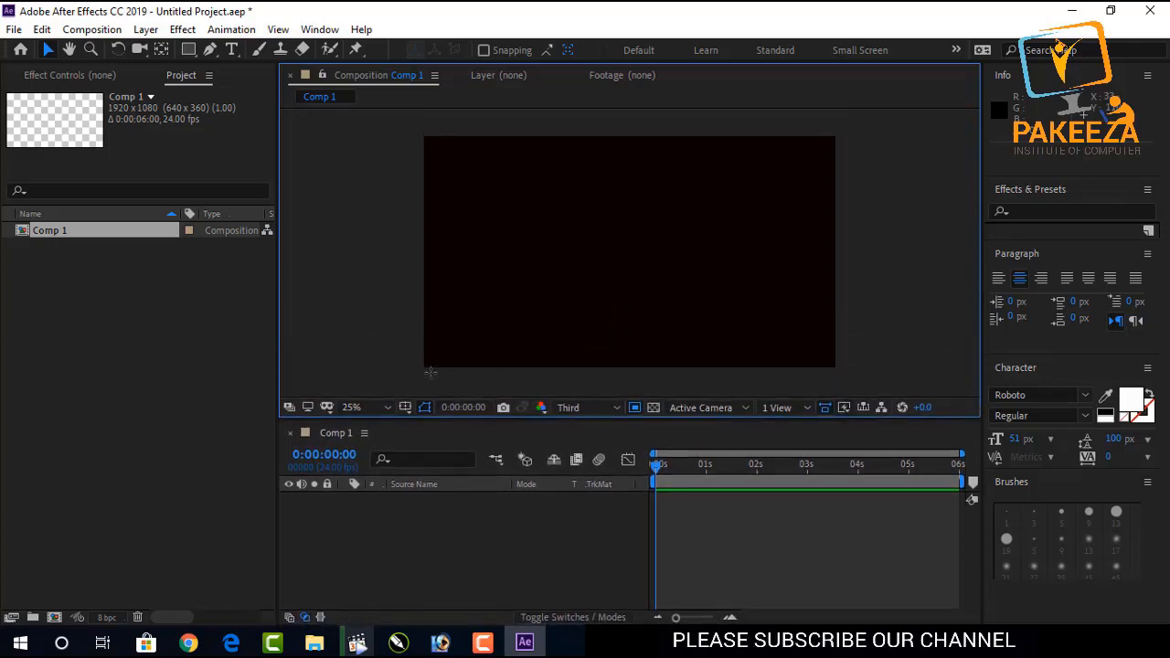
pyautogui.click(275, 450)
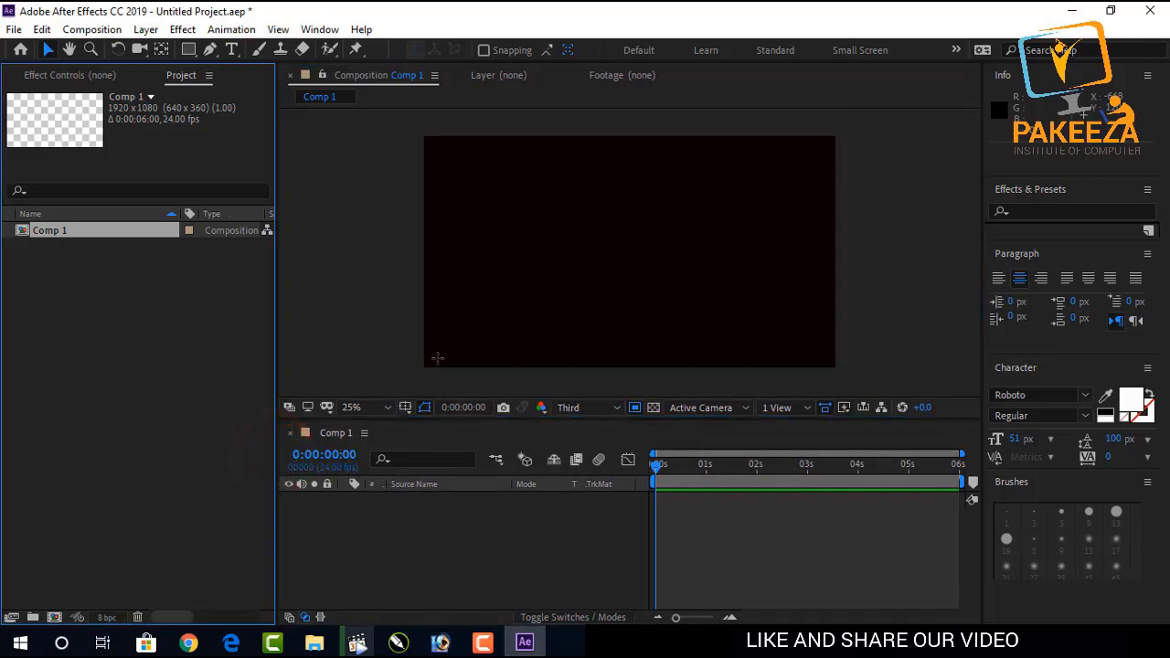
# Open the composition settings for Comp 1 and start editing its duration.
pyautogui.click(92, 30)
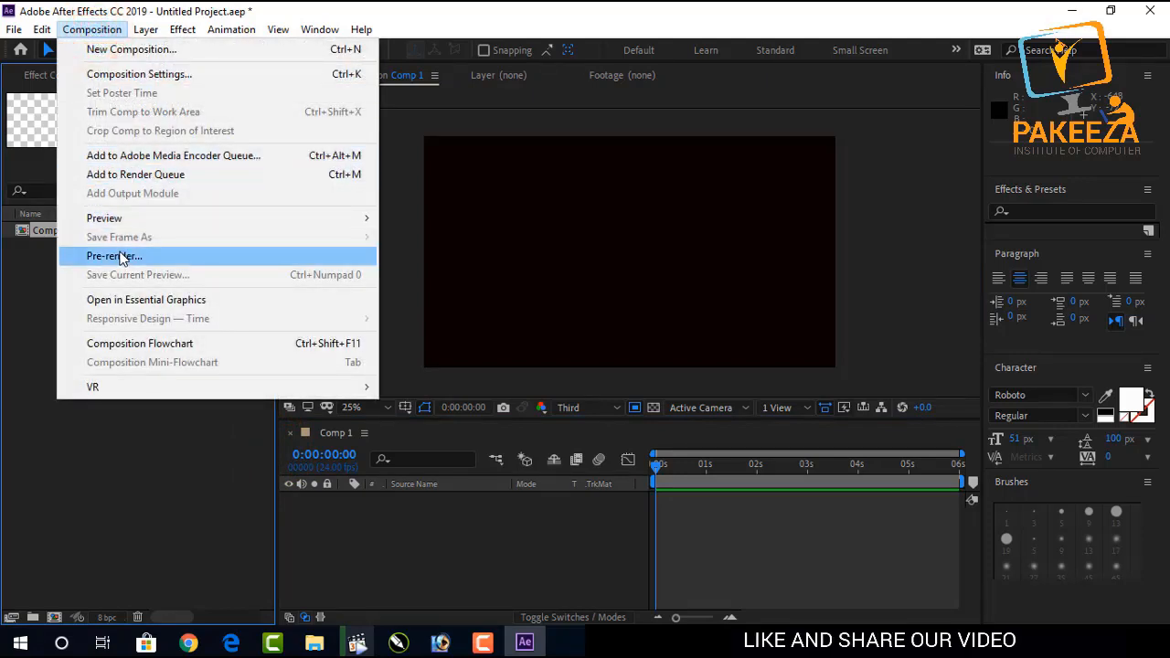
pyautogui.click(138, 74)
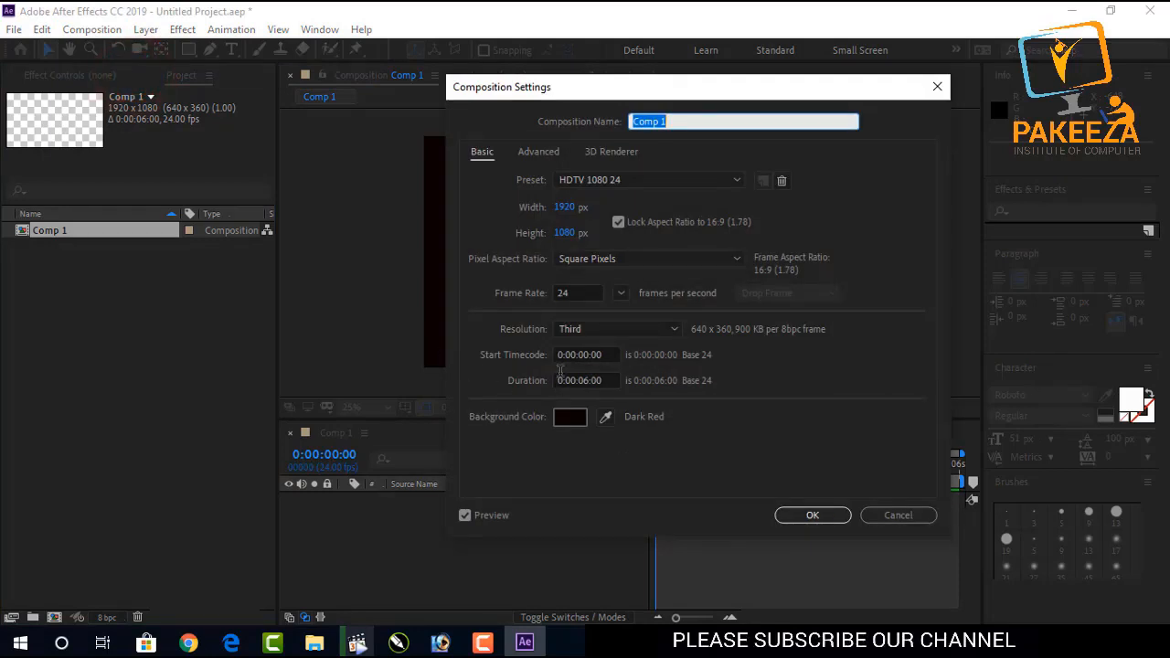
pyautogui.click(589, 380)
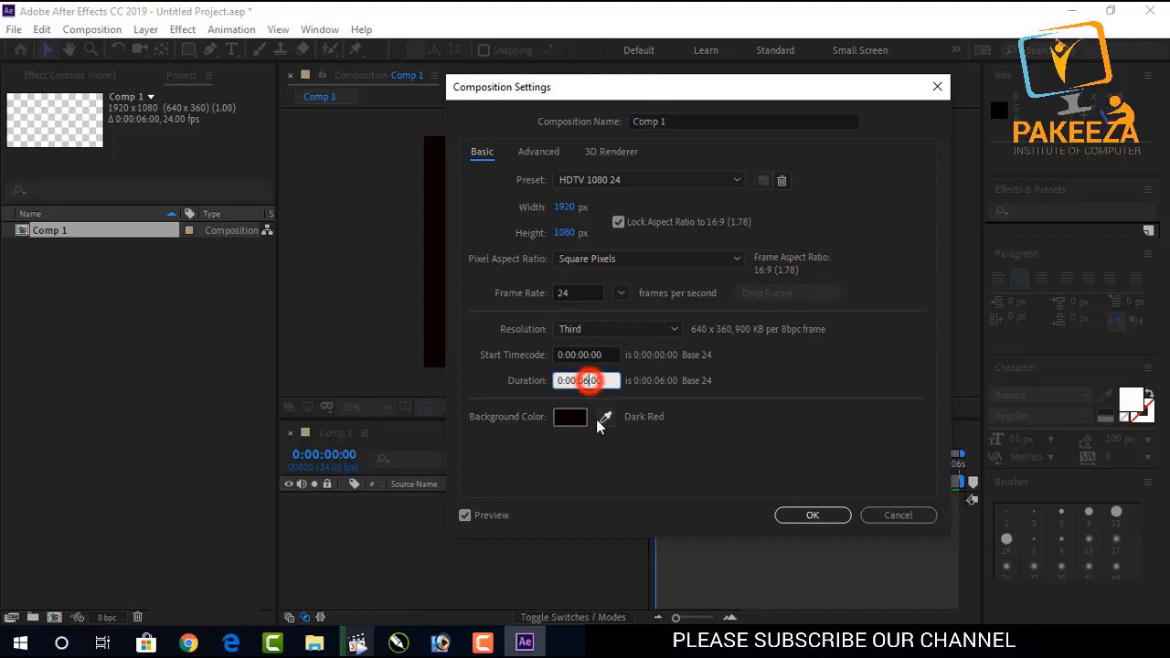
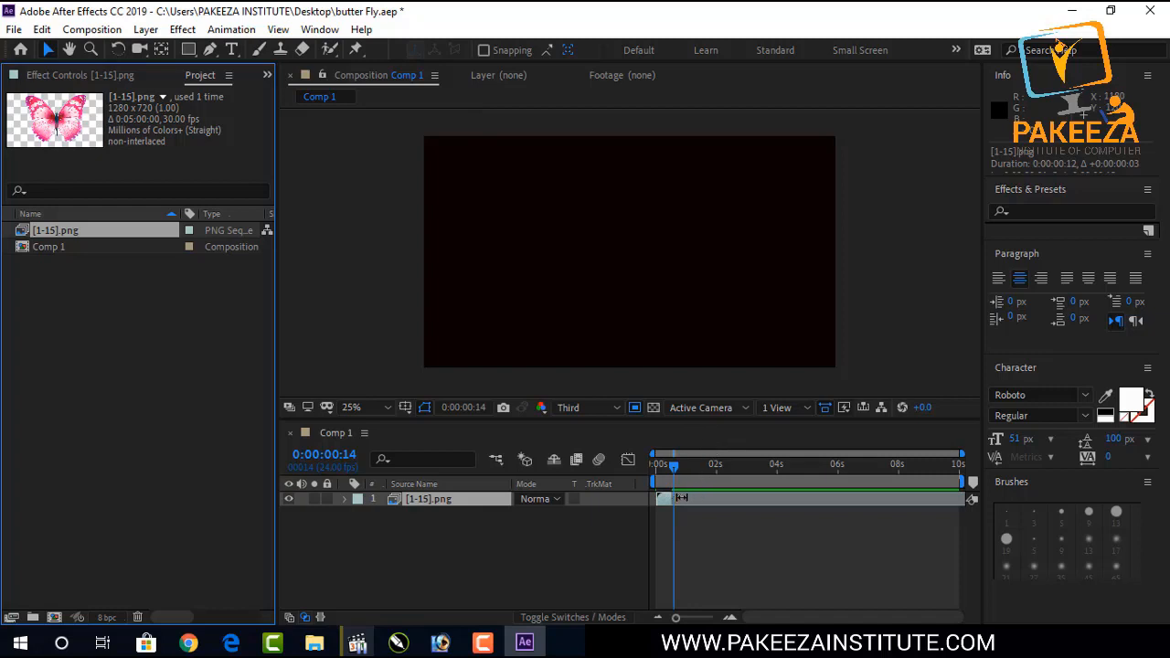
# Extend the butterfly PNG sequence layer across the full composition and return the playhead to the start.
pyautogui.moveTo(681, 498); pyautogui.dragTo(919, 495)
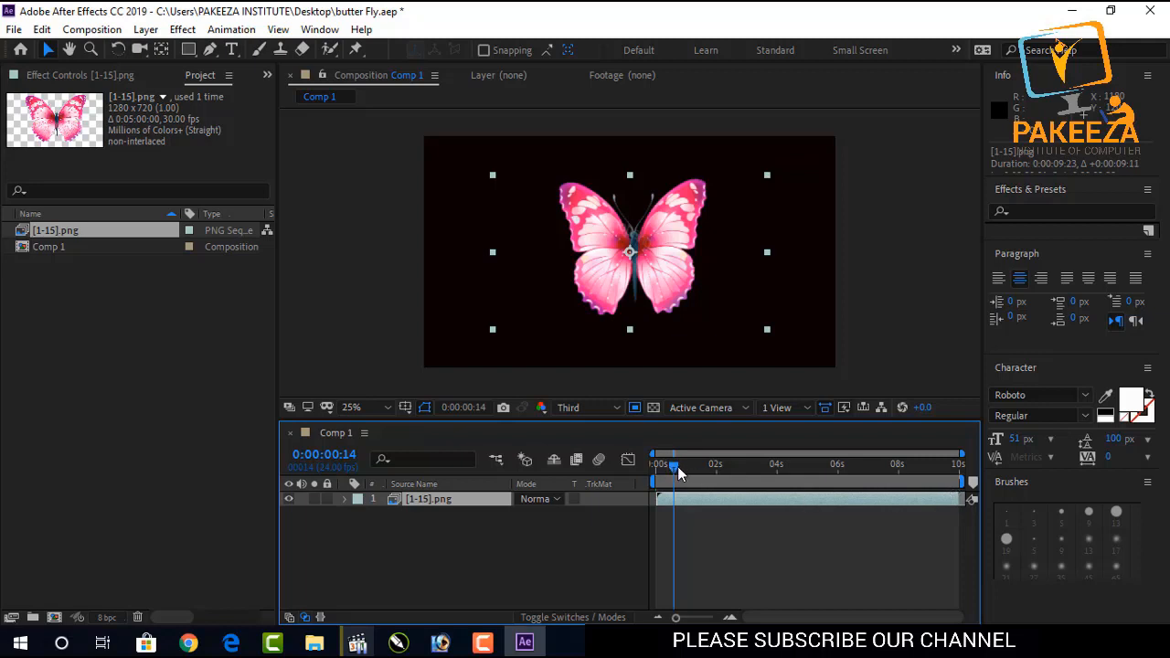
pyautogui.moveTo(679, 473); pyautogui.dragTo(643, 465)
pyautogui.press('h')
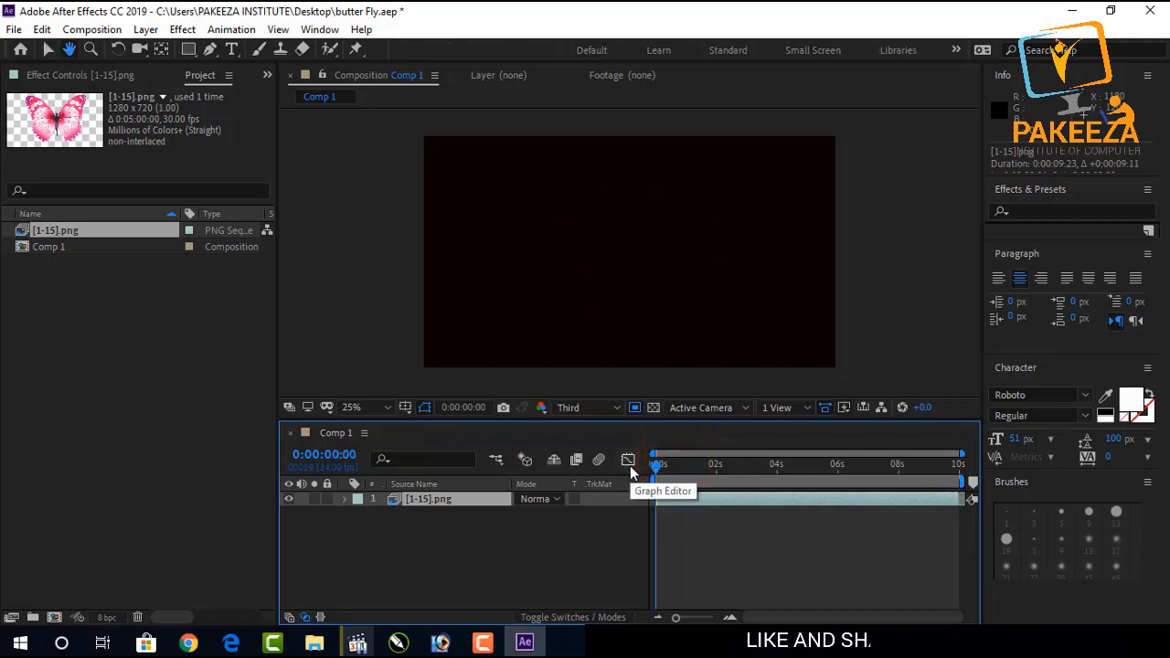
pyautogui.press('v')
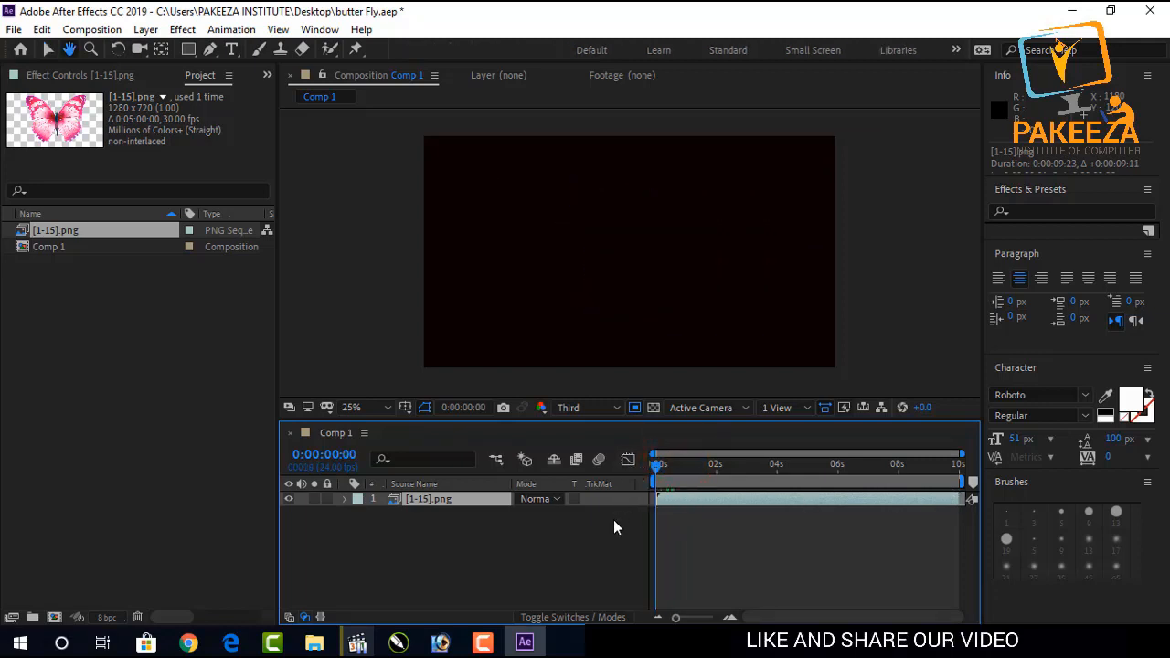
pyautogui.click(669, 542)
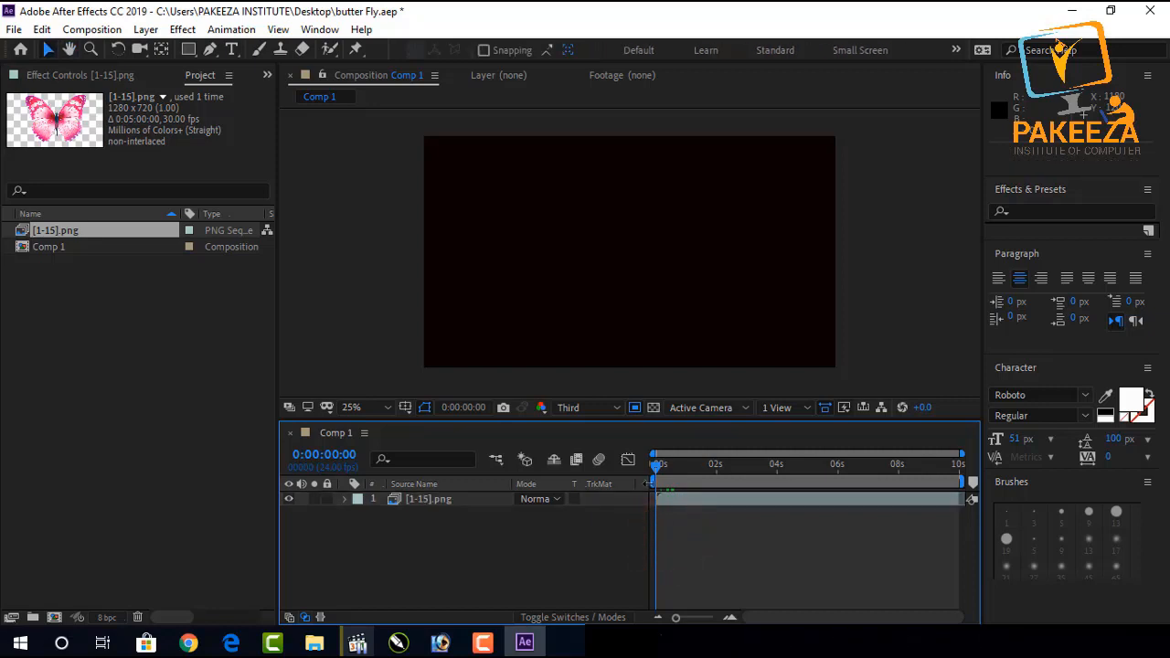
# Scrub through and play a preview of the butterfly animation.
pyautogui.click(656, 463)
pyautogui.moveTo(656, 463); pyautogui.dragTo(660, 464)
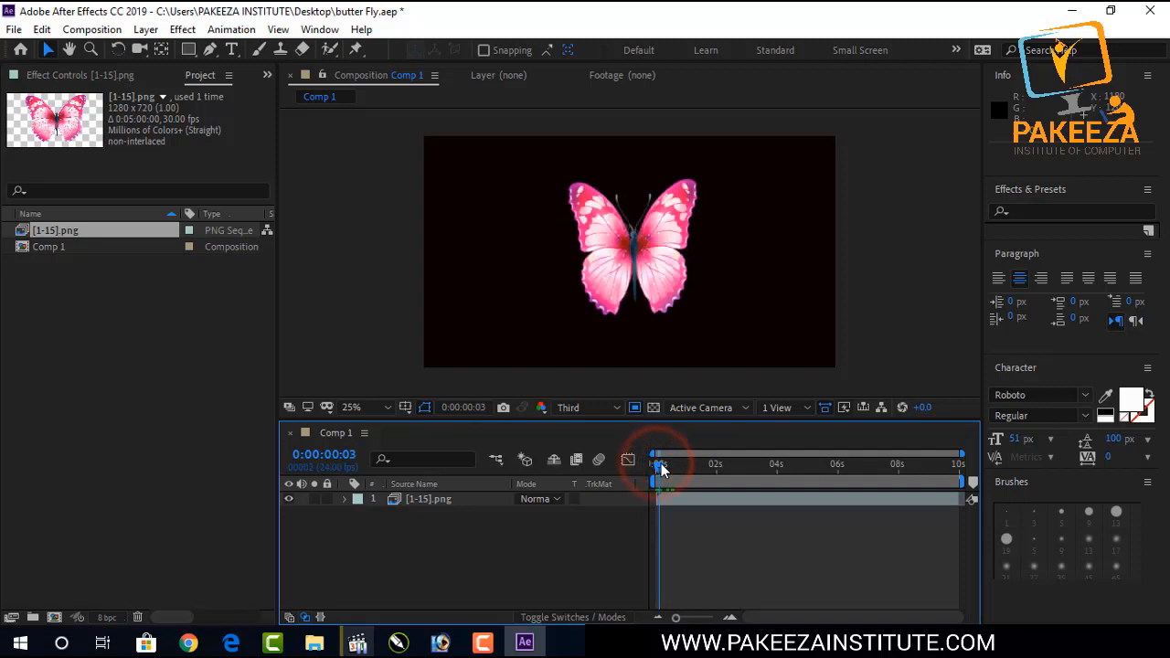
pyautogui.press('v')
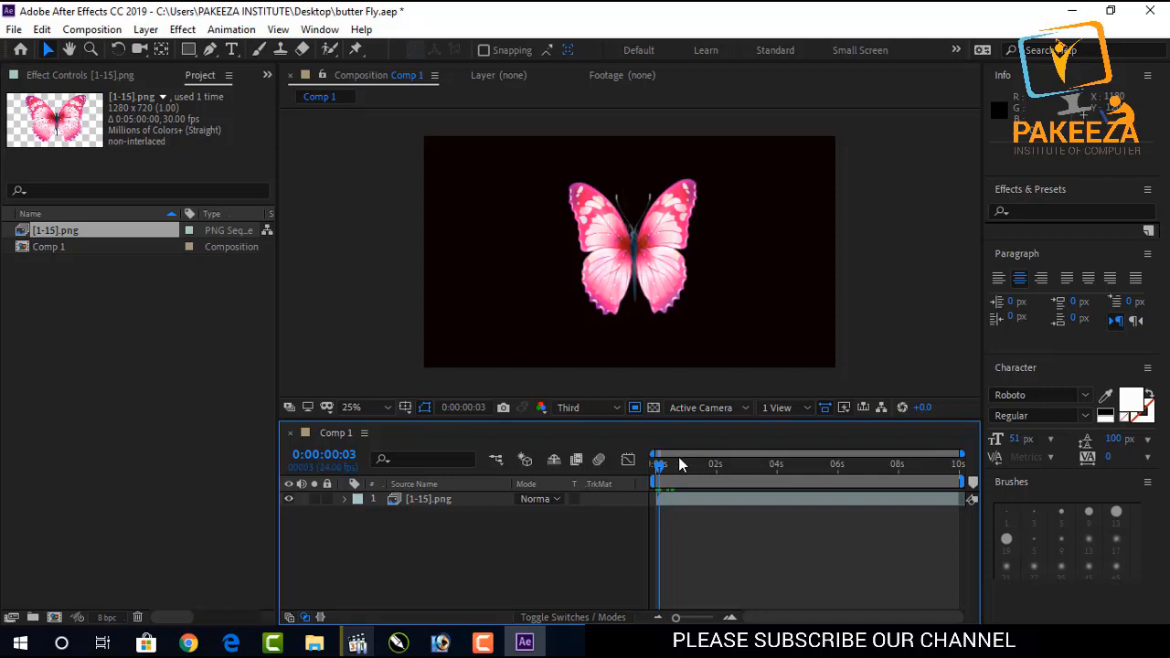
pyautogui.moveTo(660, 469); pyautogui.dragTo(665, 527)
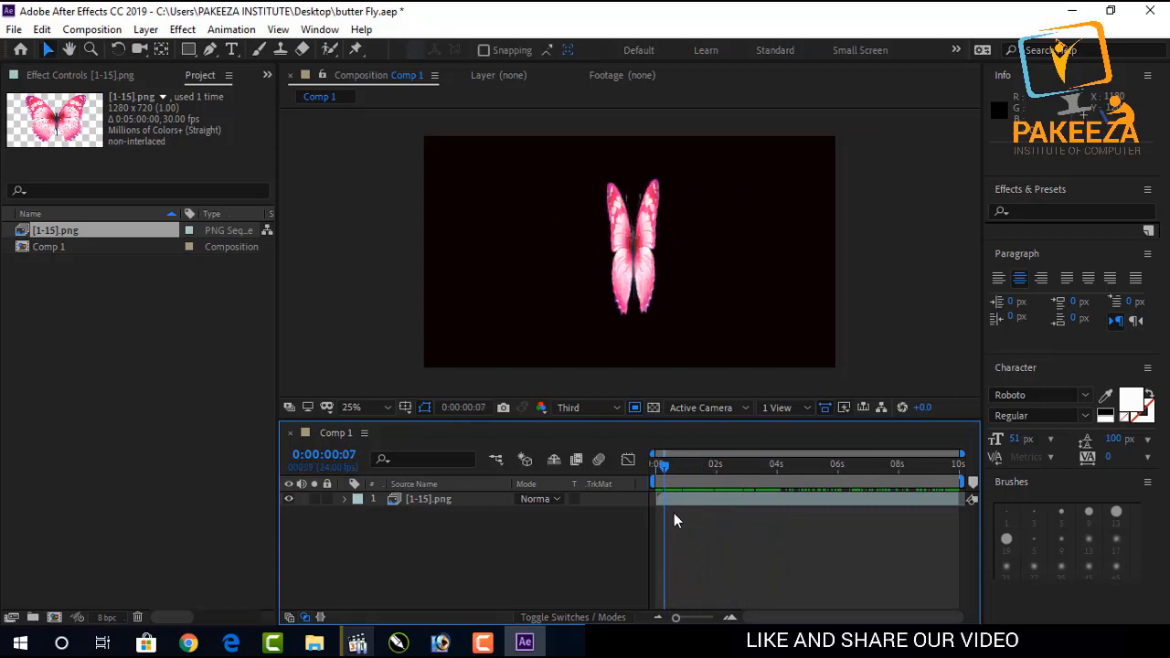
pyautogui.click(610, 542)
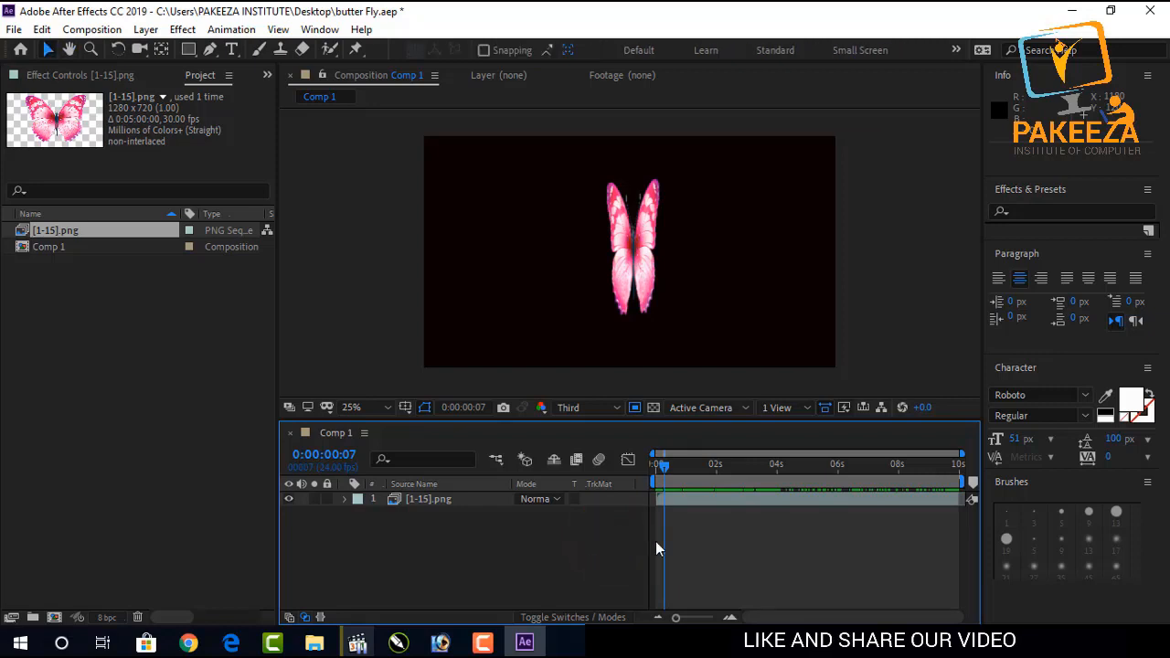
pyautogui.press('space')
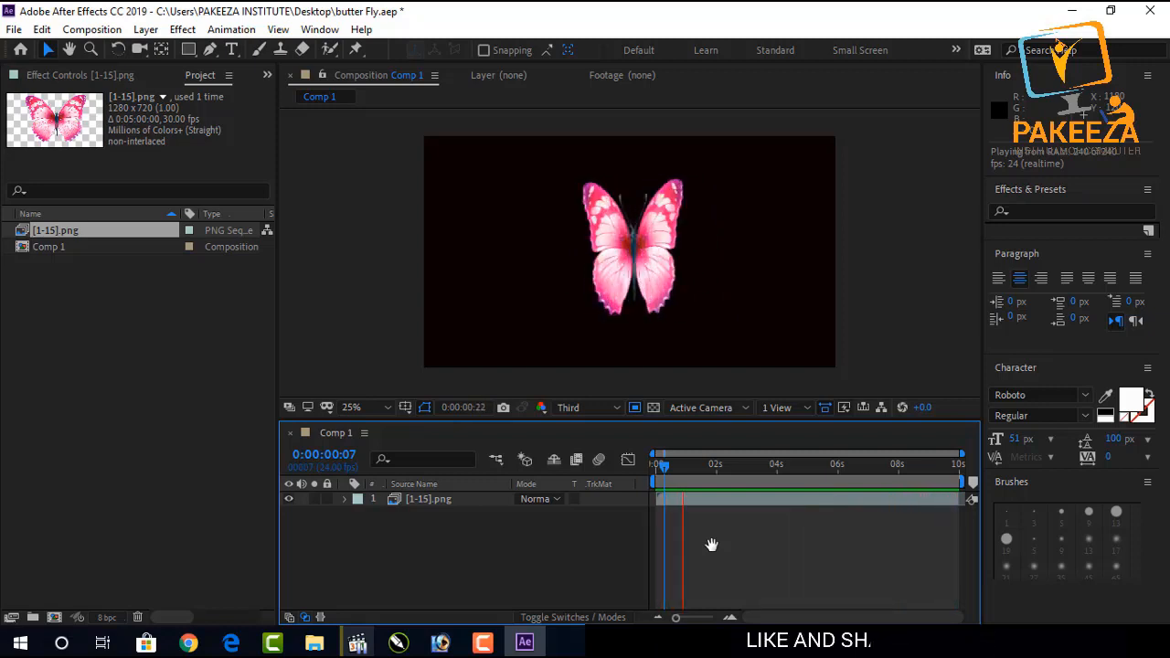
pyautogui.press('space')
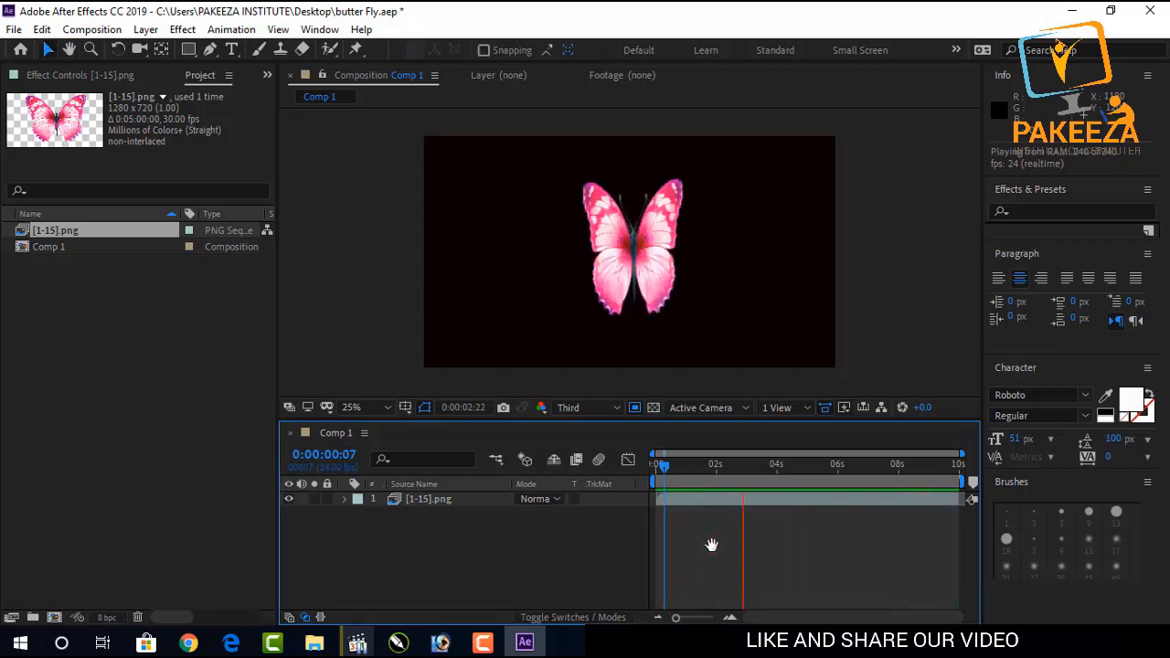
pyautogui.press('space')
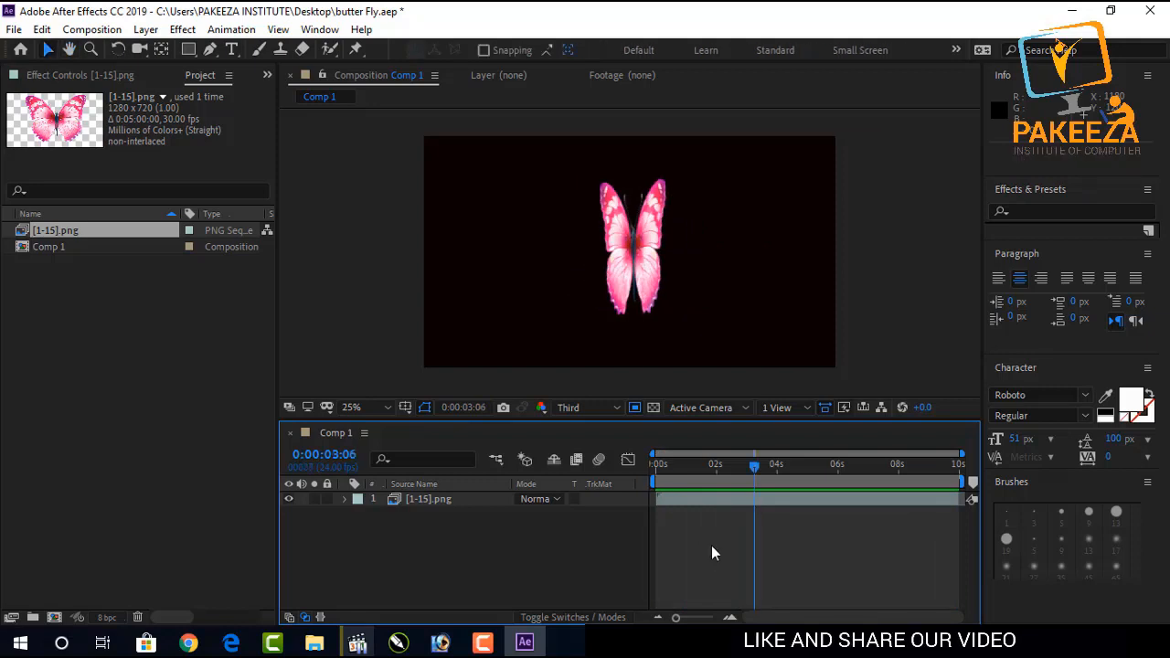
pyautogui.click(605, 551)
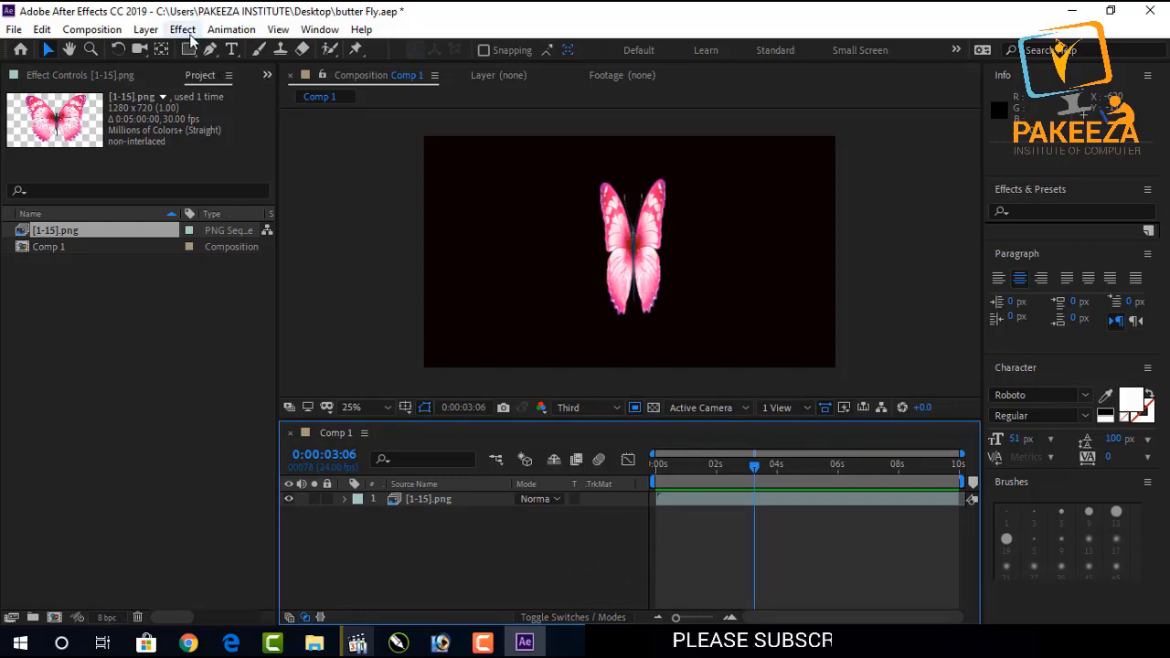
# Open the Motion Sketch panel and dock it above the Character panel.
pyautogui.click(320, 30)
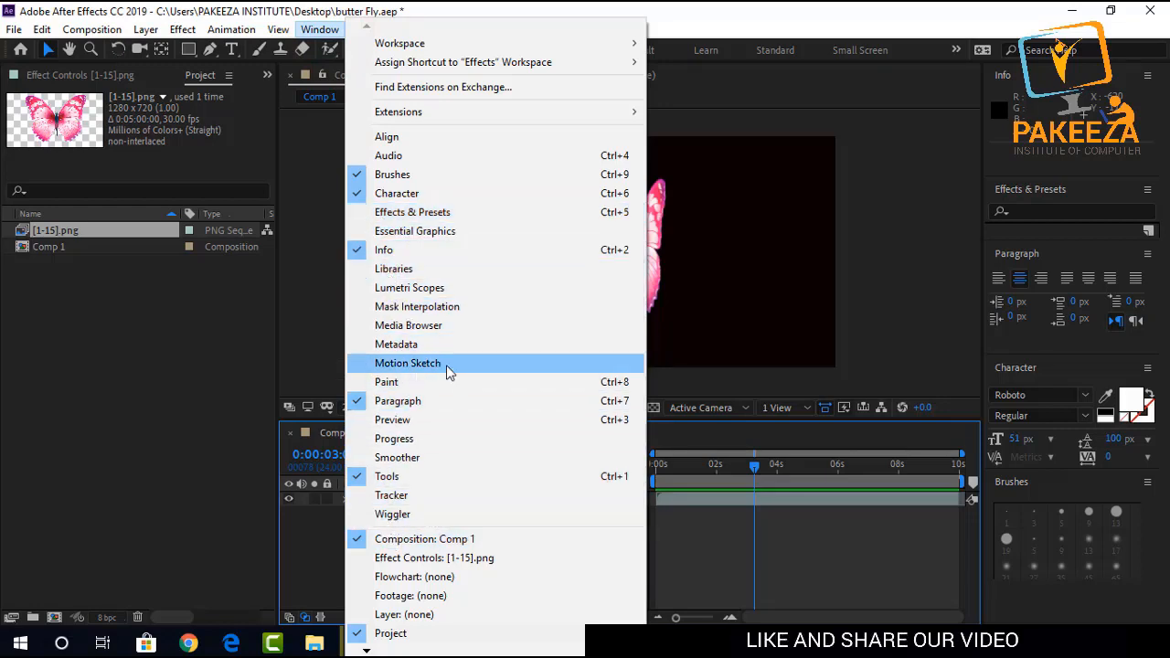
pyautogui.click(408, 363)
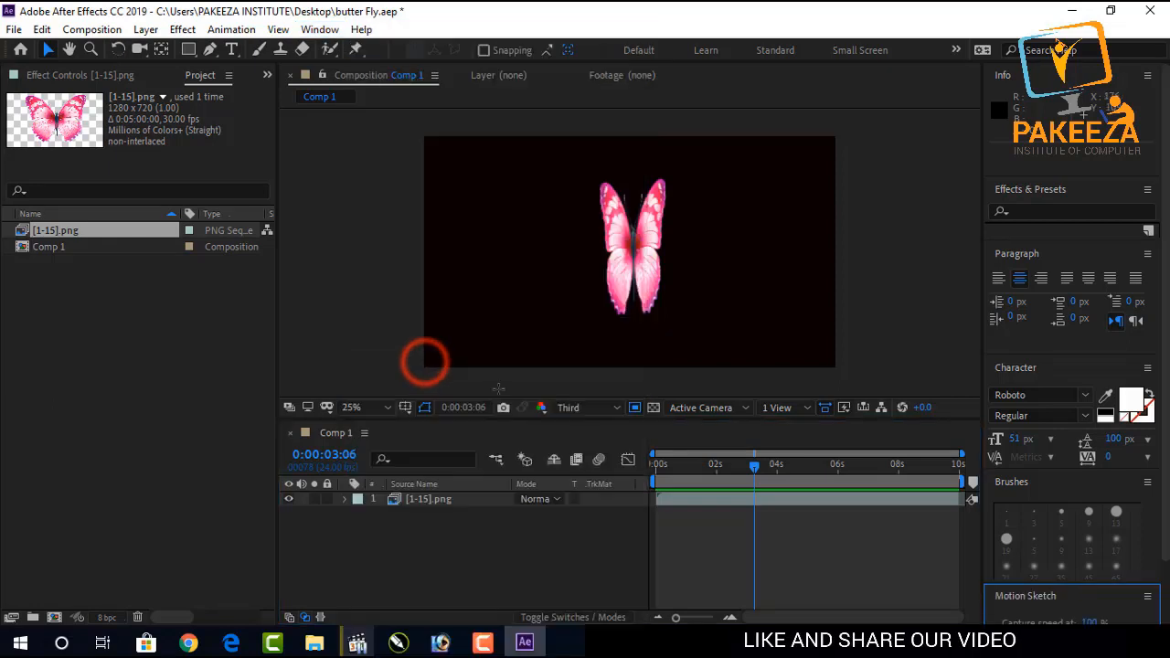
pyautogui.click(1074, 594)
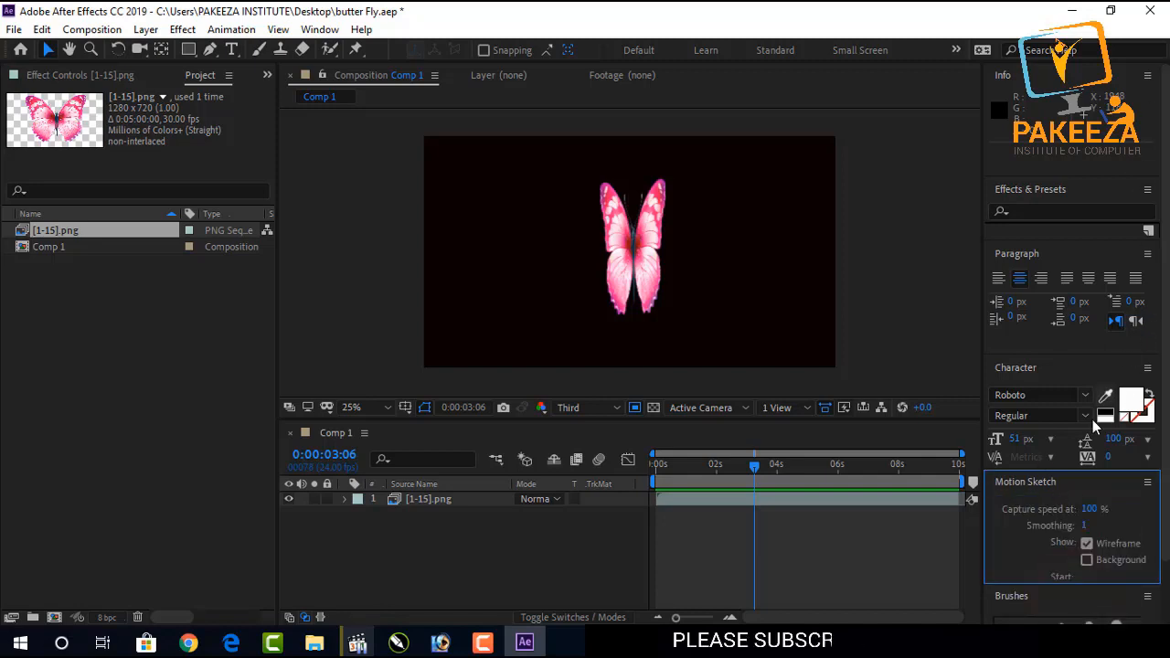
pyautogui.moveTo(1070, 478)
pyautogui.mouseDown()
pyautogui.moveTo(1074, 394)
pyautogui.moveTo(1067, 409)
pyautogui.mouseUp()
pyautogui.moveTo(1069, 470); pyautogui.dragTo(1080, 519)
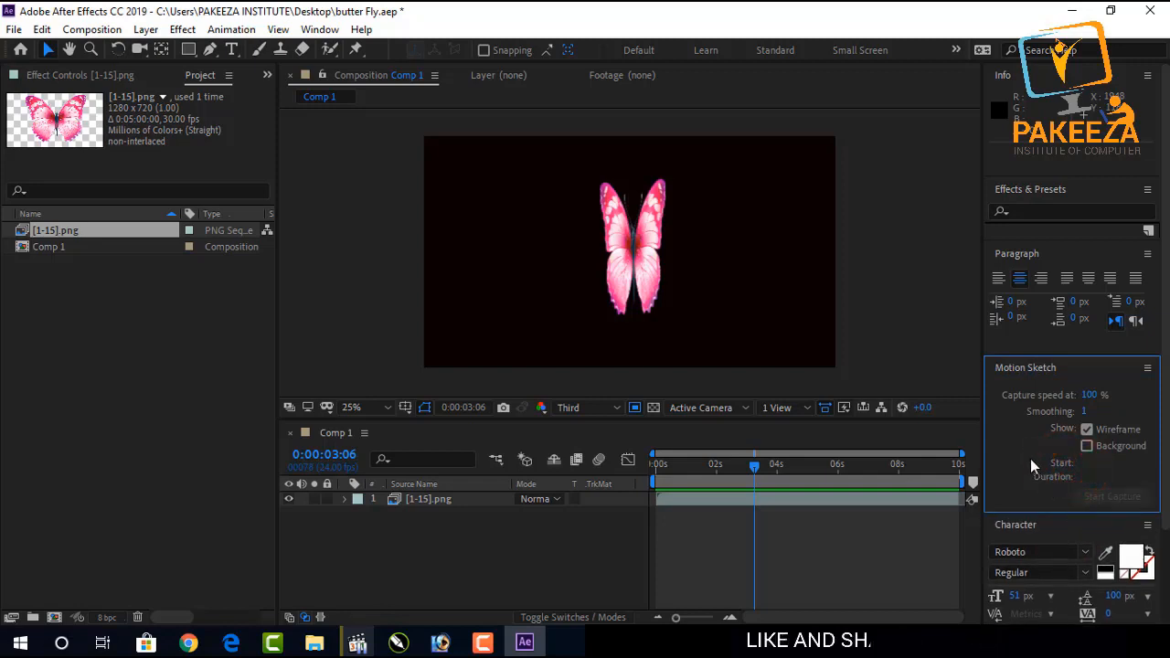
# Set Comp 1's duration to 0:00:15:00 in the composition settings.
pyautogui.click(734, 499)
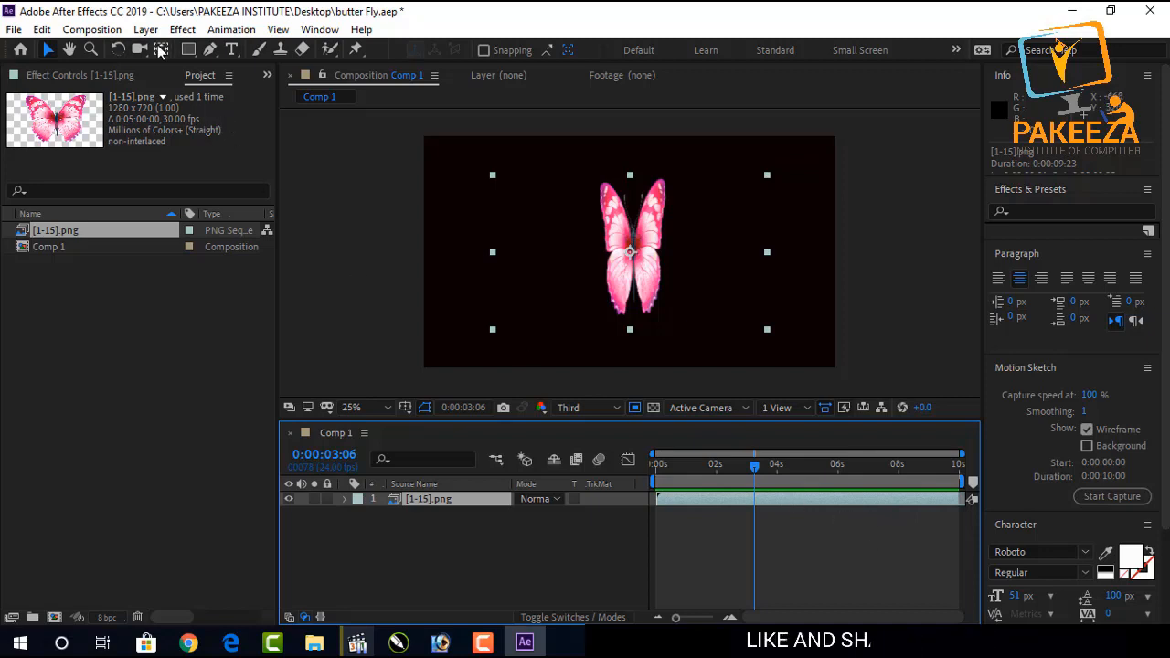
pyautogui.click(91, 29)
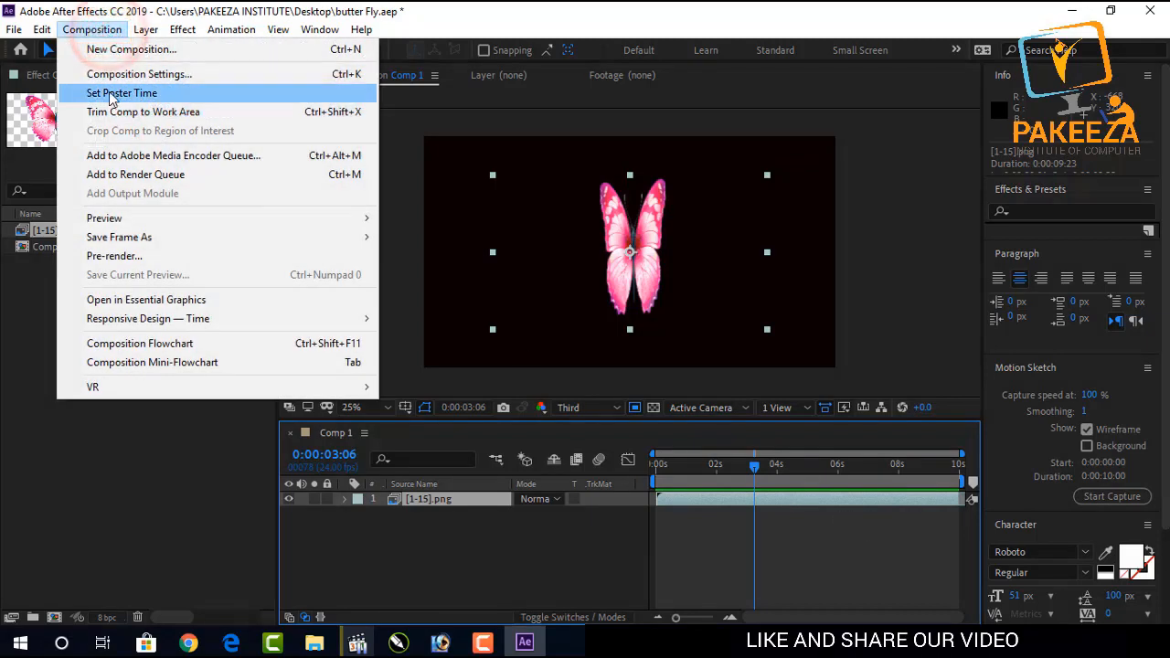
pyautogui.click(109, 80)
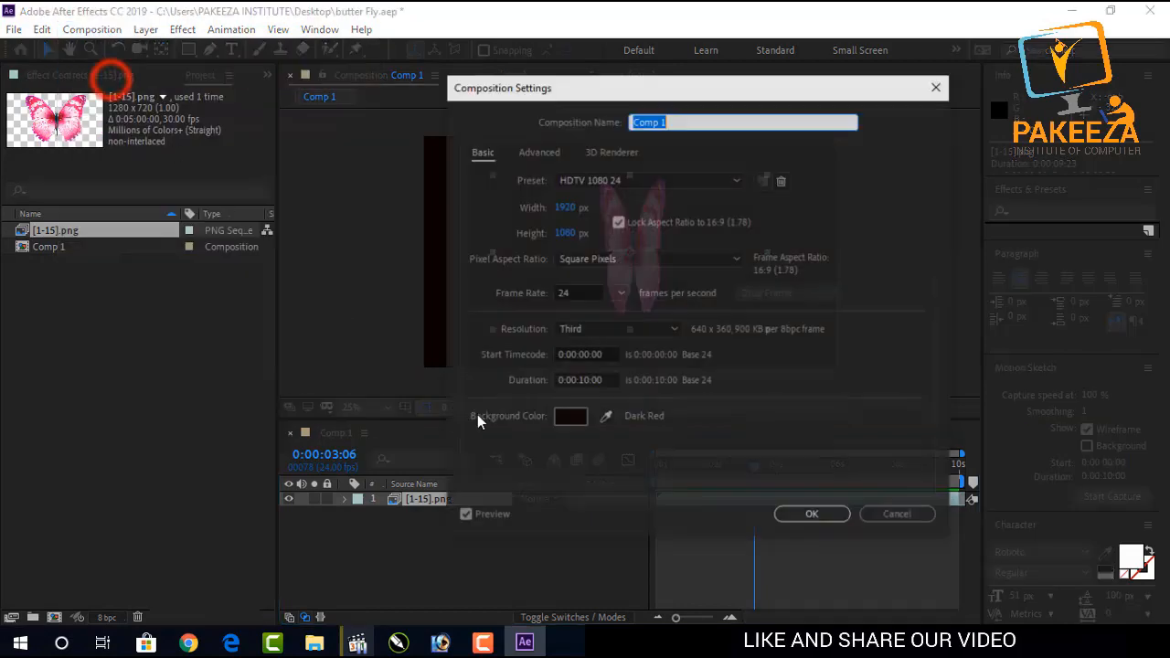
pyautogui.click(587, 378)
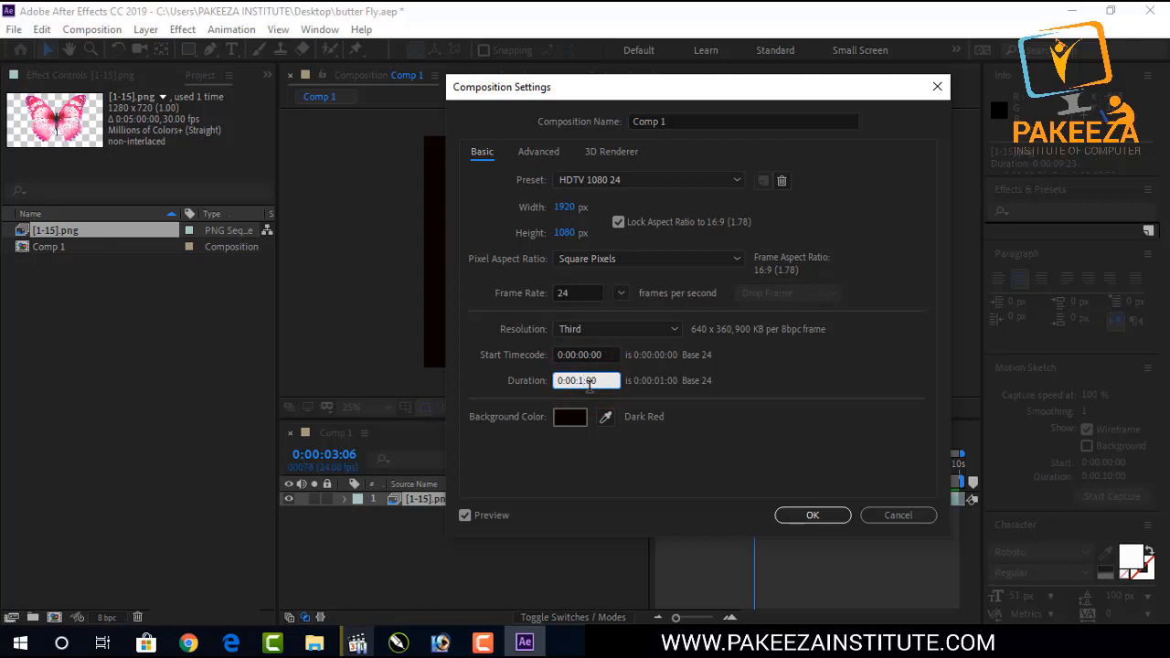
pyautogui.press('Return')
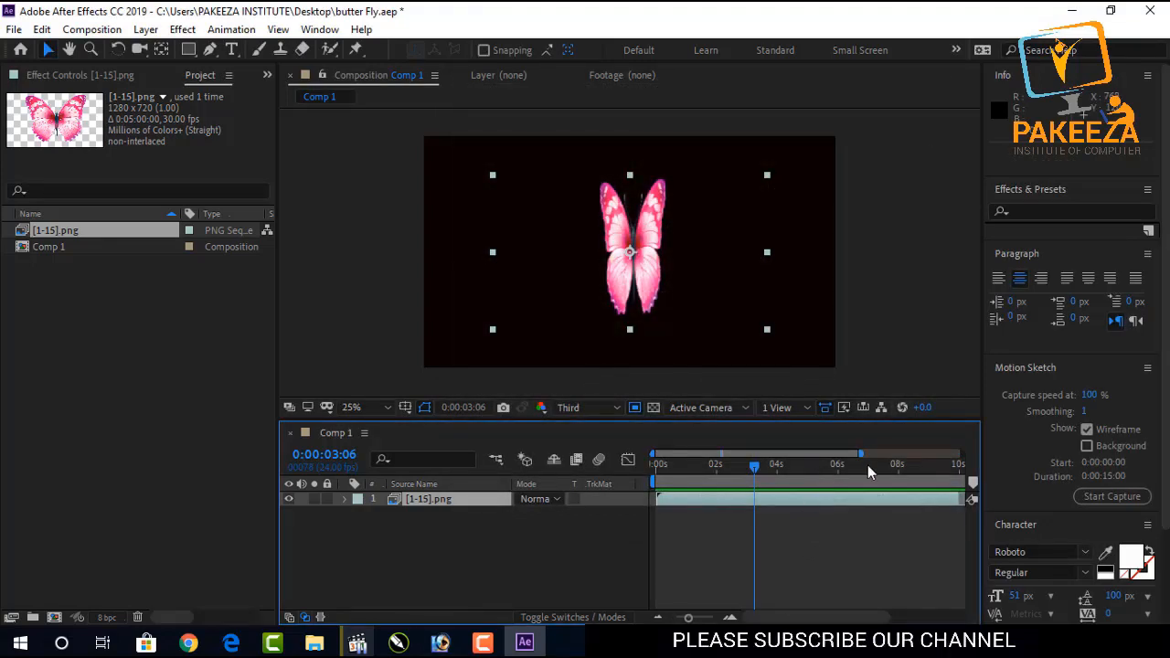
# Extend the work area and the butterfly layer to the 15-second end of the timeline.
pyautogui.moveTo(865, 456); pyautogui.dragTo(962, 454)
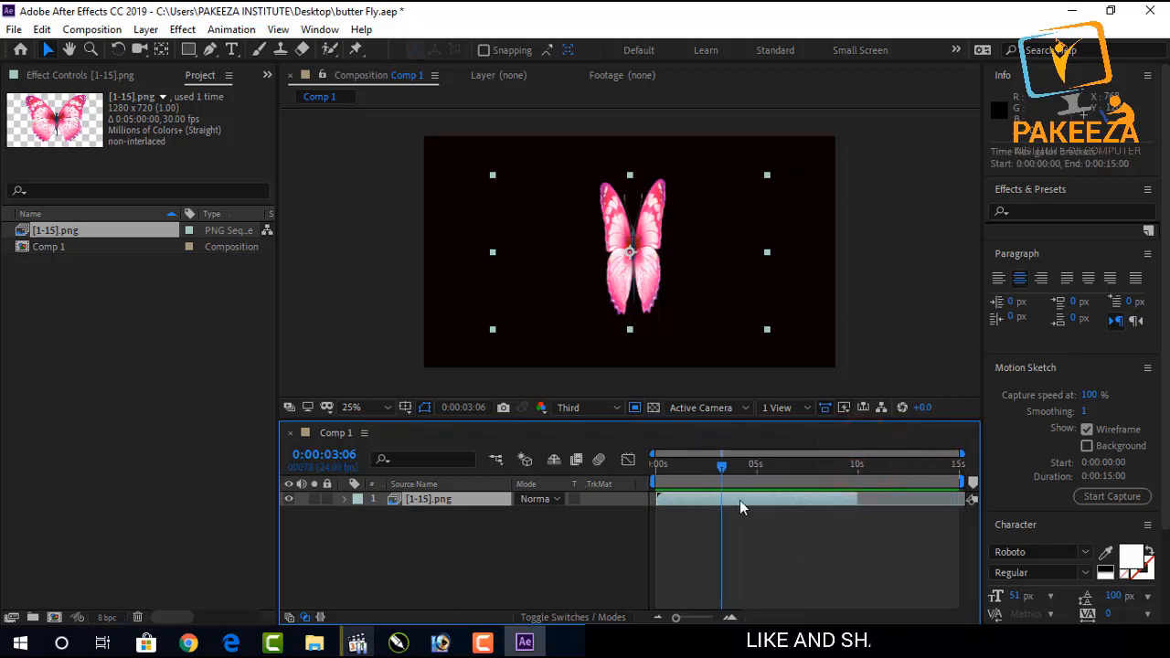
pyautogui.moveTo(856, 497); pyautogui.dragTo(958, 499)
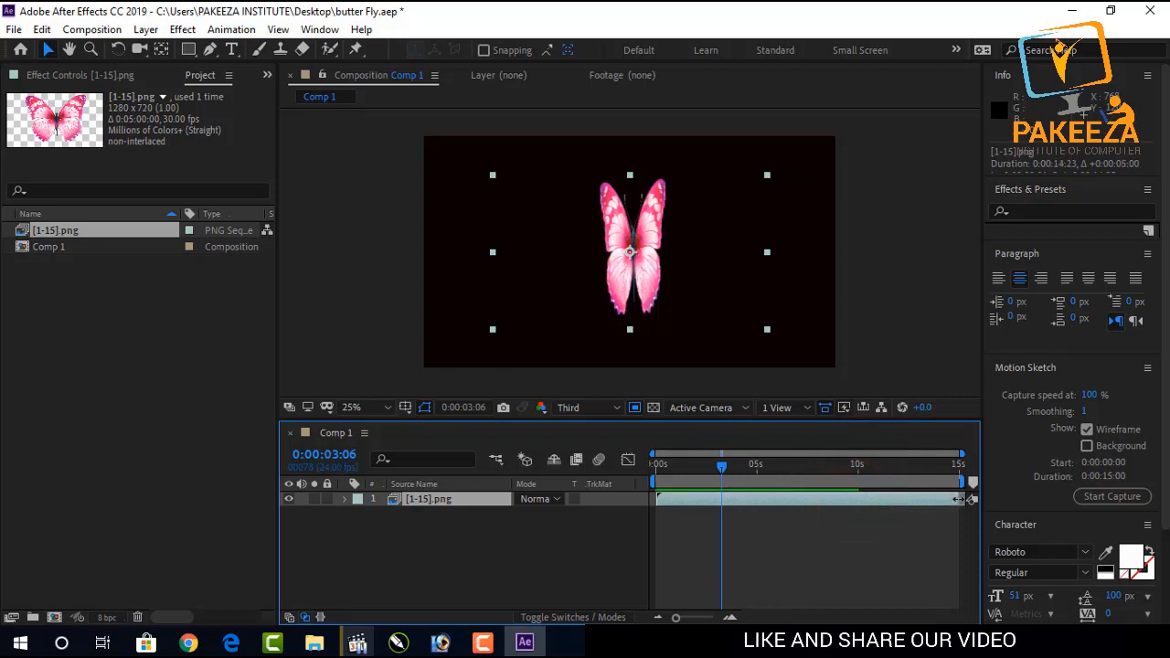
# Play a preview of the lengthened butterfly animation.
pyautogui.click(737, 530)
pyautogui.click(744, 503)
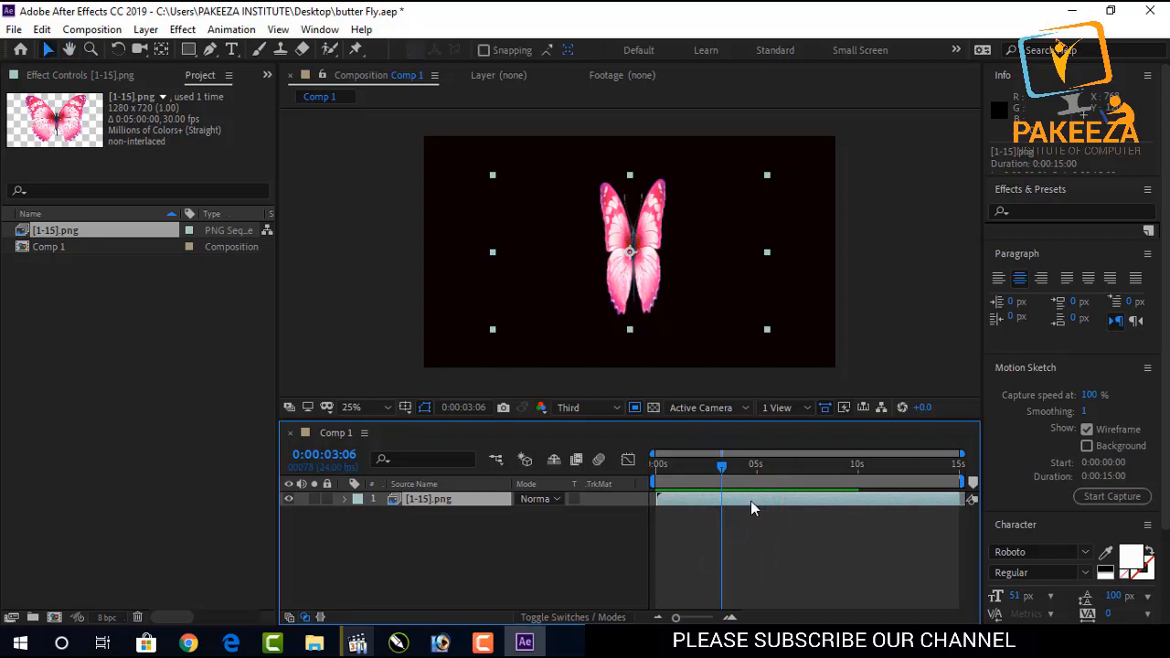
pyautogui.click(757, 524)
pyautogui.press('space')
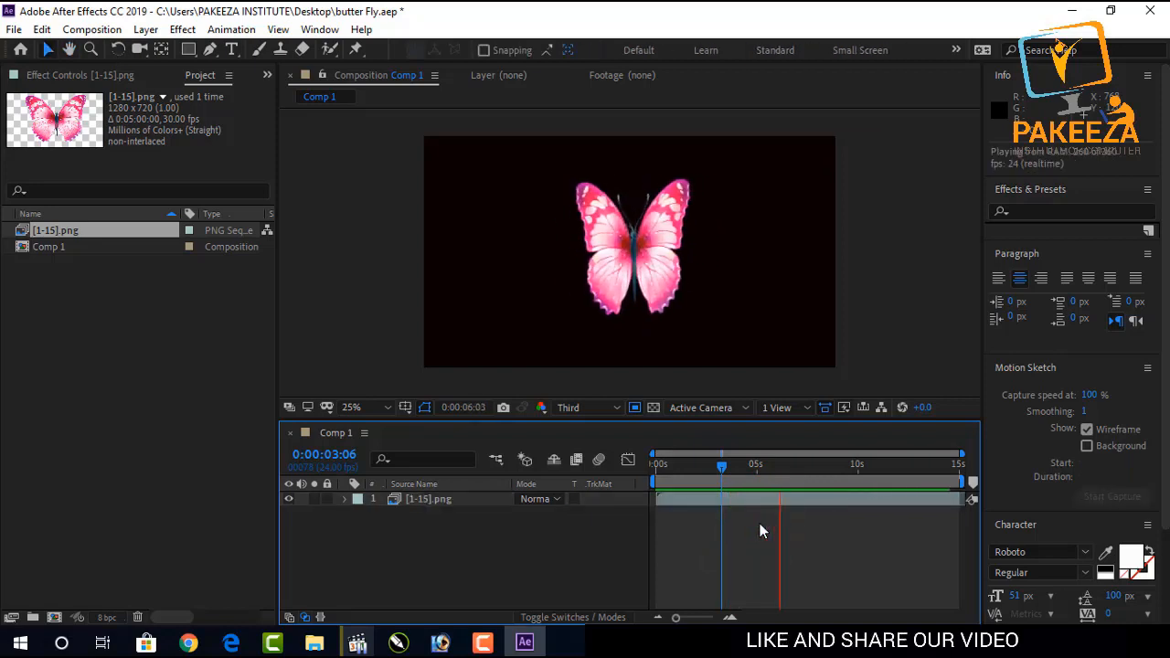
pyautogui.press('space')
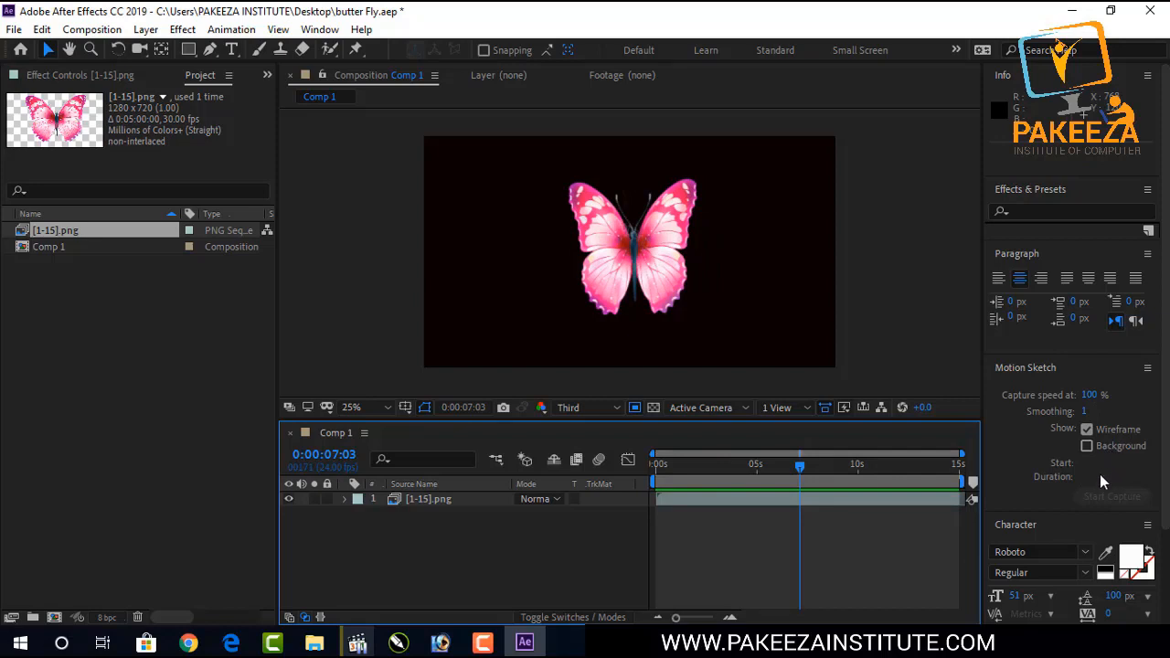
# Try recording a Motion Sketch path for the butterfly layer across the composition, then undo it.
pyautogui.click(868, 494)
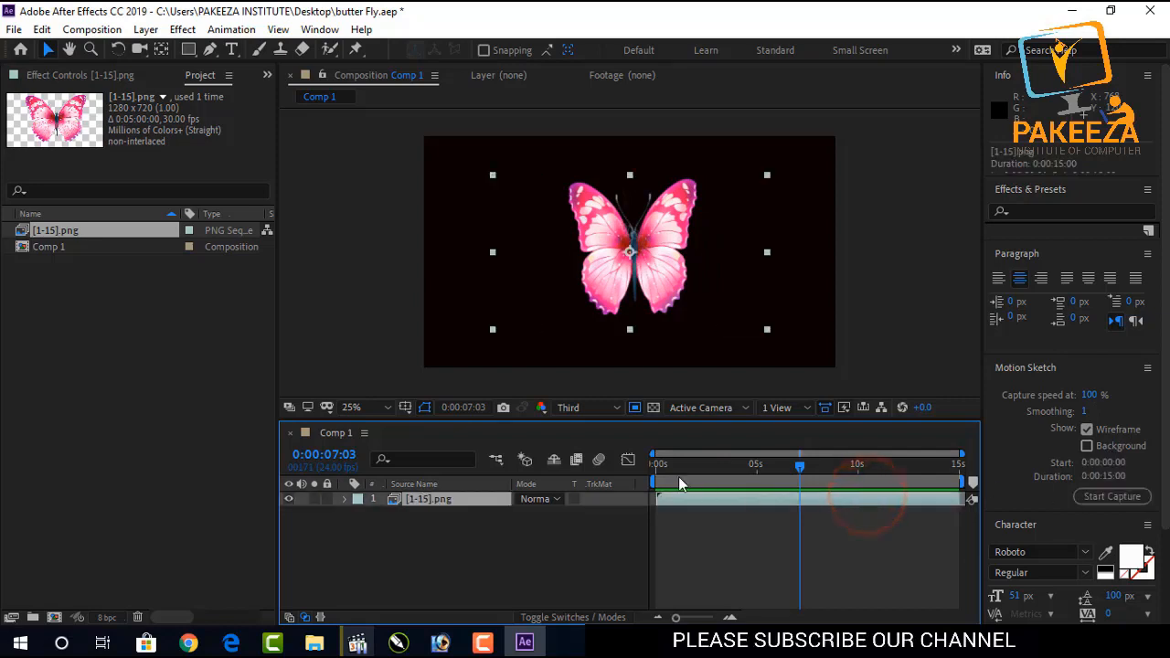
pyautogui.click(1086, 497)
pyautogui.moveTo(436, 349)
pyautogui.mouseDown()
pyautogui.moveTo(508, 314)
pyautogui.moveTo(604, 334)
pyautogui.moveTo(628, 301)
pyautogui.moveTo(683, 333)
pyautogui.moveTo(742, 302)
pyautogui.moveTo(738, 252)
pyautogui.moveTo(710, 214)
pyautogui.moveTo(658, 201)
pyautogui.moveTo(656, 224)
pyautogui.moveTo(734, 301)
pyautogui.moveTo(793, 312)
pyautogui.moveTo(796, 270)
pyautogui.moveTo(753, 200)
pyautogui.moveTo(632, 169)
pyautogui.moveTo(612, 184)
pyautogui.moveTo(620, 248)
pyautogui.moveTo(598, 274)
pyautogui.moveTo(551, 208)
pyautogui.moveTo(474, 188)
pyautogui.moveTo(488, 298)
pyautogui.mouseUp()
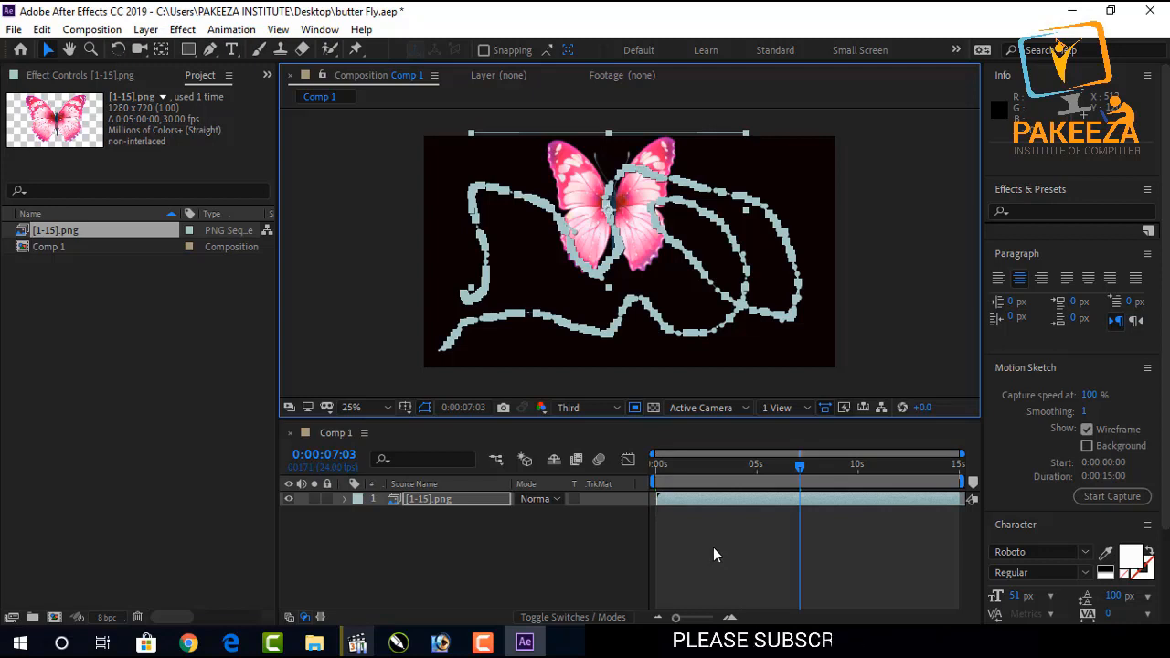
pyautogui.hotkey('ctrl', 'z')
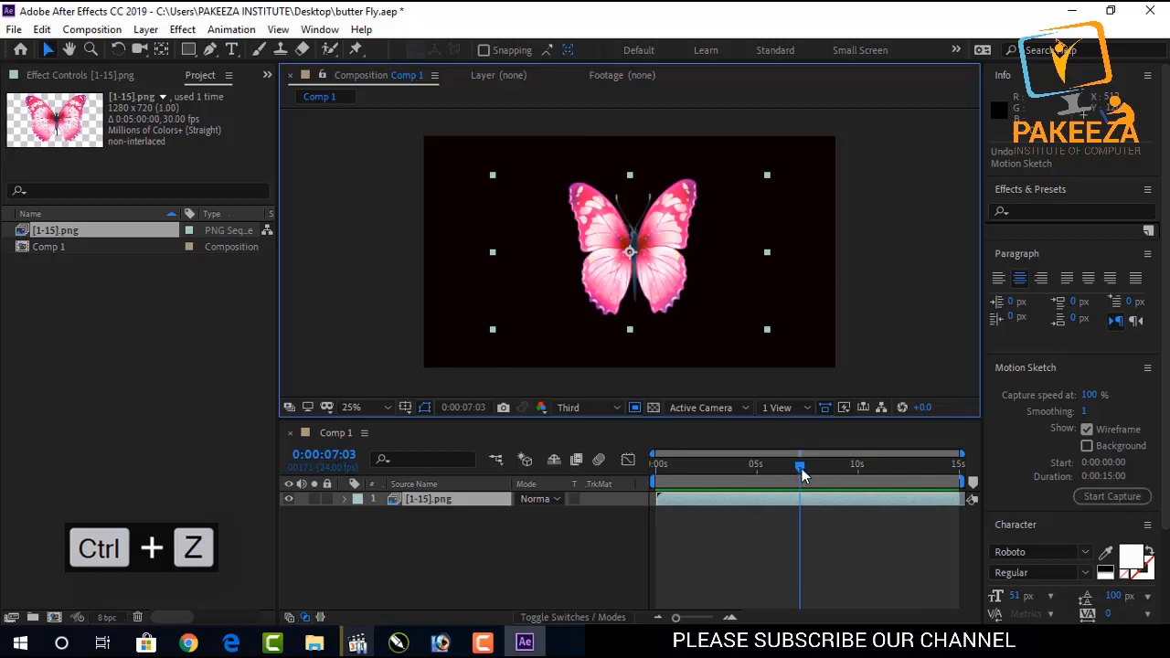
# Move to 0:00:00:06 and retry the Motion Sketch path twice, undoing each attempt.
pyautogui.moveTo(801, 468); pyautogui.dragTo(662, 477)
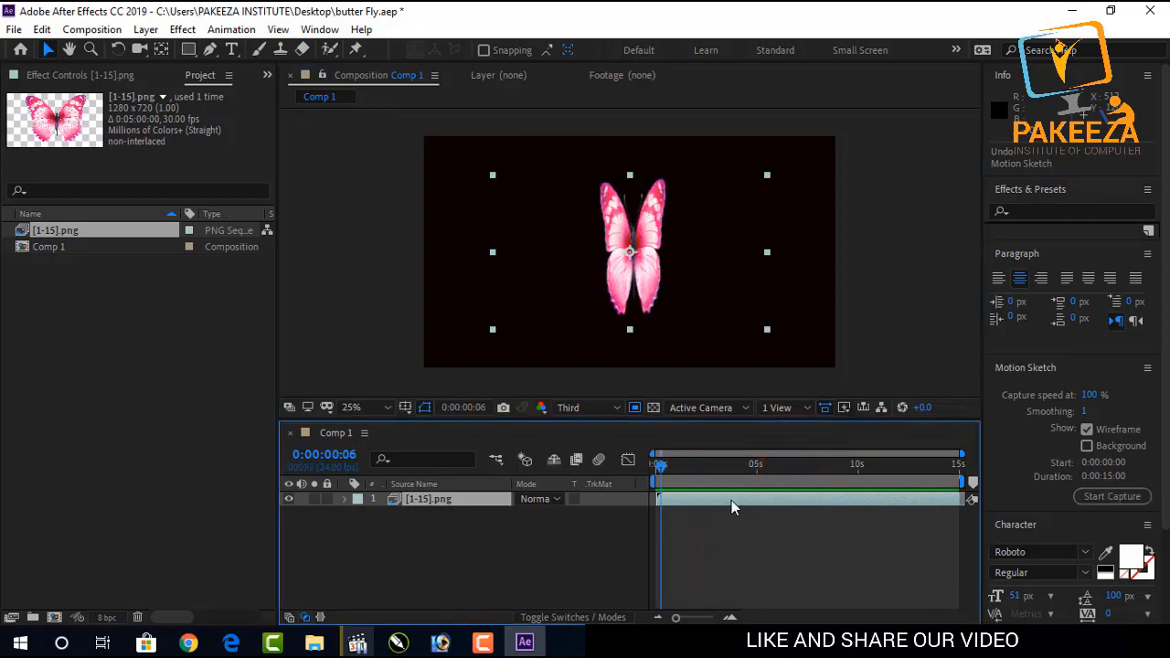
pyautogui.click(1080, 494)
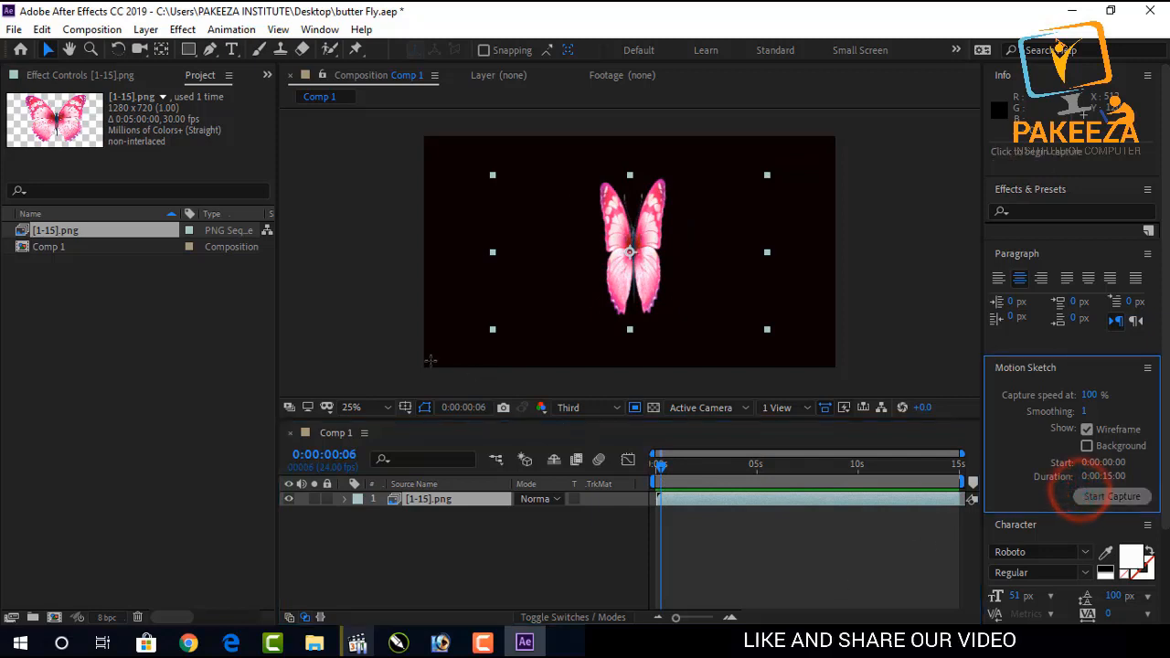
pyautogui.moveTo(422, 366)
pyautogui.mouseDown()
pyautogui.moveTo(456, 327)
pyautogui.moveTo(473, 261)
pyautogui.moveTo(499, 248)
pyautogui.moveTo(528, 273)
pyautogui.moveTo(534, 341)
pyautogui.moveTo(510, 344)
pyautogui.moveTo(499, 325)
pyautogui.moveTo(563, 272)
pyautogui.moveTo(662, 289)
pyautogui.moveTo(665, 323)
pyautogui.moveTo(623, 334)
pyautogui.moveTo(591, 303)
pyautogui.moveTo(673, 232)
pyautogui.moveTo(752, 246)
pyautogui.moveTo(785, 296)
pyautogui.moveTo(764, 330)
pyautogui.moveTo(740, 317)
pyautogui.moveTo(737, 261)
pyautogui.moveTo(769, 217)
pyautogui.moveTo(752, 177)
pyautogui.moveTo(725, 170)
pyautogui.moveTo(664, 201)
pyautogui.moveTo(625, 185)
pyautogui.moveTo(572, 211)
pyautogui.mouseUp()
pyautogui.moveTo(537, 187)
pyautogui.mouseDown()
pyautogui.moveTo(490, 170)
pyautogui.moveTo(480, 189)
pyautogui.moveTo(604, 398)
pyautogui.moveTo(575, 352)
pyautogui.mouseUp()
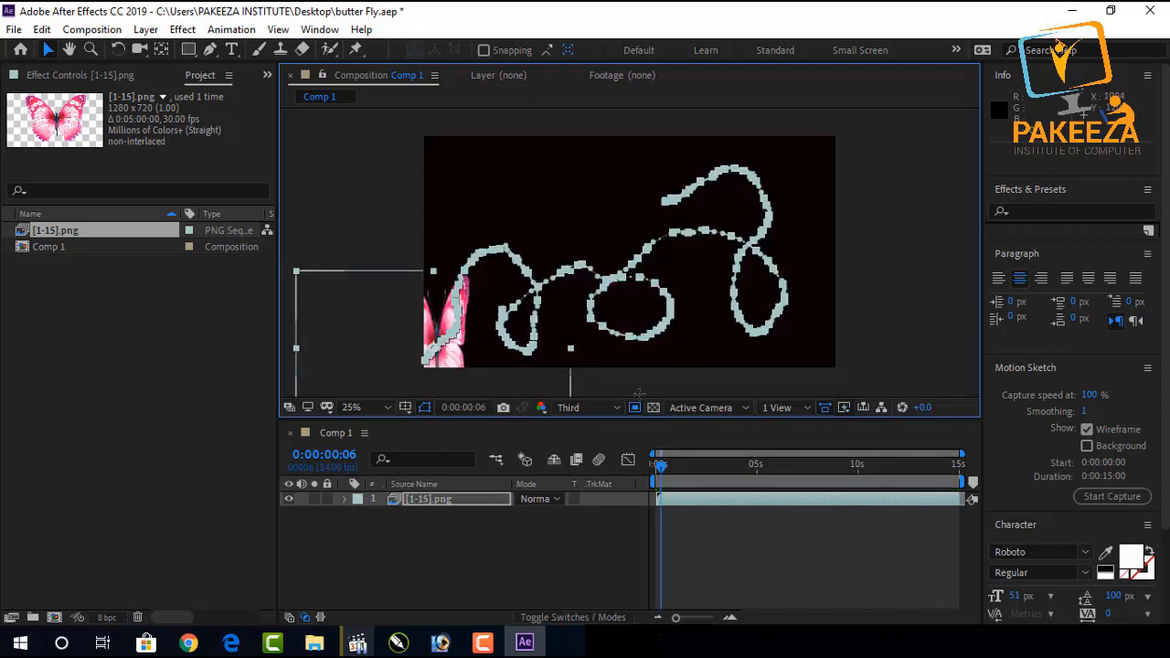
pyautogui.hotkey('ctrl', 'z')
pyautogui.click(1098, 502)
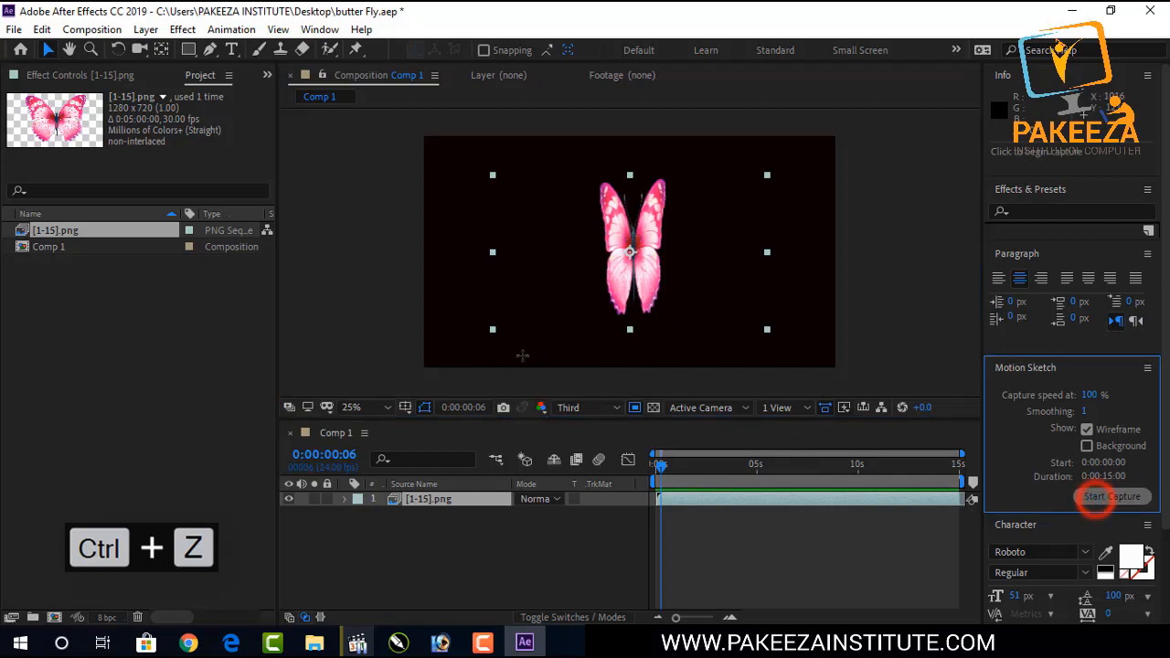
pyautogui.moveTo(408, 352)
pyautogui.mouseDown()
pyautogui.moveTo(480, 308)
pyautogui.moveTo(486, 263)
pyautogui.moveTo(456, 211)
pyautogui.moveTo(489, 261)
pyautogui.moveTo(577, 286)
pyautogui.moveTo(628, 239)
pyautogui.moveTo(652, 241)
pyautogui.moveTo(718, 313)
pyautogui.moveTo(757, 311)
pyautogui.moveTo(774, 274)
pyautogui.moveTo(741, 227)
pyautogui.moveTo(644, 203)
pyautogui.moveTo(613, 238)
pyautogui.moveTo(662, 299)
pyautogui.moveTo(632, 328)
pyautogui.moveTo(588, 324)
pyautogui.moveTo(557, 277)
pyautogui.moveTo(563, 234)
pyautogui.moveTo(550, 216)
pyautogui.moveTo(535, 253)
pyautogui.moveTo(542, 318)
pyautogui.mouseUp()
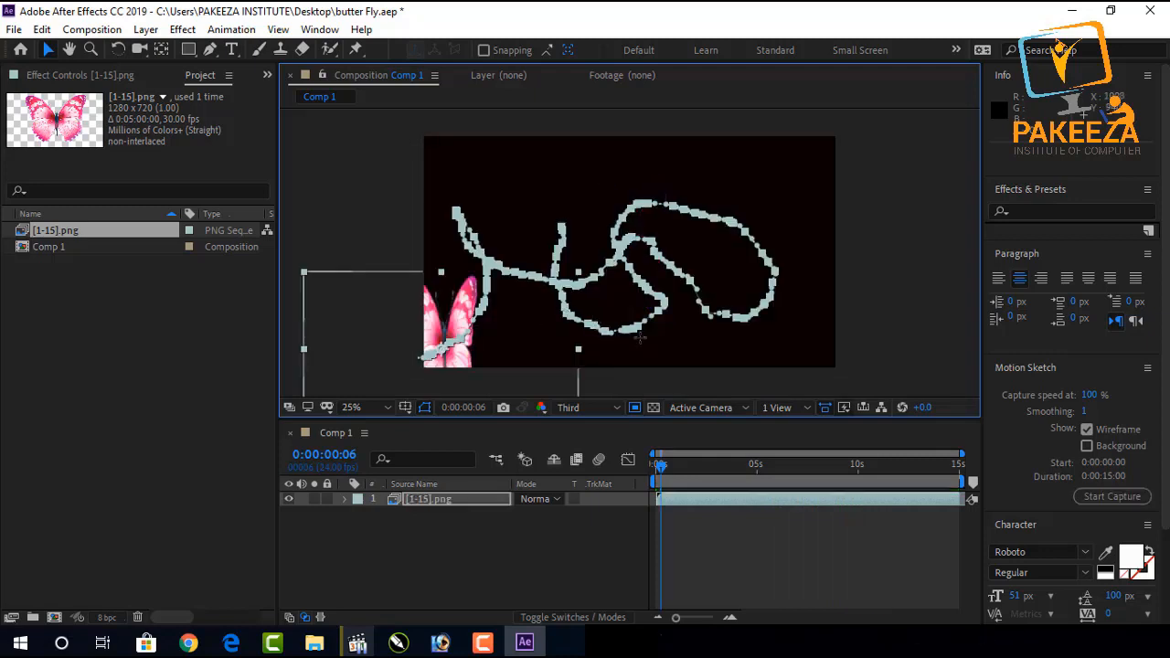
pyautogui.hotkey('ctrl', 'z')
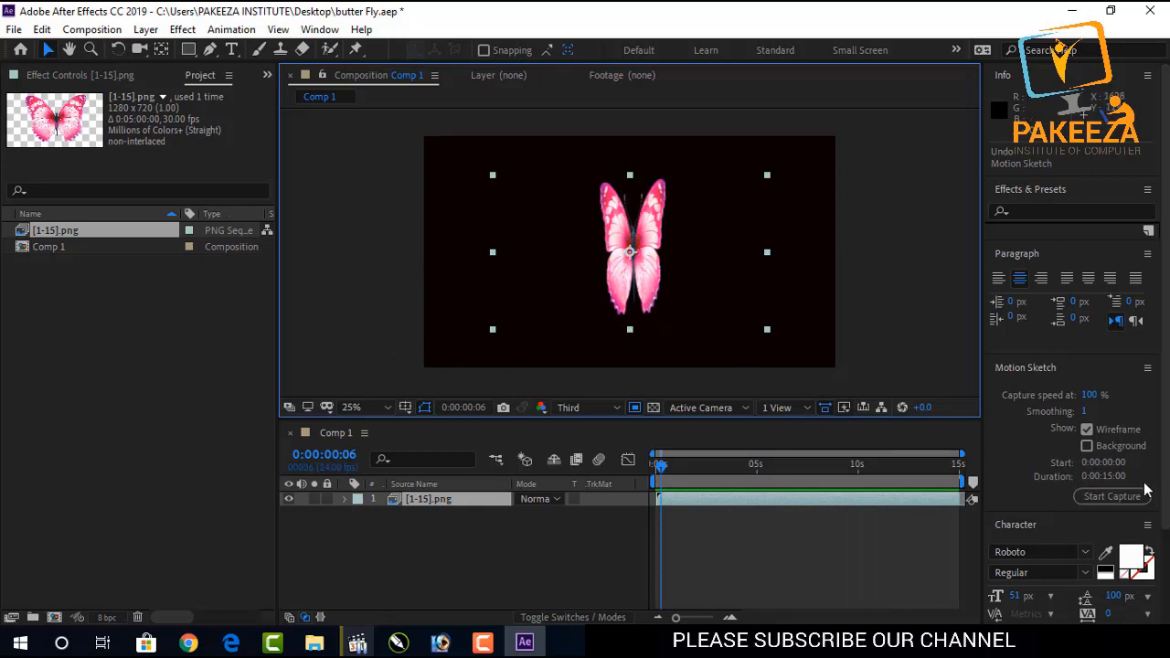
# Set the Motion Sketch smoothing to 2.
pyautogui.click(1086, 410)
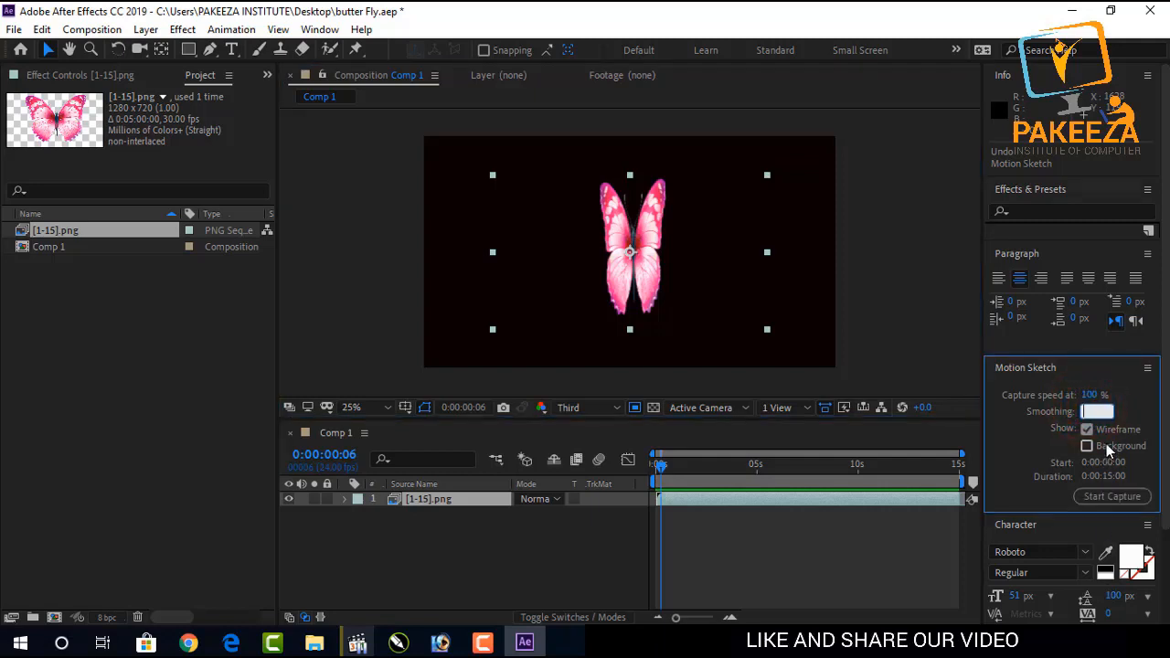
pyautogui.write('2')
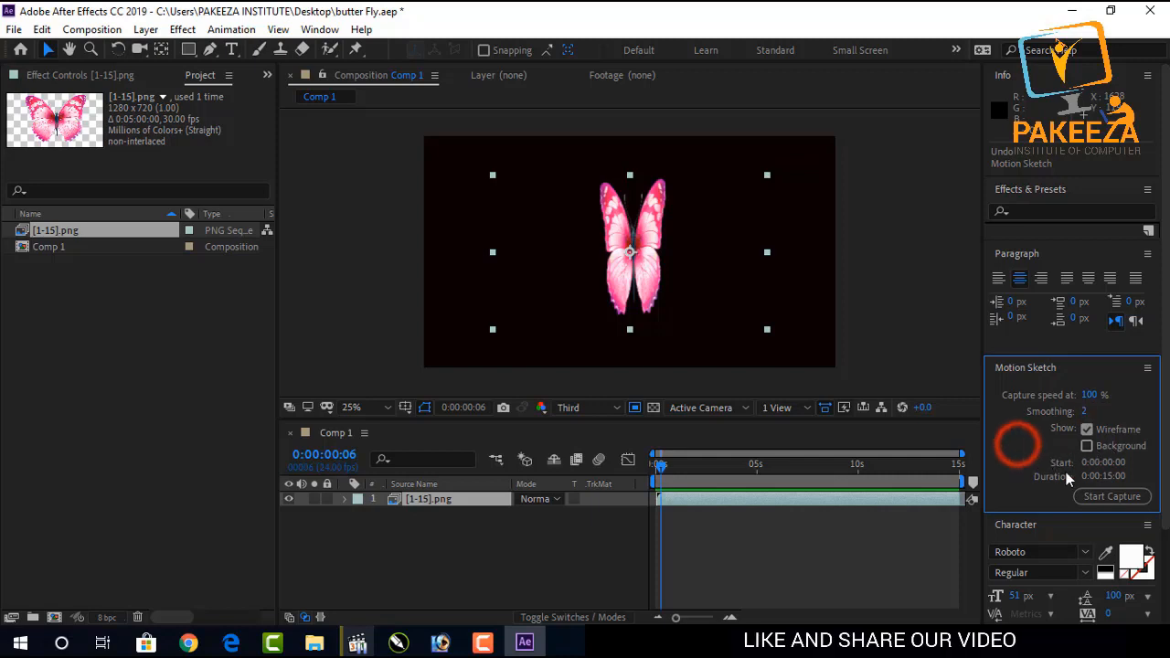
# Record a Motion Sketch path for the butterfly across the composition, preview it, and undo it.
pyautogui.moveTo(412, 368)
pyautogui.mouseDown()
pyautogui.moveTo(437, 355)
pyautogui.moveTo(486, 294)
pyautogui.moveTo(472, 218)
pyautogui.moveTo(455, 240)
pyautogui.moveTo(457, 271)
pyautogui.moveTo(503, 312)
pyautogui.moveTo(583, 317)
pyautogui.moveTo(633, 253)
pyautogui.moveTo(620, 212)
pyautogui.moveTo(557, 230)
pyautogui.moveTo(544, 268)
pyautogui.moveTo(599, 334)
pyautogui.moveTo(709, 326)
pyautogui.moveTo(772, 249)
pyautogui.moveTo(748, 205)
pyautogui.moveTo(708, 216)
pyautogui.moveTo(683, 266)
pyautogui.moveTo(702, 305)
pyautogui.moveTo(755, 330)
pyautogui.moveTo(805, 274)
pyautogui.moveTo(813, 163)
pyautogui.moveTo(794, 147)
pyautogui.moveTo(766, 146)
pyautogui.moveTo(701, 174)
pyautogui.moveTo(679, 203)
pyautogui.moveTo(621, 163)
pyautogui.moveTo(588, 162)
pyautogui.moveTo(539, 175)
pyautogui.moveTo(524, 226)
pyautogui.mouseUp()
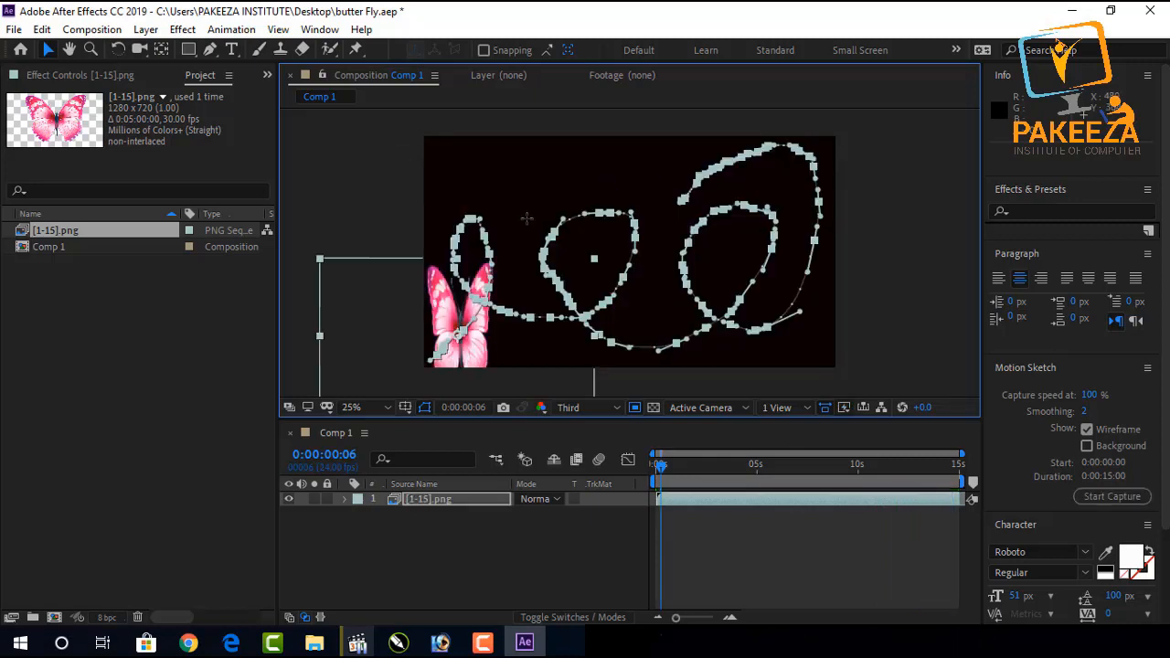
pyautogui.press('space')
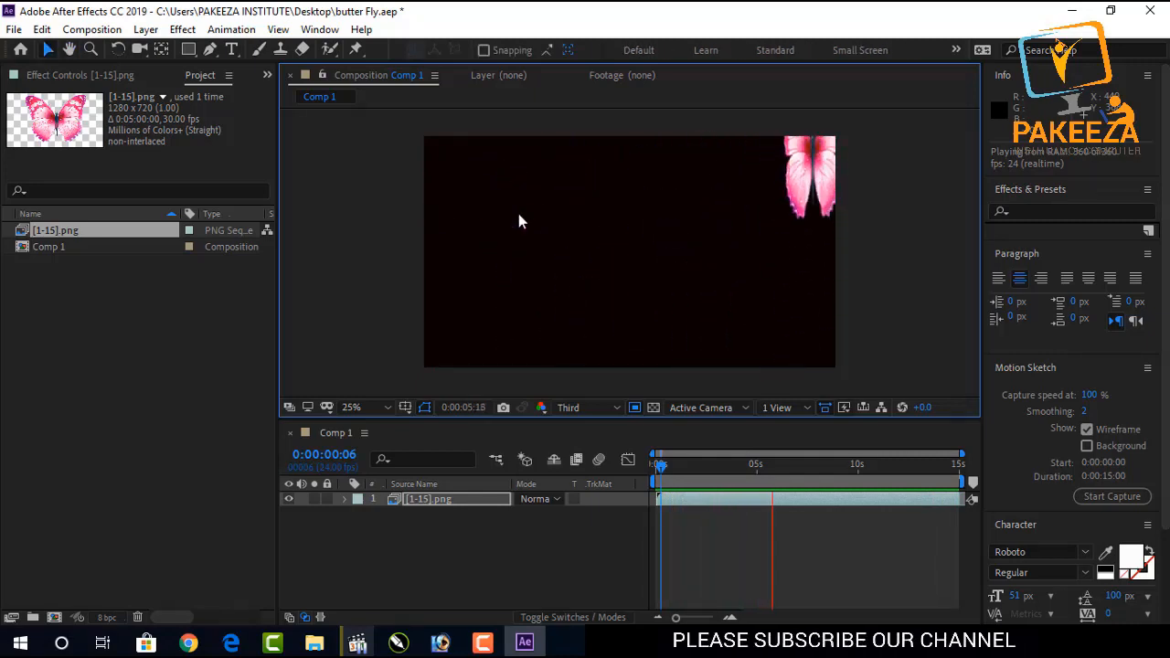
pyautogui.hotkey('ctrl', 'z')
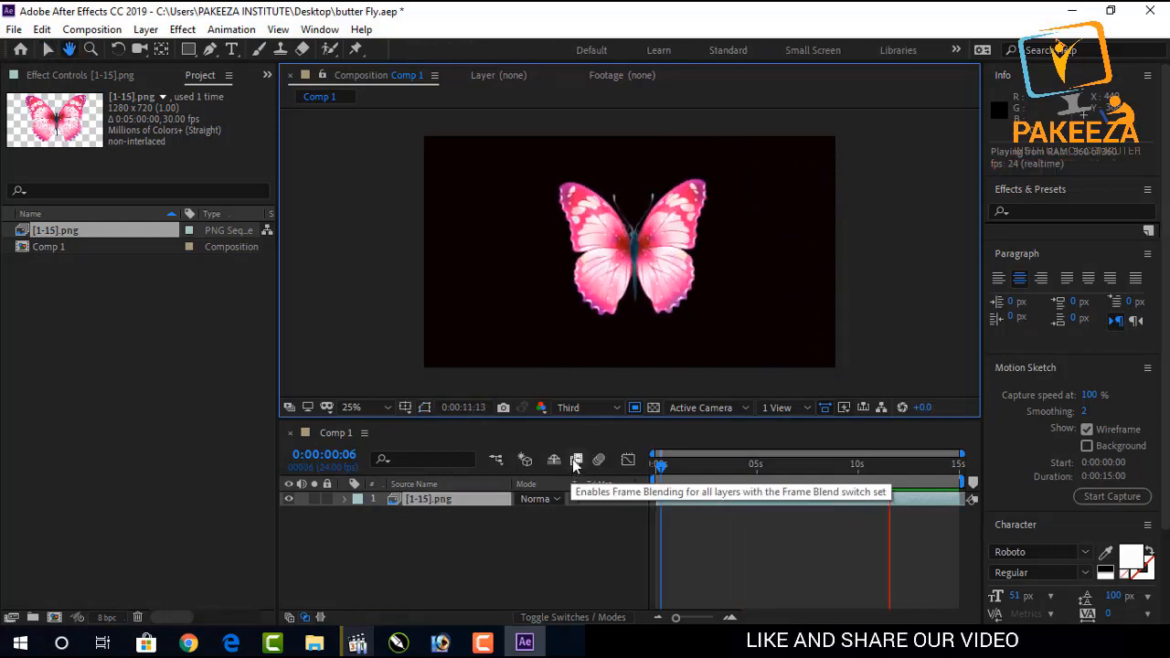
pyautogui.click(677, 530)
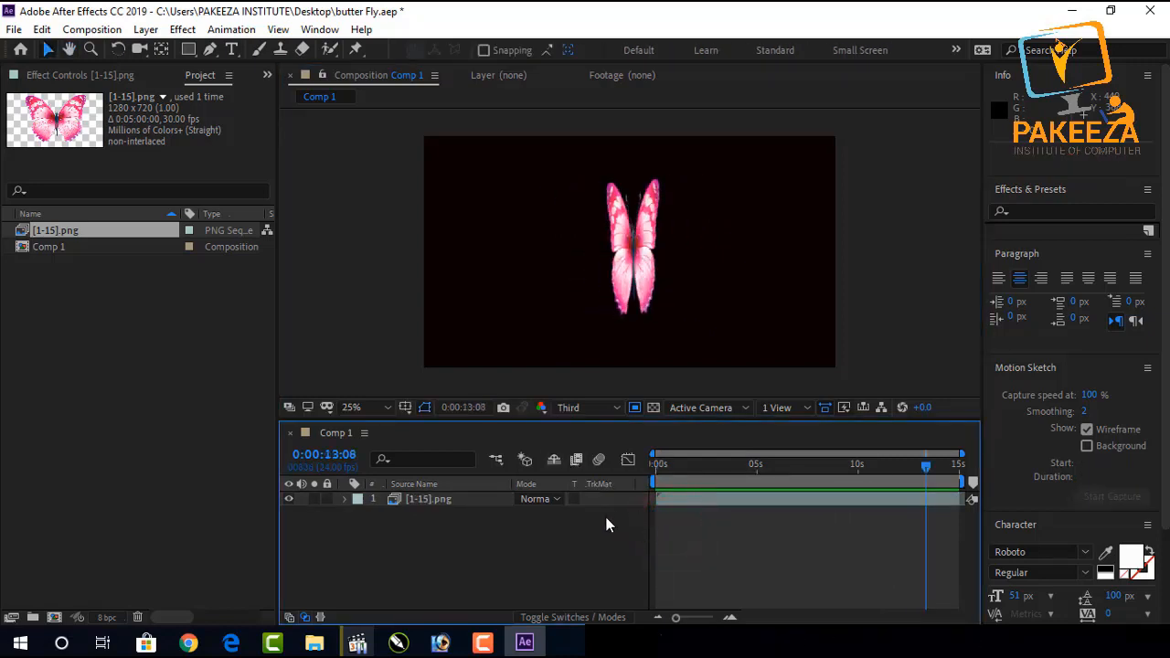
# Extend the butterfly layer's out point to the end of the timeline.
pyautogui.hotkey('ctrl', 'z')
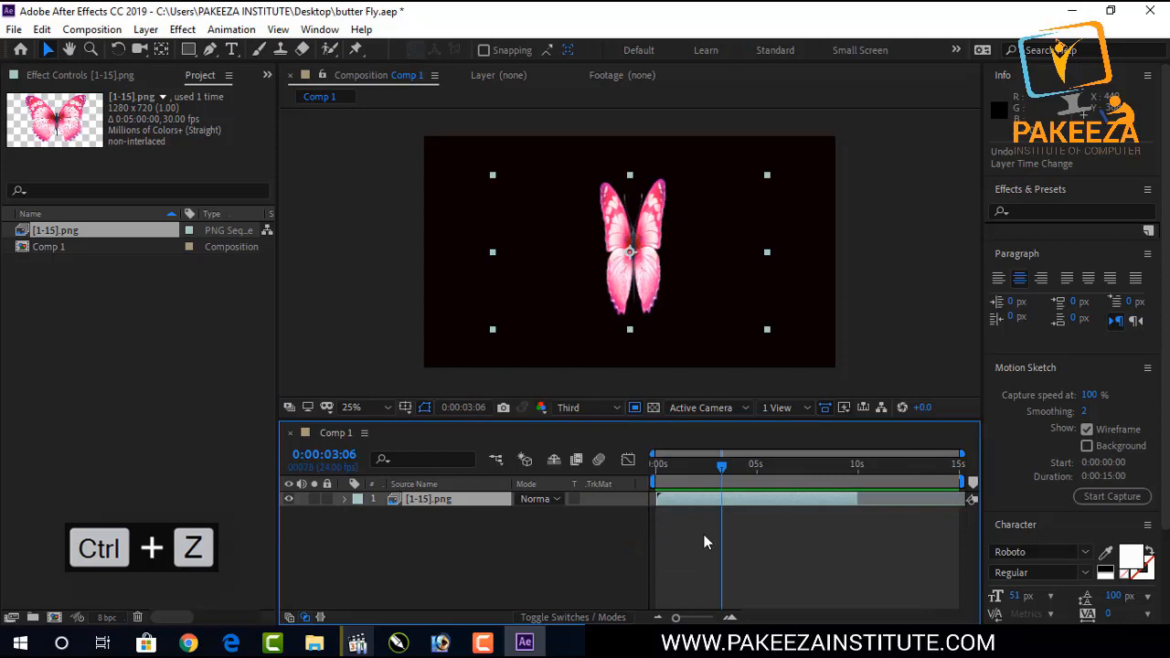
pyautogui.click(766, 533)
pyautogui.click(848, 501)
pyautogui.moveTo(846, 499); pyautogui.dragTo(956, 497)
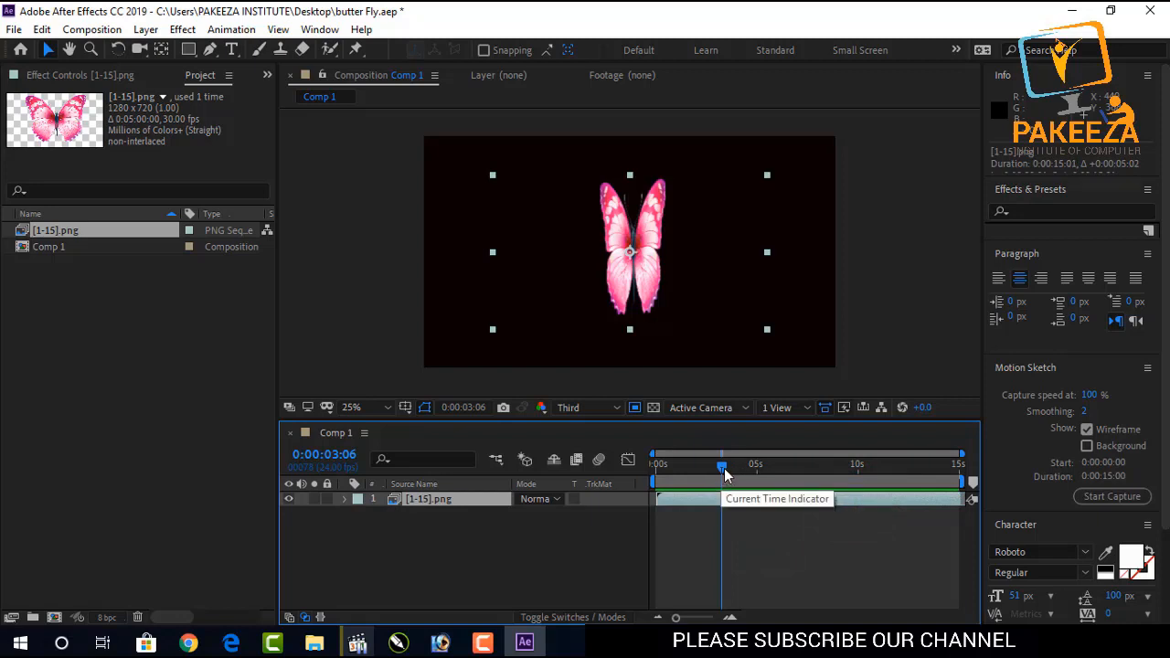
# At 0:00:03:14, duplicate the butterfly layer three times and hide the three lower copies.
pyautogui.moveTo(723, 472)
pyautogui.mouseDown()
pyautogui.moveTo(759, 468)
pyautogui.moveTo(730, 469)
pyautogui.mouseUp()
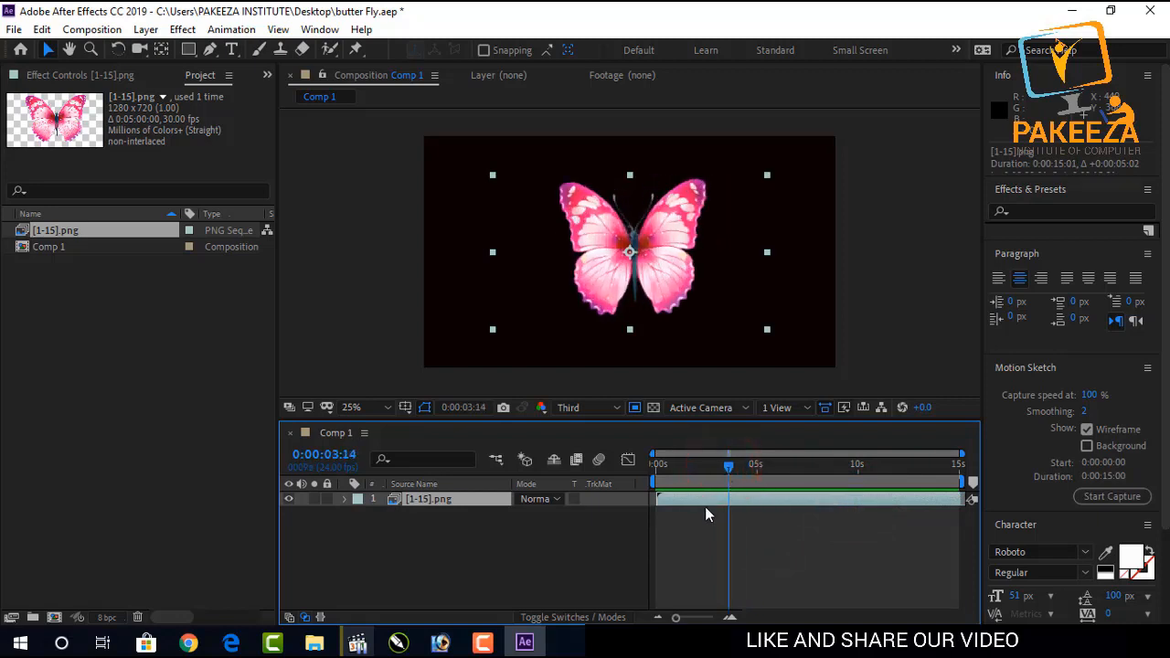
pyautogui.hotkey('ctrl', 'd')
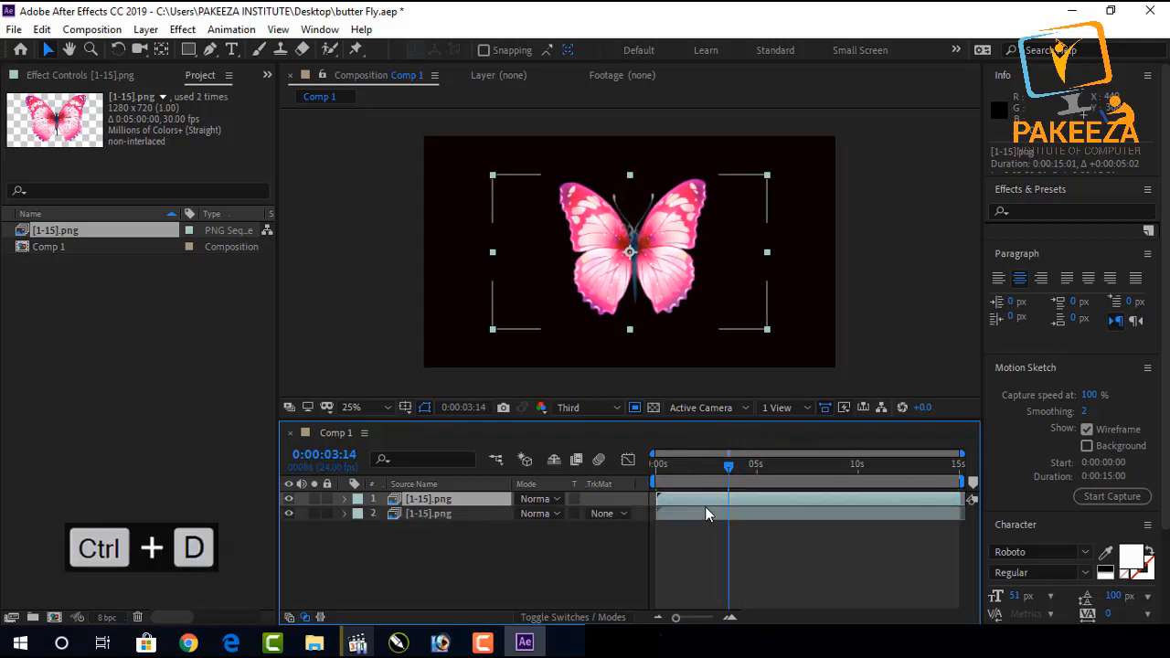
pyautogui.hotkey('ctrl', 'd')
pyautogui.hotkey('ctrl', 'd')
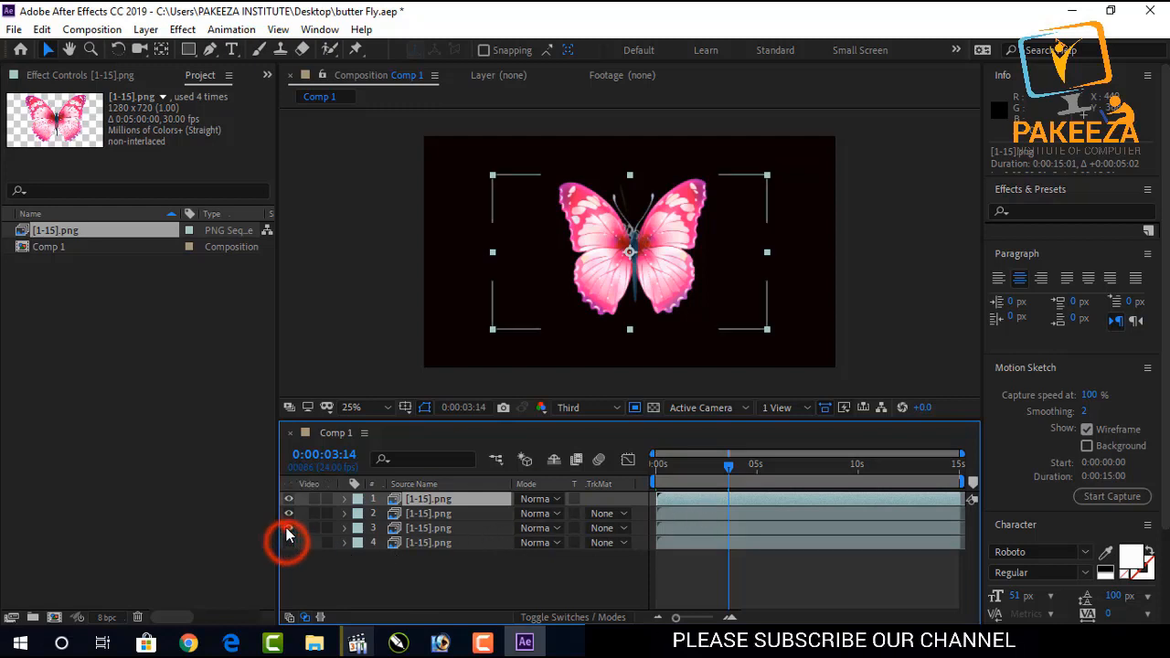
pyautogui.moveTo(286, 535); pyautogui.dragTo(289, 514)
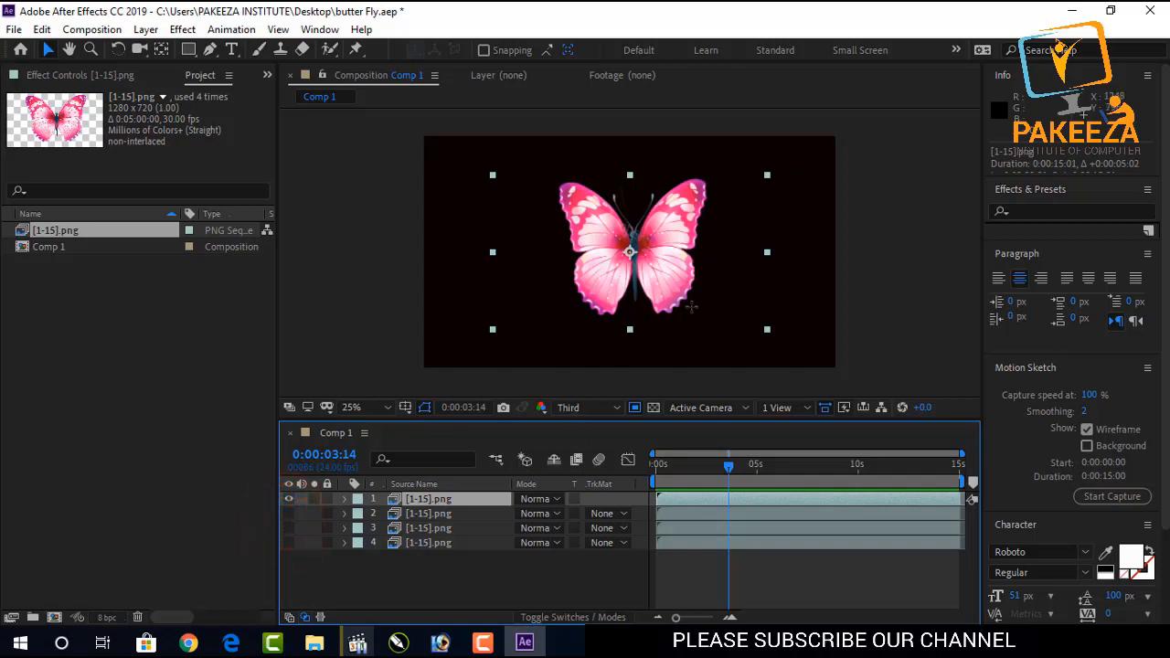
# Record a looping Motion Sketch path for the top butterfly layer across the composition and preview it.
pyautogui.click(1090, 497)
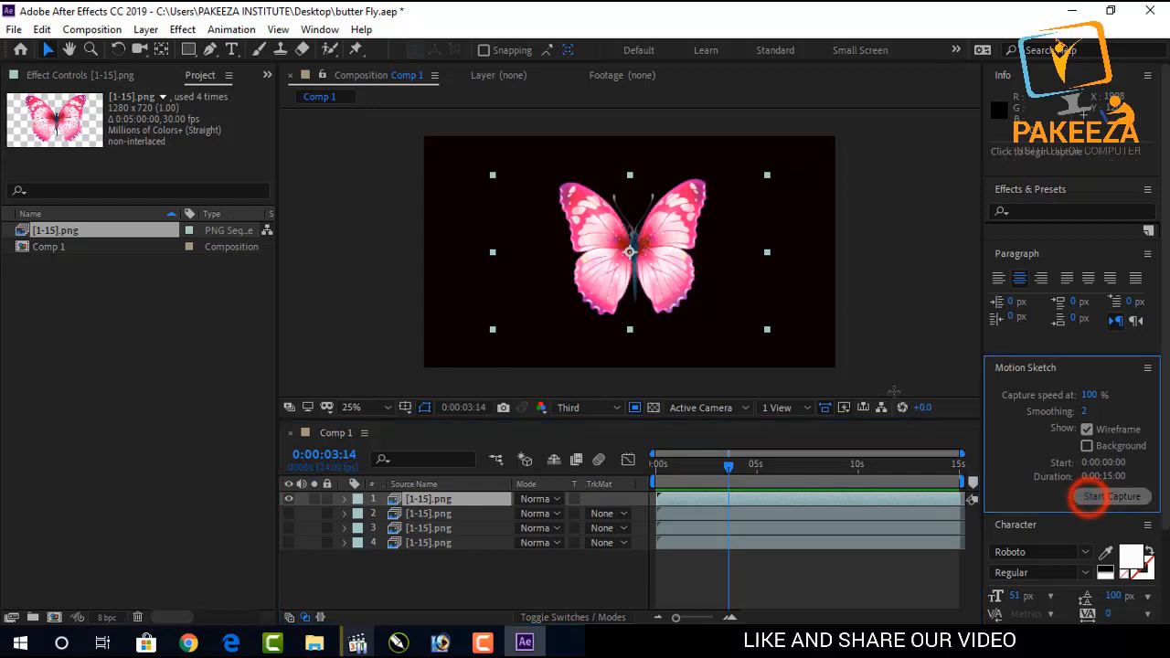
pyautogui.moveTo(868, 379)
pyautogui.mouseDown()
pyautogui.moveTo(819, 362)
pyautogui.moveTo(793, 226)
pyautogui.moveTo(721, 309)
pyautogui.moveTo(682, 305)
pyautogui.moveTo(651, 244)
pyautogui.moveTo(703, 195)
pyautogui.moveTo(764, 257)
pyautogui.moveTo(745, 304)
pyautogui.moveTo(672, 337)
pyautogui.moveTo(629, 325)
pyautogui.moveTo(607, 283)
pyautogui.moveTo(597, 205)
pyautogui.moveTo(565, 201)
pyautogui.moveTo(550, 226)
pyautogui.moveTo(551, 289)
pyautogui.moveTo(522, 309)
pyautogui.moveTo(476, 302)
pyautogui.moveTo(447, 252)
pyautogui.moveTo(462, 197)
pyautogui.moveTo(494, 225)
pyautogui.moveTo(517, 296)
pyautogui.moveTo(576, 325)
pyautogui.moveTo(478, 332)
pyautogui.mouseUp()
pyautogui.press('space')
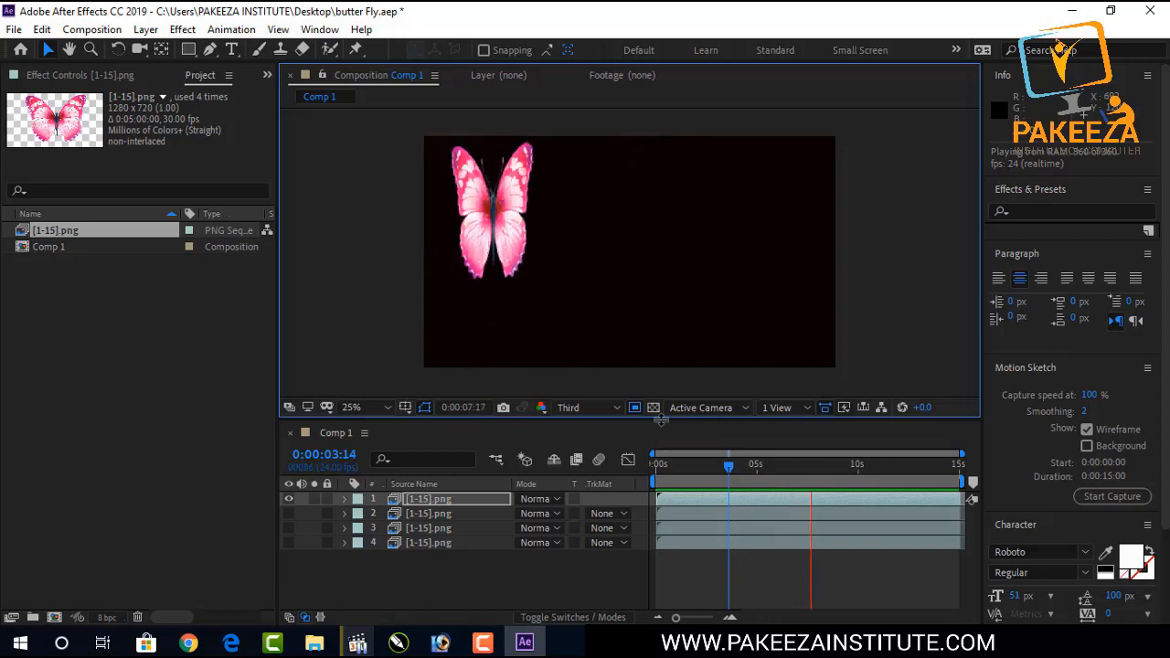
pyautogui.press('space')
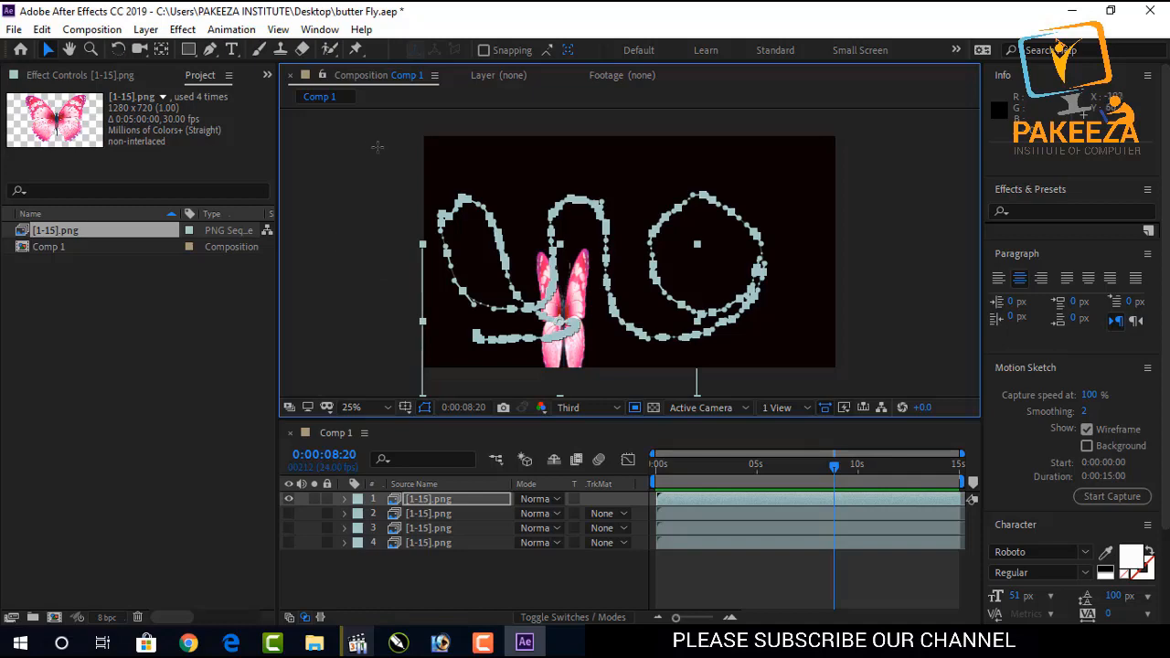
# Set the top layer's auto-orientation to Orient Along Path.
pyautogui.click(231, 30)
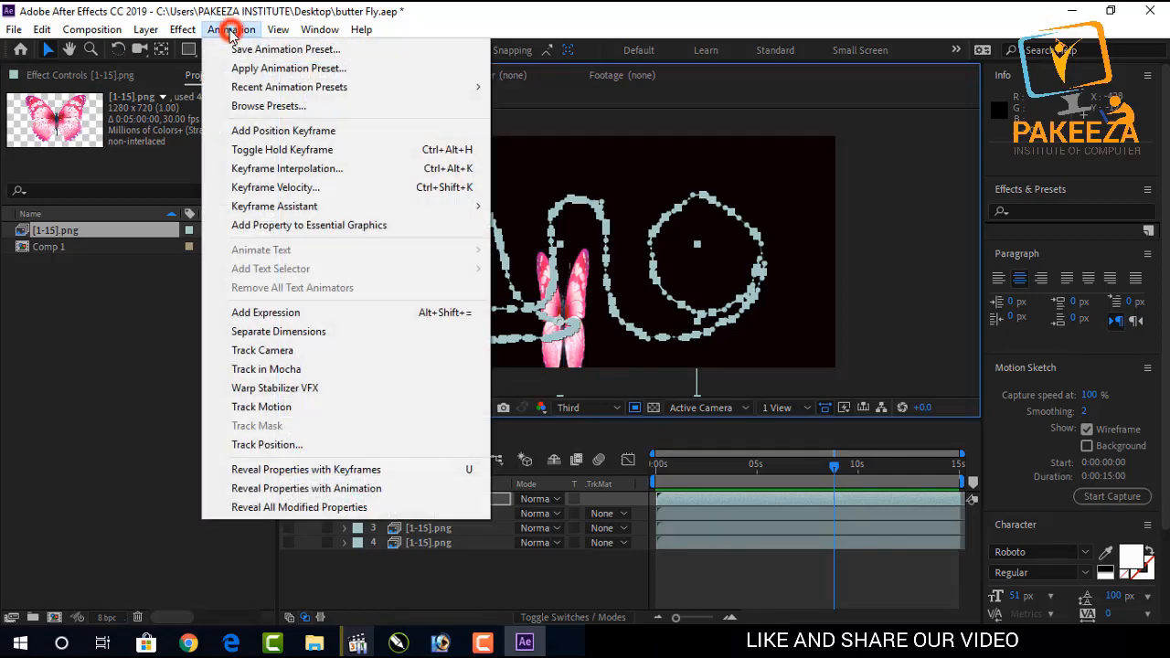
pyautogui.moveTo(182, 29)
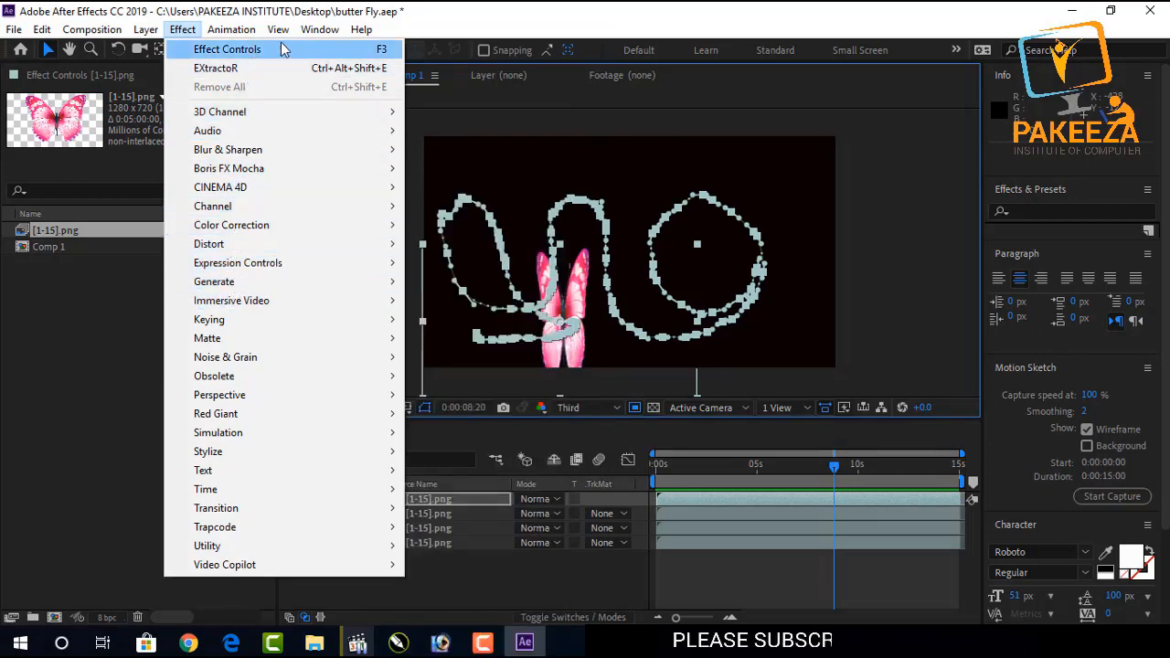
pyautogui.moveTo(248, 35)
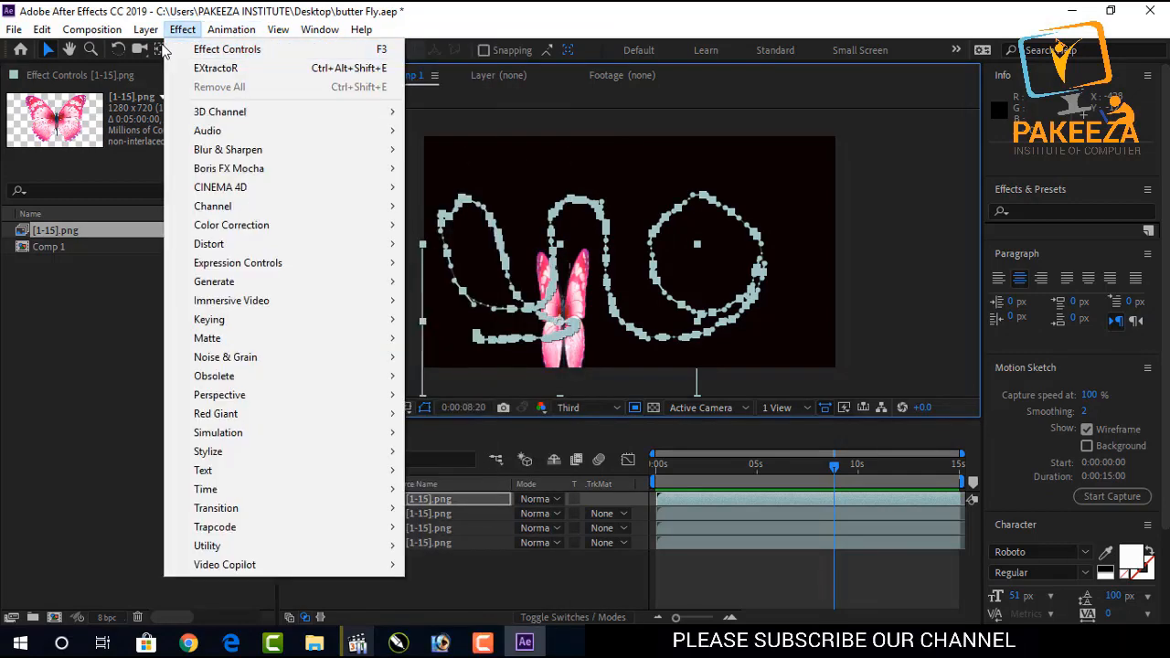
pyautogui.moveTo(145, 37)
pyautogui.moveTo(197, 232)
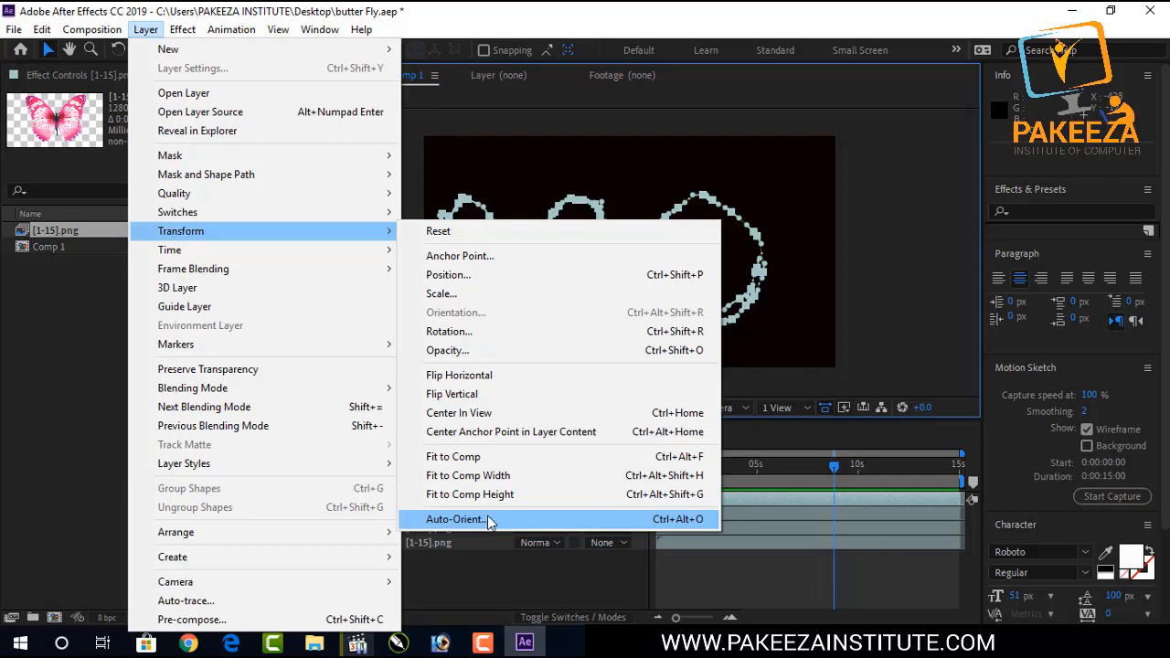
pyautogui.click(489, 521)
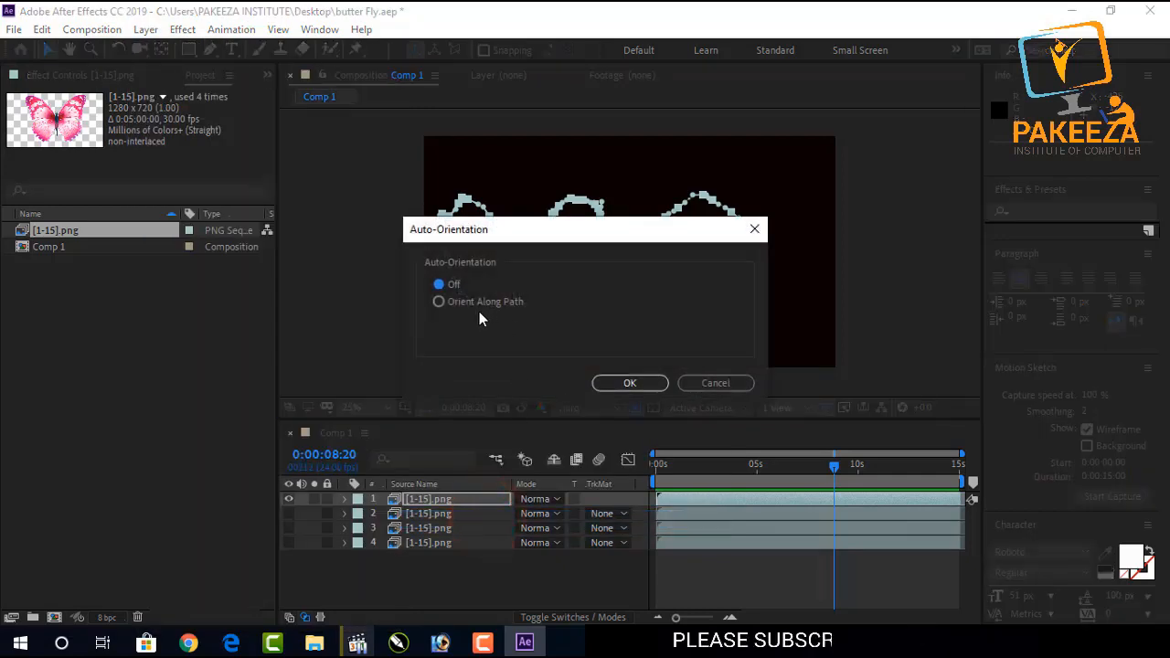
pyautogui.click(441, 303)
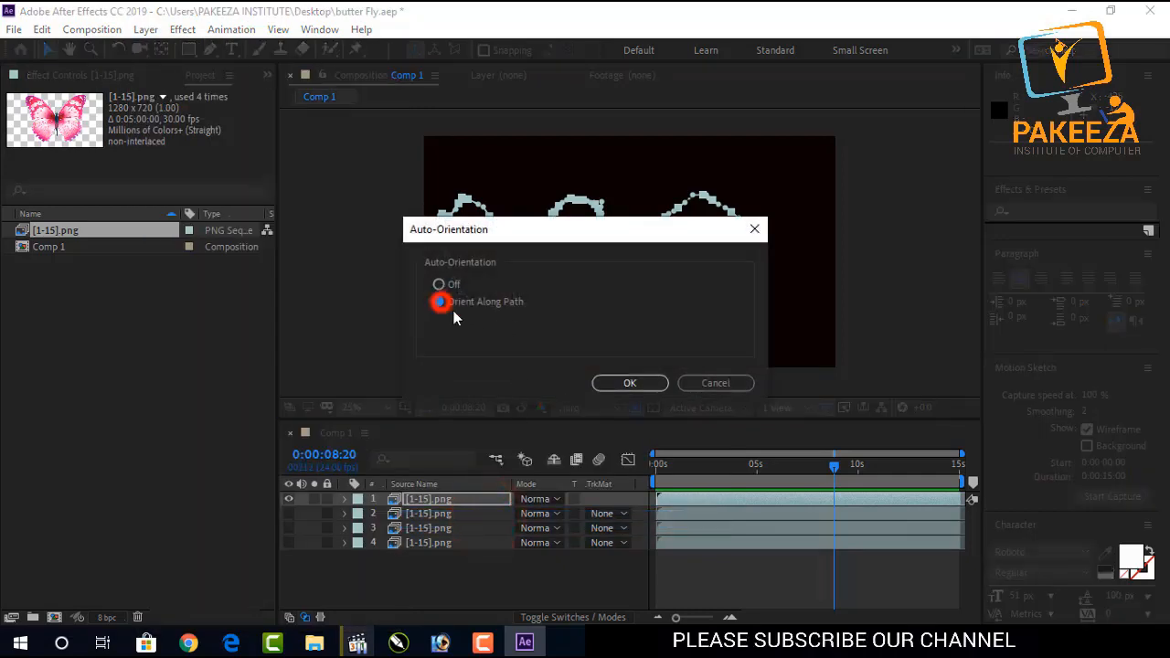
pyautogui.click(610, 385)
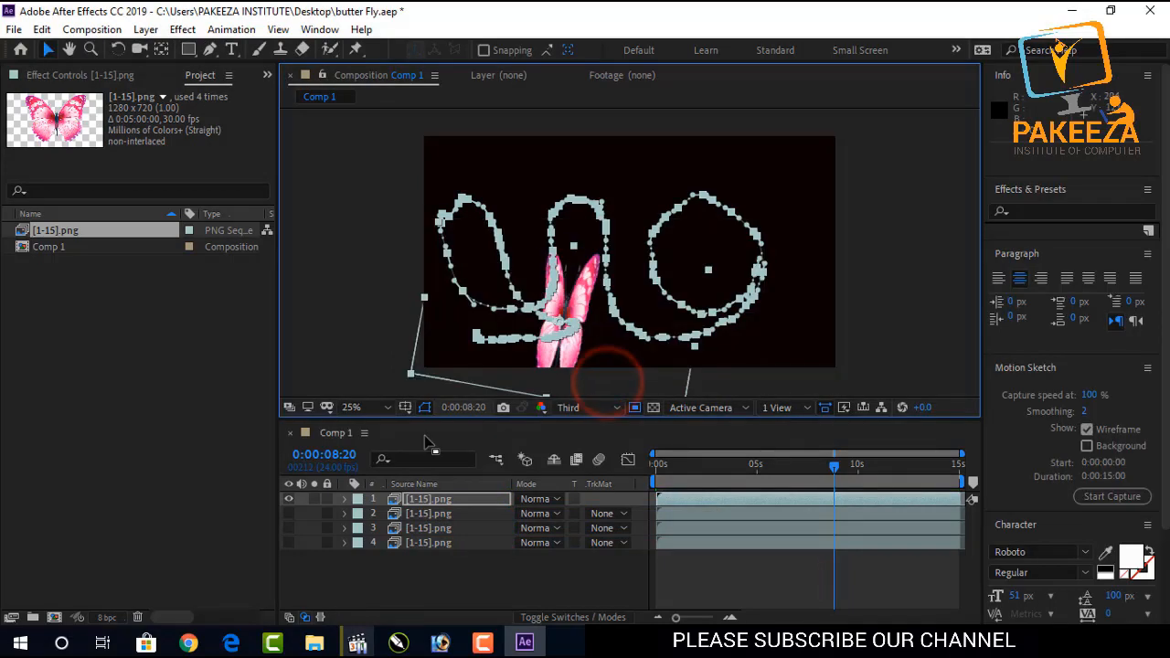
# Reveal the top layer's Transform properties and preview the animation from the start.
pyautogui.click(344, 498)
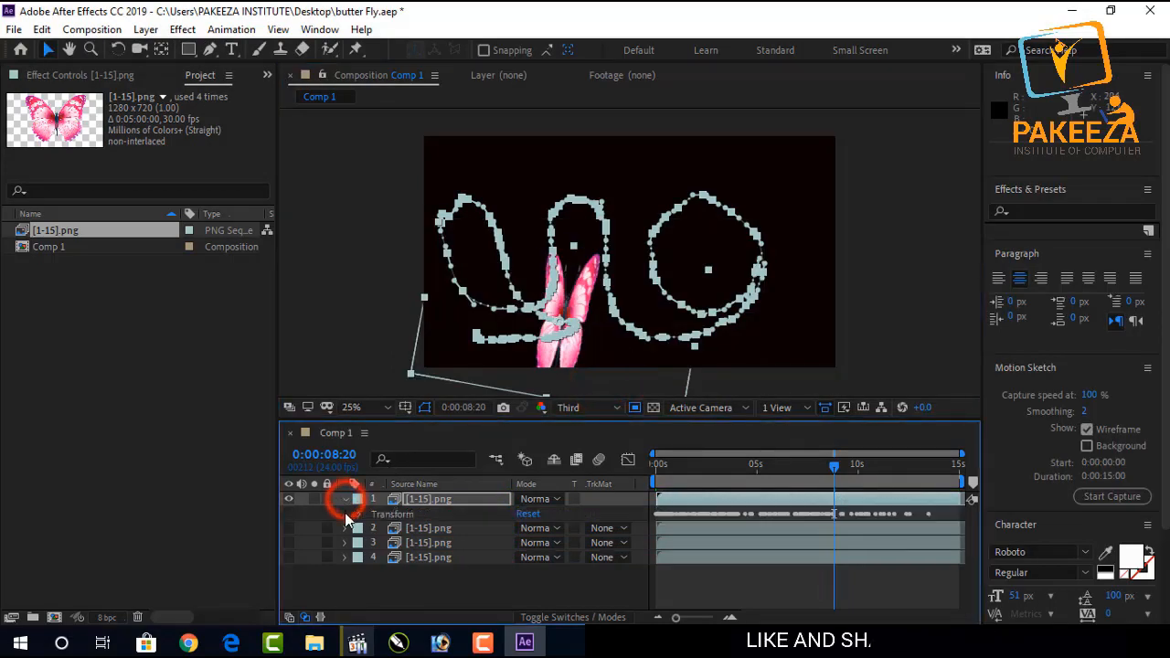
pyautogui.click(359, 515)
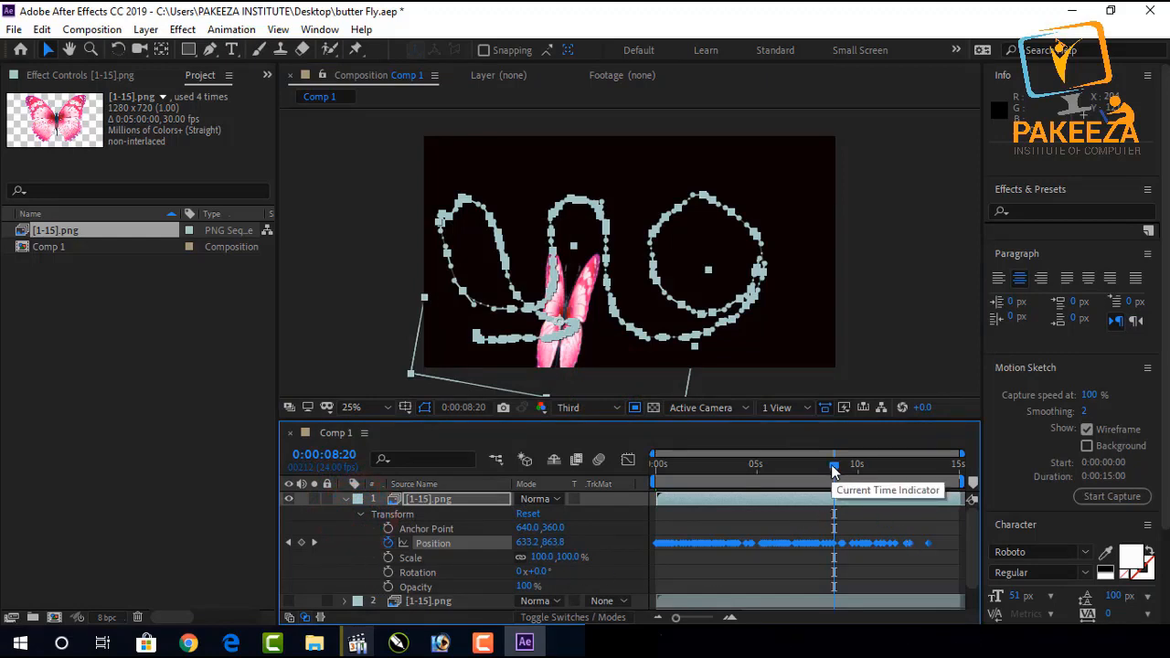
pyautogui.moveTo(832, 465); pyautogui.dragTo(651, 470)
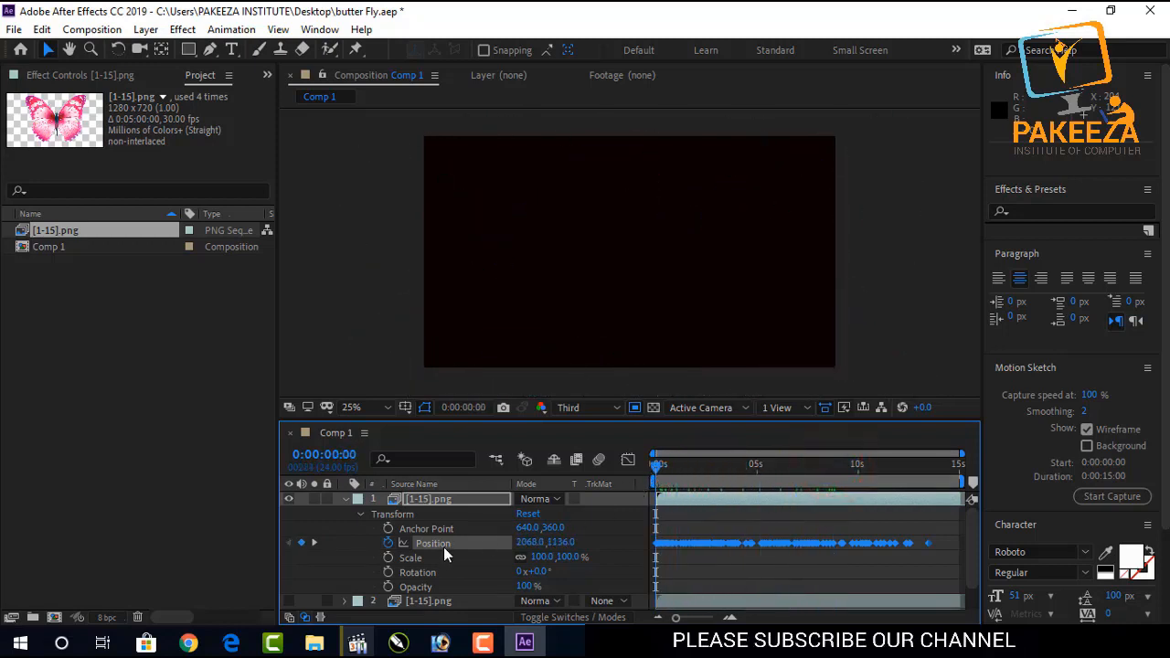
pyautogui.press('space')
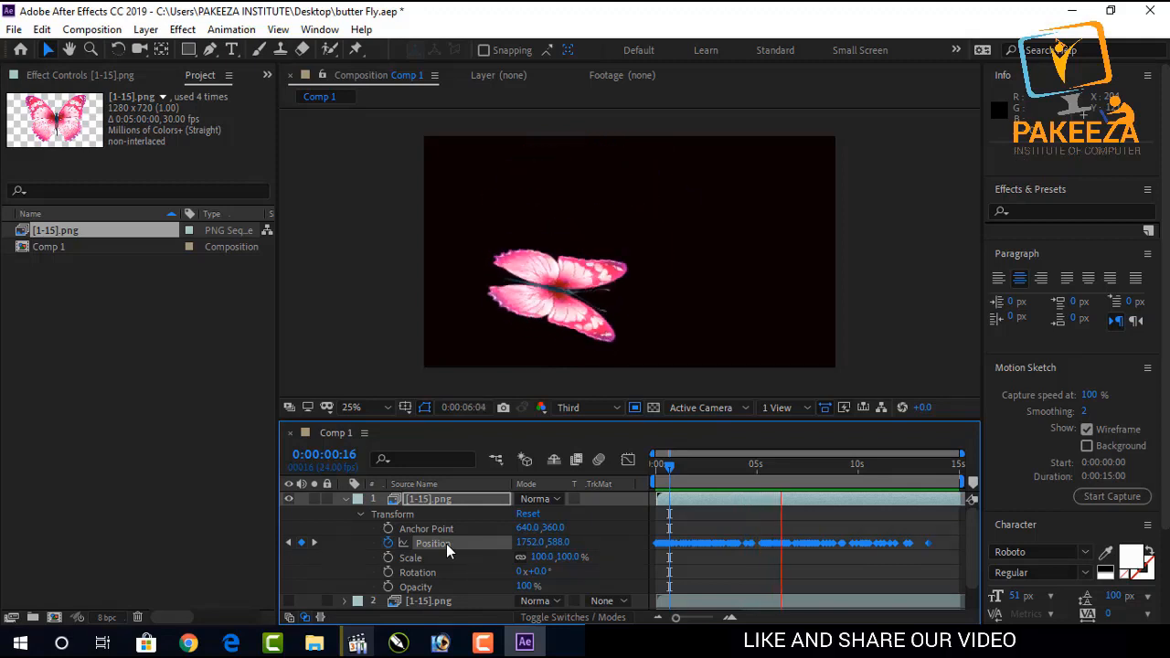
pyautogui.press('space')
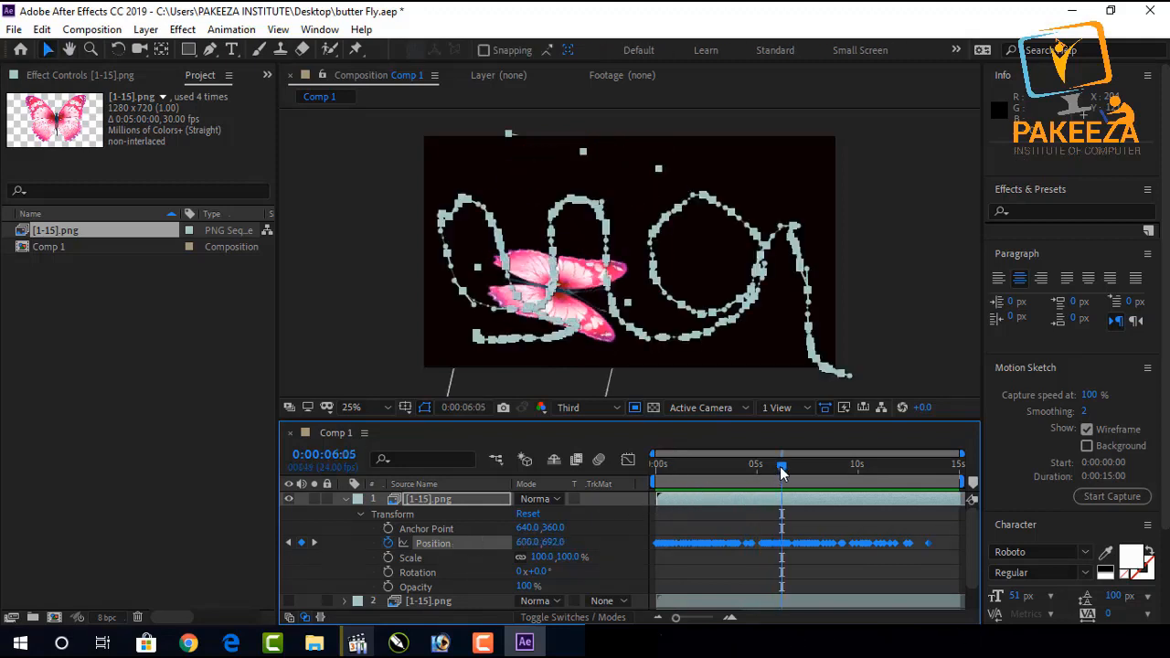
# At the start of the timeline, add a Rotation keyframe for the top layer set to -226°.
pyautogui.moveTo(780, 467); pyautogui.dragTo(724, 471)
pyautogui.moveTo(693, 477); pyautogui.dragTo(655, 479)
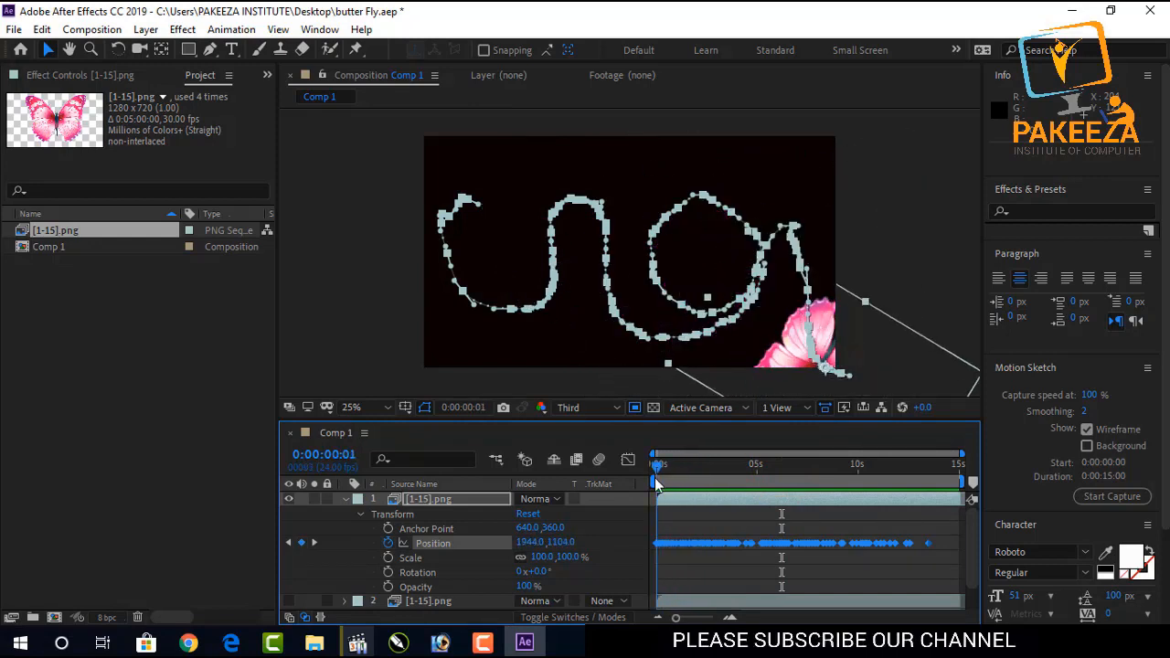
pyautogui.click(656, 477)
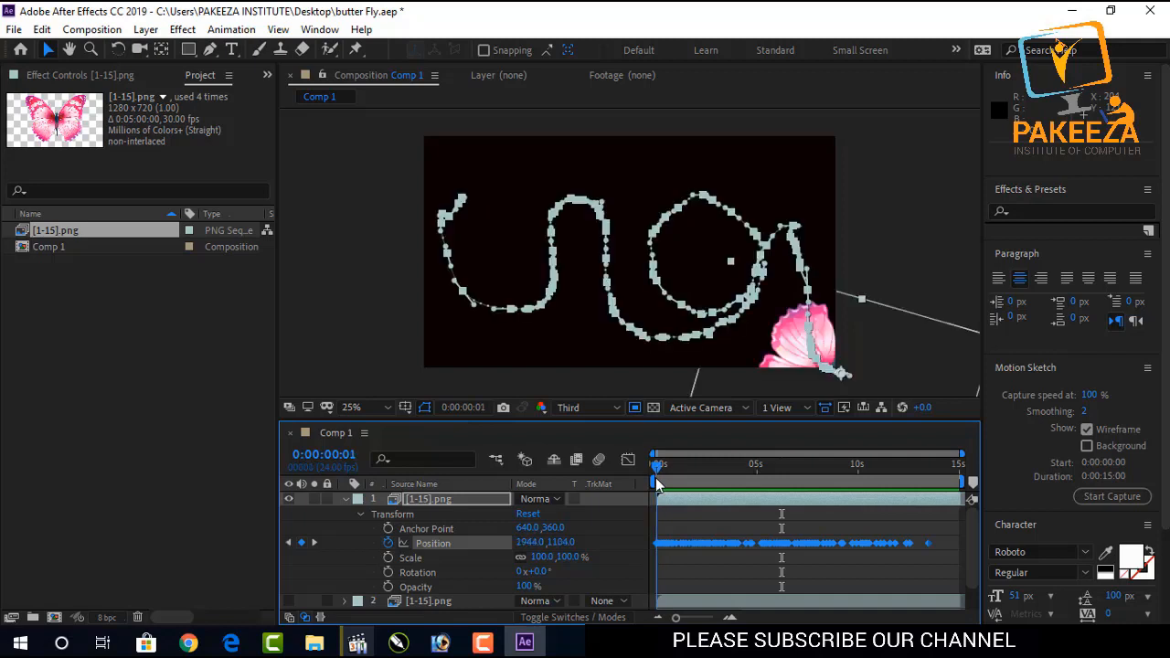
pyautogui.press(',')
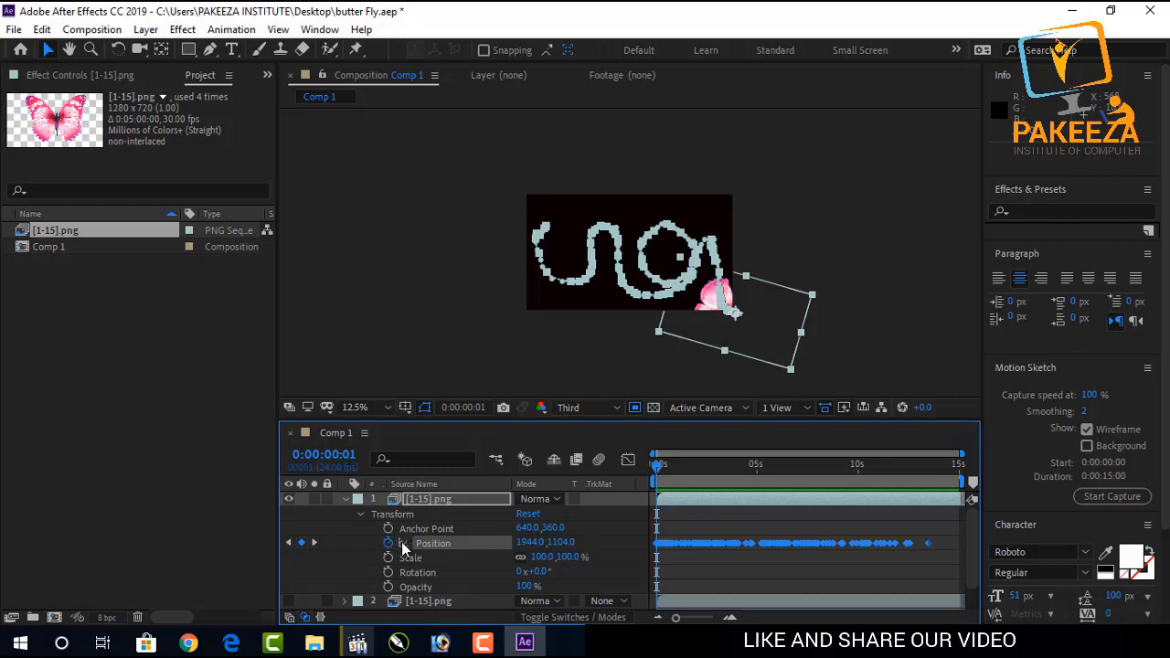
pyautogui.click(388, 572)
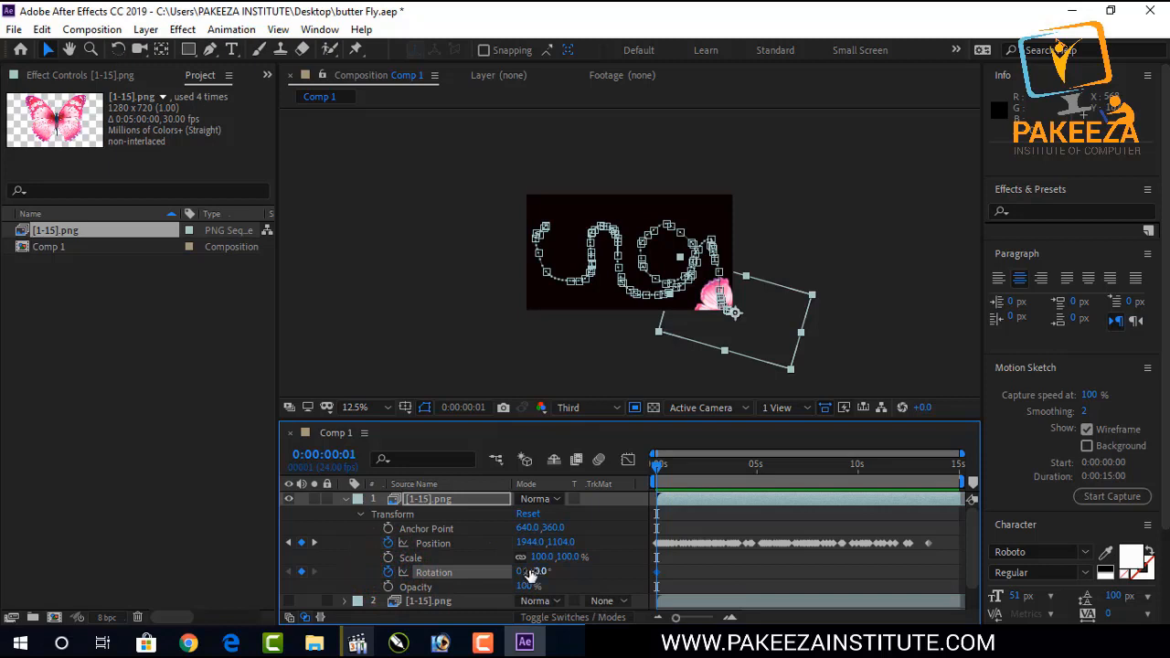
pyautogui.moveTo(534, 570); pyautogui.dragTo(353, 583)
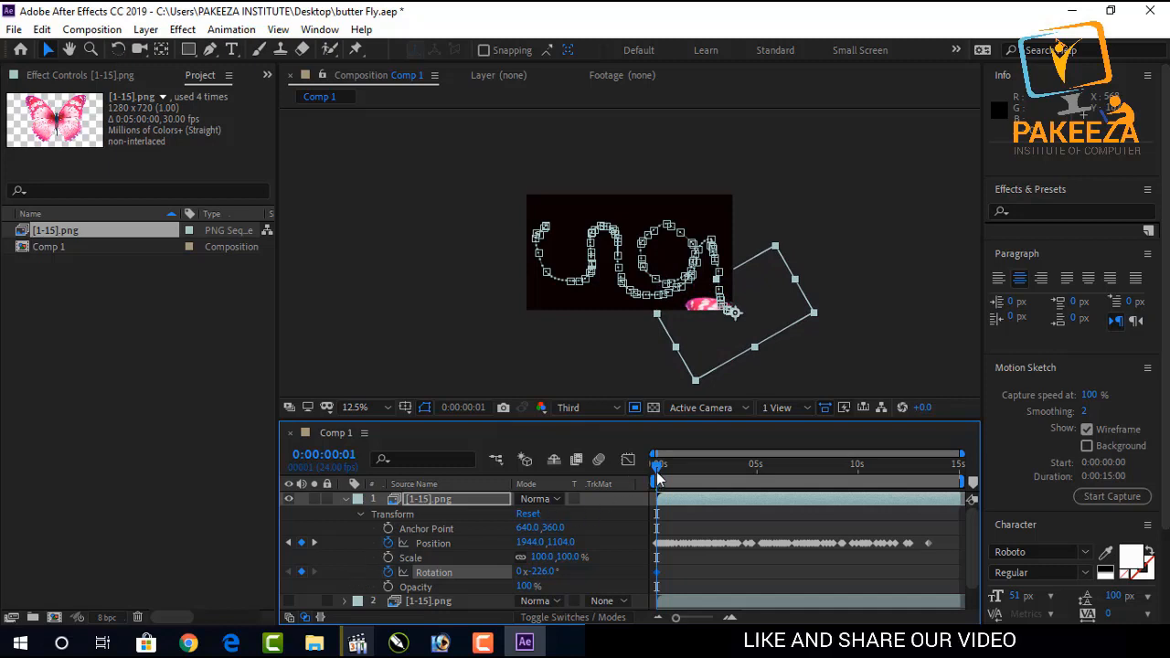
# Scrub to 0:00:04:11 and inspect the butterfly's orientation along the path.
pyautogui.moveTo(656, 466); pyautogui.dragTo(748, 466)
pyautogui.scroll(2, 630, 253)
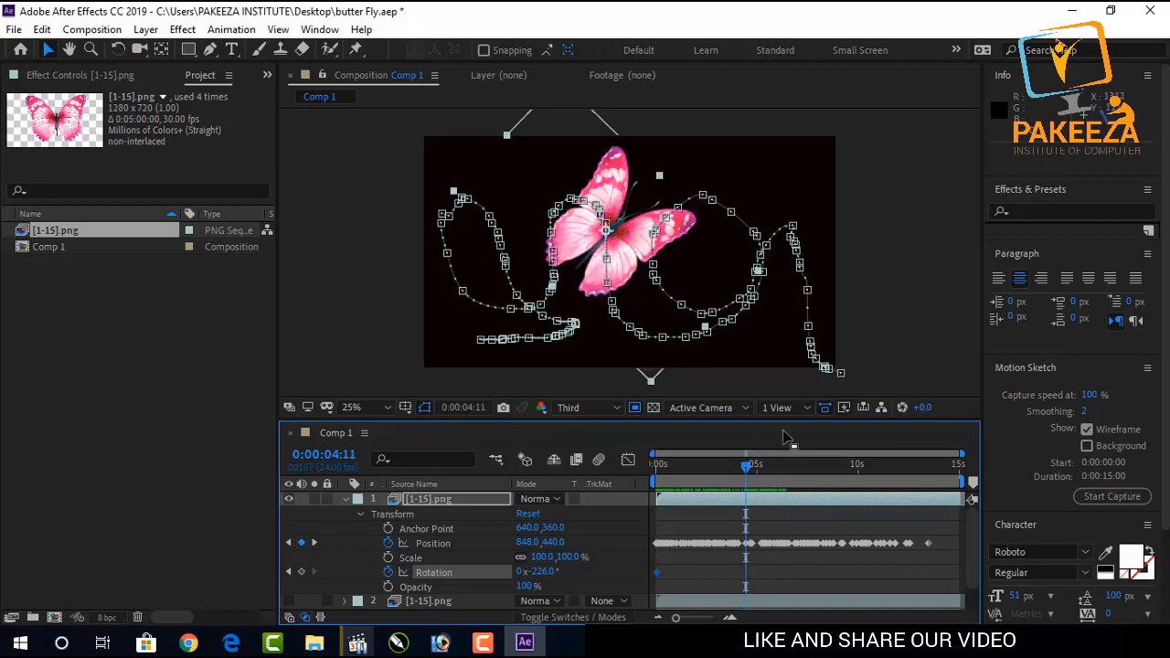
pyautogui.moveTo(943, 527); pyautogui.dragTo(648, 558)
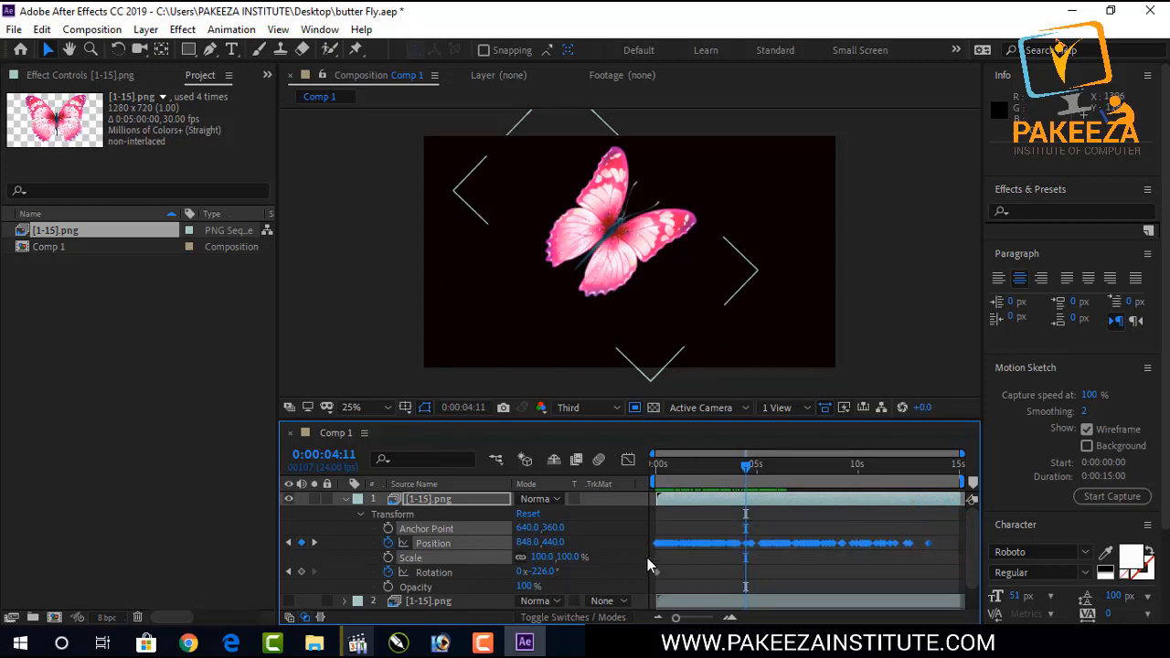
# Set the Motion Sketch smoothing to 5.
pyautogui.click(1093, 410)
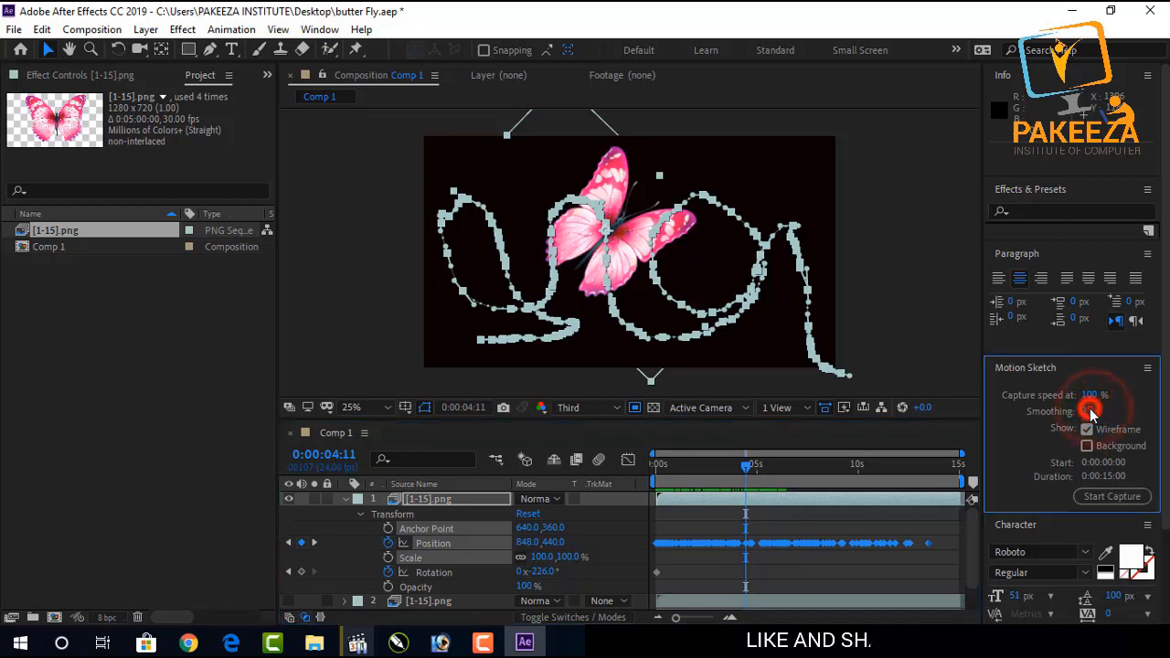
pyautogui.click(1093, 412)
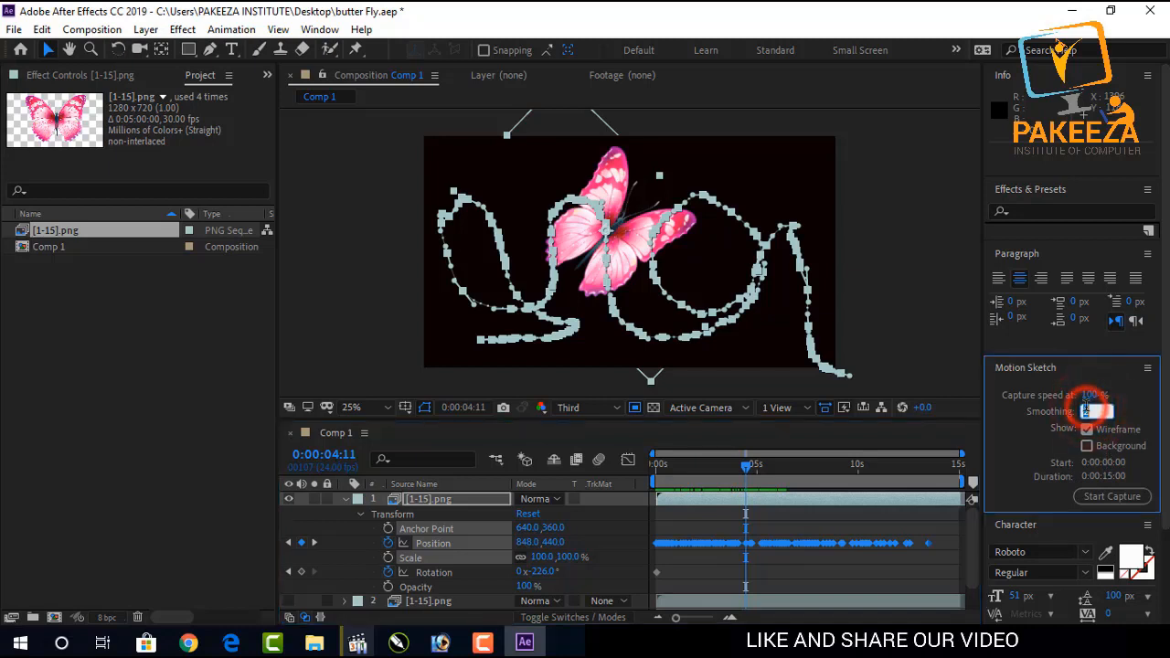
pyautogui.click(772, 531)
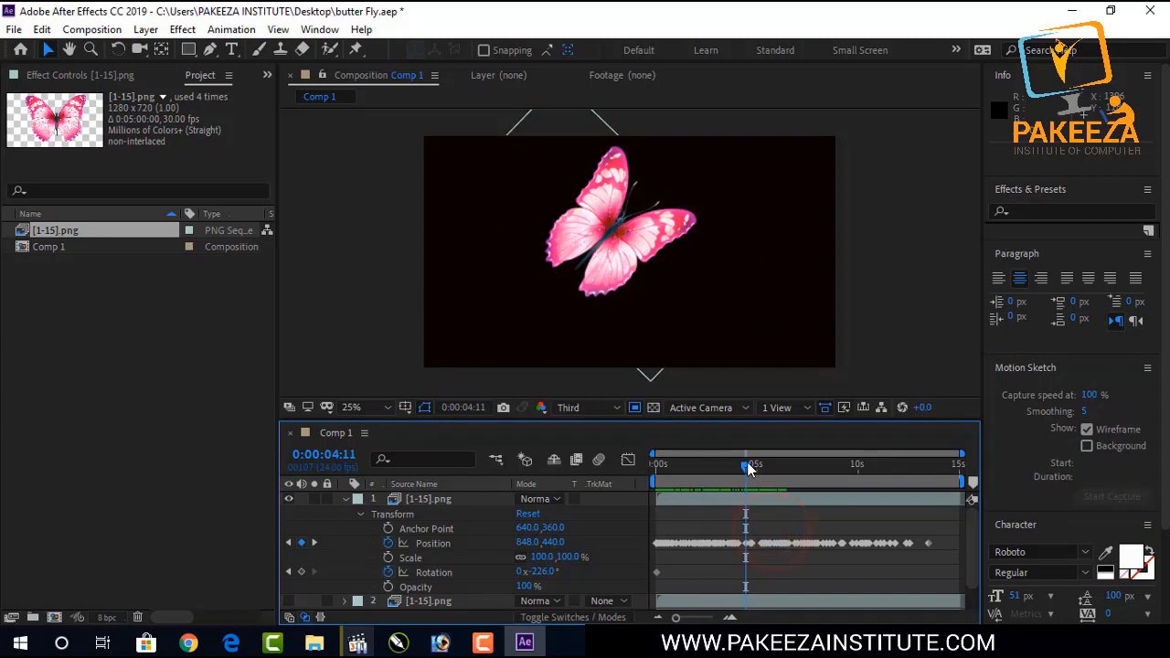
# Preview the animation from the start of the timeline.
pyautogui.moveTo(747, 468); pyautogui.dragTo(656, 477)
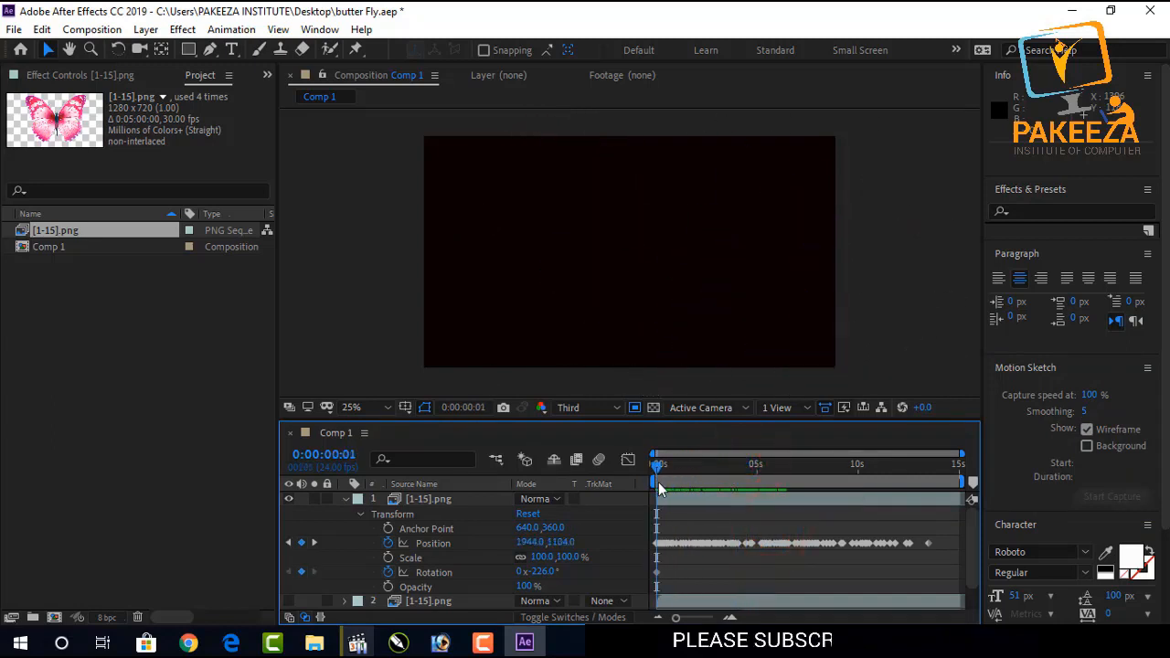
pyautogui.press('space')
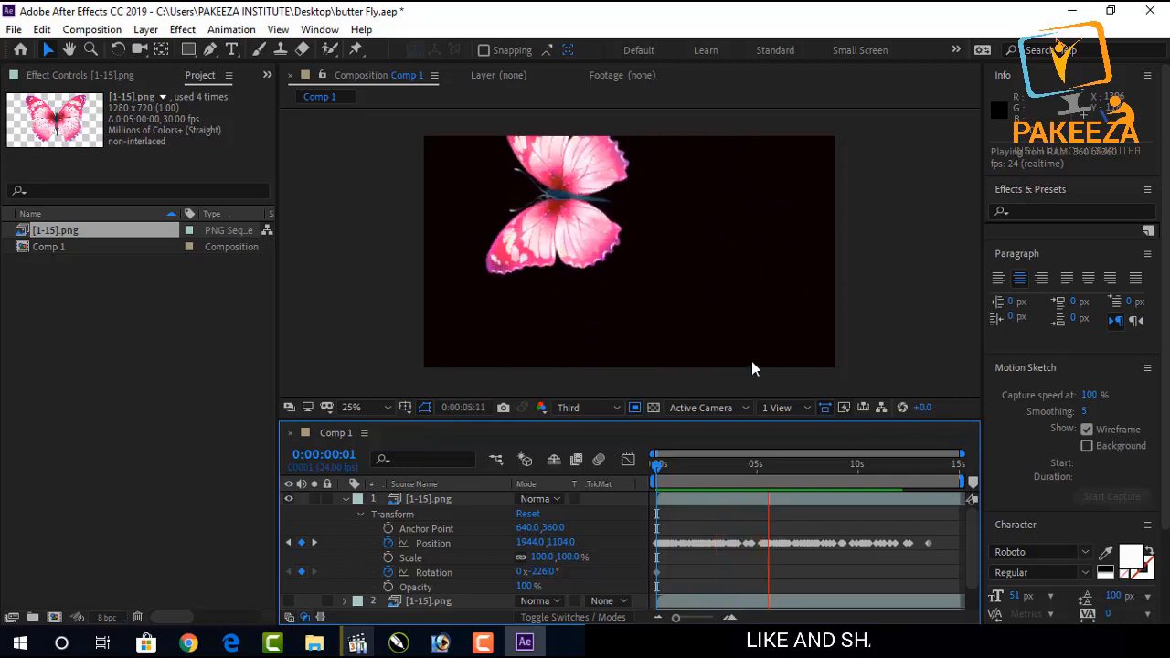
pyautogui.press('space')
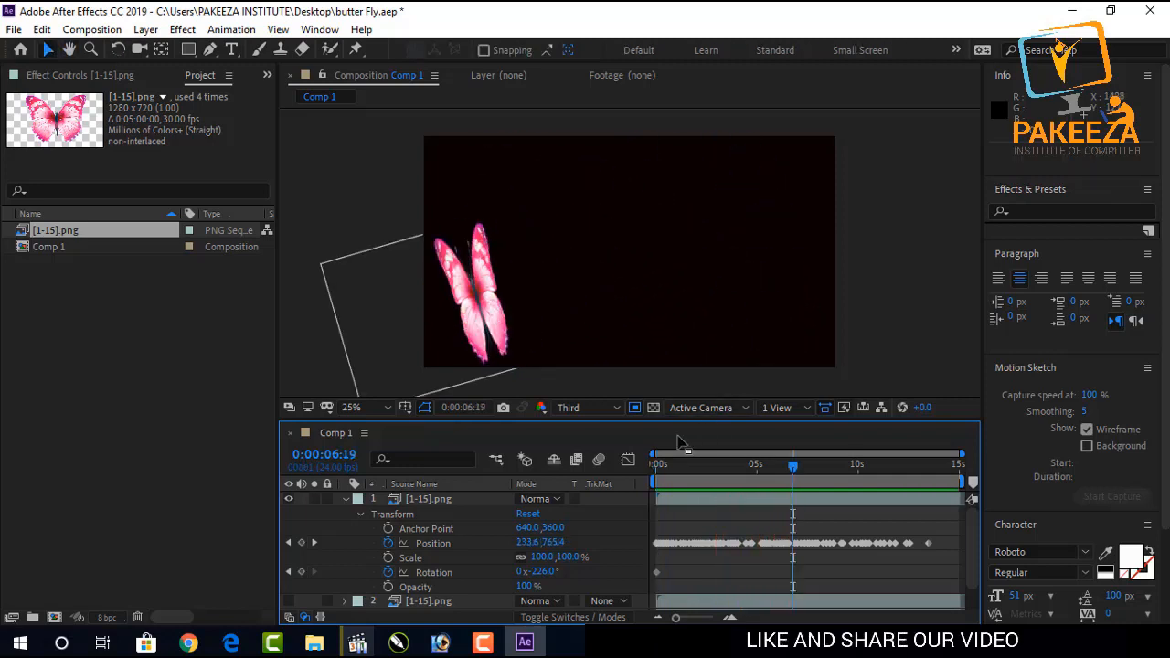
pyautogui.click(482, 643)
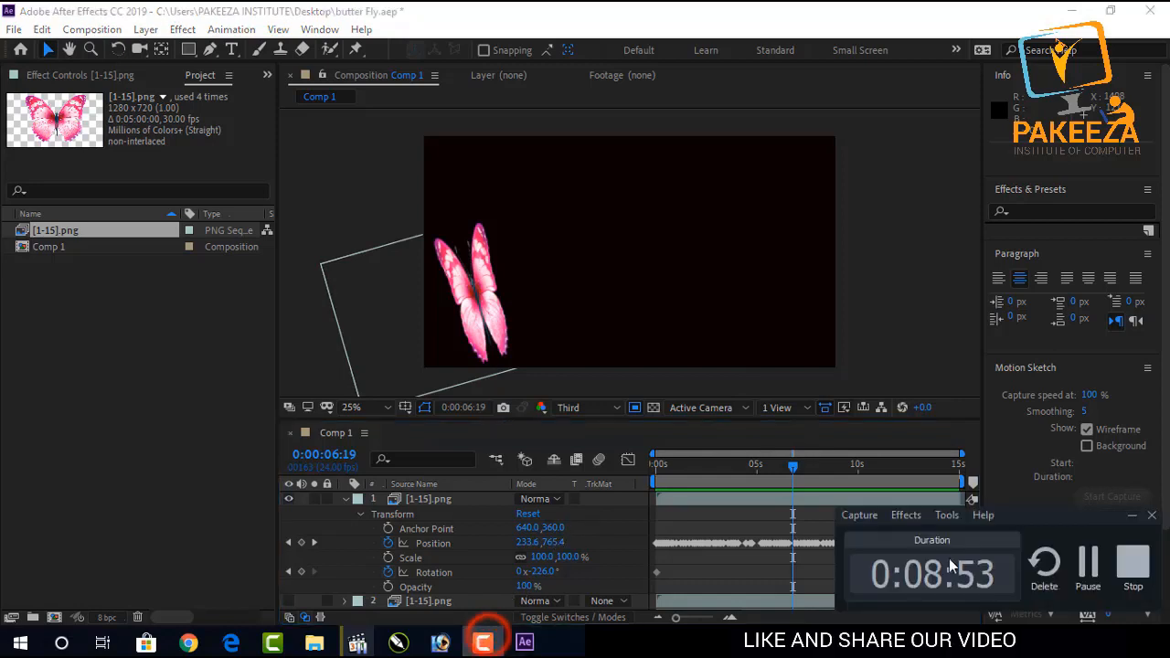
pyautogui.click(1080, 576)
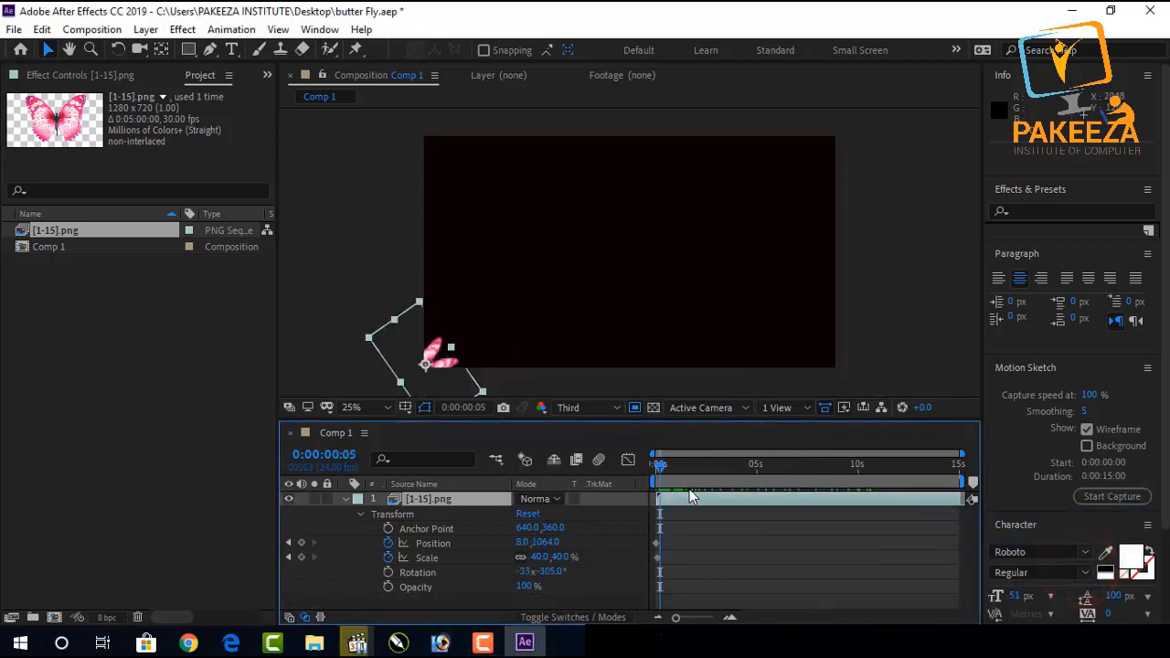
# Capture a new Motion Sketch path for the butterfly, drawing loops across the composition.
pyautogui.click(1103, 495)
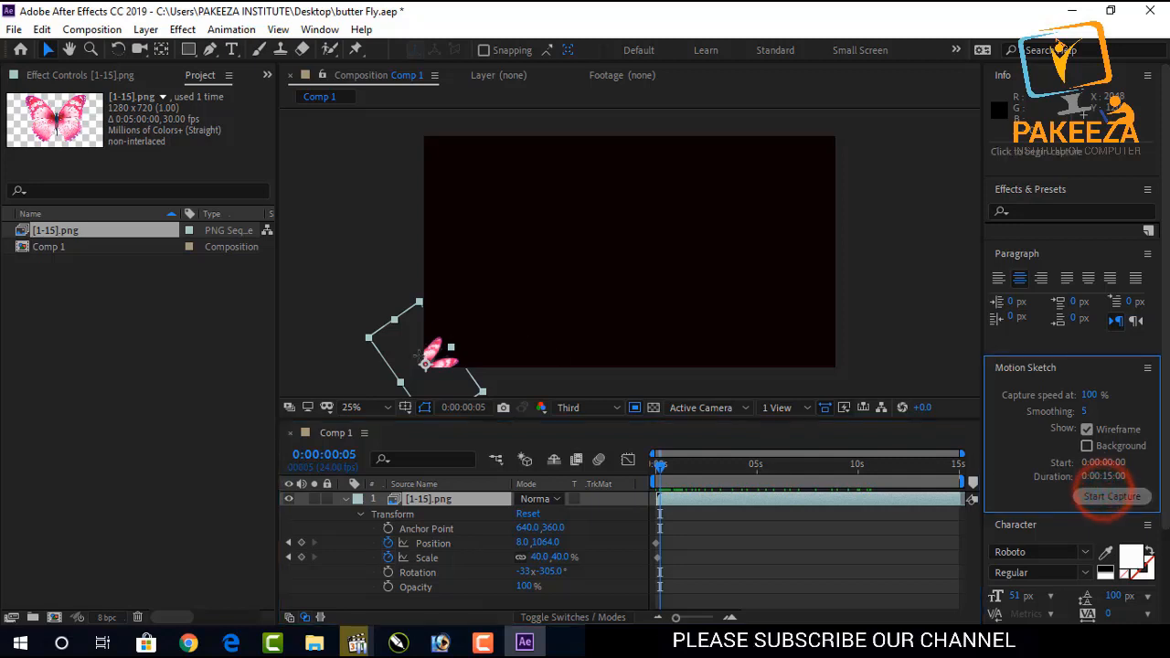
pyautogui.moveTo(424, 364)
pyautogui.mouseDown()
pyautogui.moveTo(519, 291)
pyautogui.moveTo(541, 238)
pyautogui.moveTo(525, 188)
pyautogui.moveTo(501, 185)
pyautogui.moveTo(484, 200)
pyautogui.moveTo(478, 238)
pyautogui.moveTo(512, 285)
pyautogui.moveTo(586, 317)
pyautogui.moveTo(659, 301)
pyautogui.moveTo(677, 250)
pyautogui.moveTo(674, 210)
pyautogui.moveTo(658, 197)
pyautogui.moveTo(637, 213)
pyautogui.moveTo(614, 255)
pyautogui.moveTo(617, 296)
pyautogui.moveTo(665, 353)
pyautogui.moveTo(728, 348)
pyautogui.moveTo(759, 321)
pyautogui.moveTo(786, 277)
pyautogui.moveTo(782, 232)
pyautogui.moveTo(734, 182)
pyautogui.moveTo(671, 163)
pyautogui.moveTo(638, 168)
pyautogui.moveTo(591, 206)
pyautogui.moveTo(554, 304)
pyautogui.moveTo(534, 318)
pyautogui.moveTo(406, 205)
pyautogui.mouseUp()
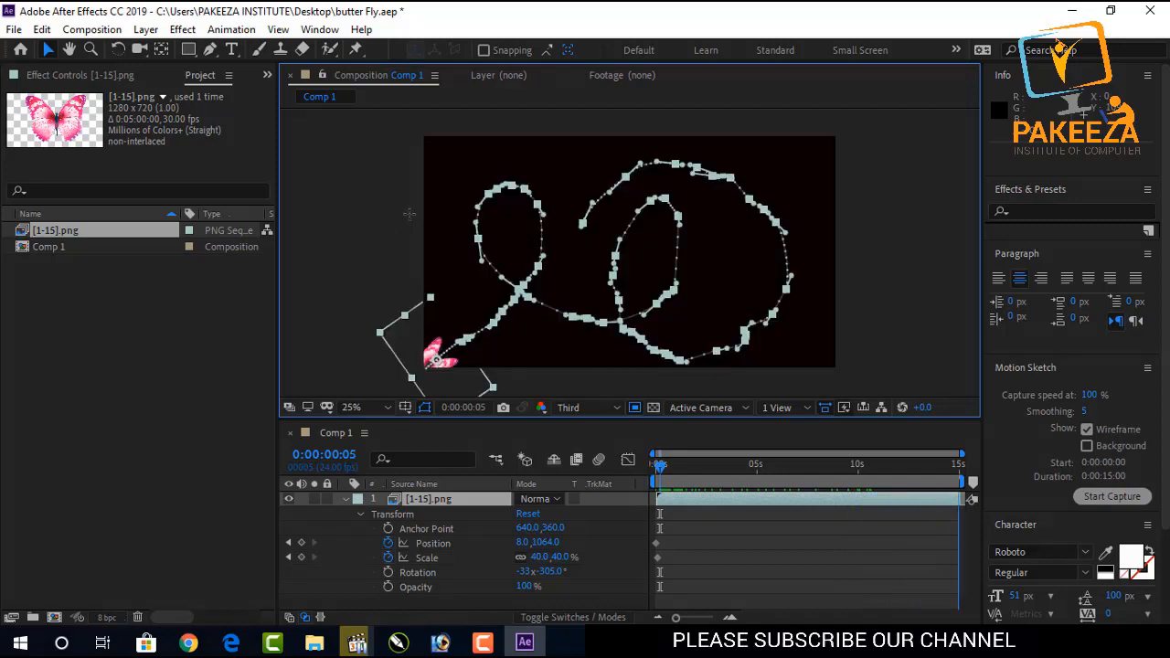
# Preview the sketched motion and return to the start of the timeline.
pyautogui.press('space')
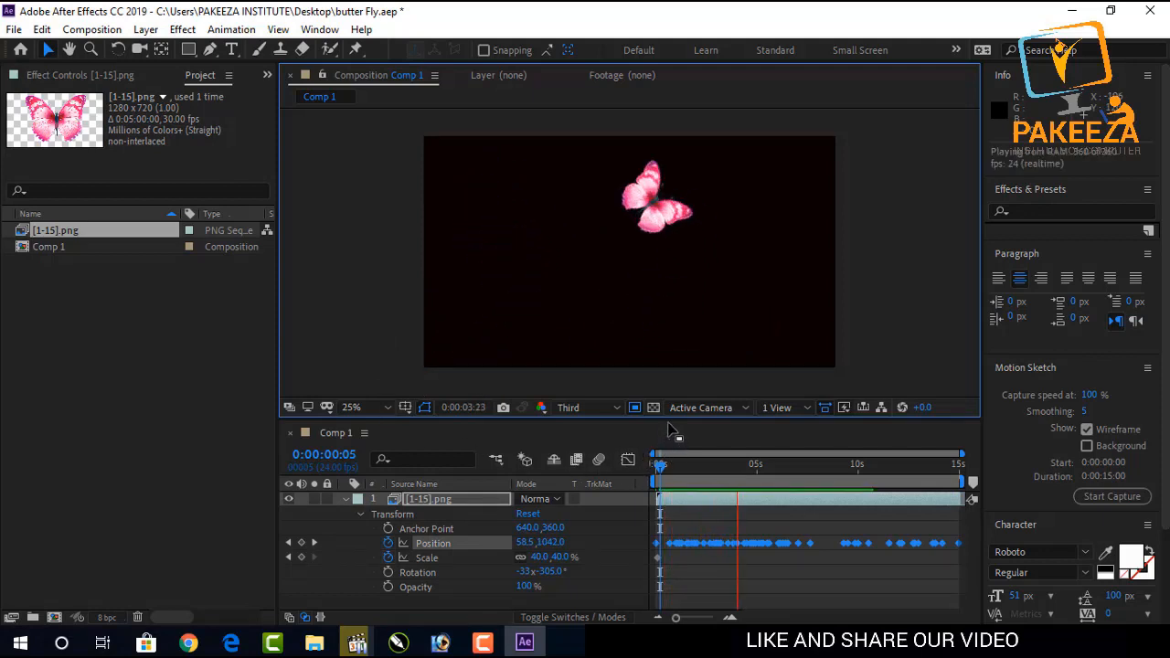
pyautogui.press('space')
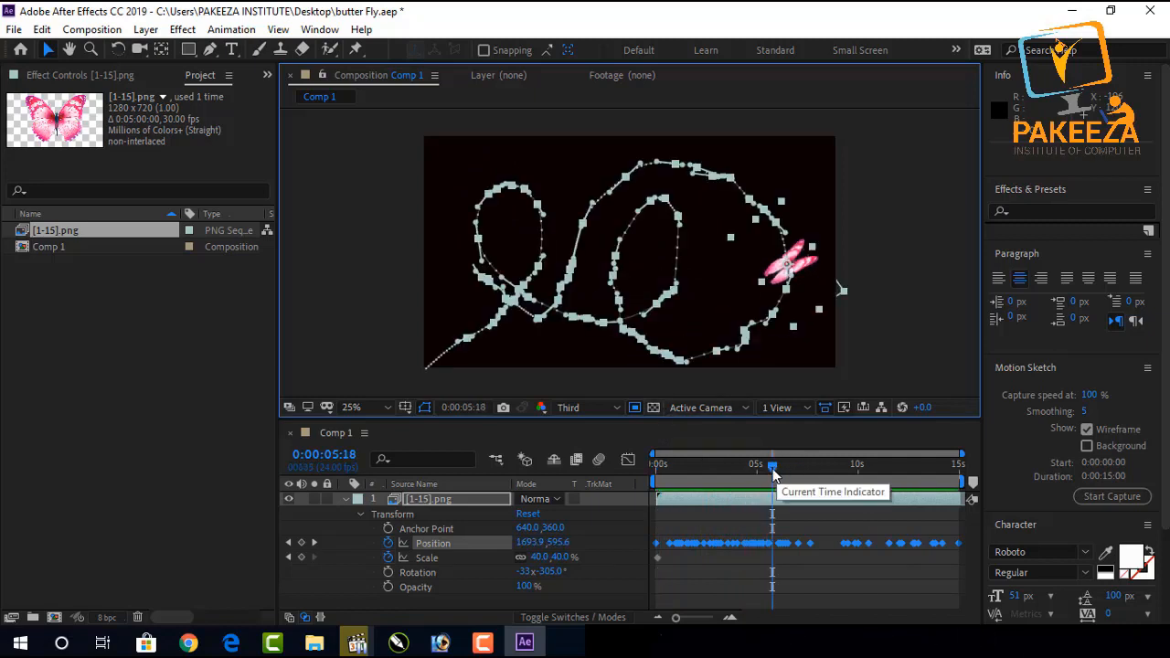
pyautogui.moveTo(774, 474); pyautogui.dragTo(661, 509)
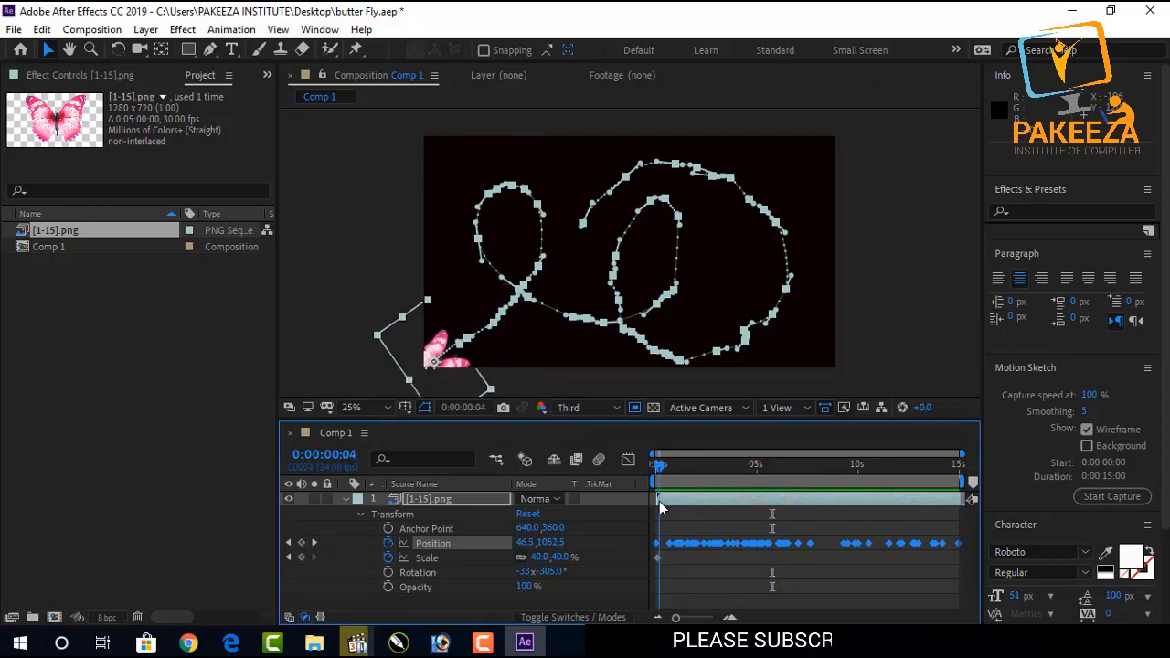
# Set the layer's auto-orientation to Orient Along Path.
pyautogui.click(191, 31)
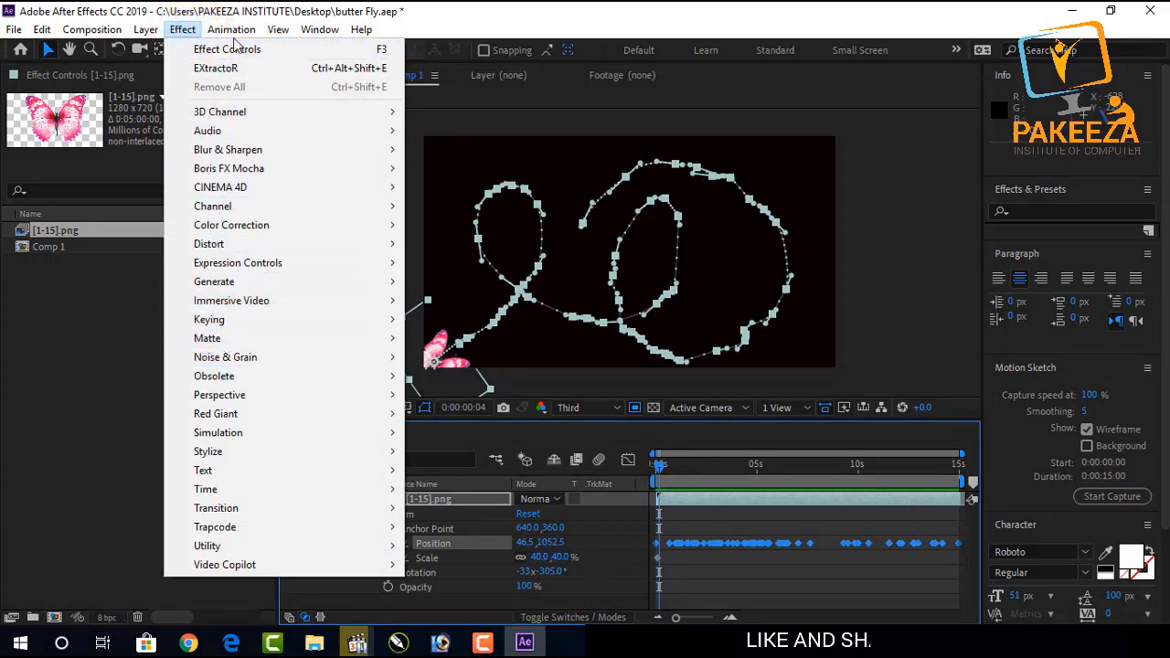
pyautogui.moveTo(235, 34)
pyautogui.click(147, 29)
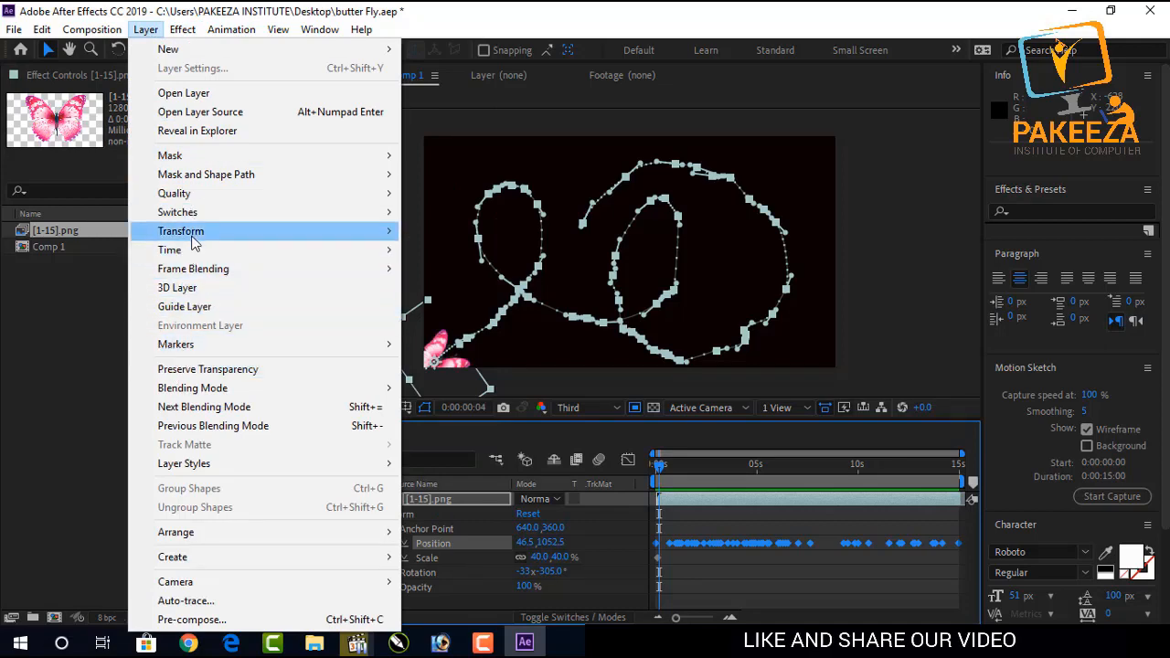
pyautogui.moveTo(194, 239)
pyautogui.click(457, 518)
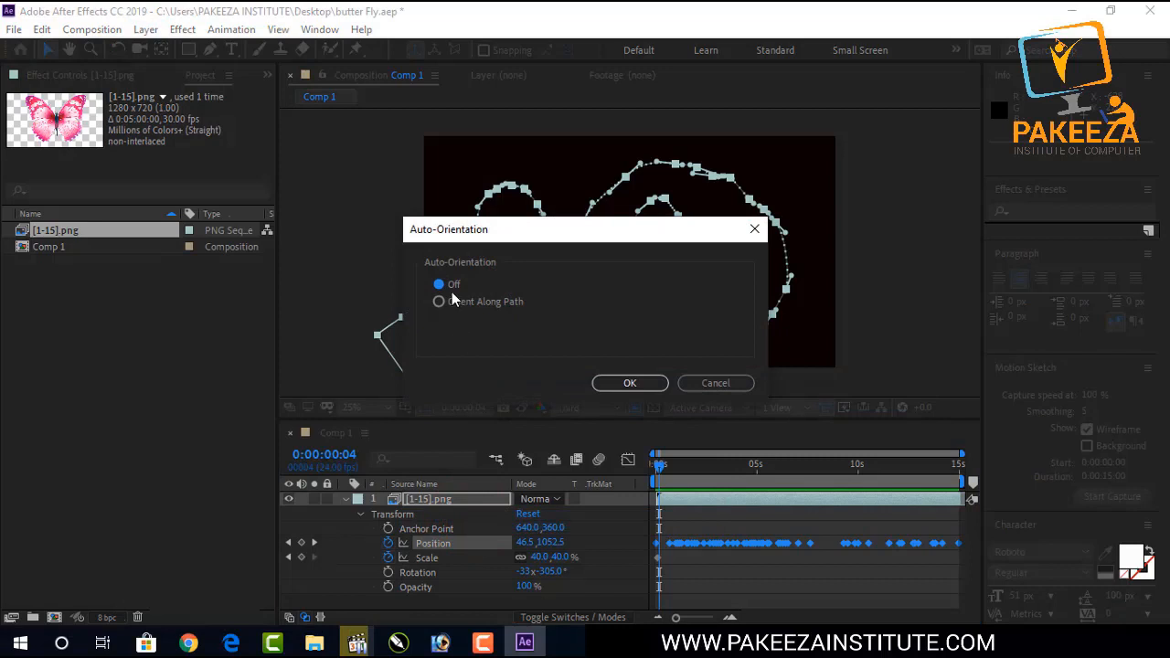
pyautogui.click(439, 302)
pyautogui.click(629, 383)
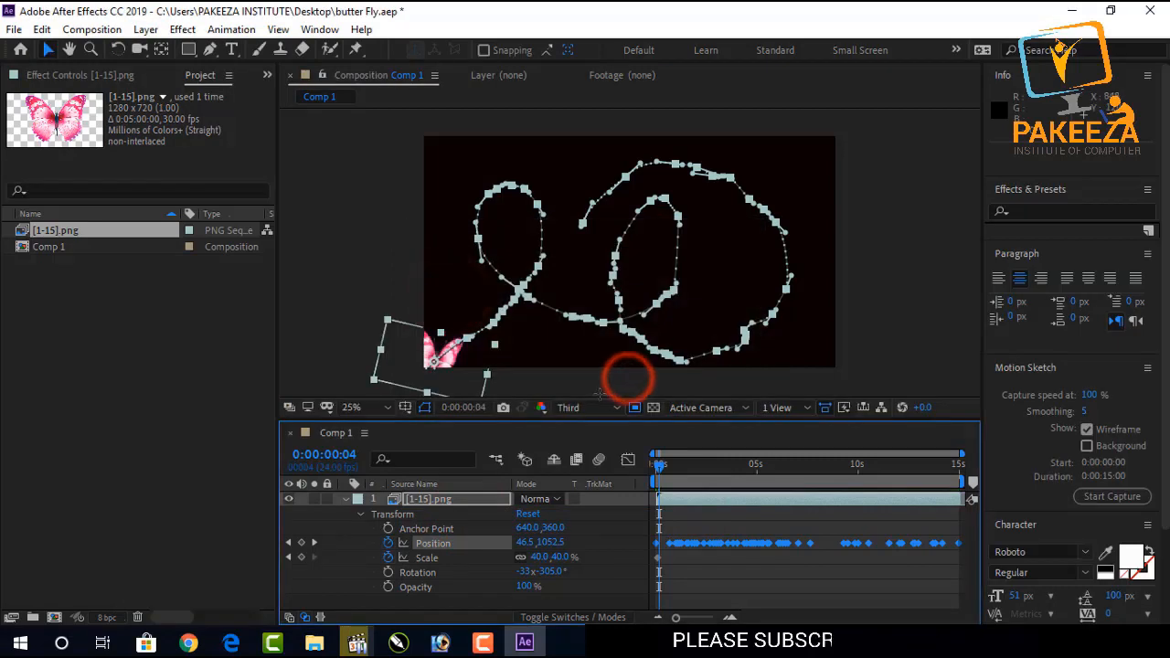
# Adjust the layer's Rotation to -33x -273° so the butterfly faces along the path.
pyautogui.click(418, 573)
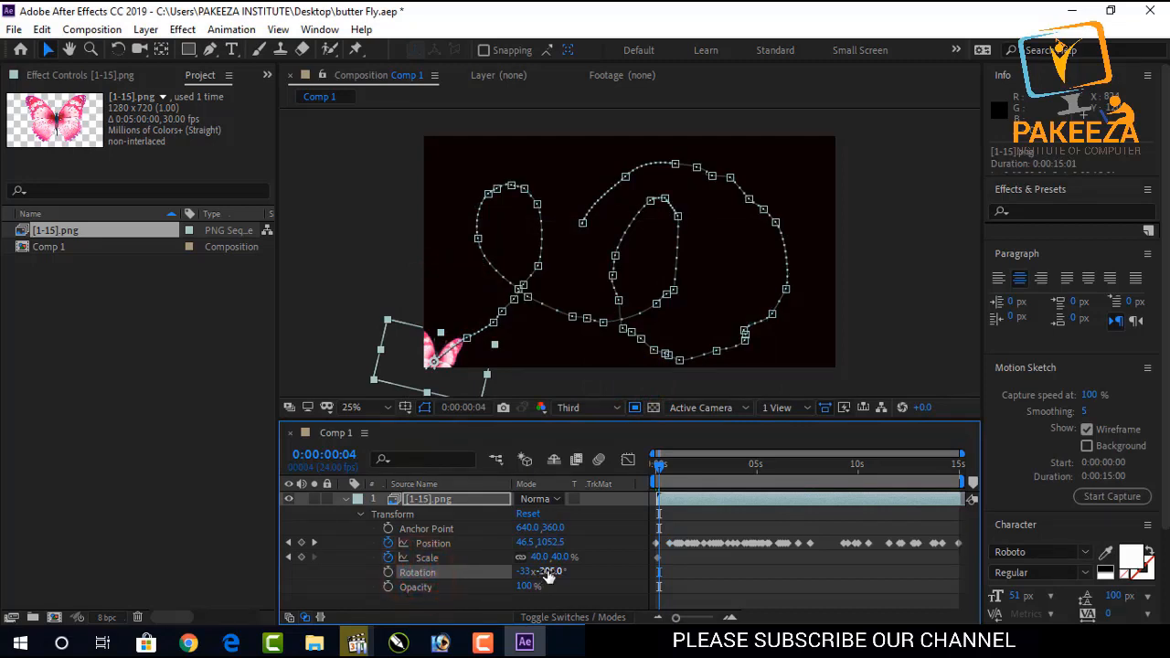
pyautogui.moveTo(552, 569); pyautogui.dragTo(576, 570)
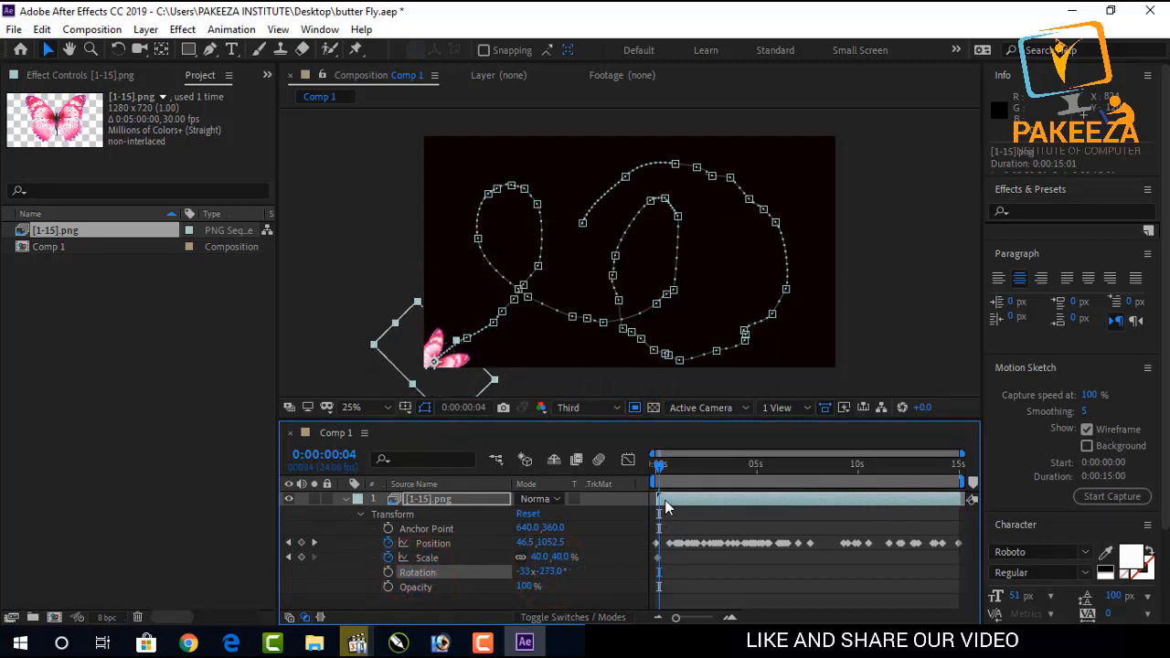
# Preview the animation with the new rotation.
pyautogui.press('space')
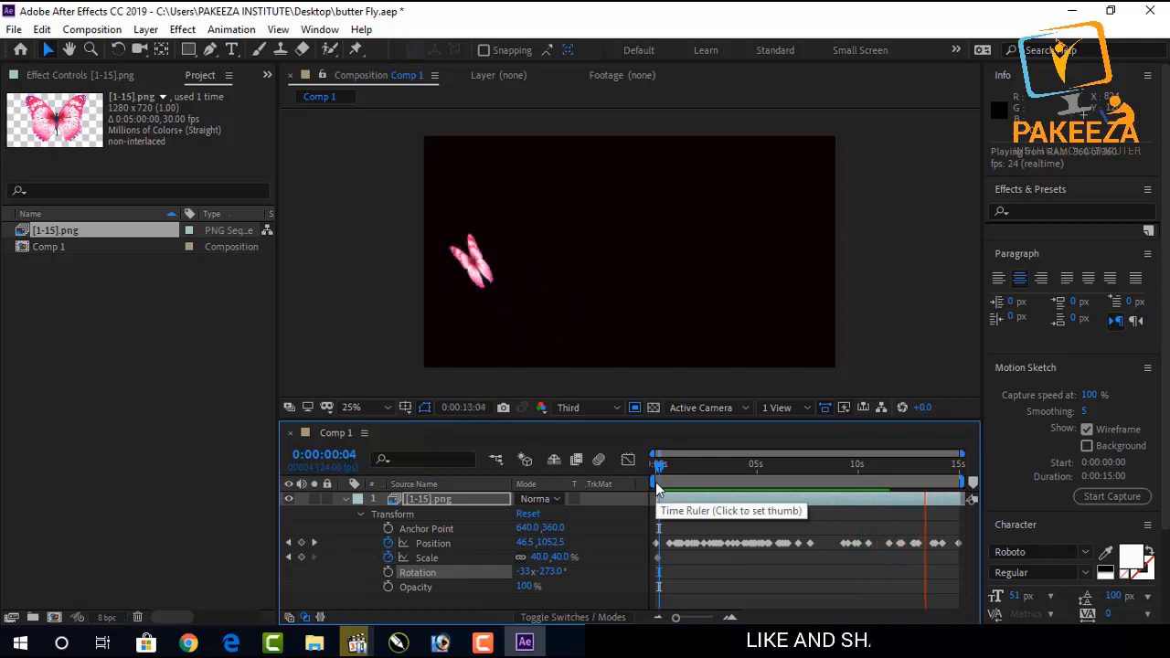
pyautogui.press('space')
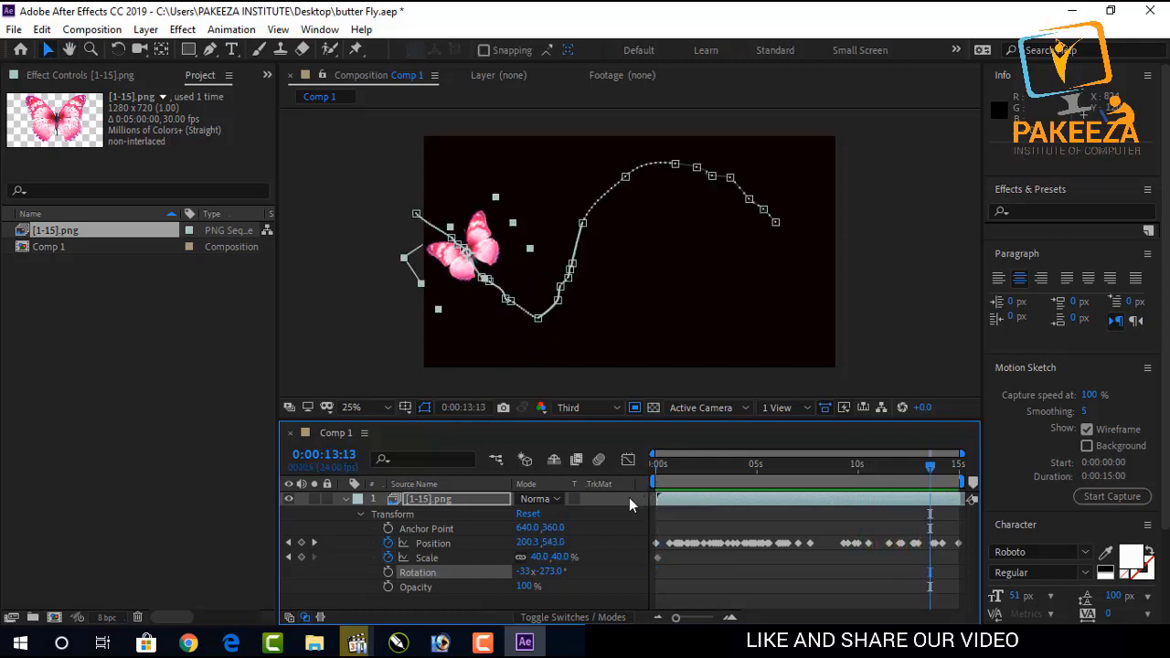
# Collapse the layer's properties and duplicate the butterfly layer.
pyautogui.click(358, 514)
pyautogui.click(395, 534)
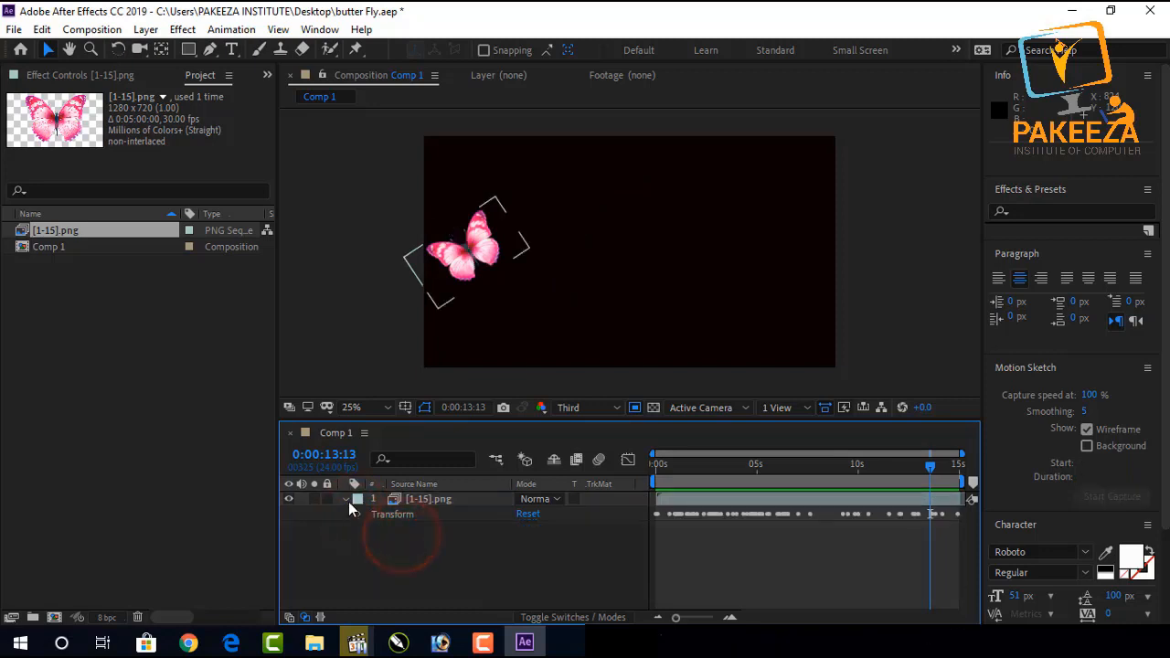
pyautogui.click(348, 502)
pyautogui.click(459, 527)
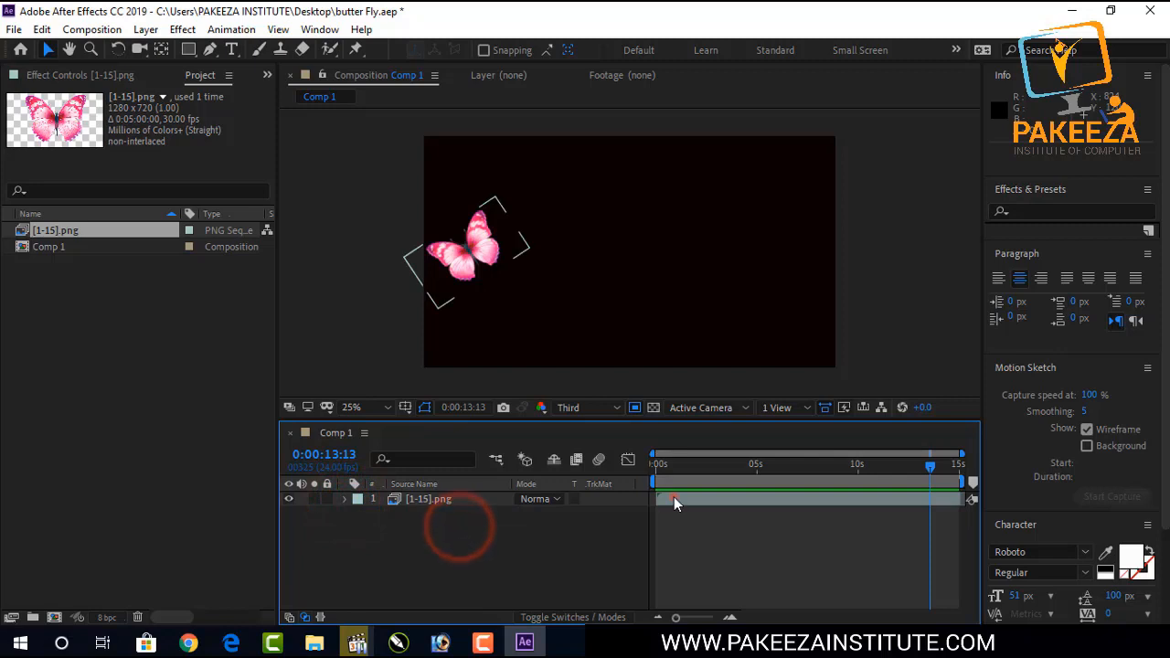
pyautogui.click(674, 497)
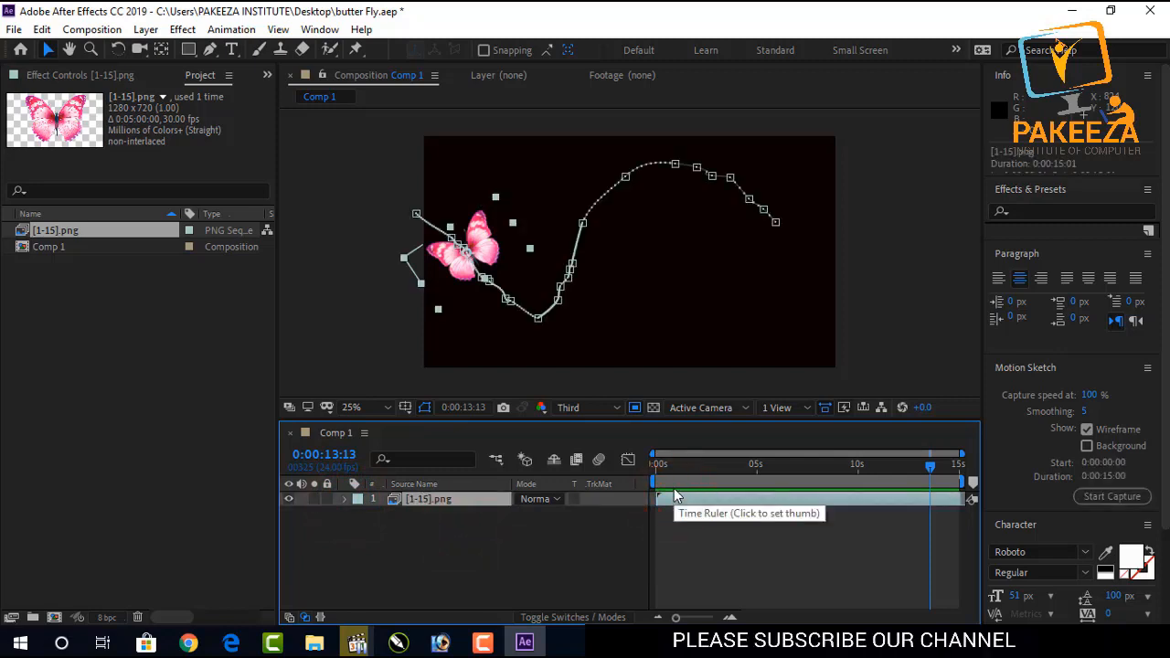
pyautogui.hotkey('ctrl', 'd')
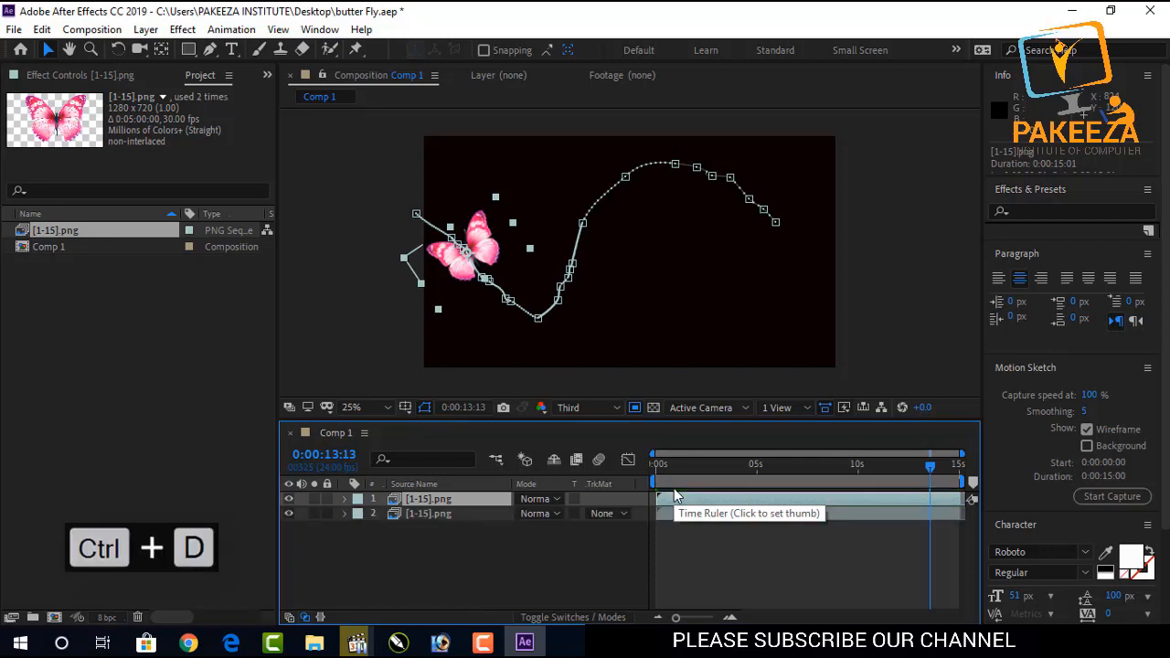
pyautogui.click(289, 510)
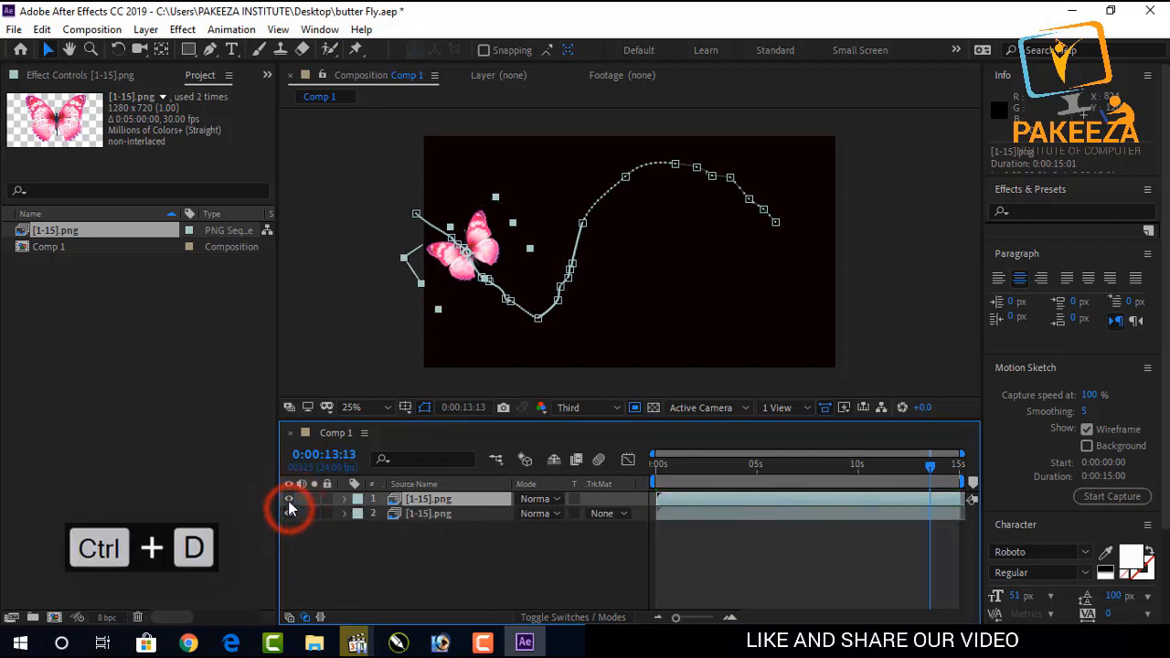
pyautogui.click(289, 499)
pyautogui.click(289, 499)
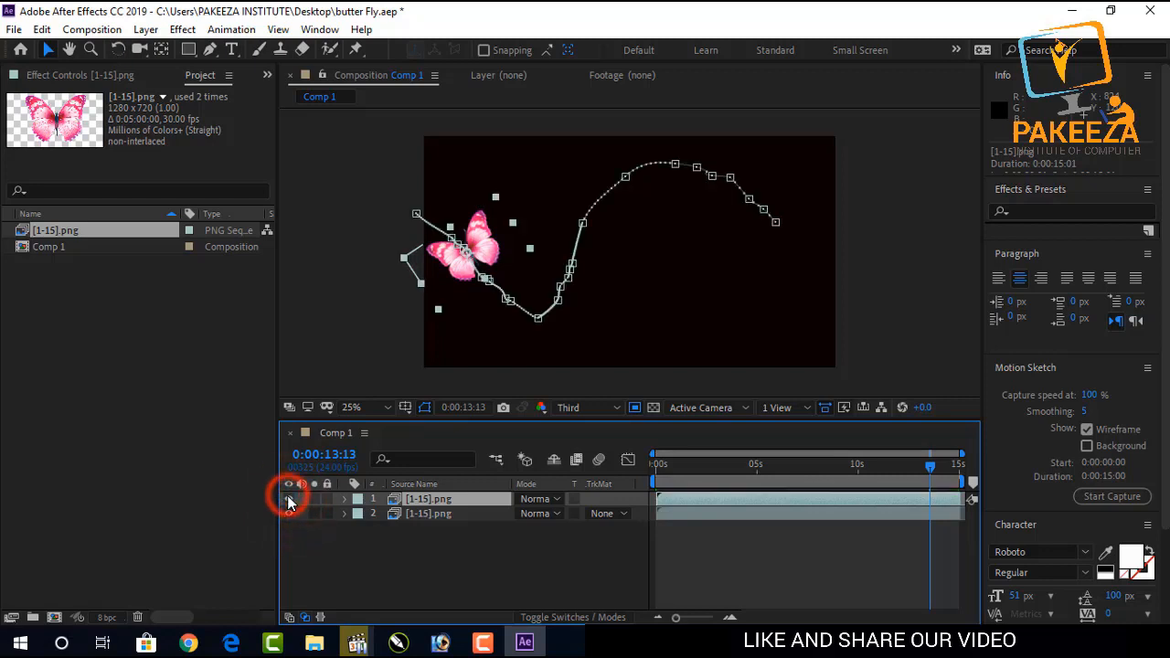
pyautogui.click(289, 512)
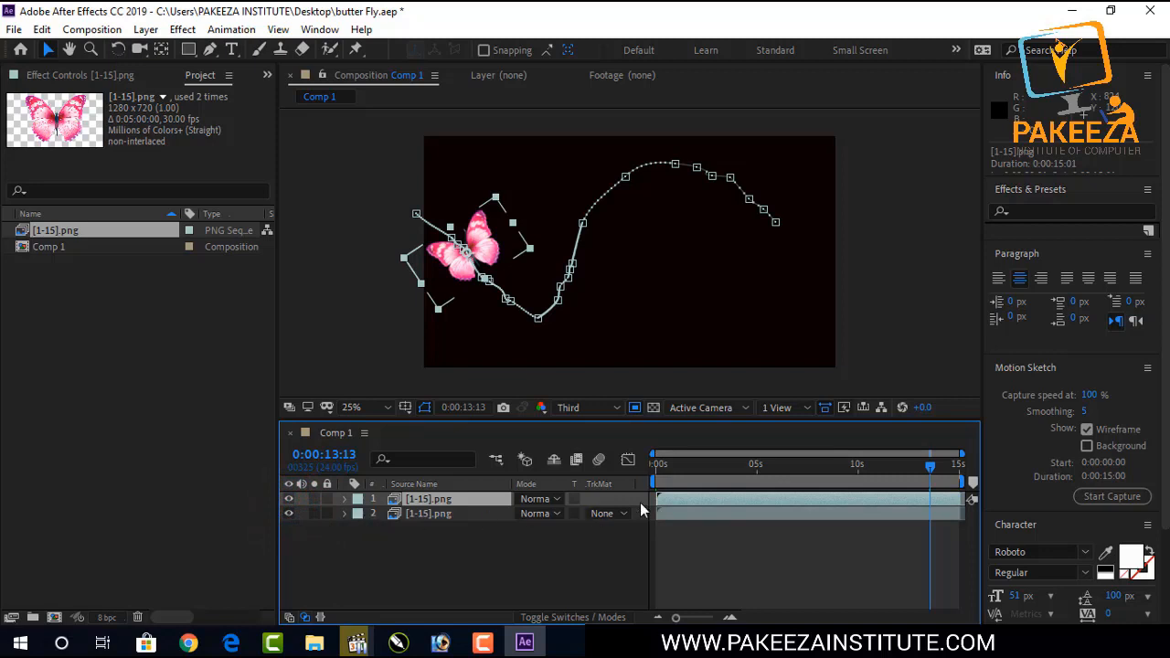
# Delete all Position keyframes from the top butterfly layer.
pyautogui.click(346, 501)
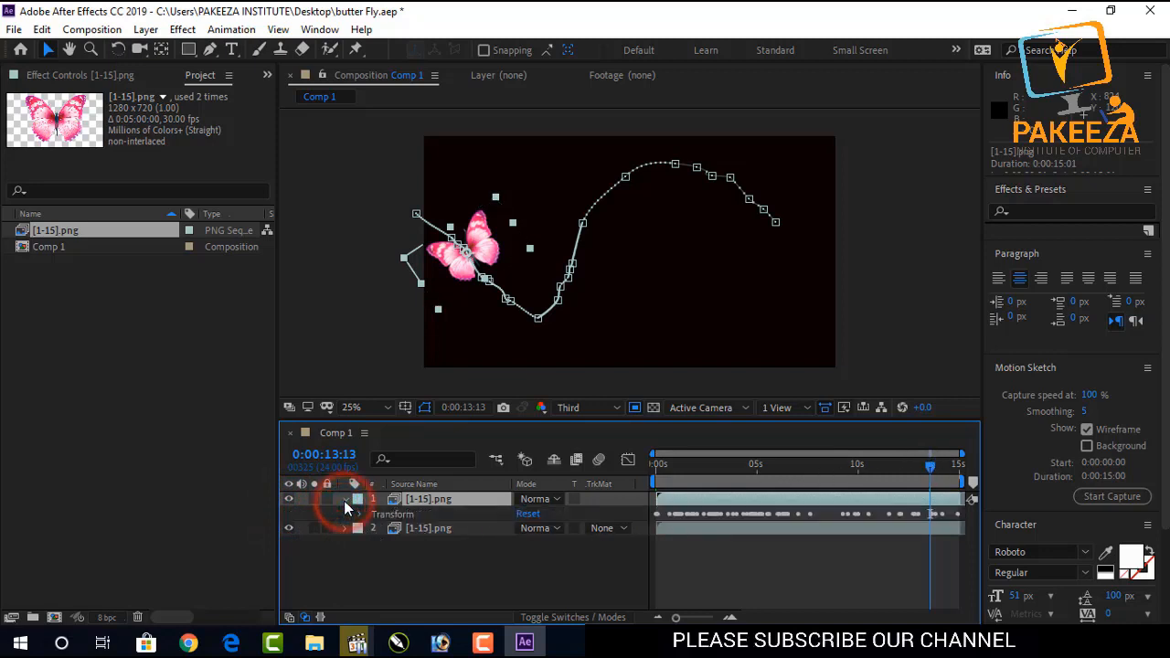
pyautogui.click(355, 515)
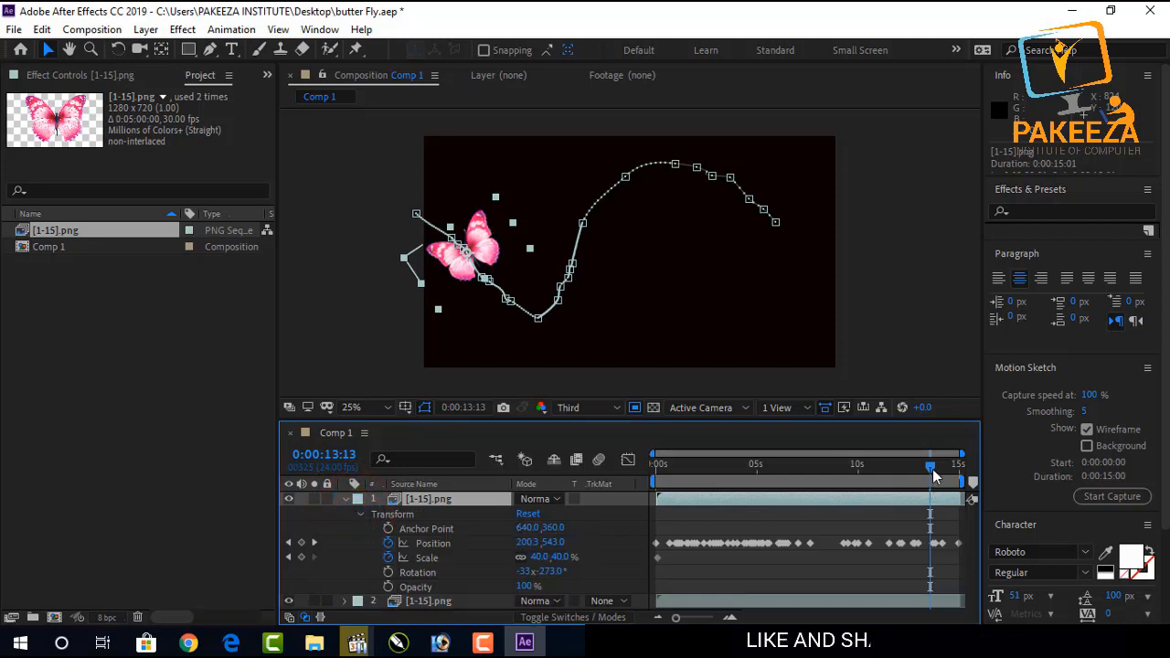
pyautogui.moveTo(931, 466); pyautogui.dragTo(664, 471)
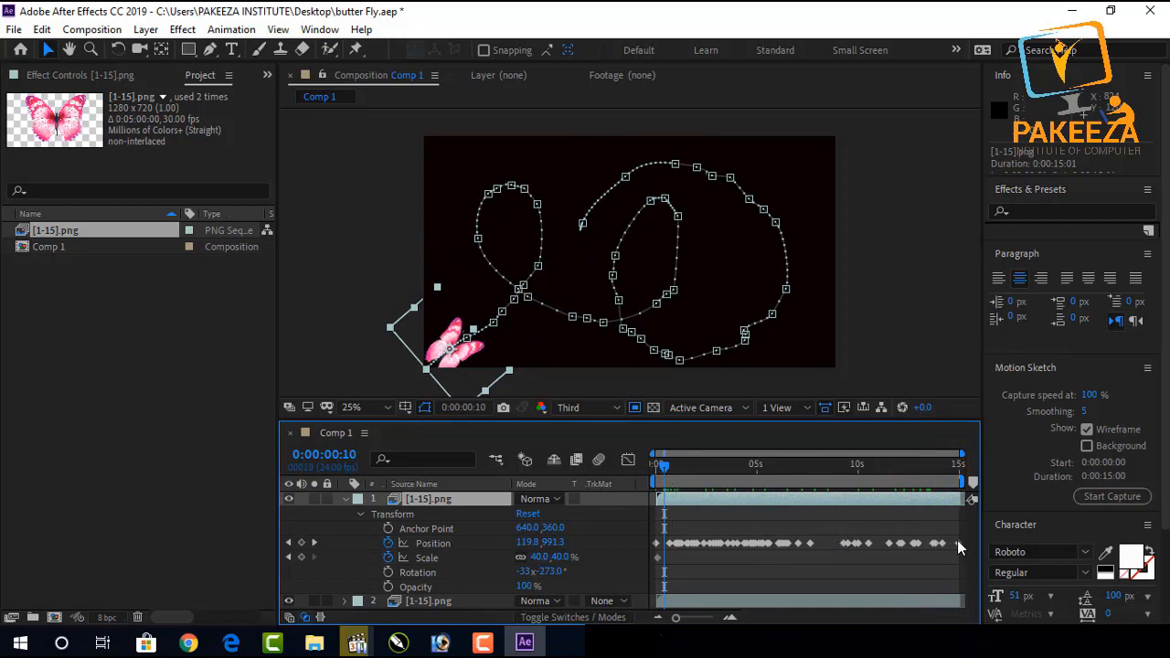
pyautogui.moveTo(965, 534); pyautogui.dragTo(665, 548)
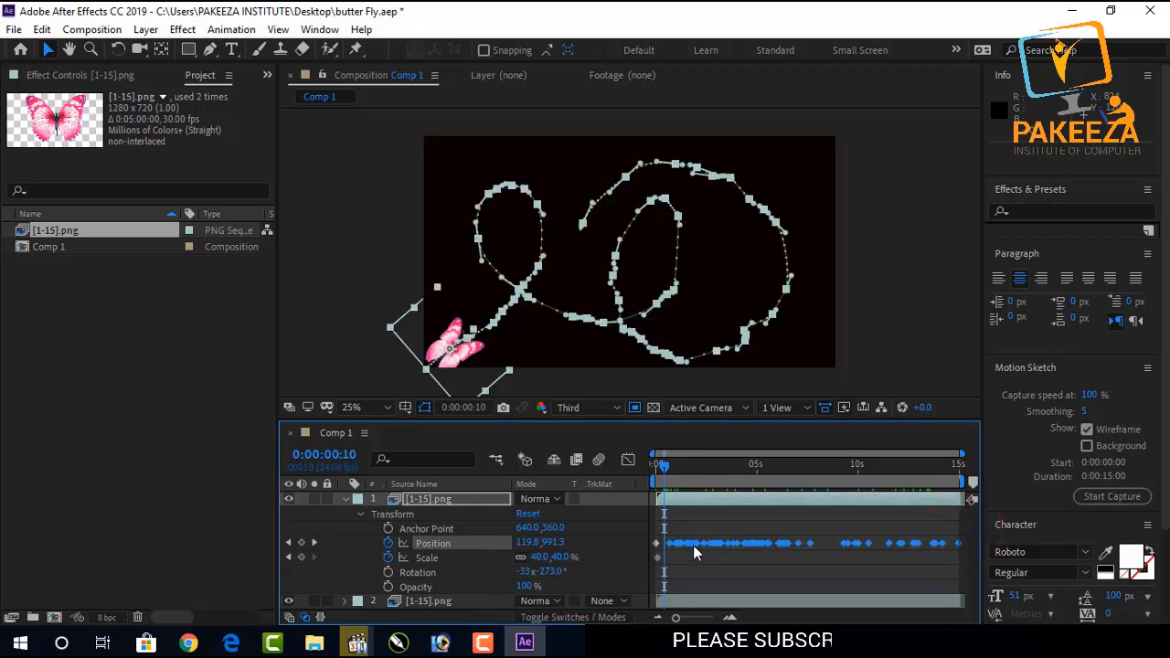
pyautogui.press('Delete')
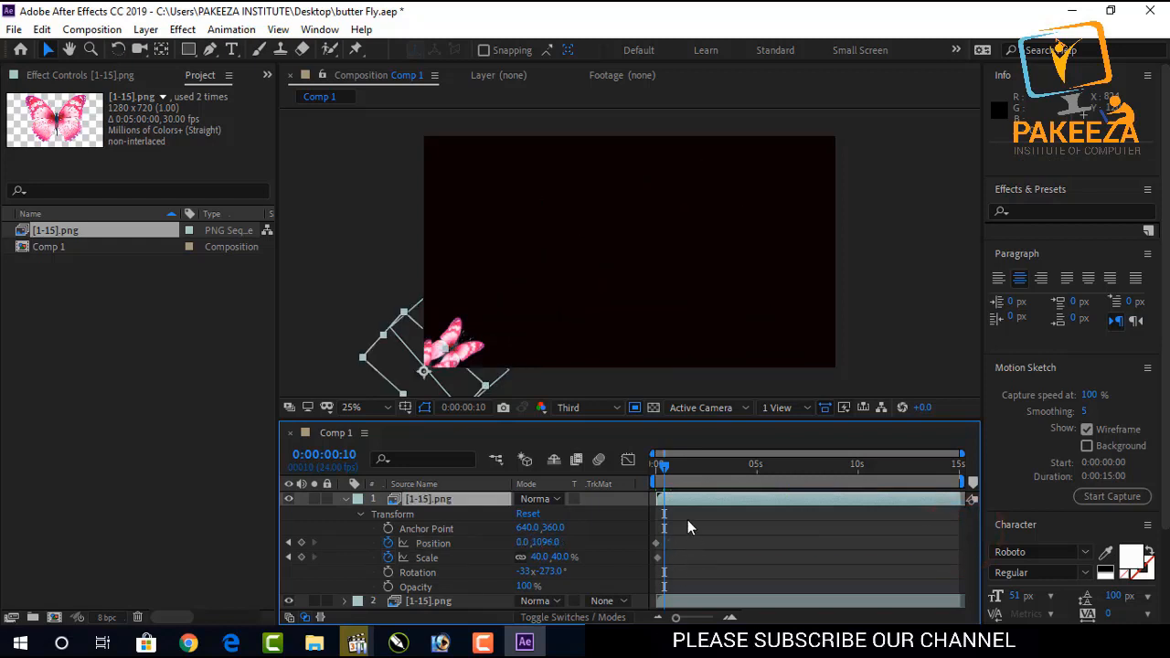
# Record a Motion Sketch flight path for the top butterfly, then undo the recorded path.
pyautogui.click(1122, 497)
pyautogui.moveTo(913, 376)
pyautogui.mouseDown()
pyautogui.moveTo(830, 302)
pyautogui.moveTo(799, 216)
pyautogui.moveTo(773, 207)
pyautogui.moveTo(697, 240)
pyautogui.moveTo(685, 275)
pyautogui.moveTo(686, 324)
pyautogui.moveTo(763, 313)
pyautogui.mouseUp()
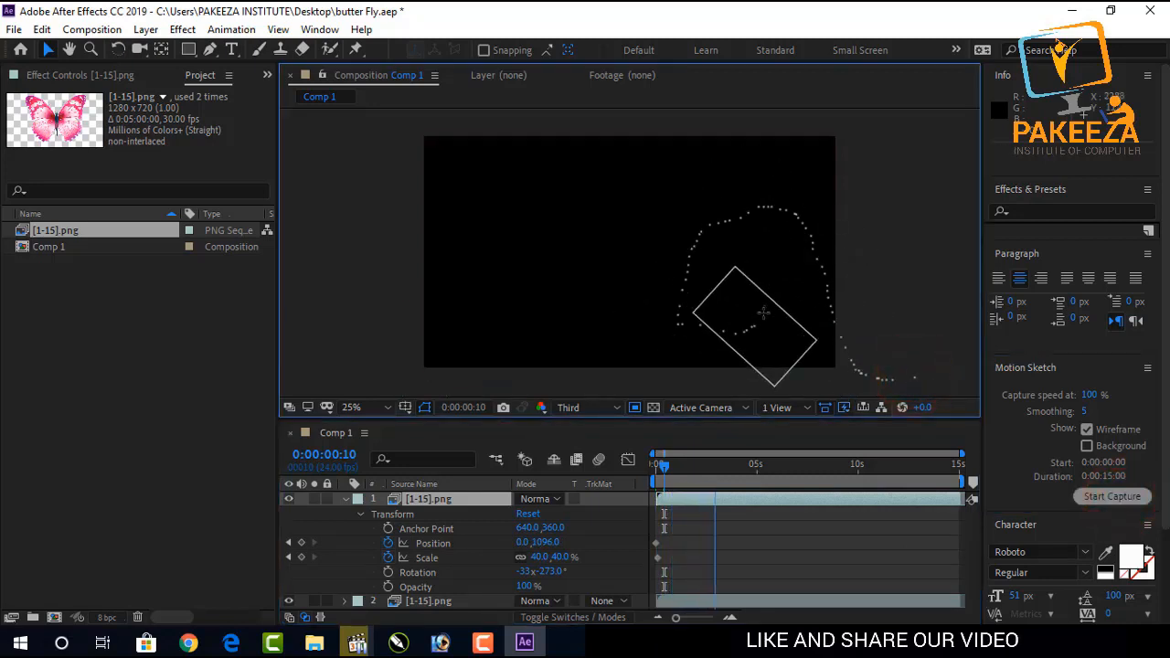
pyautogui.moveTo(772, 235)
pyautogui.mouseDown()
pyautogui.moveTo(665, 191)
pyautogui.moveTo(612, 214)
pyautogui.mouseUp()
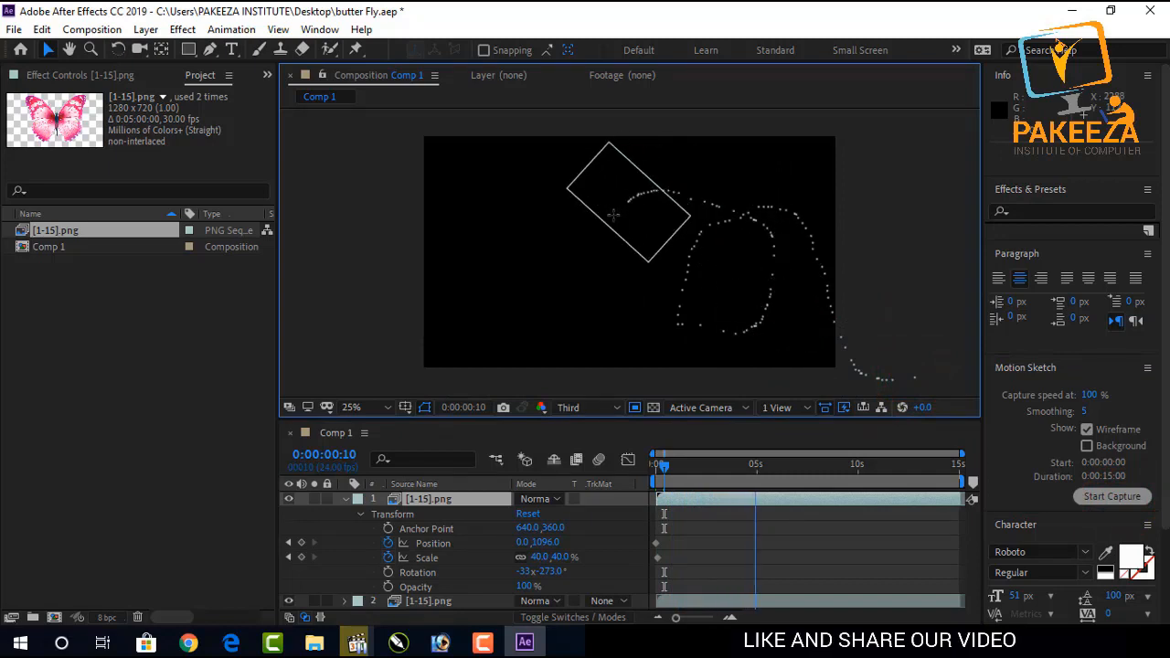
pyautogui.moveTo(555, 255)
pyautogui.mouseDown()
pyautogui.moveTo(530, 283)
pyautogui.moveTo(540, 299)
pyautogui.moveTo(613, 307)
pyautogui.moveTo(642, 265)
pyautogui.moveTo(642, 250)
pyautogui.moveTo(600, 225)
pyautogui.moveTo(531, 207)
pyautogui.moveTo(508, 216)
pyautogui.moveTo(518, 319)
pyautogui.moveTo(479, 353)
pyautogui.moveTo(636, 327)
pyautogui.mouseUp()
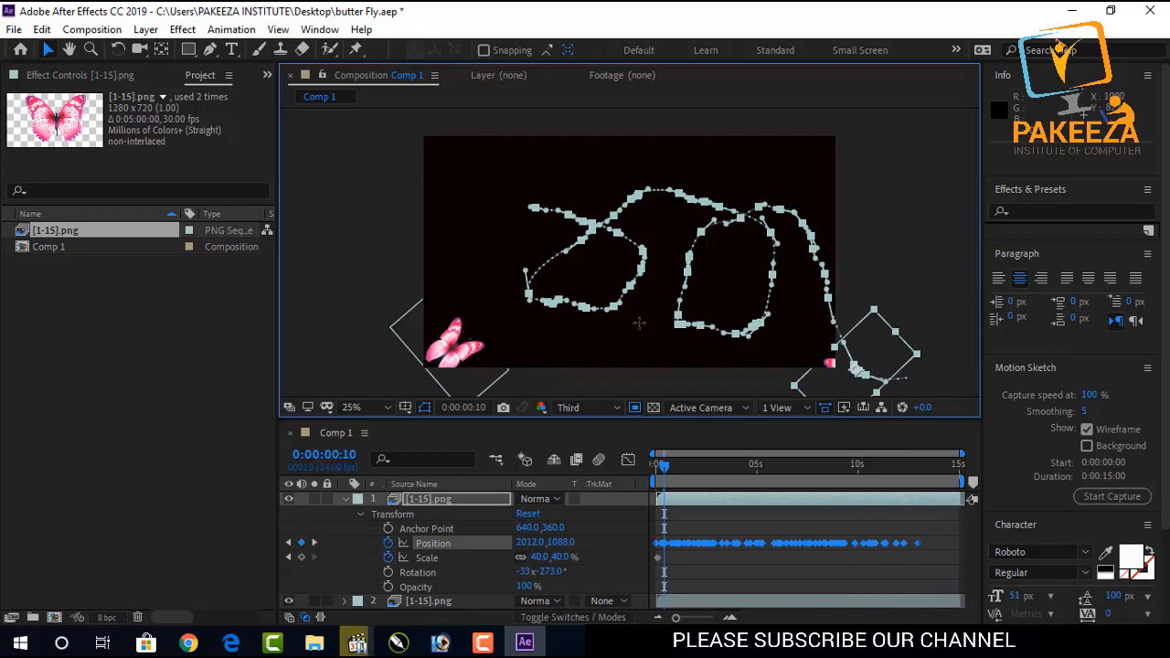
pyautogui.hotkey('ctrl', 'z')
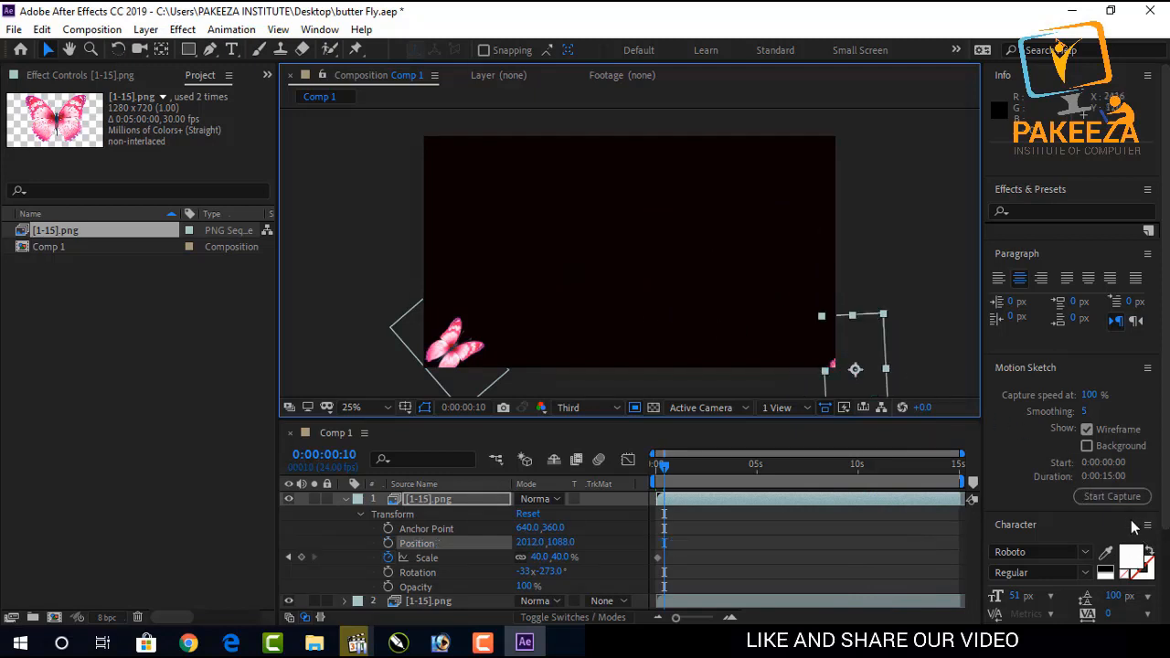
# Capture a new looping Motion Sketch flight path for the top butterfly across the composition.
pyautogui.click(1111, 496)
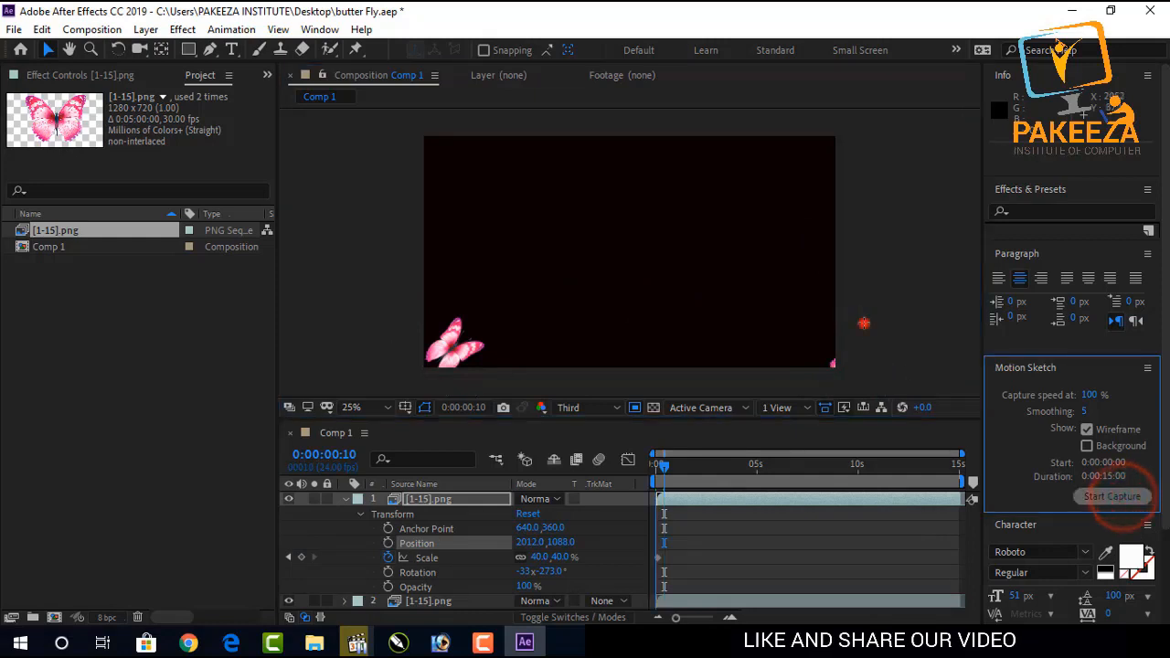
pyautogui.moveTo(862, 323); pyautogui.dragTo(862, 322)
pyautogui.moveTo(783, 209)
pyautogui.mouseDown()
pyautogui.moveTo(747, 144)
pyautogui.moveTo(689, 166)
pyautogui.mouseUp()
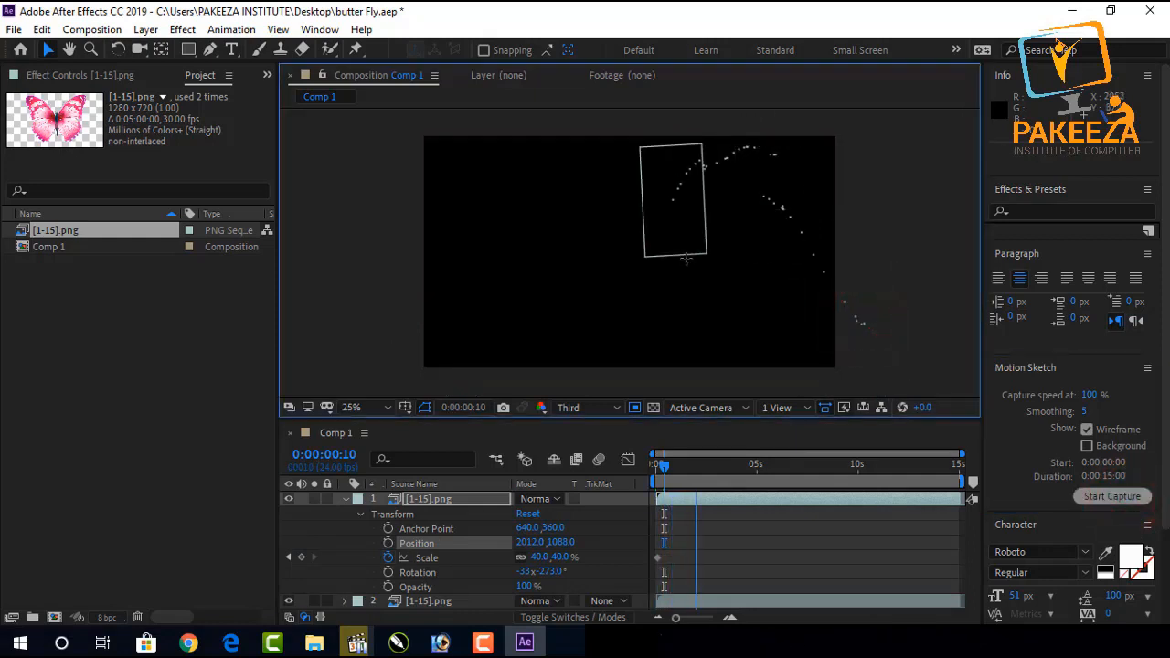
pyautogui.moveTo(774, 286)
pyautogui.mouseDown()
pyautogui.moveTo(768, 246)
pyautogui.moveTo(730, 208)
pyautogui.moveTo(628, 176)
pyautogui.mouseUp()
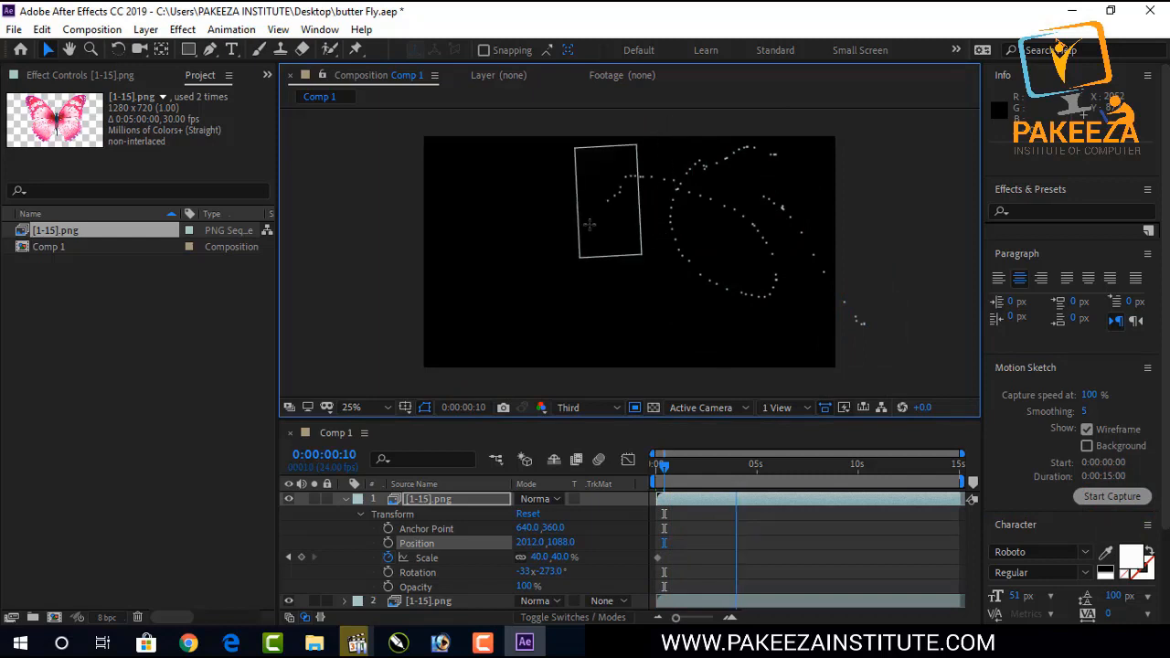
pyautogui.moveTo(589, 224)
pyautogui.mouseDown()
pyautogui.moveTo(580, 258)
pyautogui.moveTo(594, 282)
pyautogui.moveTo(627, 311)
pyautogui.moveTo(691, 317)
pyautogui.moveTo(709, 277)
pyautogui.moveTo(682, 236)
pyautogui.moveTo(625, 199)
pyautogui.moveTo(546, 187)
pyautogui.moveTo(489, 235)
pyautogui.mouseUp()
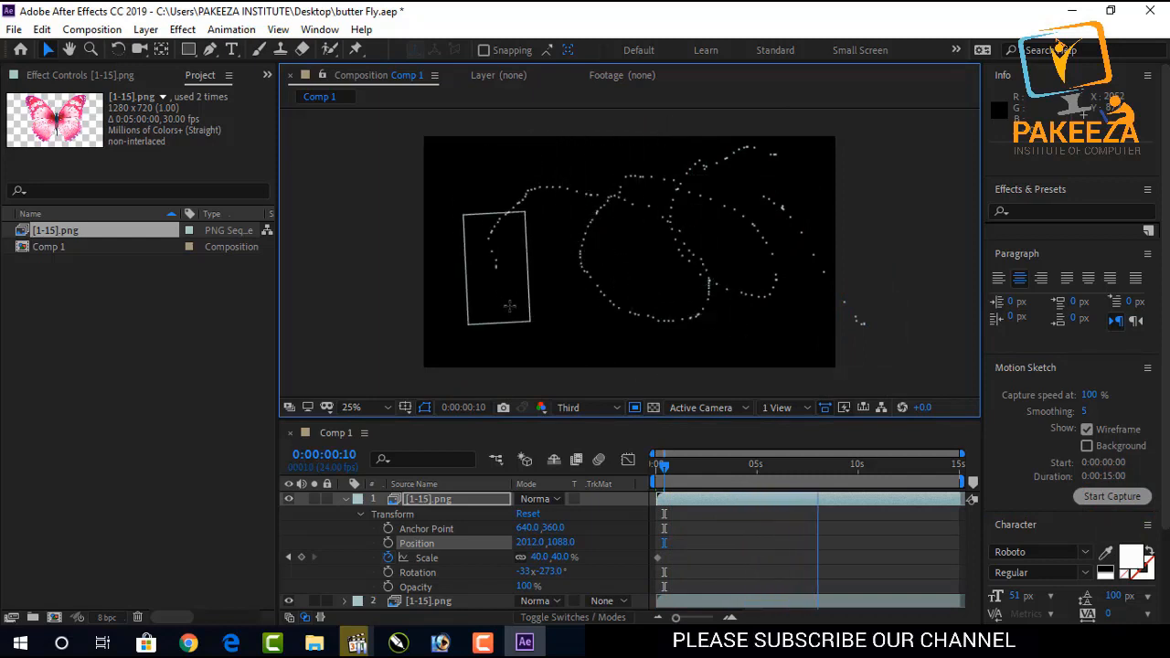
pyautogui.moveTo(575, 267); pyautogui.dragTo(527, 217)
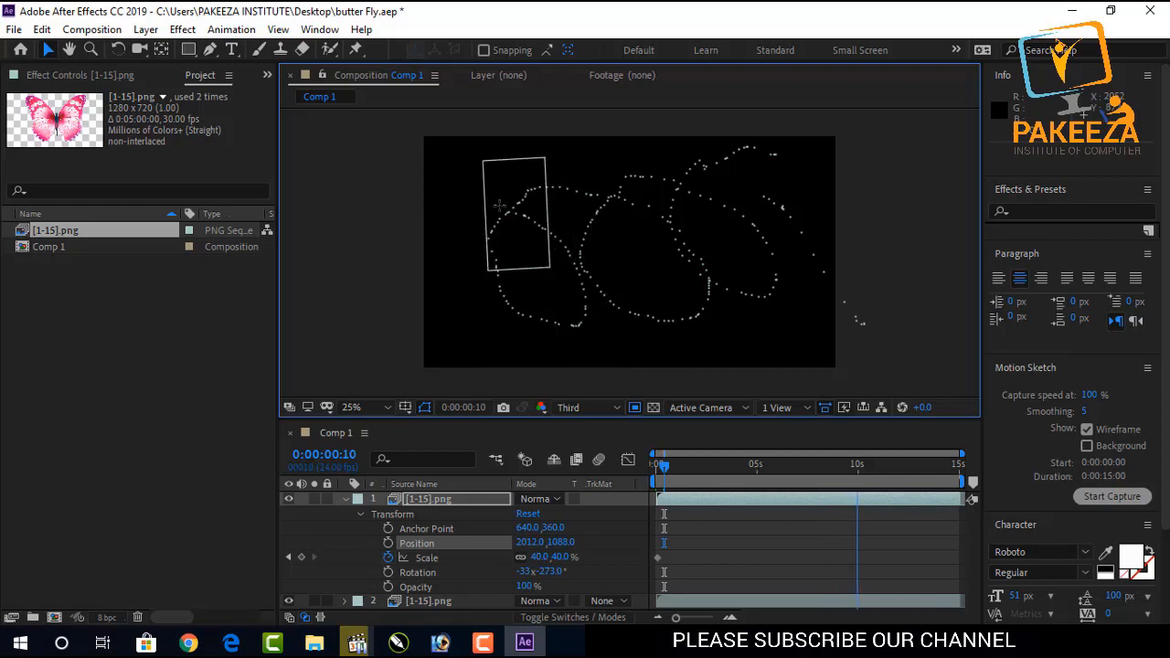
pyautogui.moveTo(499, 180)
pyautogui.mouseDown()
pyautogui.moveTo(537, 157)
pyautogui.moveTo(575, 97)
pyautogui.mouseUp()
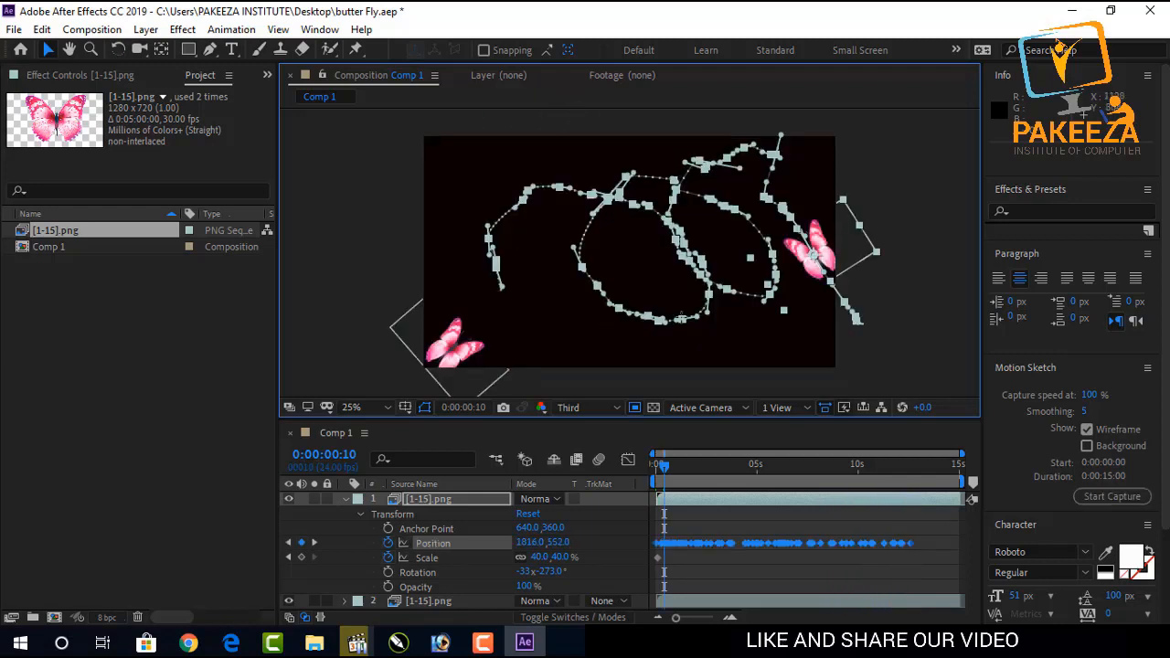
# Preview the animation of both butterflies and return the playhead to the start.
pyautogui.press('space')
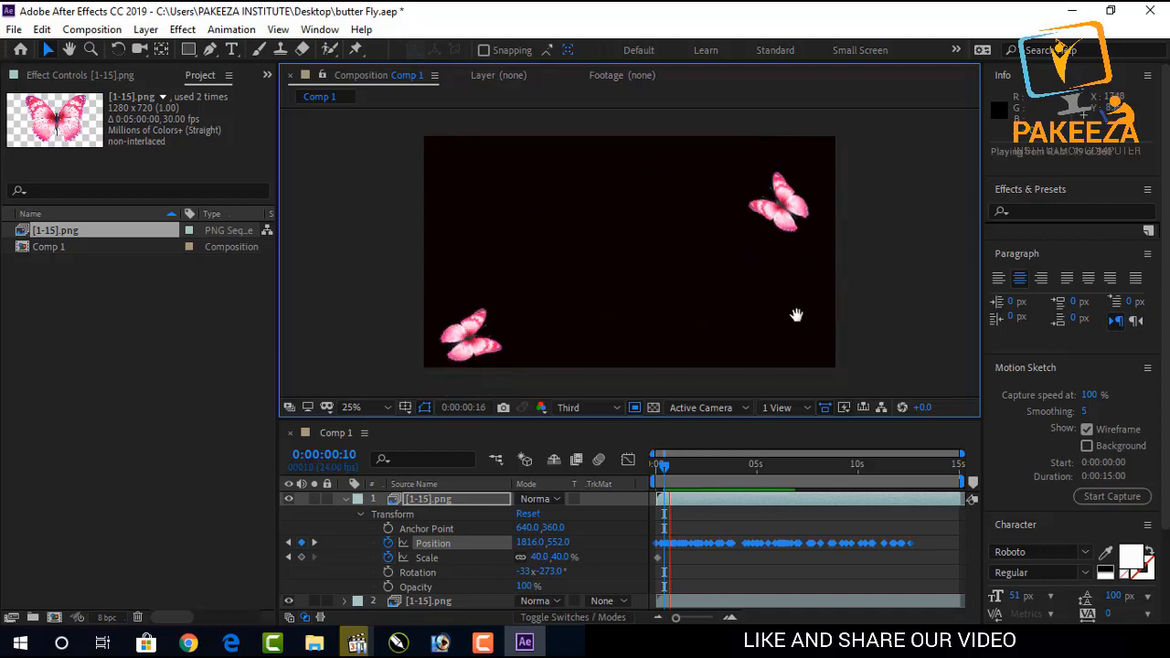
pyautogui.press('space')
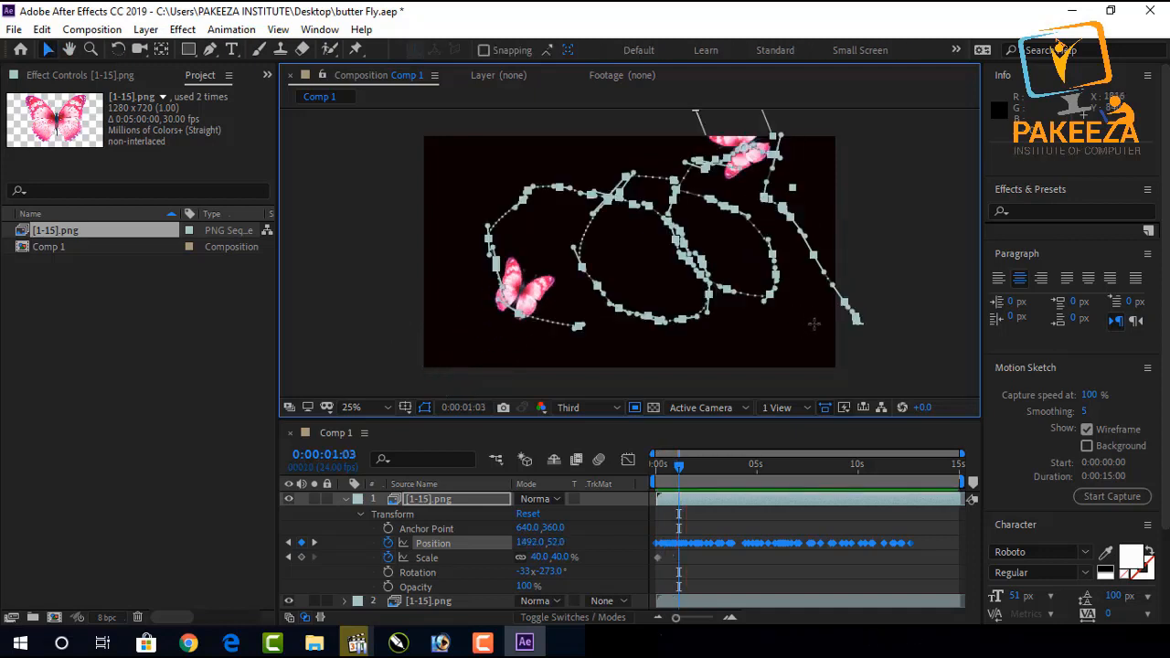
pyautogui.moveTo(679, 468); pyautogui.dragTo(665, 470)
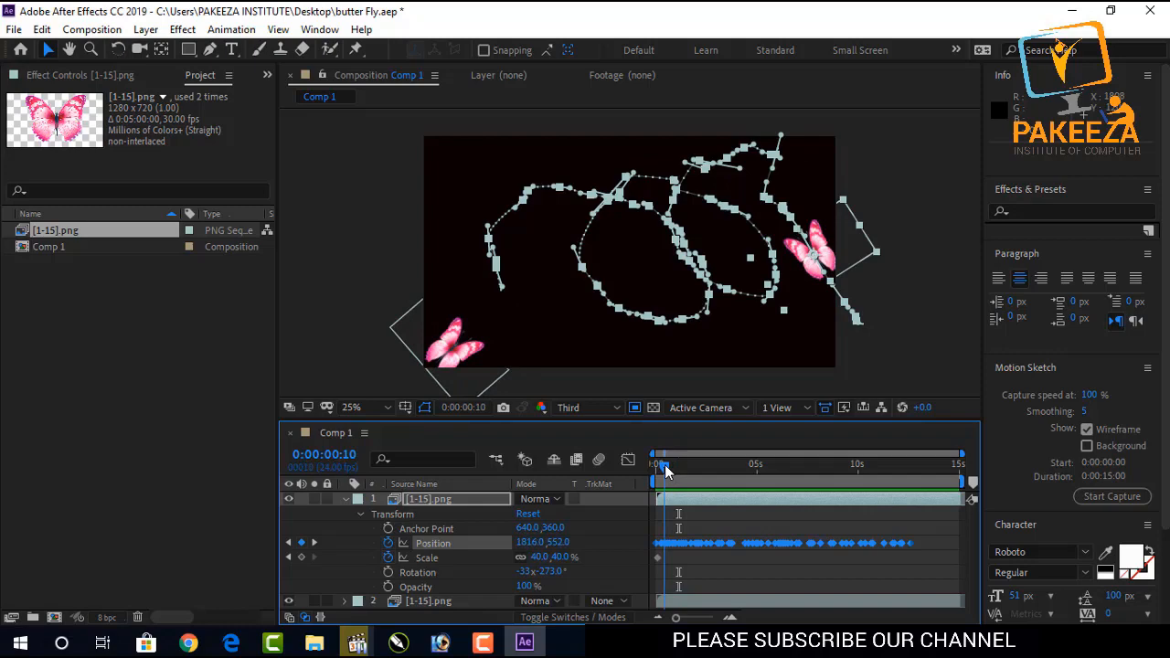
# Open the Auto-Orient transform command for the top butterfly layer.
pyautogui.click(182, 29)
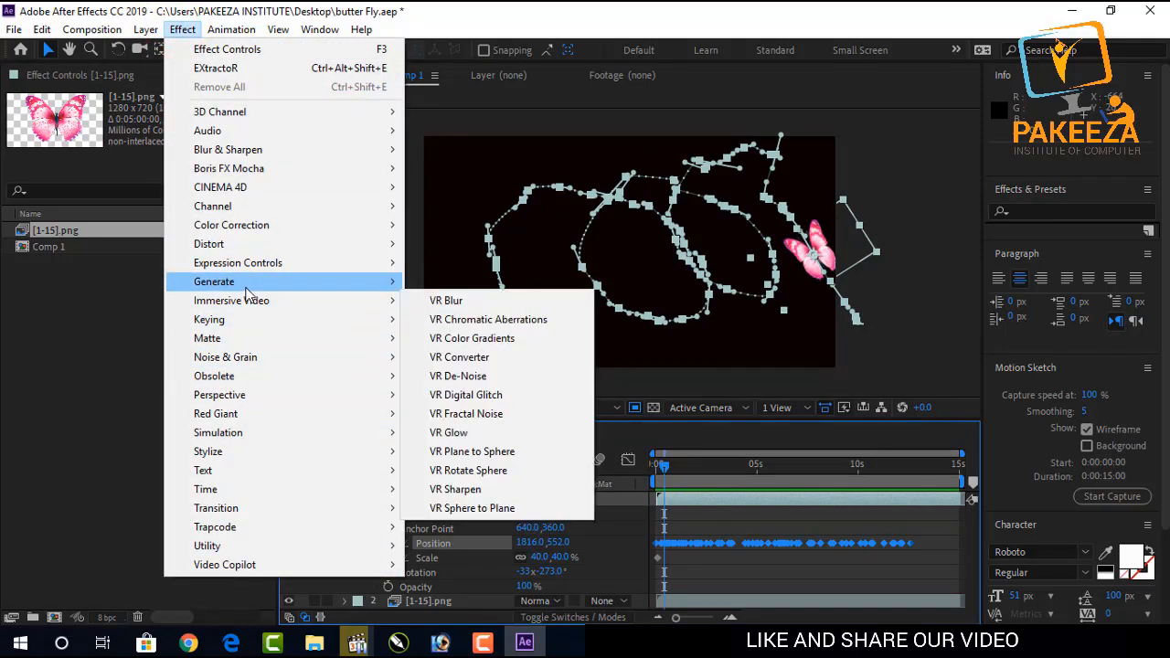
pyautogui.moveTo(14, 29)
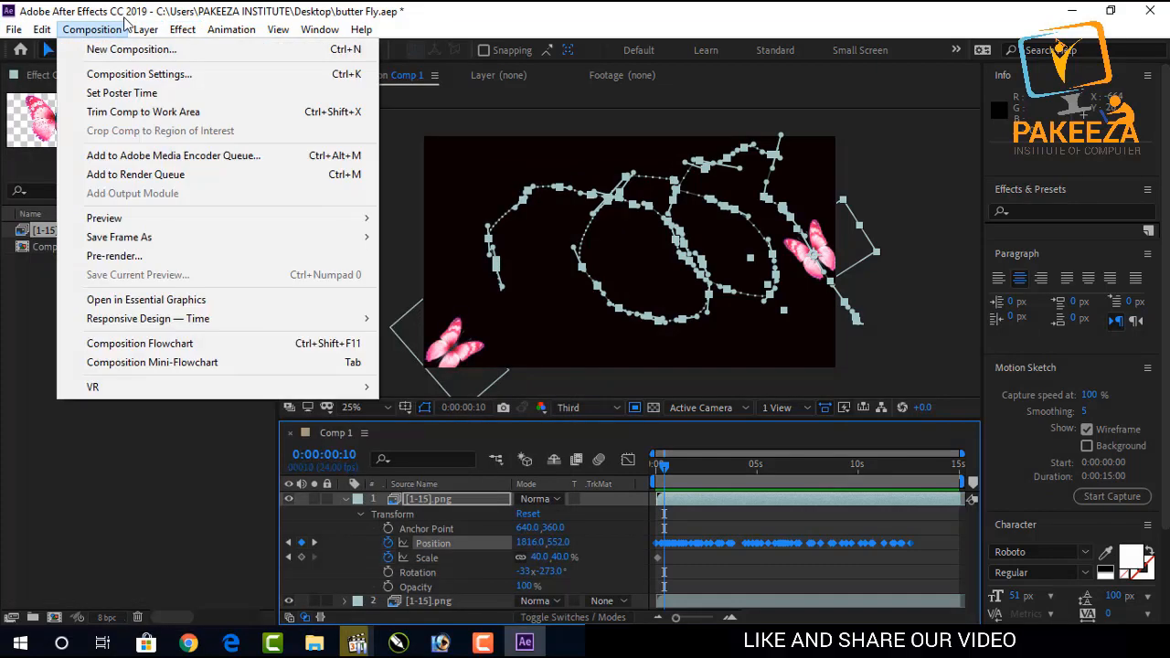
pyautogui.moveTo(145, 30)
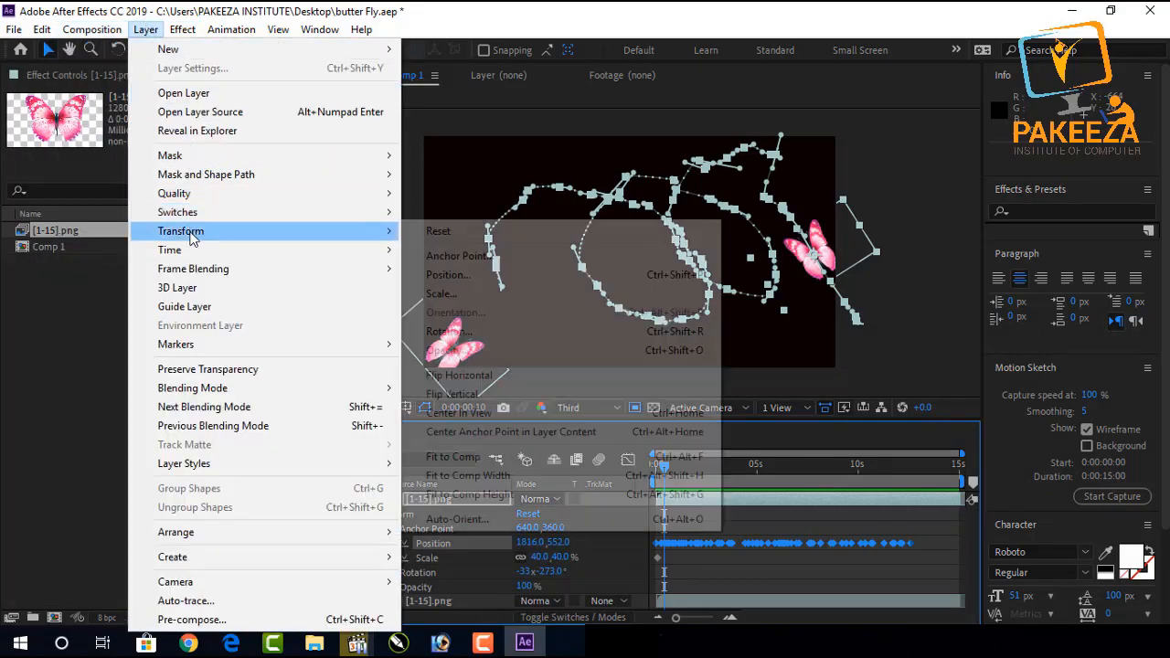
pyautogui.moveTo(206, 238)
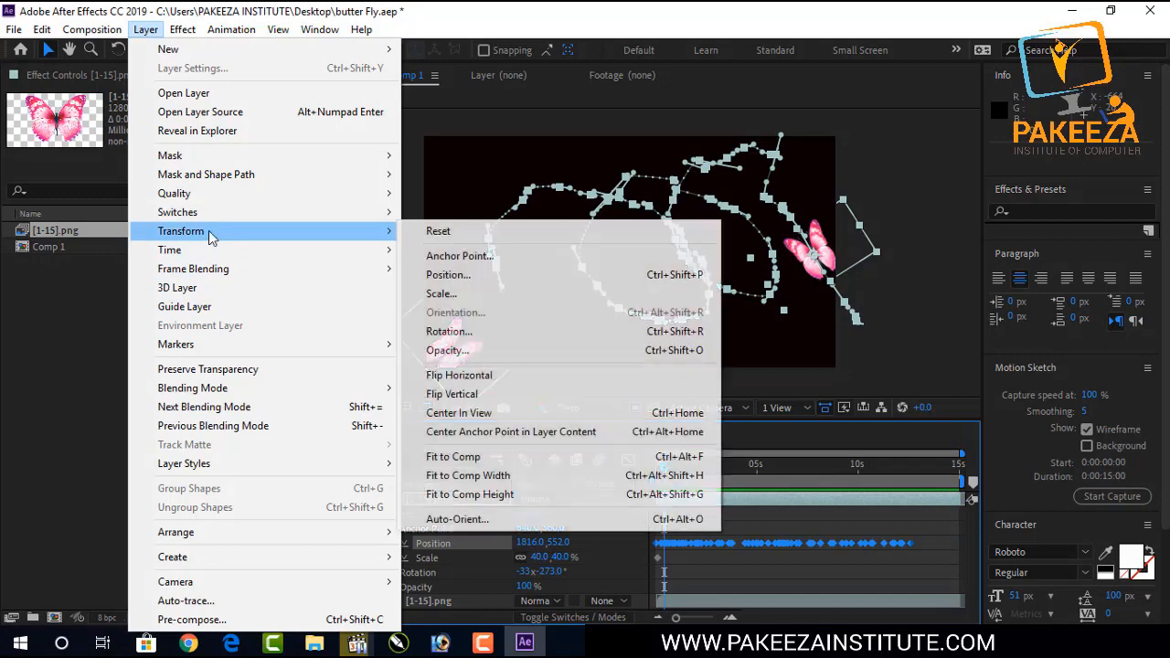
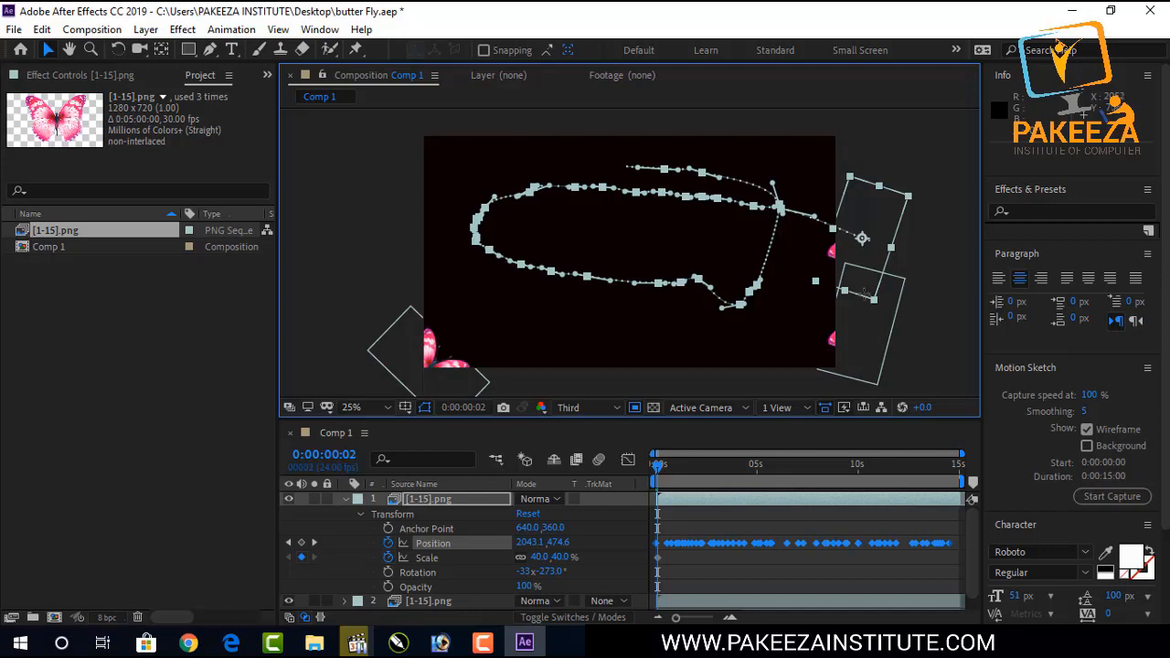
# Play back the animation and scrub the timeline to review both butterflies' flight.
pyautogui.press('space')
pyautogui.press('space')
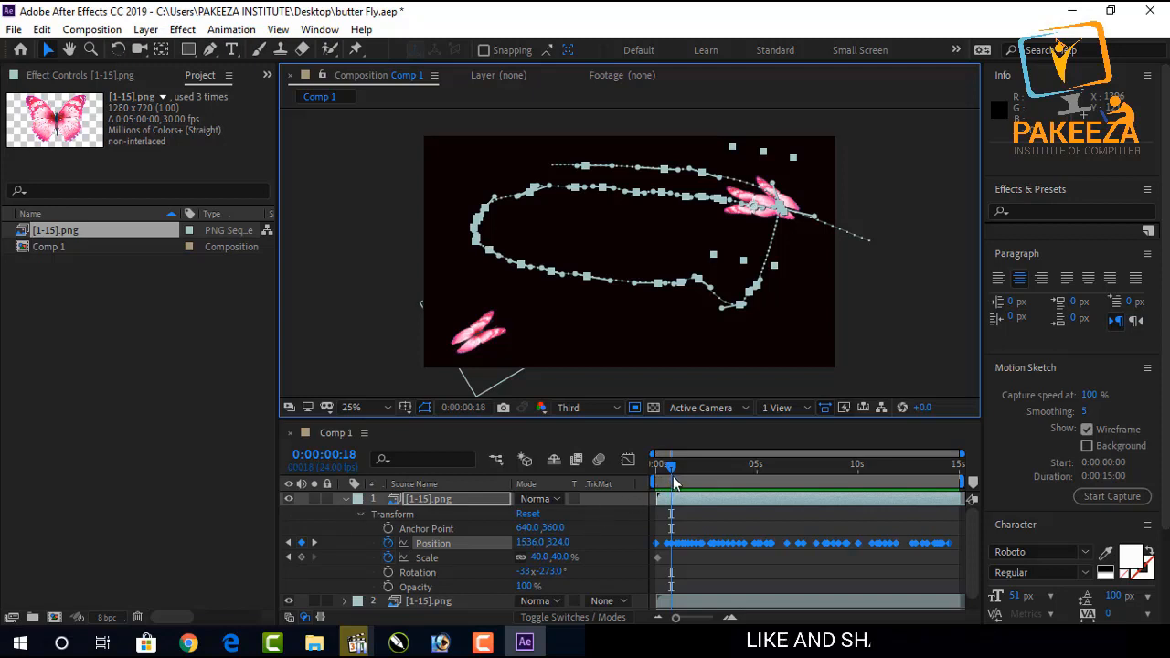
pyautogui.moveTo(674, 473); pyautogui.dragTo(703, 473)
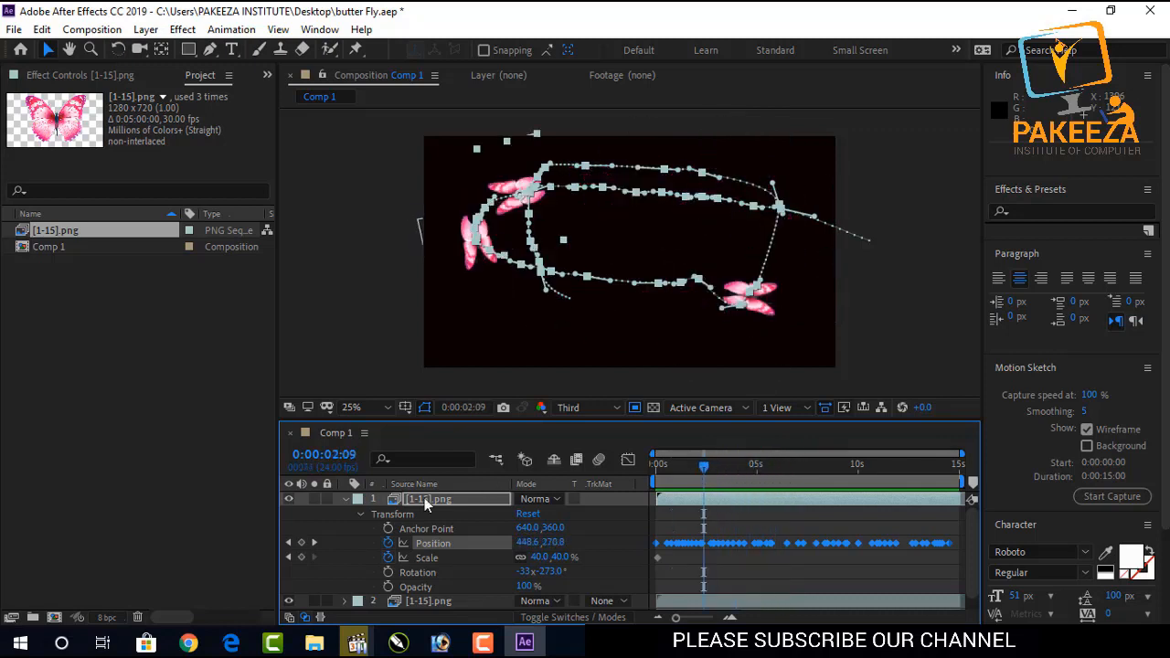
# Collapse the top butterfly layer's properties and play back the full animation.
pyautogui.click(362, 515)
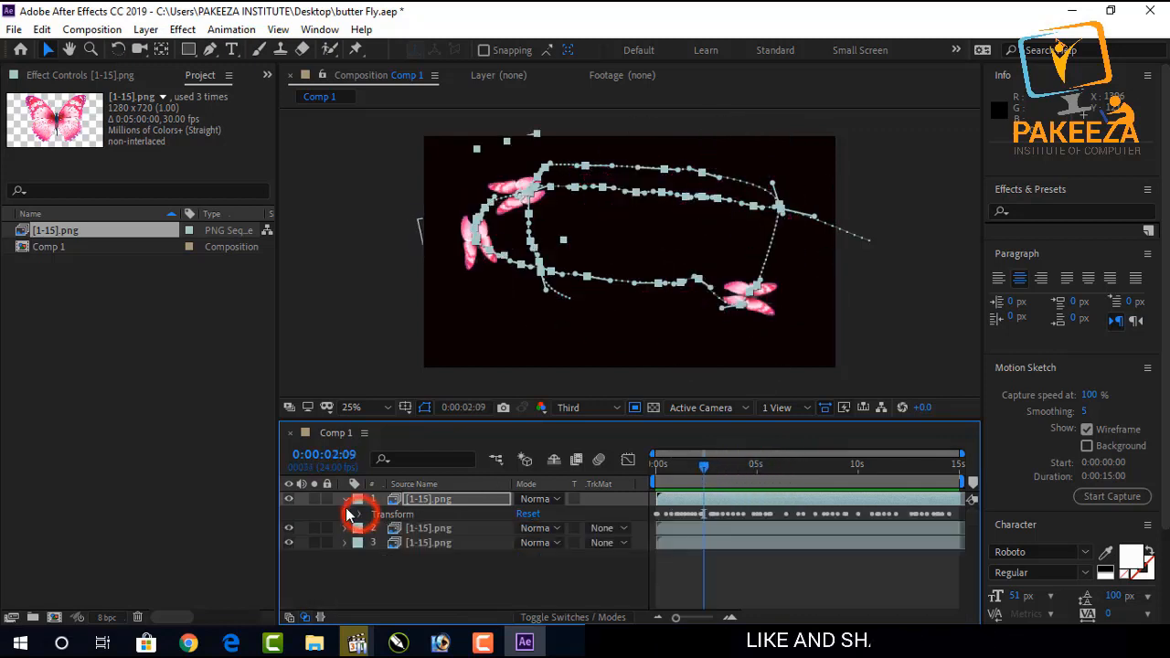
pyautogui.click(345, 500)
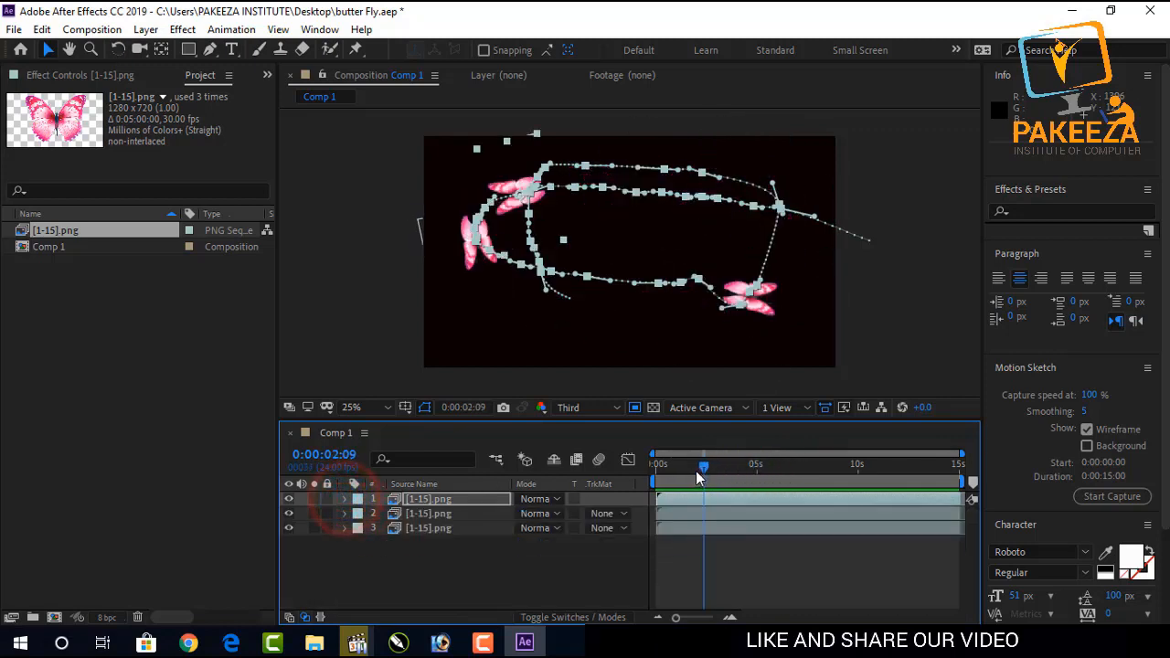
pyautogui.press('space')
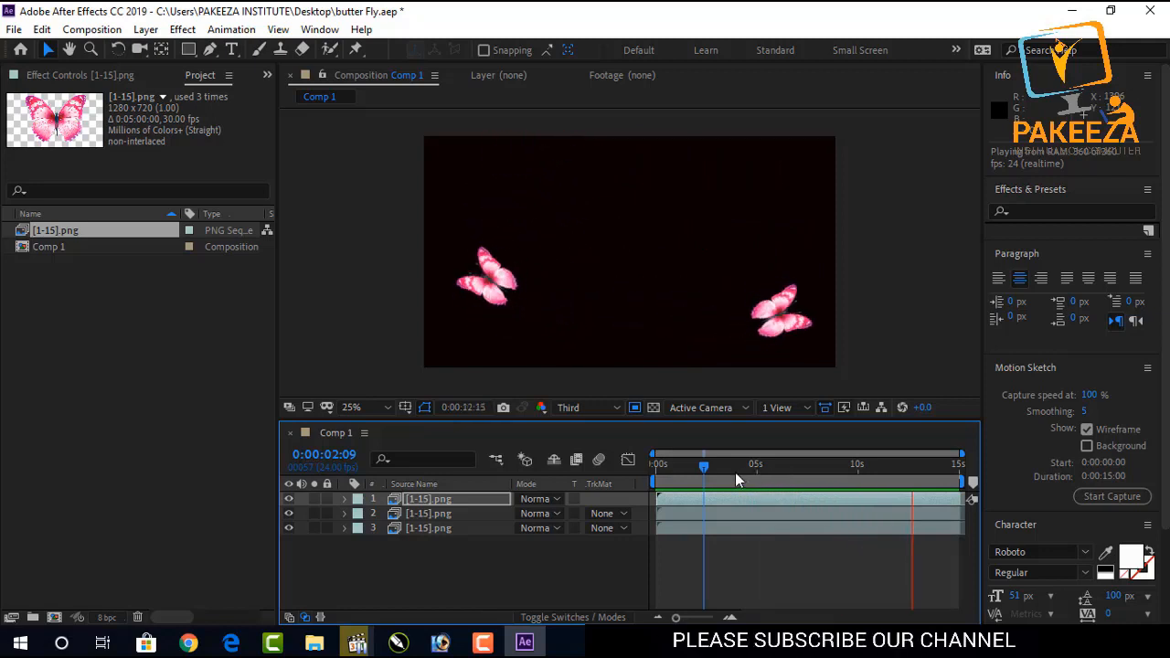
pyautogui.press('space')
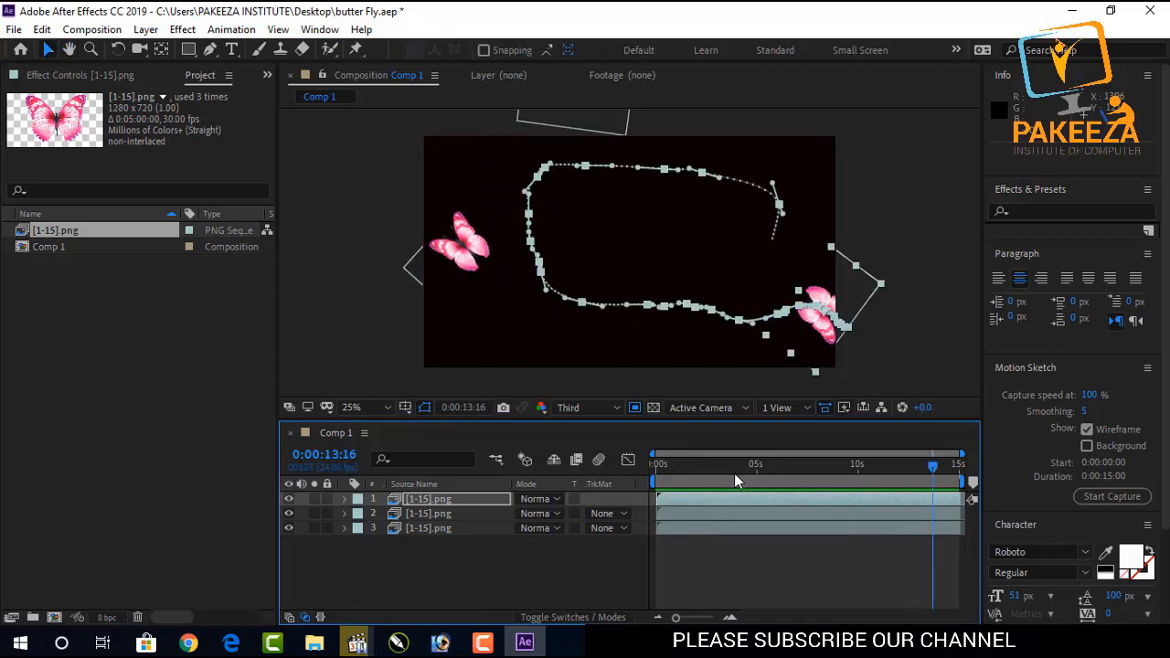
# Save the project and set the playhead to about 8 seconds.
pyautogui.hotkey('ctrl', 's')
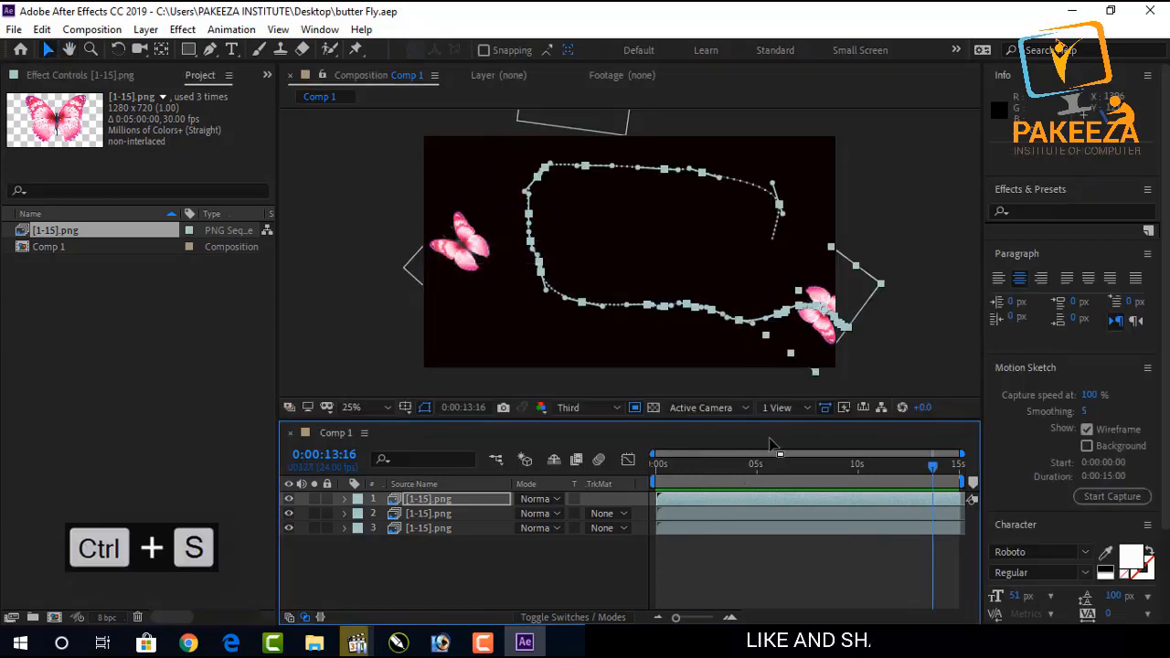
pyautogui.click(826, 465)
pyautogui.click(894, 370)
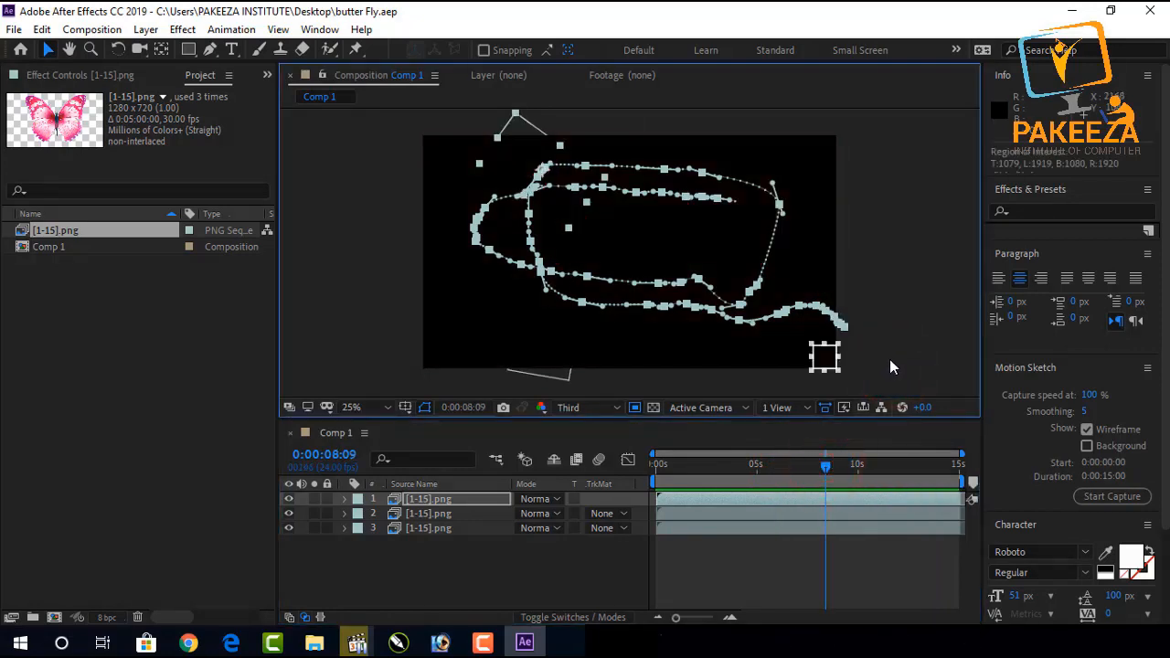
# Undo the last Motion Sketch and reselect the top butterfly layer.
pyautogui.hotkey('ctrl', 'z')
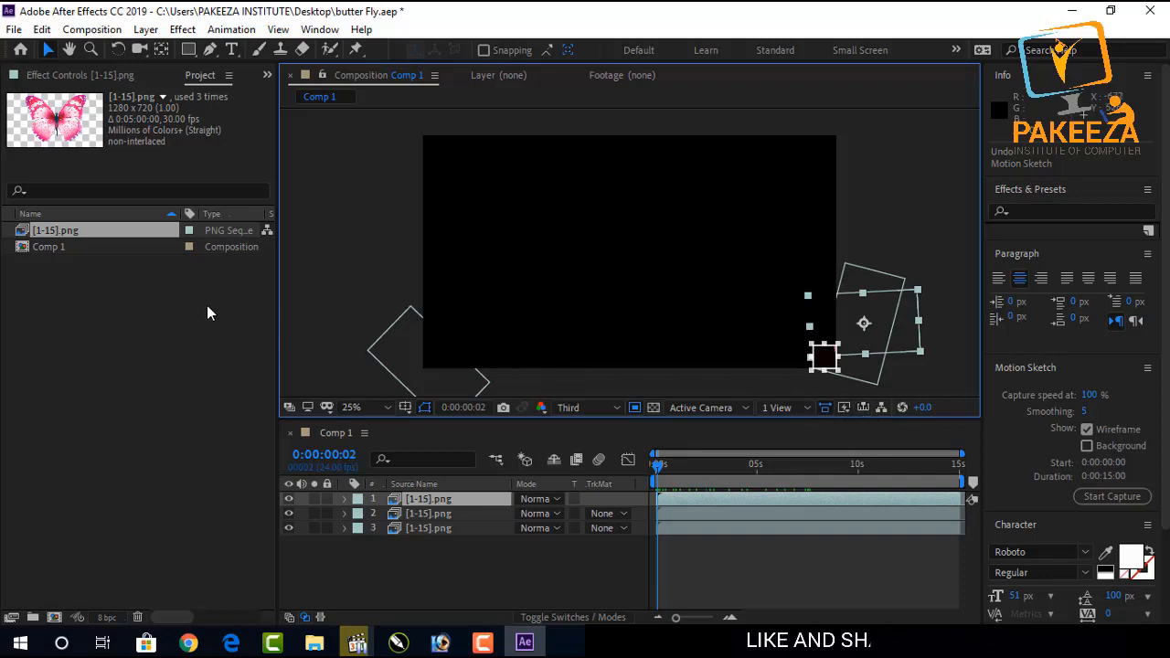
pyautogui.click(481, 564)
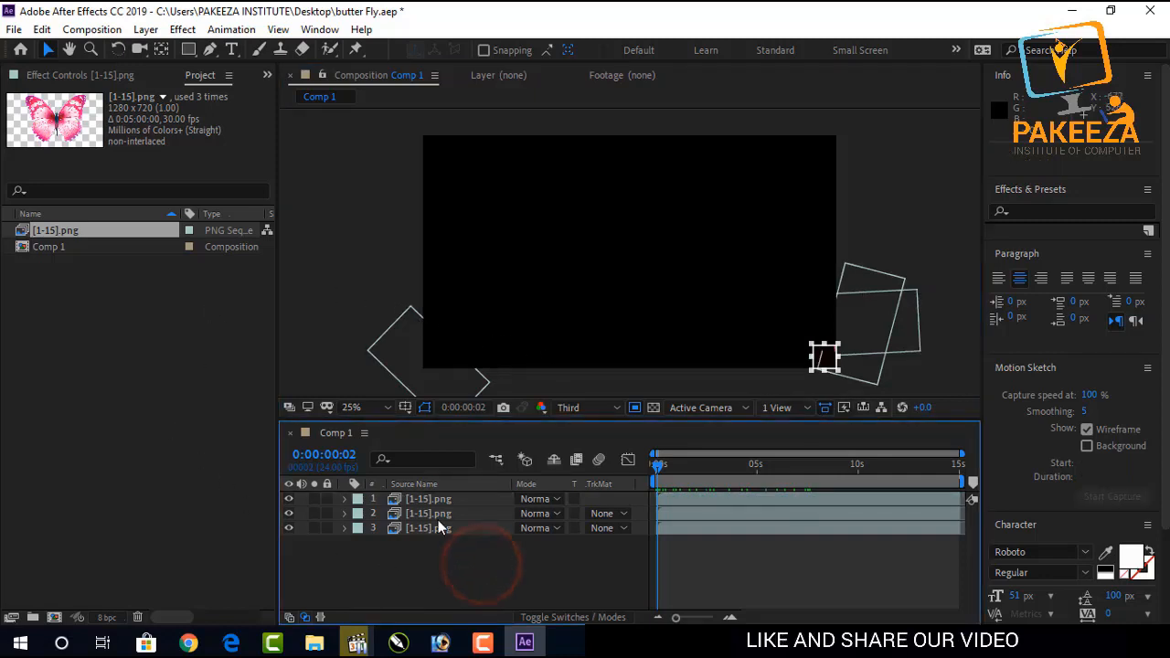
pyautogui.click(678, 501)
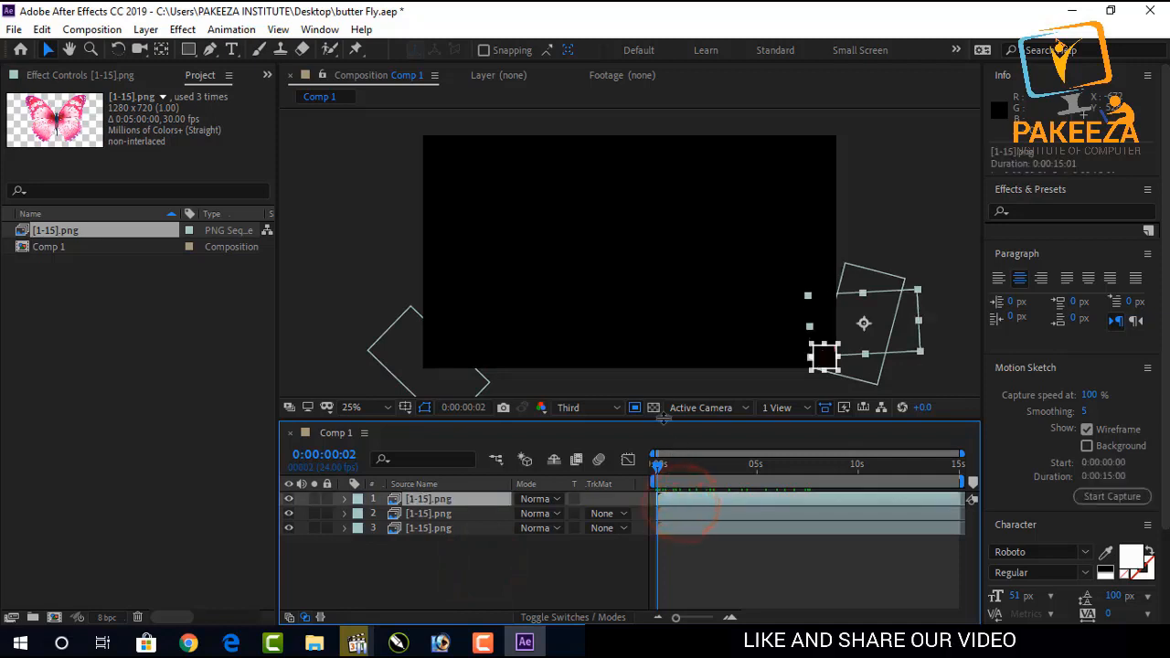
pyautogui.click(655, 408)
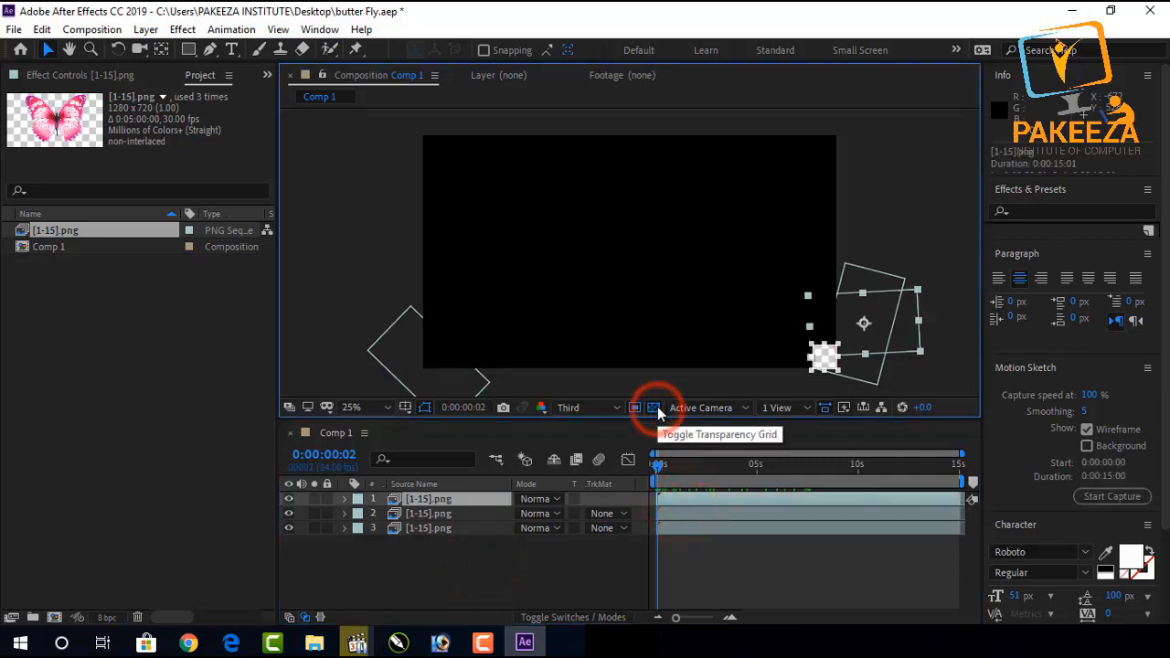
pyautogui.click(651, 407)
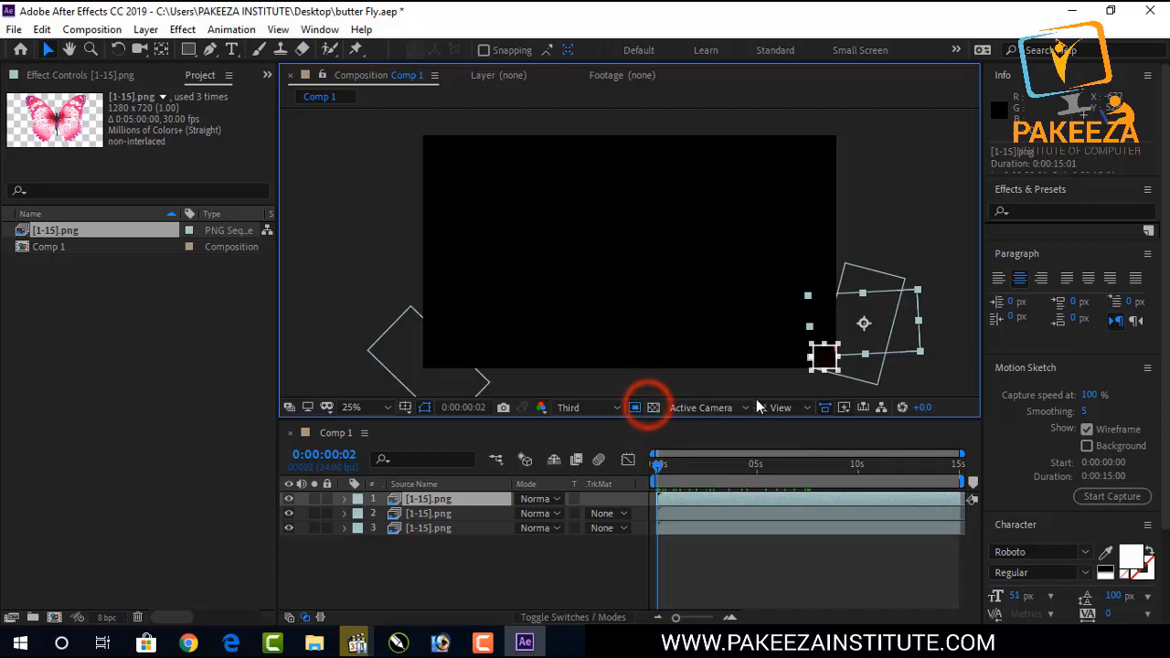
pyautogui.click(844, 407)
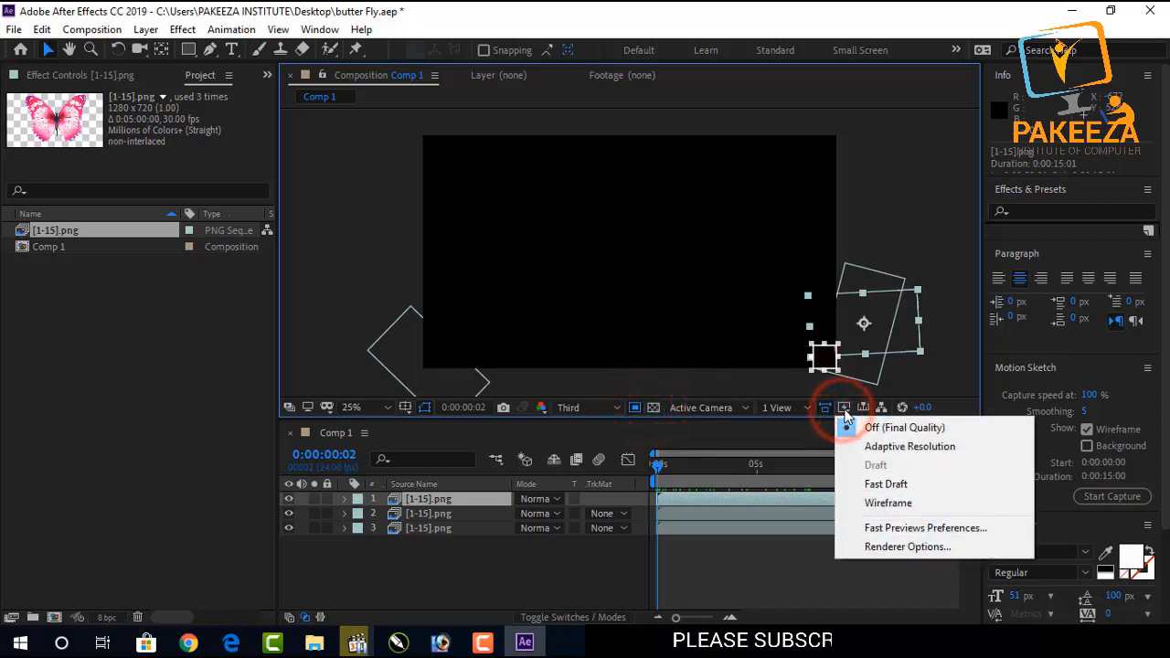
pyautogui.click(903, 411)
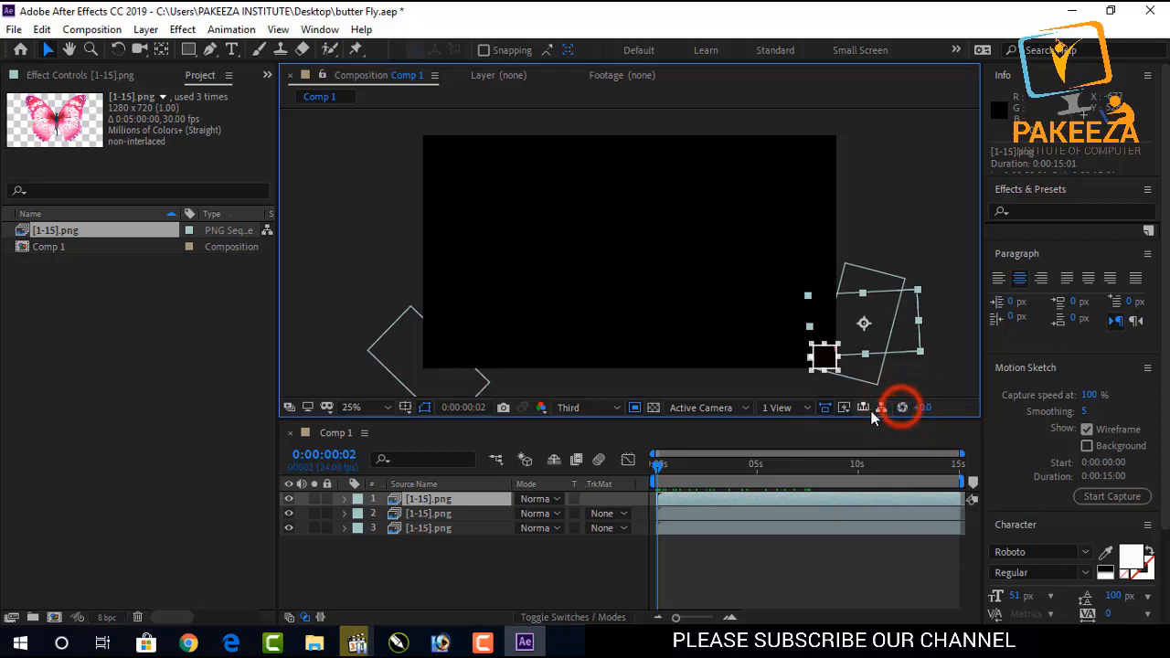
pyautogui.click(843, 408)
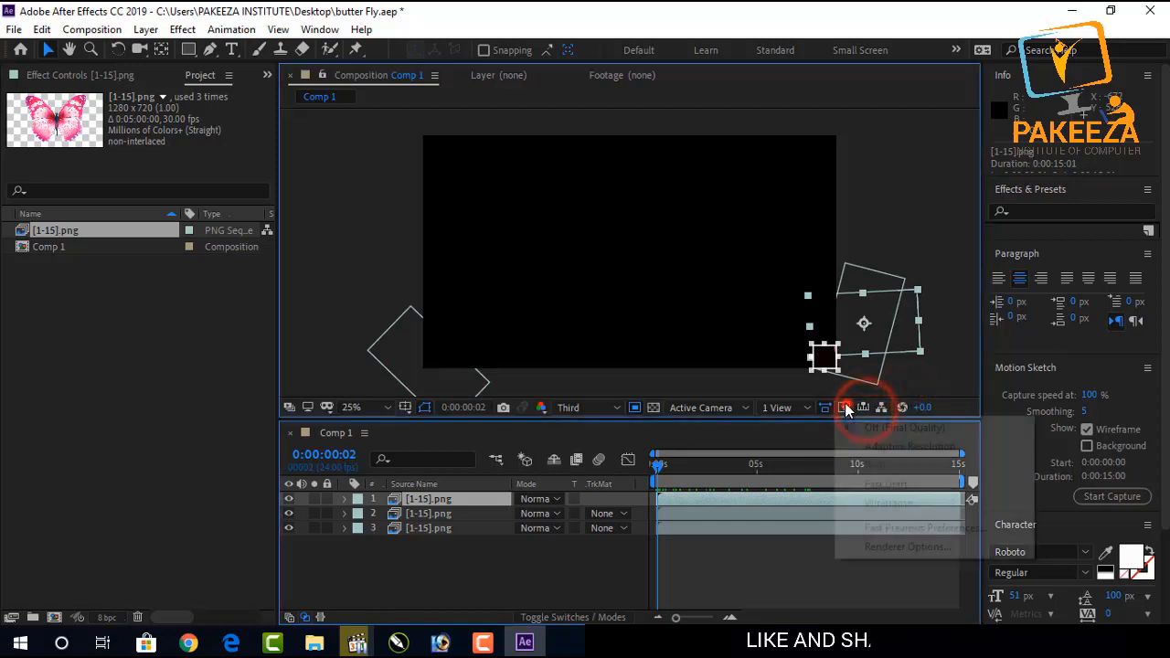
pyautogui.click(727, 388)
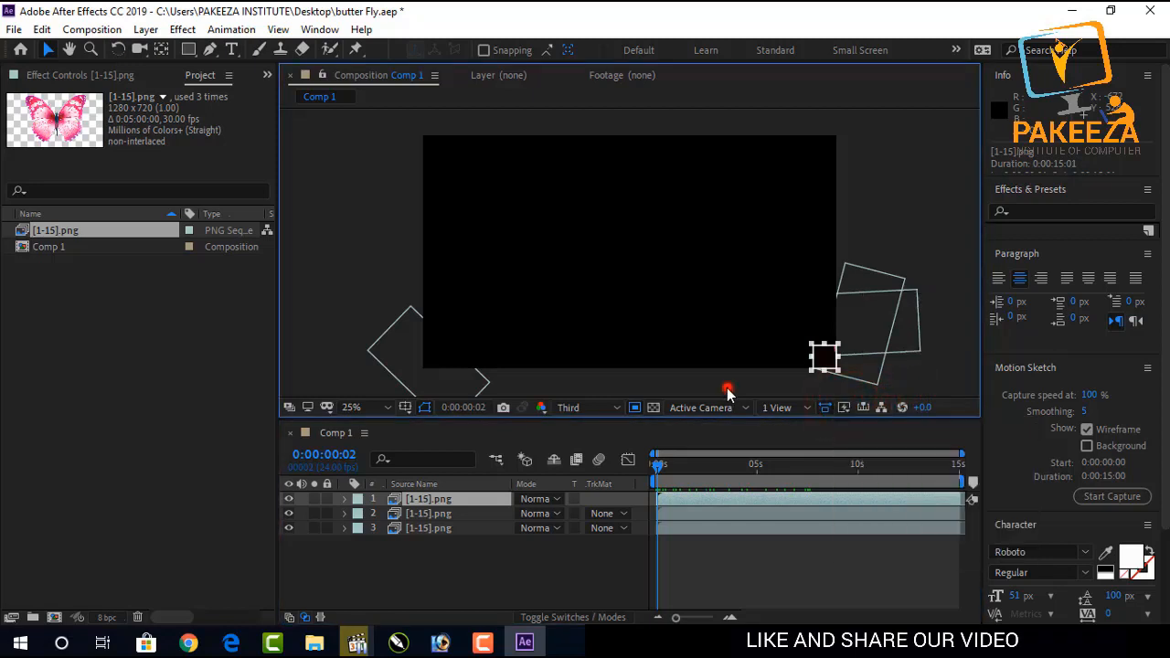
pyautogui.click(482, 643)
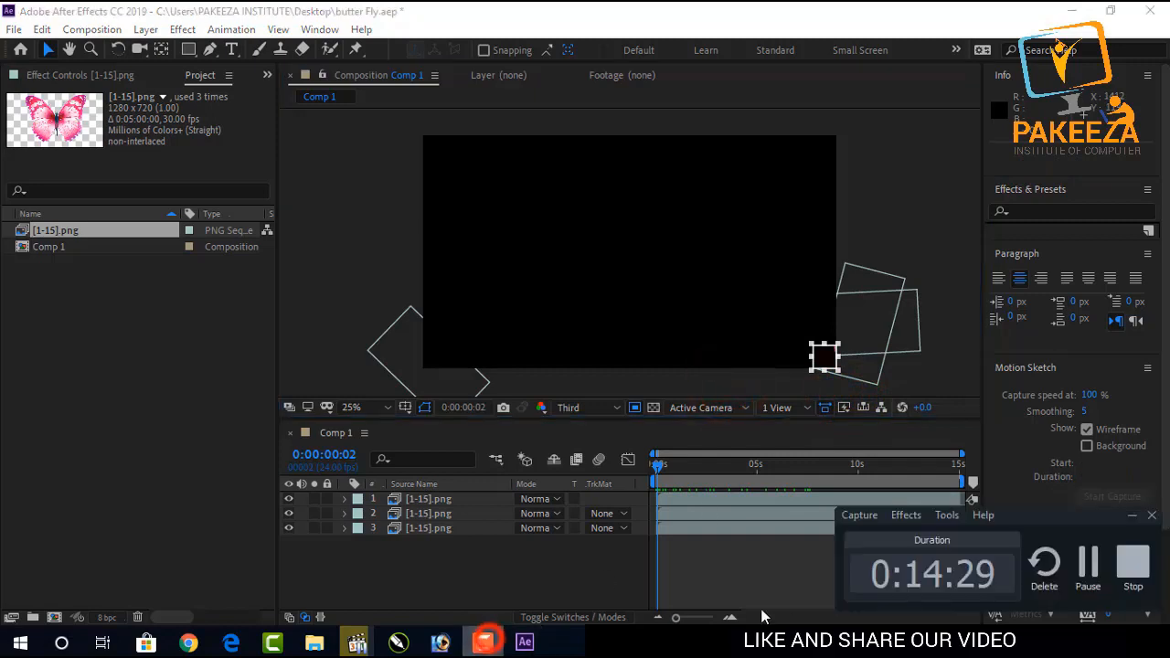
pyautogui.click(1080, 559)
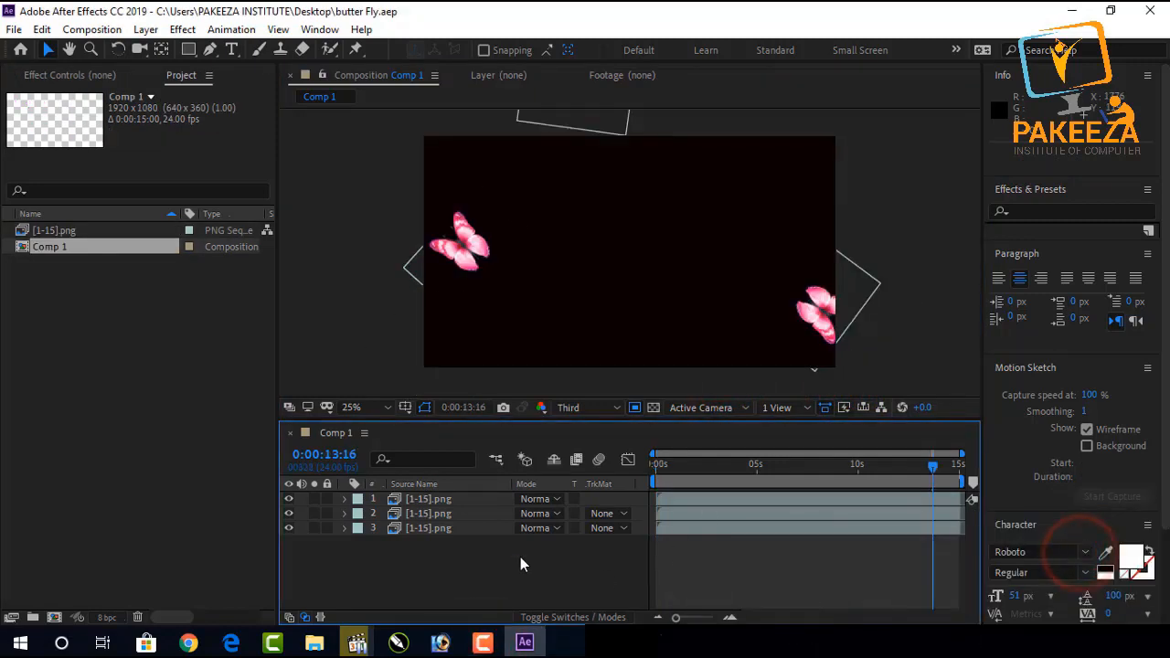
# Switch to File Explorer, browse to Local Disk (F:) > Home > Pictures > Nature, and drag 9555d4444c into the composition.
pyautogui.click(313, 642)
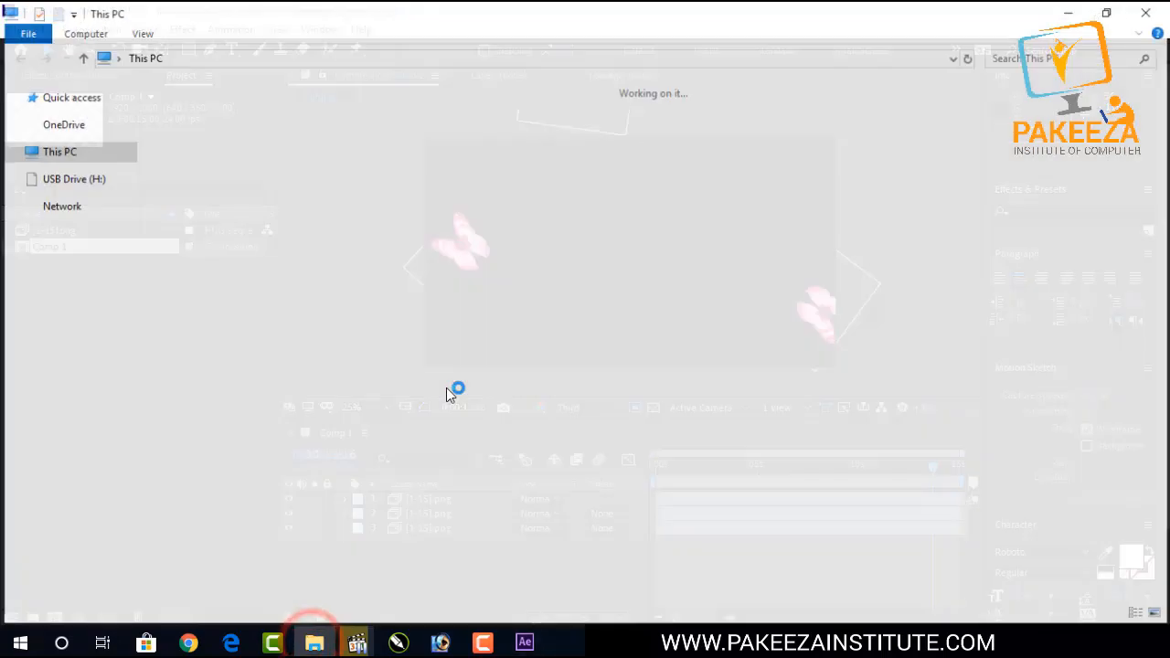
pyautogui.doubleClick(656, 245)
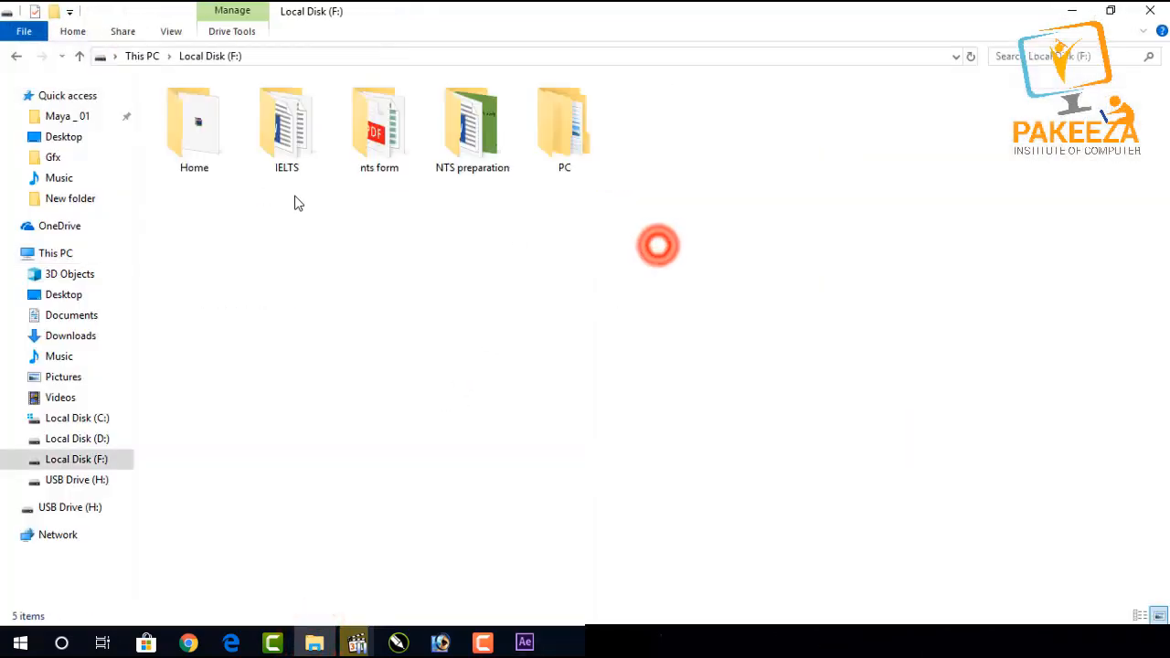
pyautogui.doubleClick(203, 144)
pyautogui.doubleClick(467, 128)
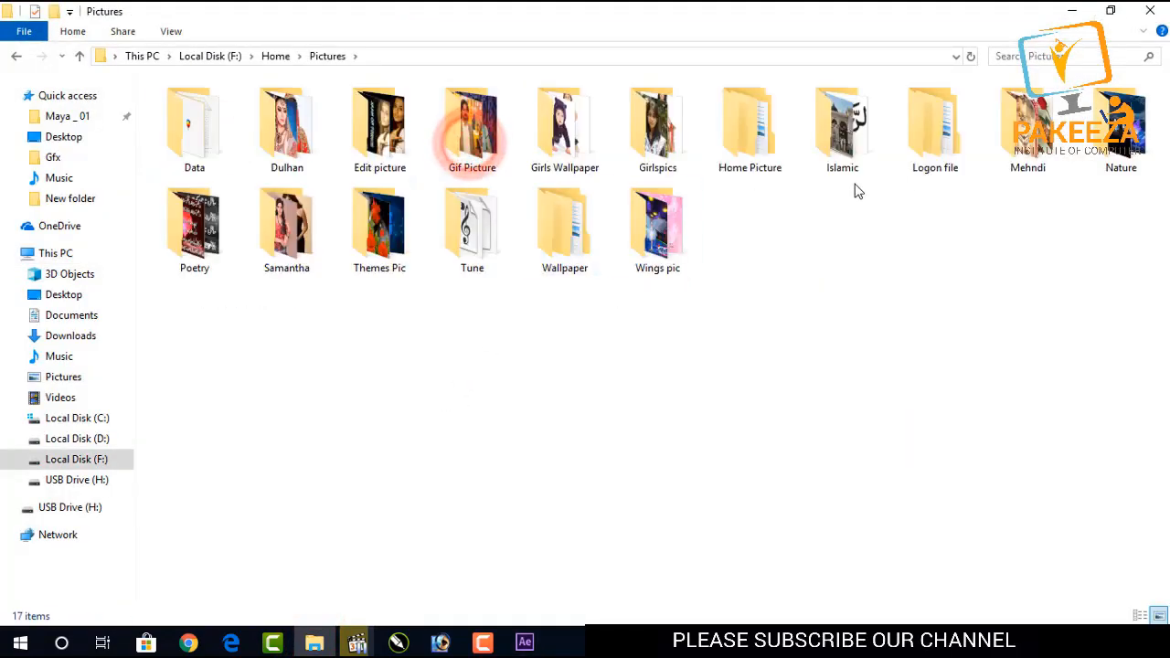
pyautogui.doubleClick(1142, 151)
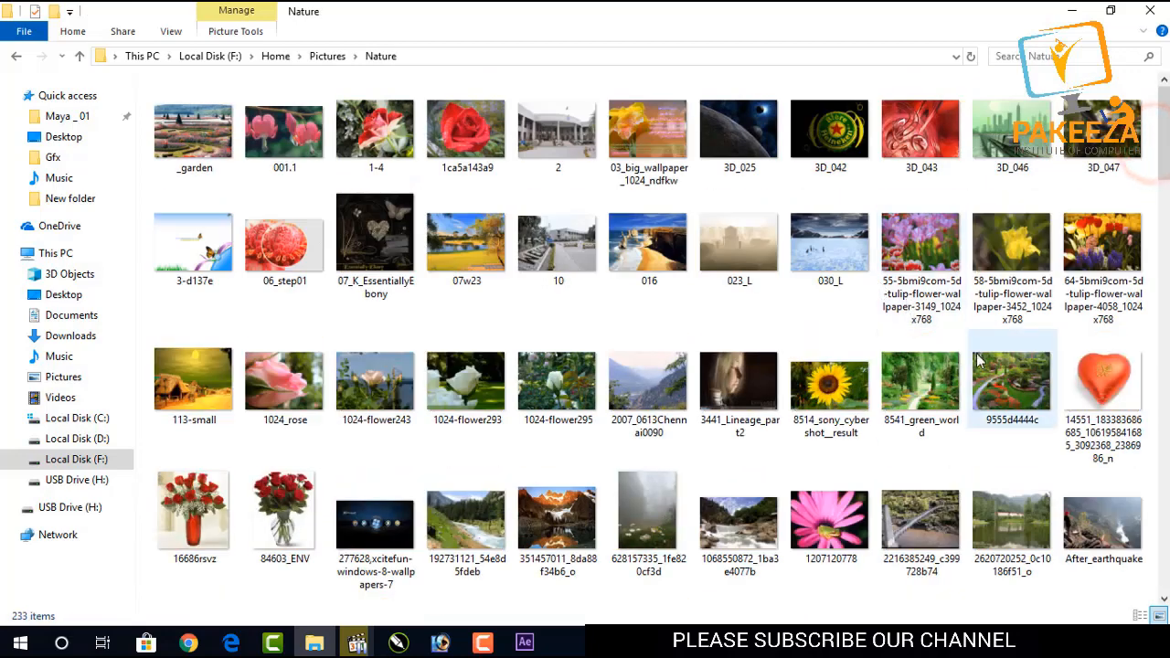
pyautogui.moveTo(1009, 384); pyautogui.dragTo(466, 585)
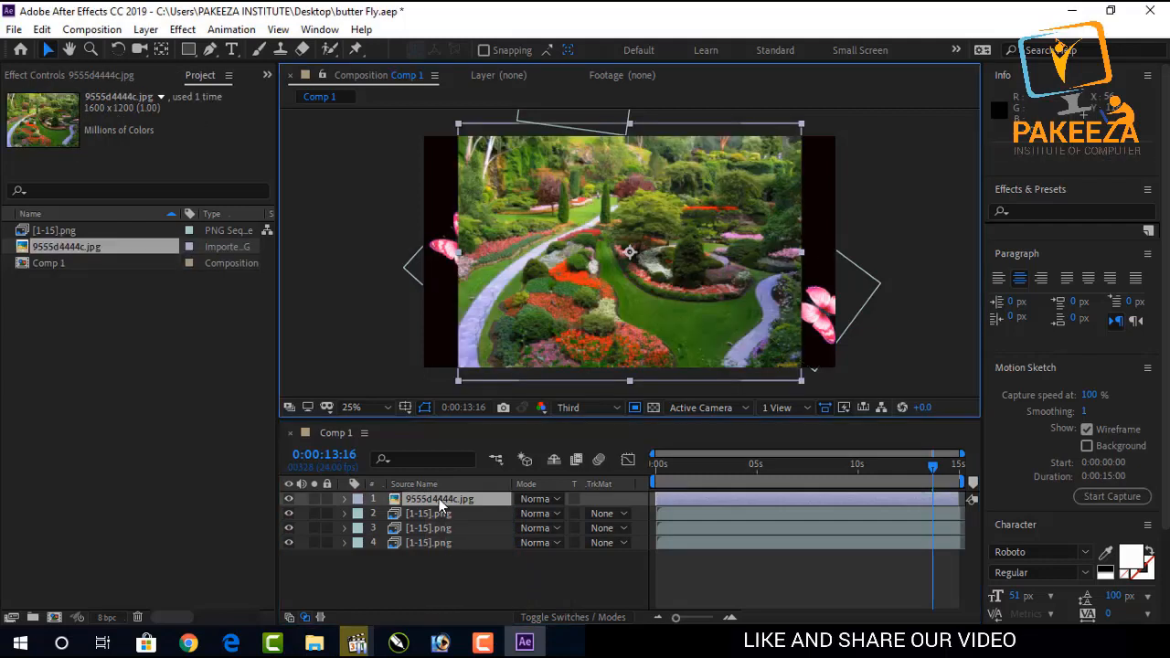
# Move the 9555d4444c garden image layer below the three butterfly layers.
pyautogui.moveTo(439, 498); pyautogui.dragTo(435, 573)
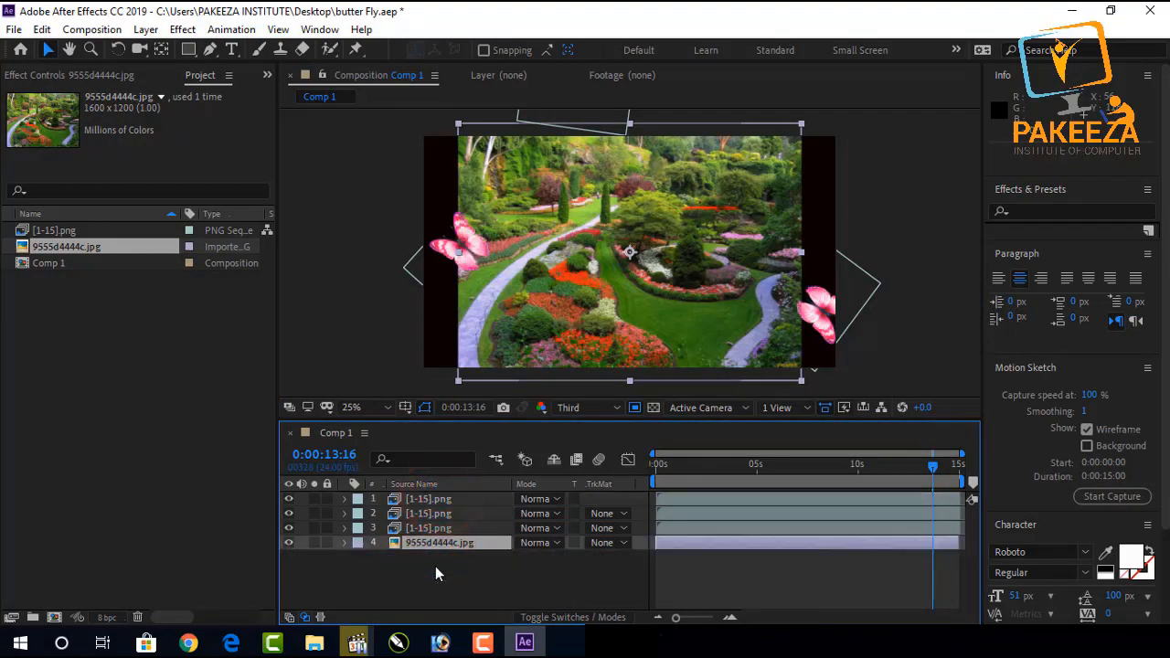
pyautogui.click(830, 467)
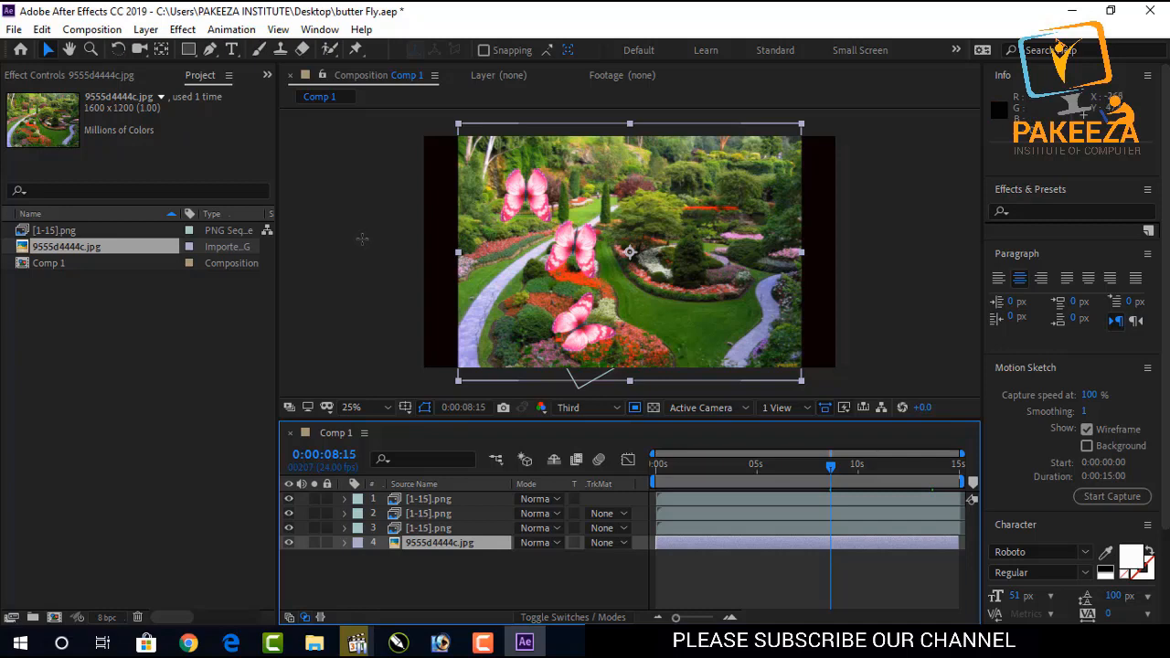
pyautogui.click(239, 336)
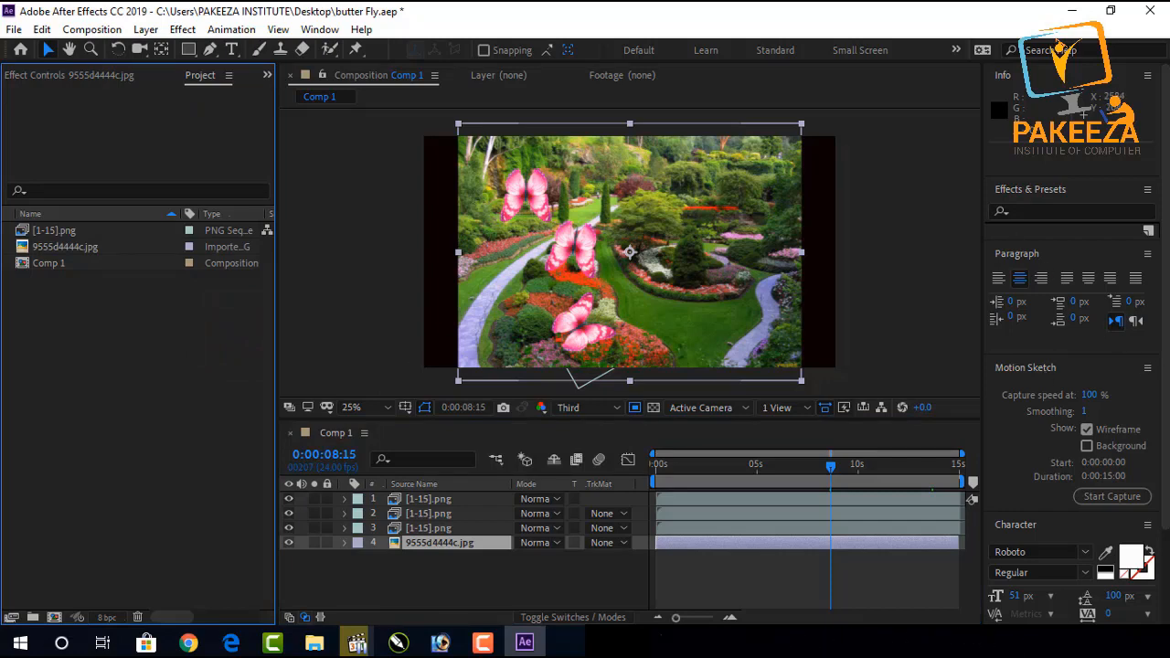
# Close the Motion Sketch panel.
pyautogui.click(1147, 367)
pyautogui.click(1111, 371)
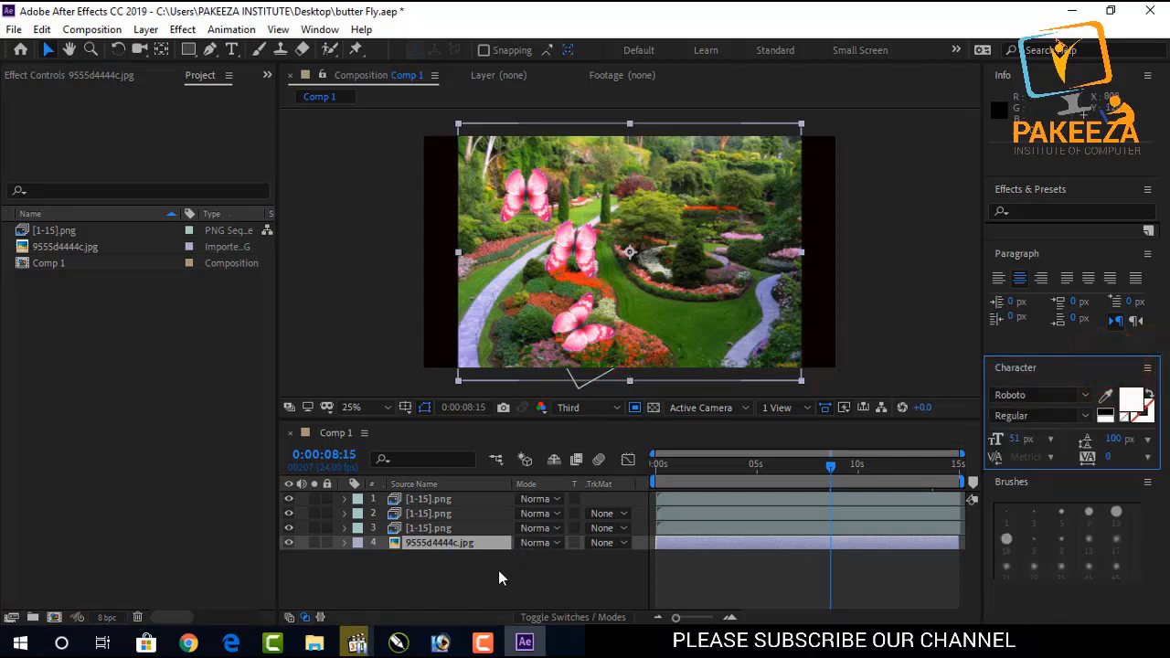
pyautogui.click(824, 409)
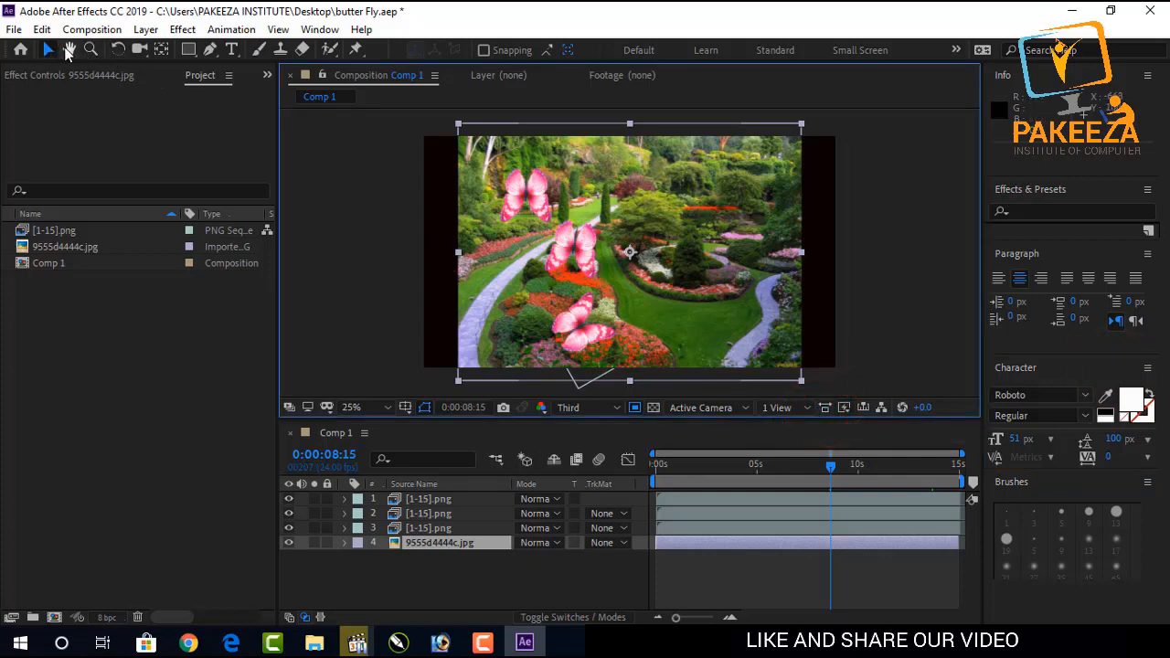
pyautogui.click(69, 50)
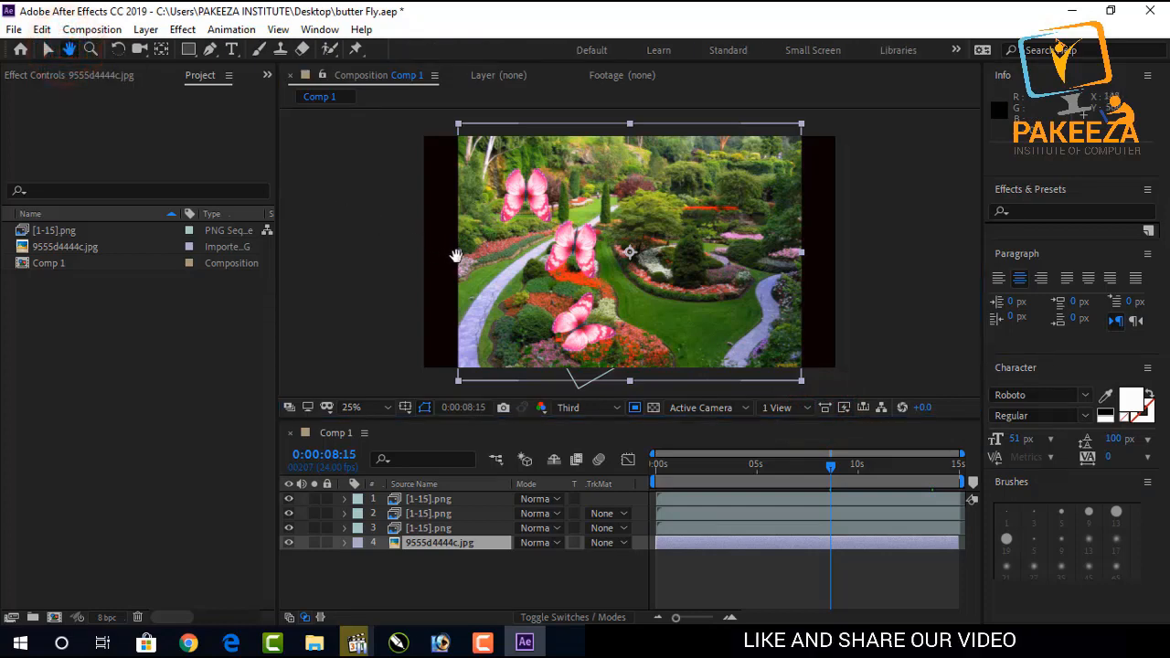
pyautogui.moveTo(482, 259); pyautogui.dragTo(475, 256)
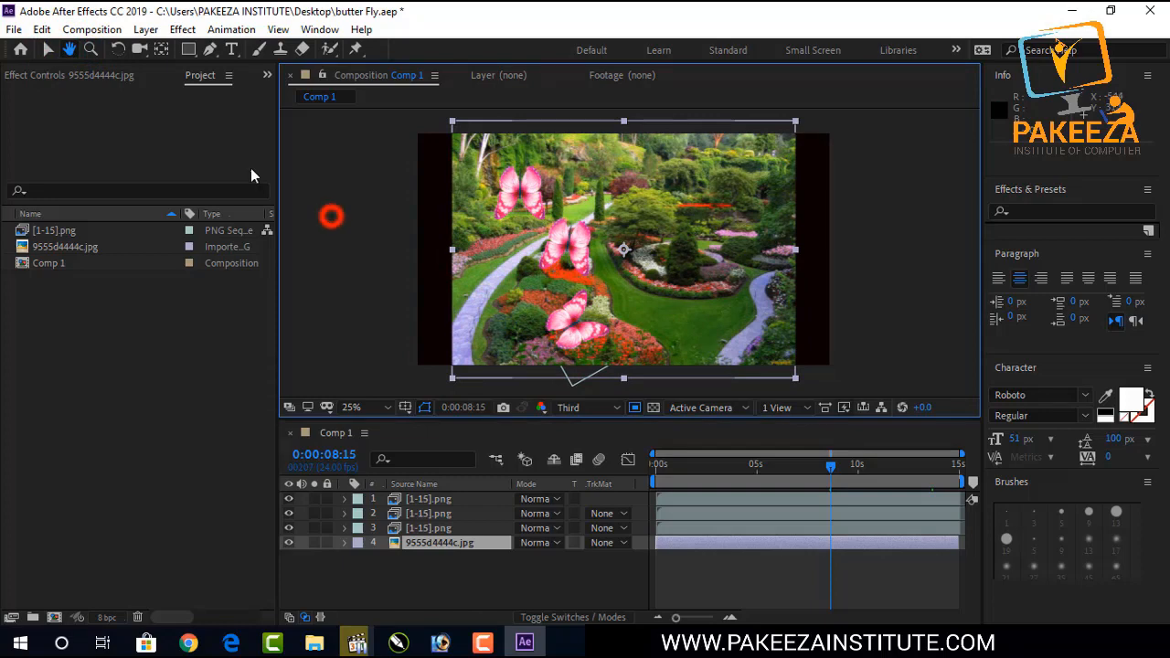
pyautogui.click(48, 49)
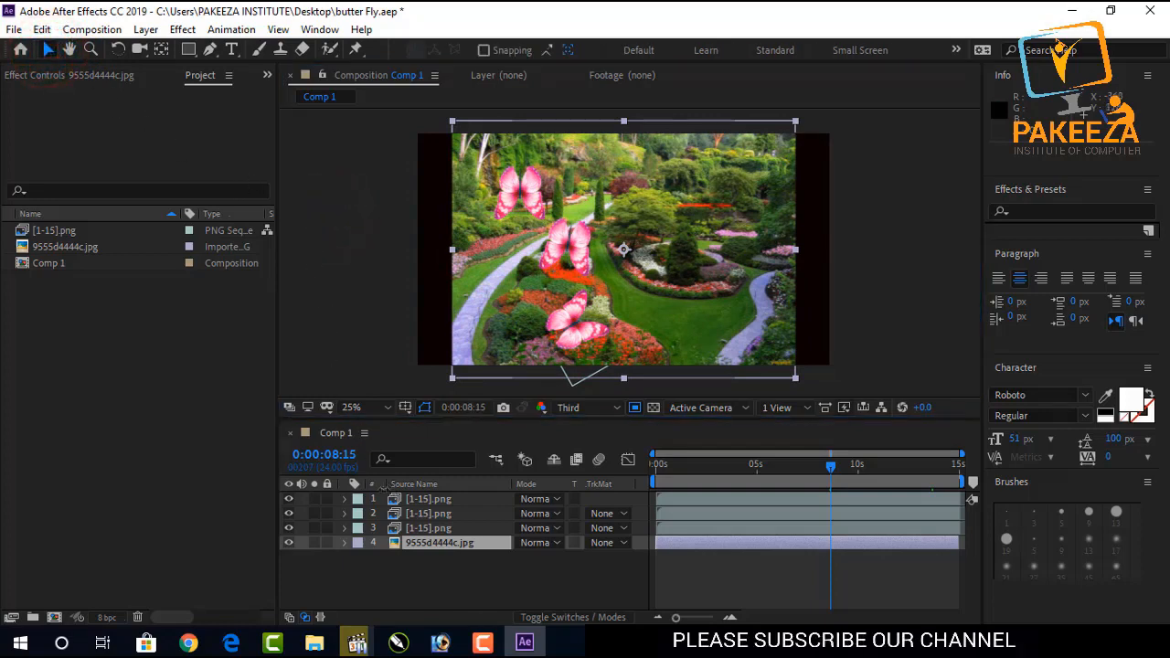
pyautogui.click(395, 561)
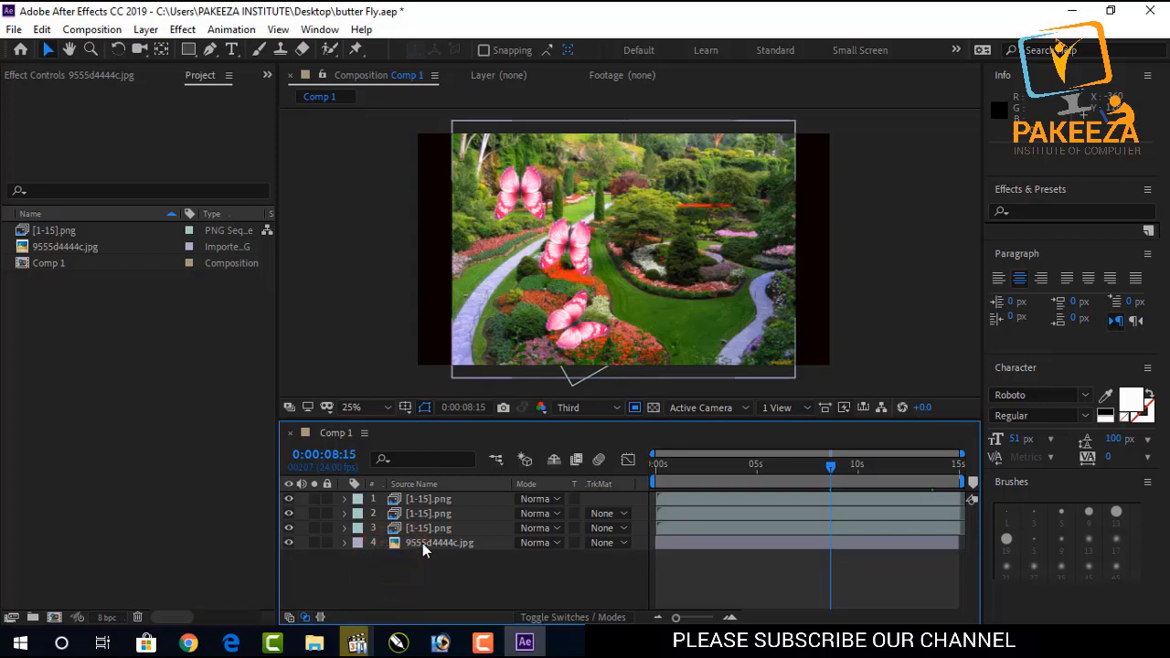
pyautogui.click(422, 543)
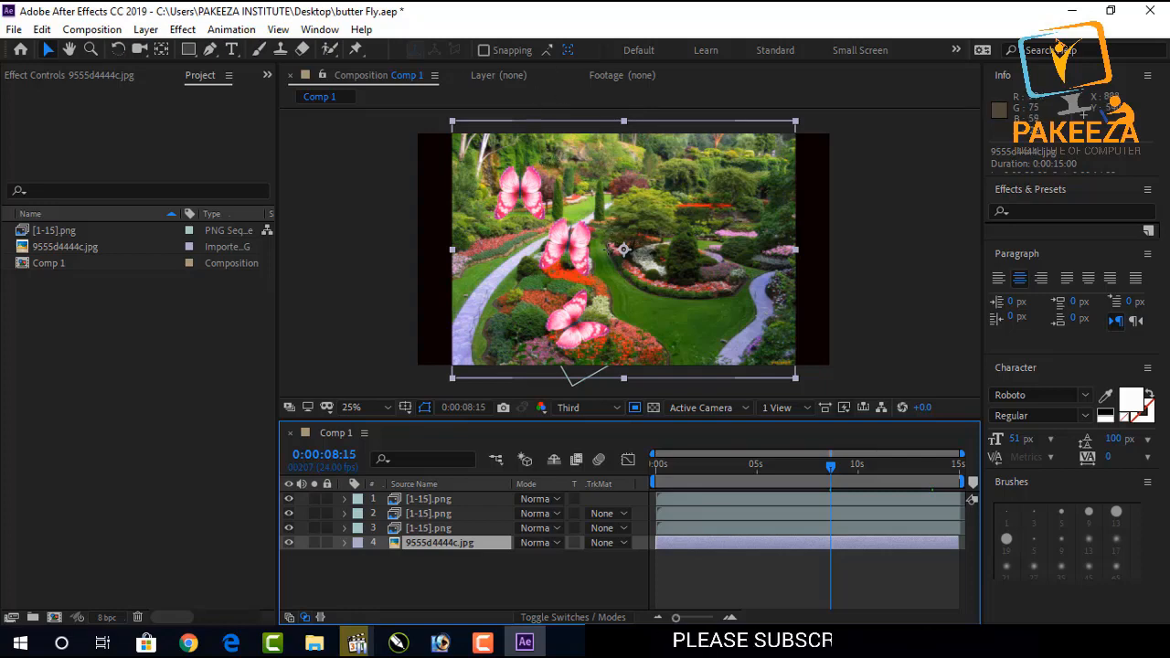
pyautogui.doubleClick(605, 249)
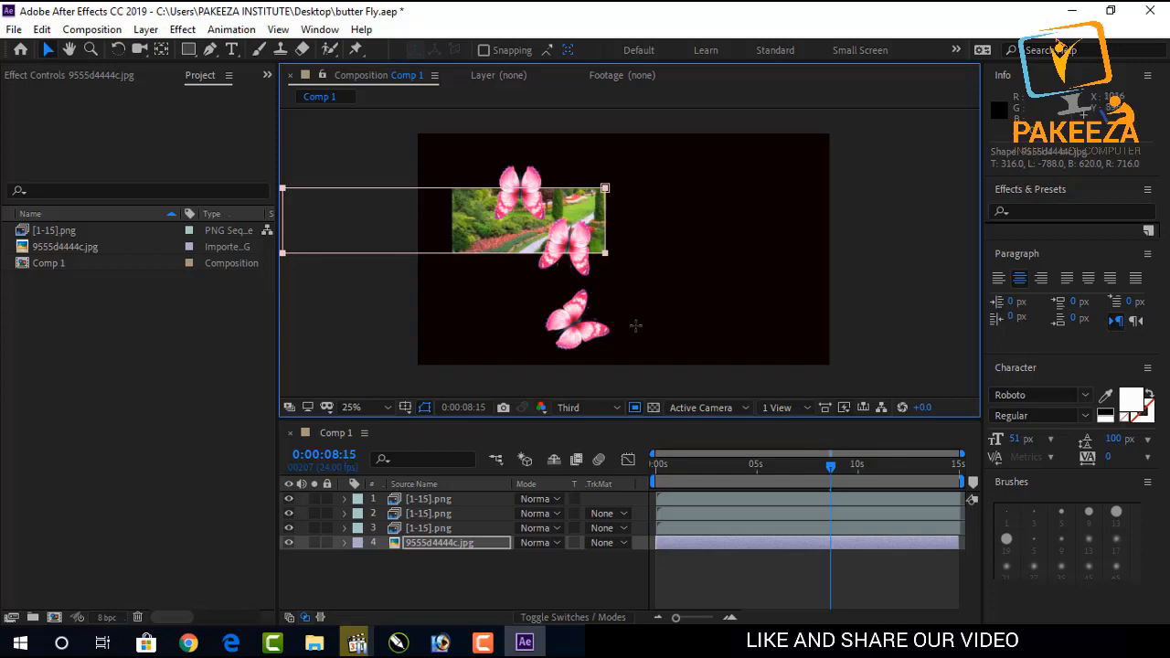
pyautogui.hotkey('ctrl', 'z')
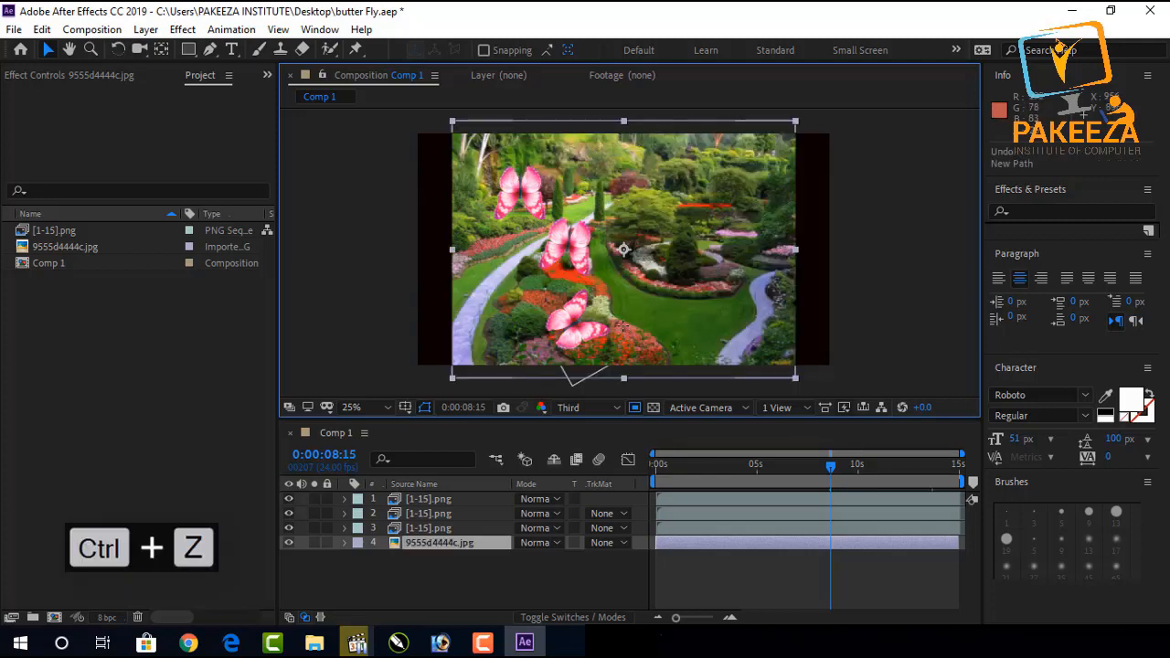
# Import the butterfly-on-red-flower photo from File Explorer into the project again and delete the duplicate item.
pyautogui.click(483, 643)
pyautogui.click(1088, 566)
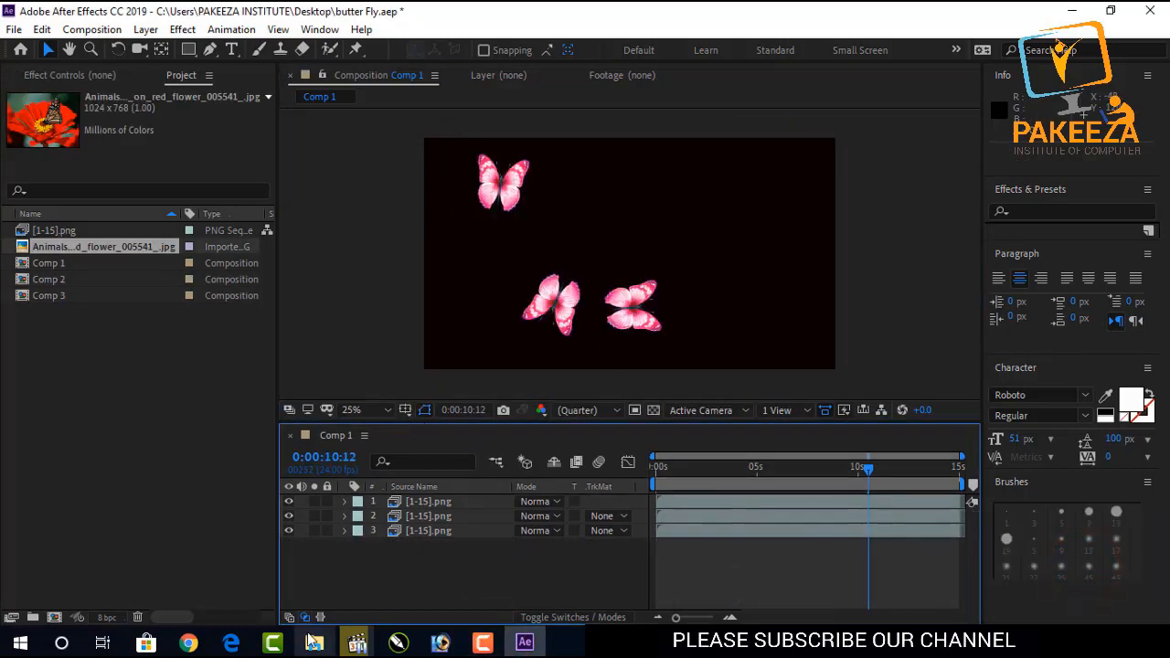
pyautogui.click(314, 642)
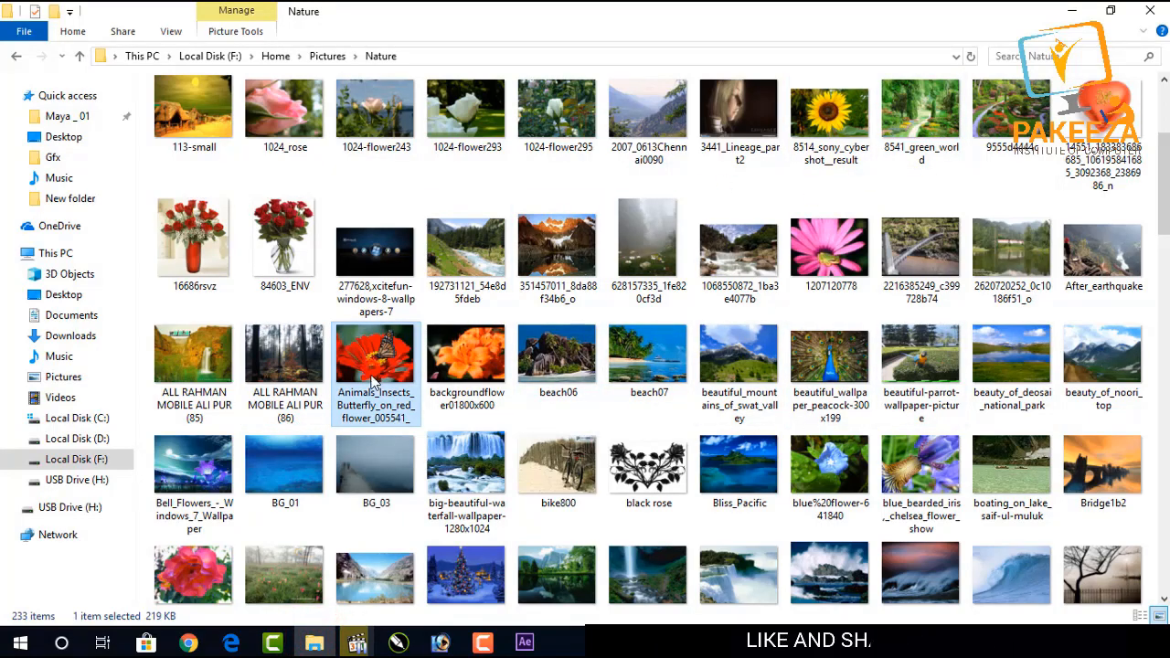
pyautogui.moveTo(373, 382); pyautogui.dragTo(214, 409)
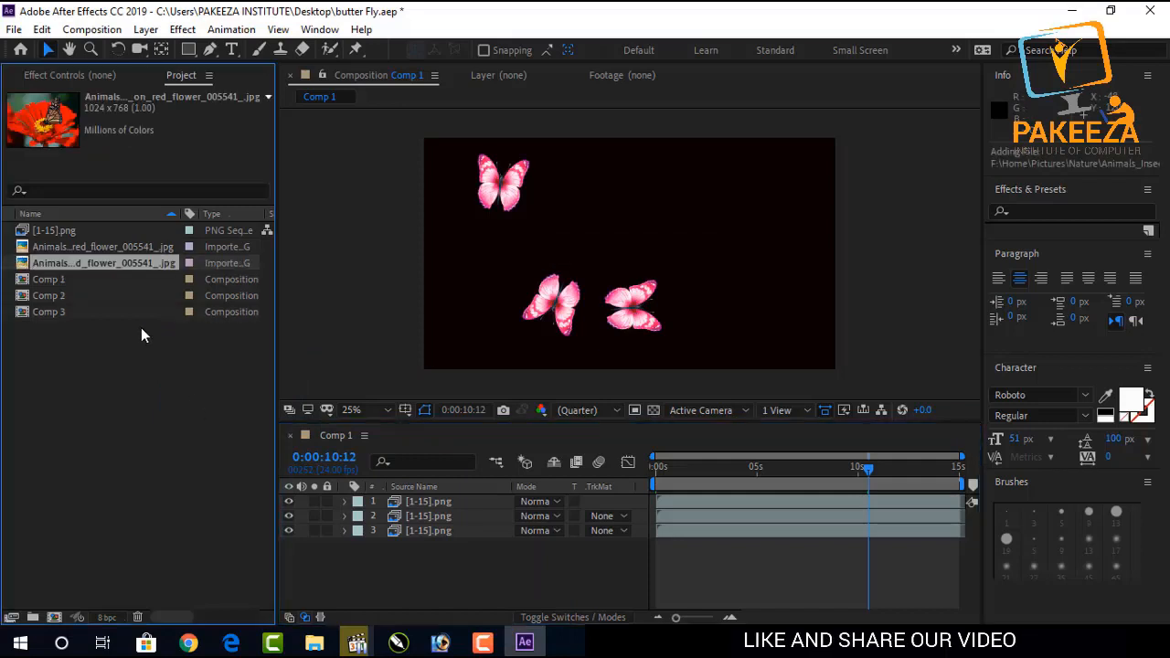
pyautogui.press('Delete')
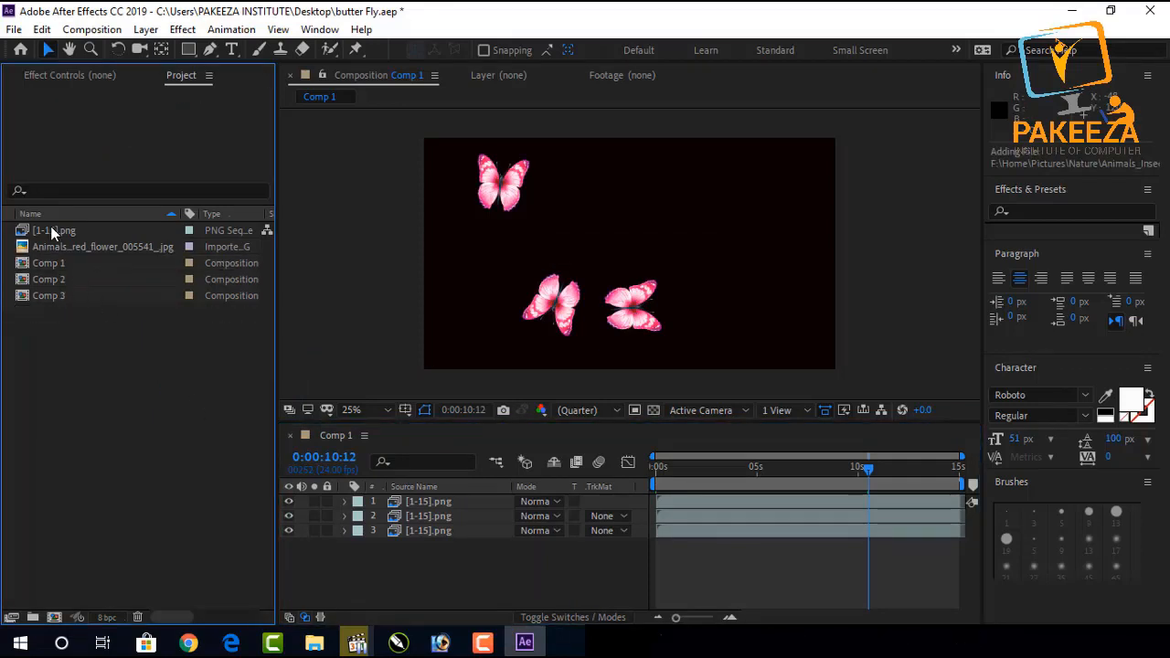
# Add the Animals_Insects_Butterfly_on_red_flower image to the composition below the butterfly layers and scale it to fill the frame.
pyautogui.moveTo(53, 242); pyautogui.dragTo(368, 562)
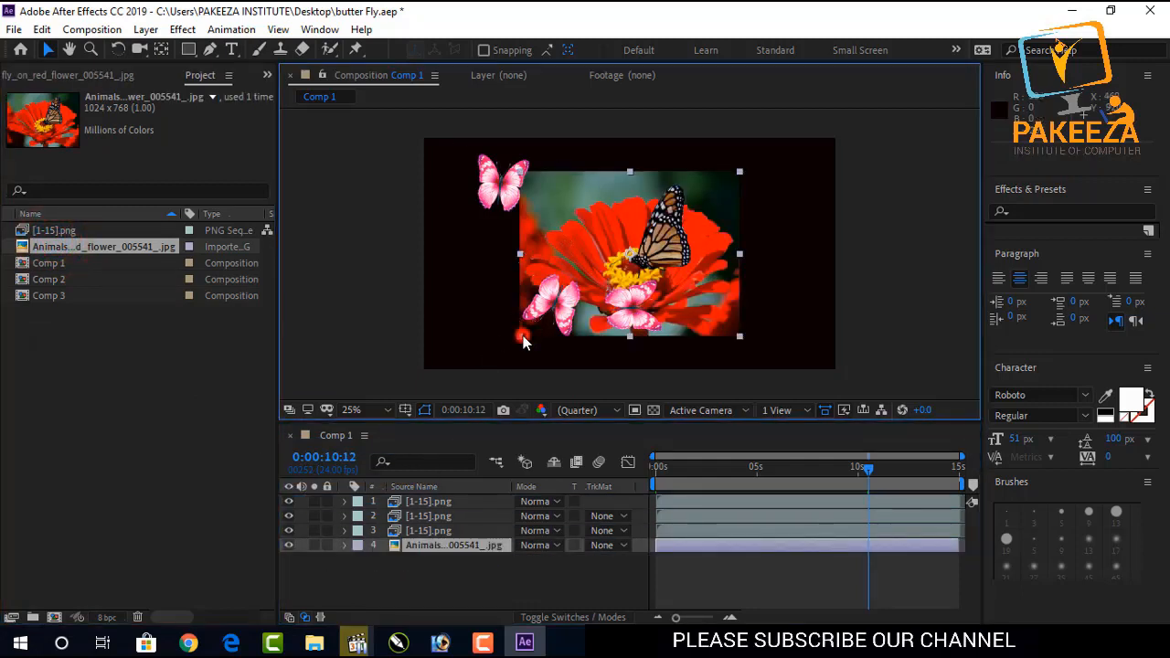
pyautogui.moveTo(521, 337); pyautogui.dragTo(437, 372)
pyautogui.moveTo(432, 374); pyautogui.dragTo(421, 377)
pyautogui.click(343, 288)
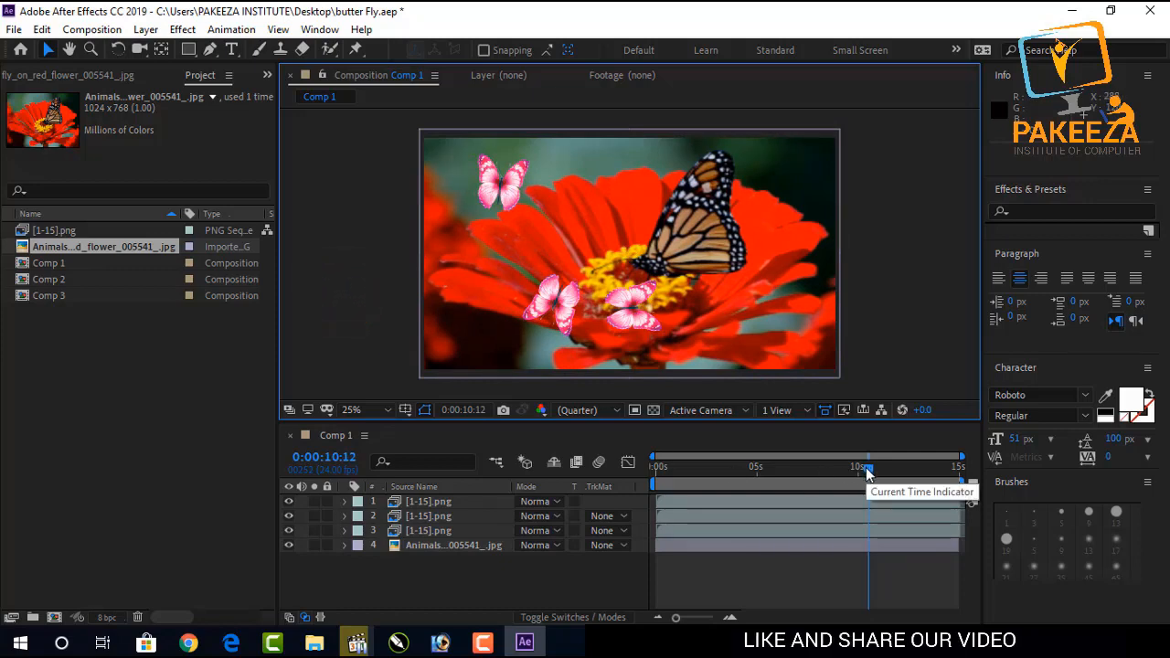
# Preview the butterfly animation over the flower background from the start, then save the project.
pyautogui.moveTo(869, 469); pyautogui.dragTo(649, 462)
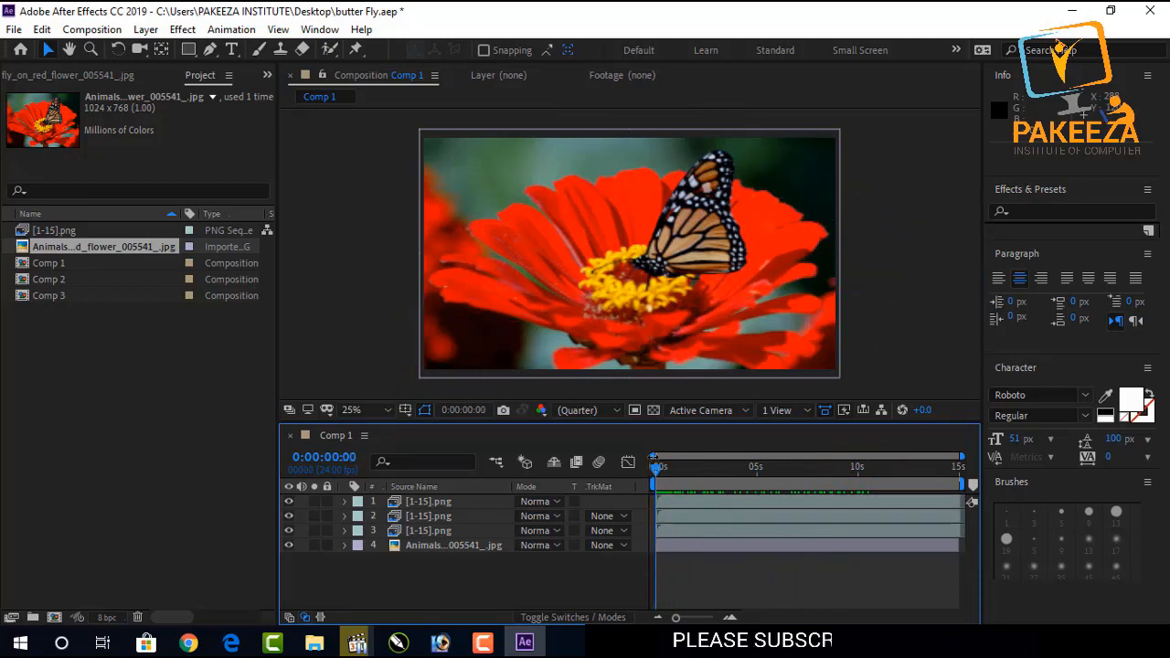
pyautogui.press('v')
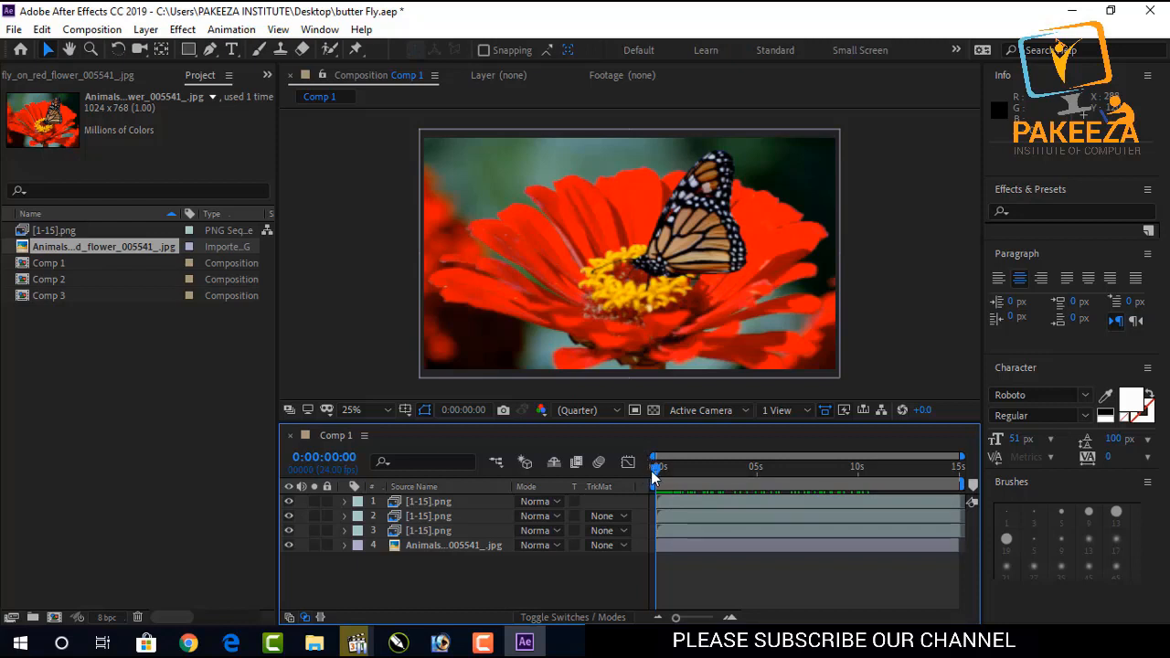
pyautogui.moveTo(654, 468); pyautogui.dragTo(668, 468)
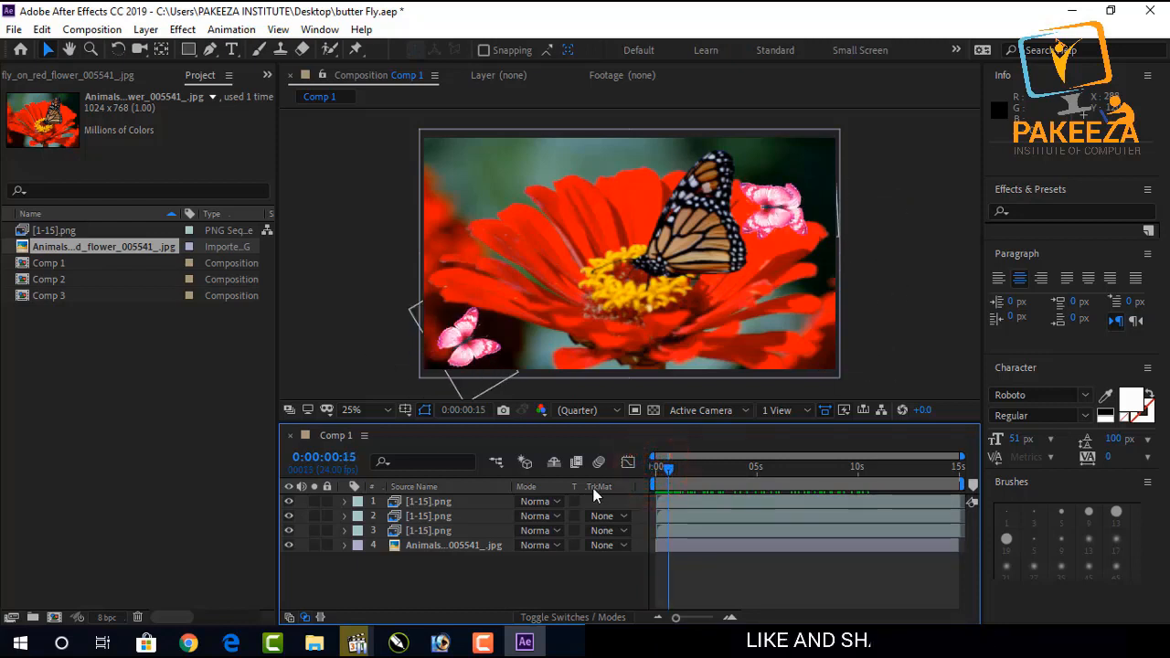
pyautogui.press('space')
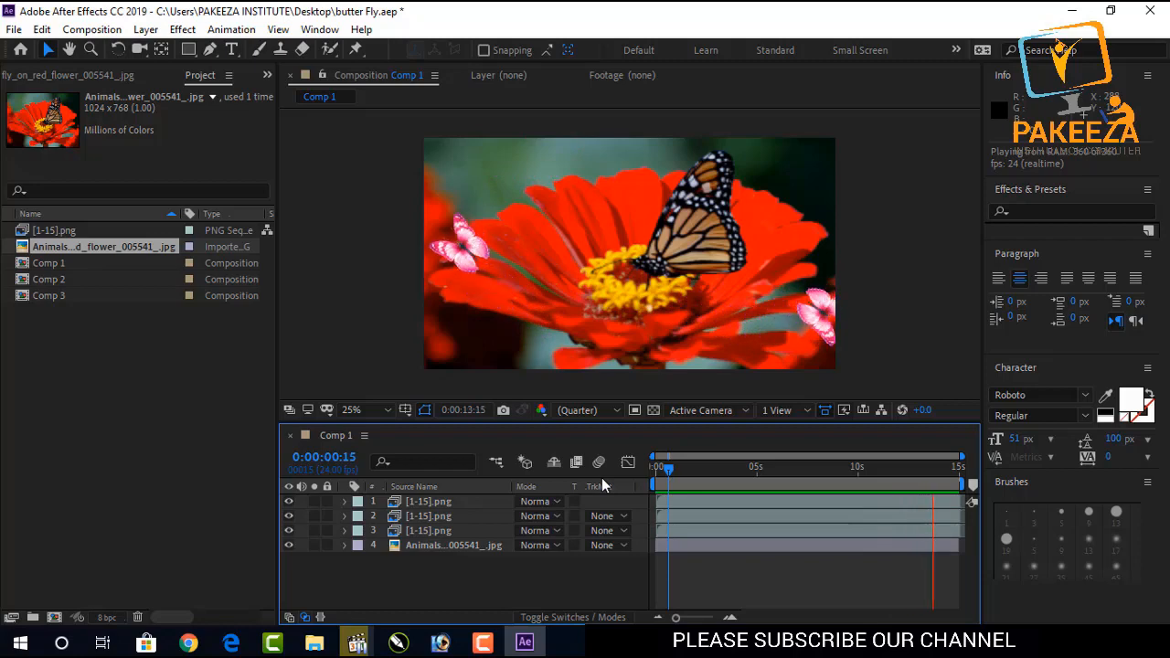
pyautogui.press('space')
pyautogui.hotkey('ctrl', 's')
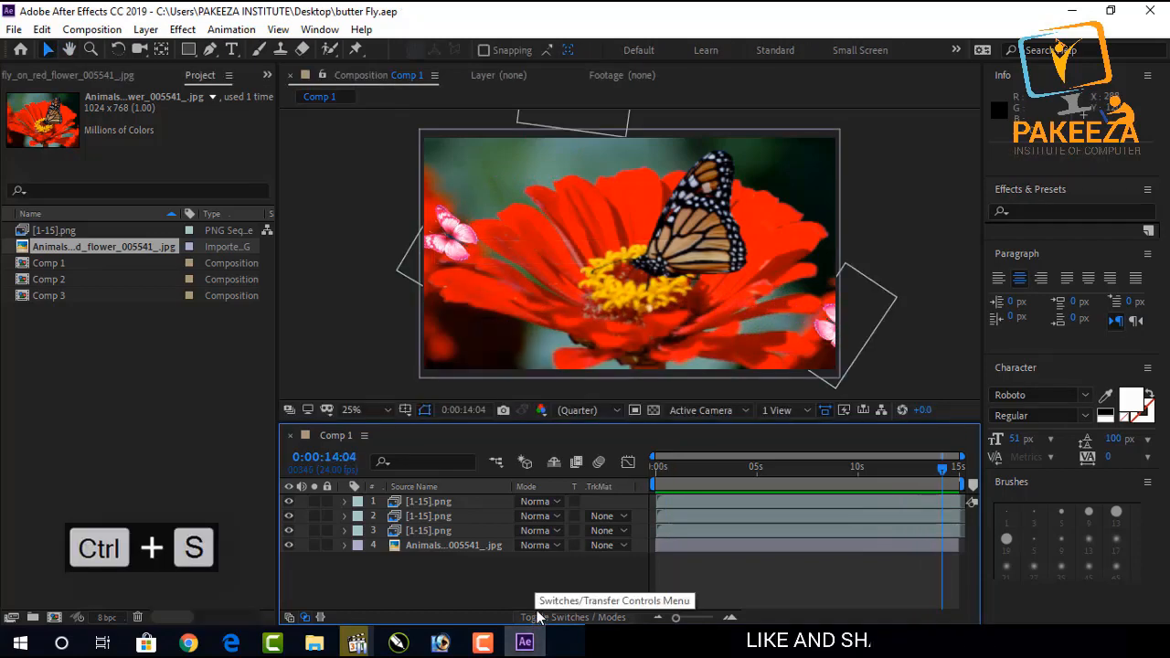
# Duplicate the top butterfly layer and delete all keyframes from the duplicate's Position and Scale properties.
pyautogui.click(428, 502)
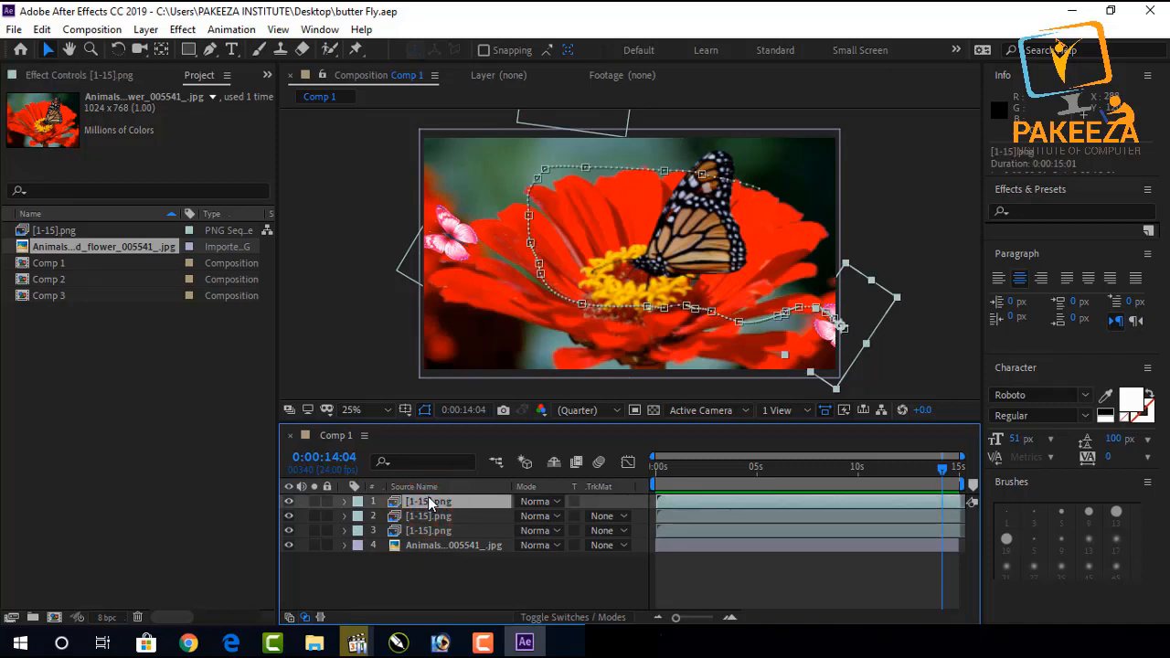
pyautogui.hotkey('ctrl', 'd')
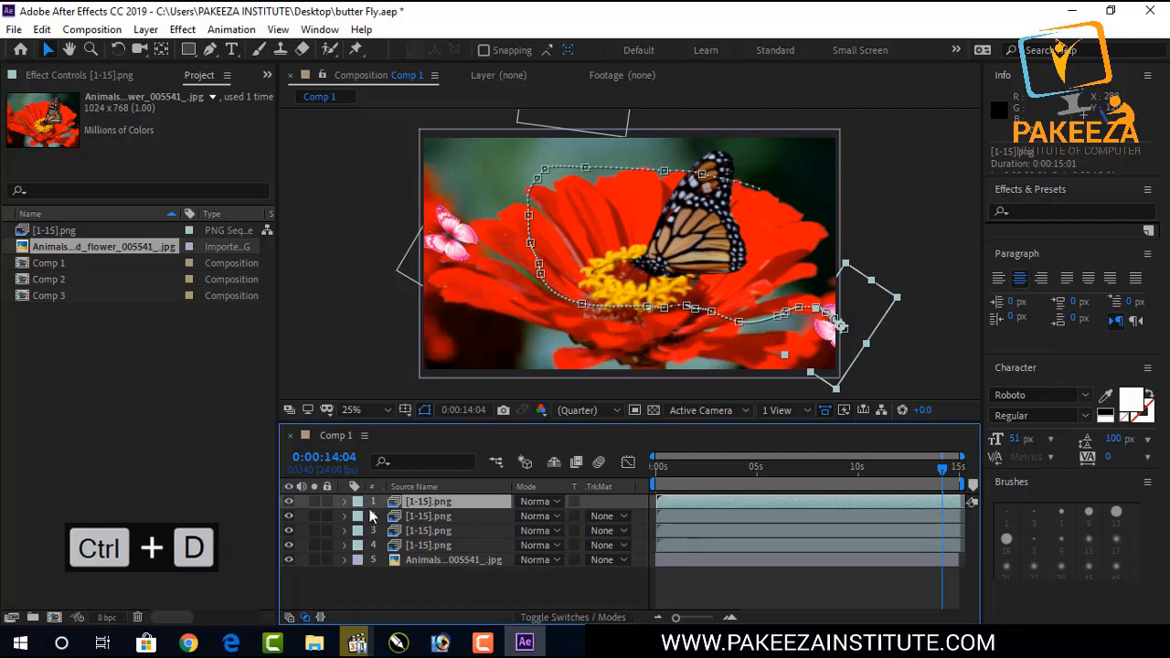
pyautogui.click(344, 501)
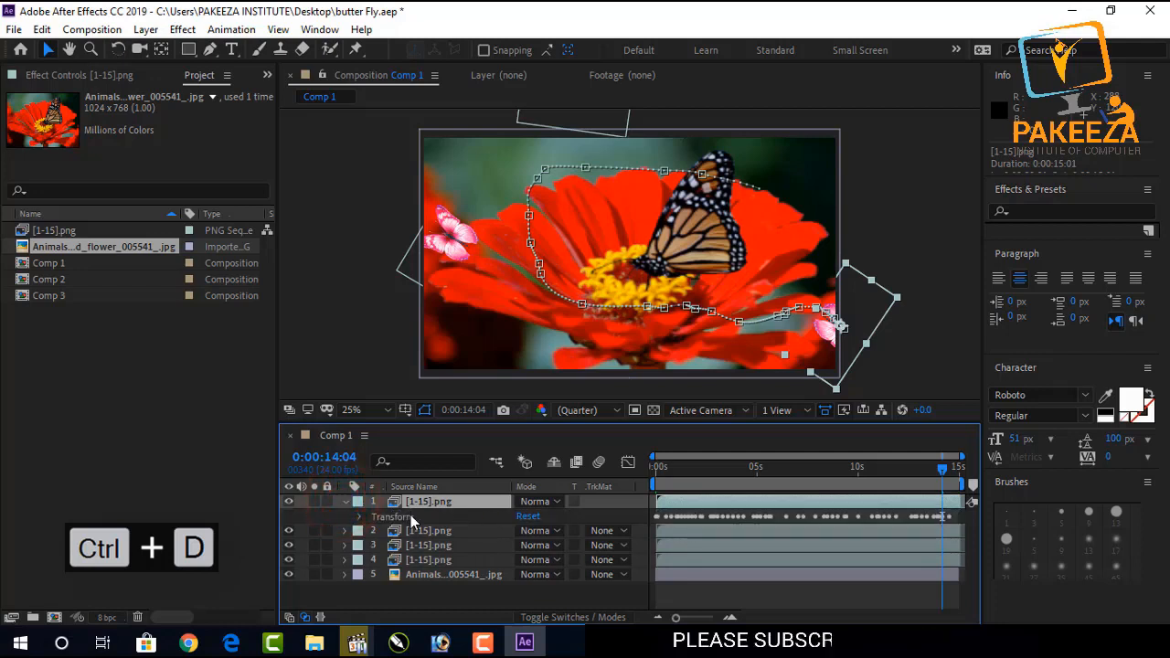
pyautogui.click(358, 517)
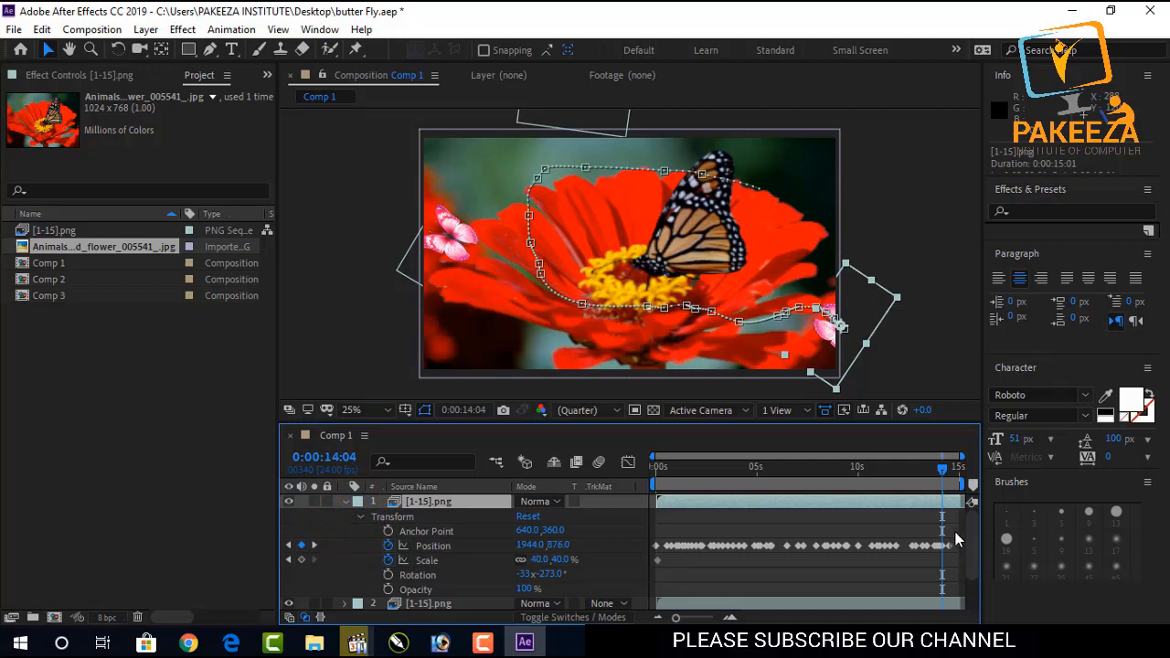
pyautogui.moveTo(956, 532); pyautogui.dragTo(660, 588)
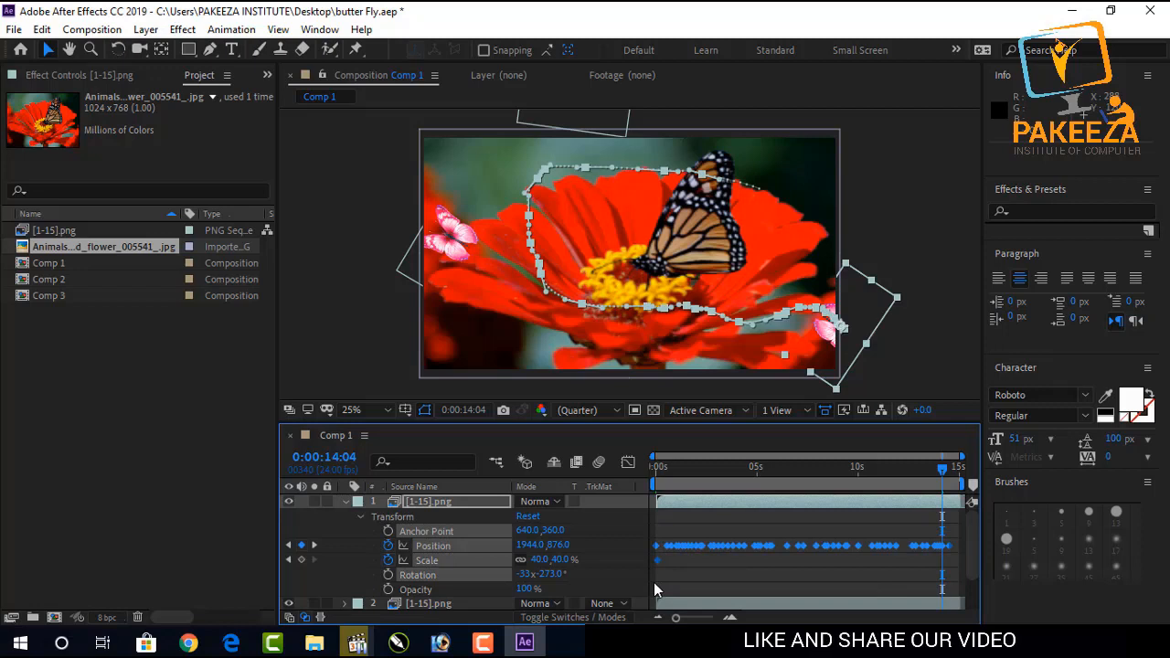
pyautogui.press('Delete')
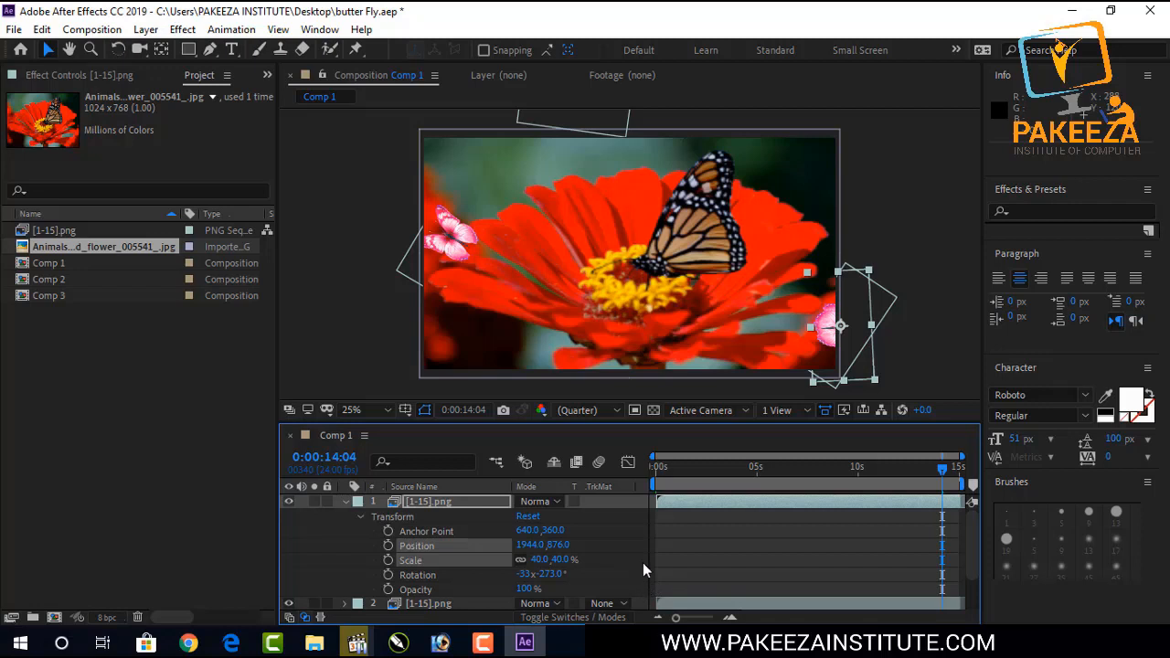
# Set the duplicate butterfly's Scale to 72% and its Rotation to -33x -322°.
pyautogui.click(905, 369)
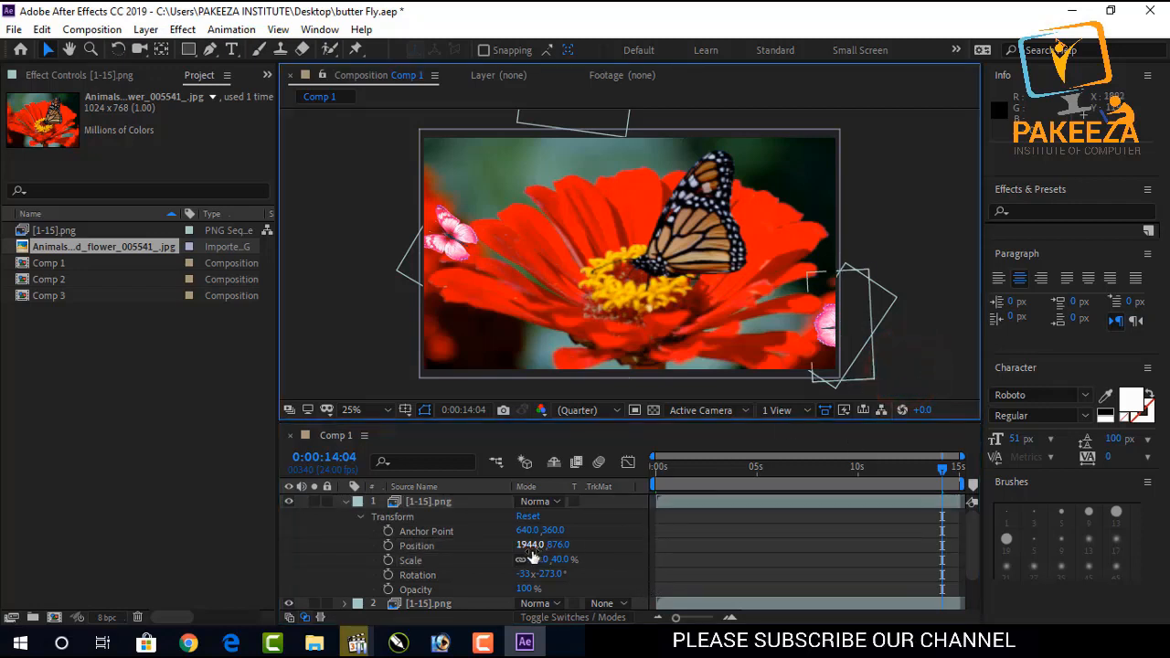
pyautogui.click(427, 506)
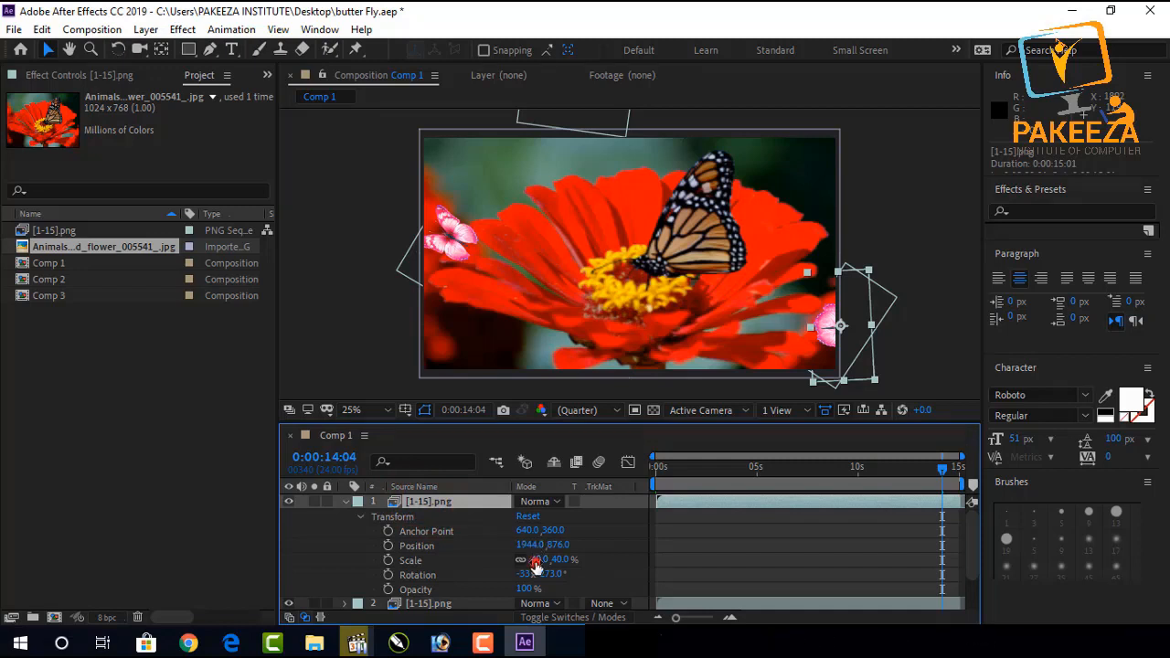
pyautogui.moveTo(536, 566); pyautogui.dragTo(561, 560)
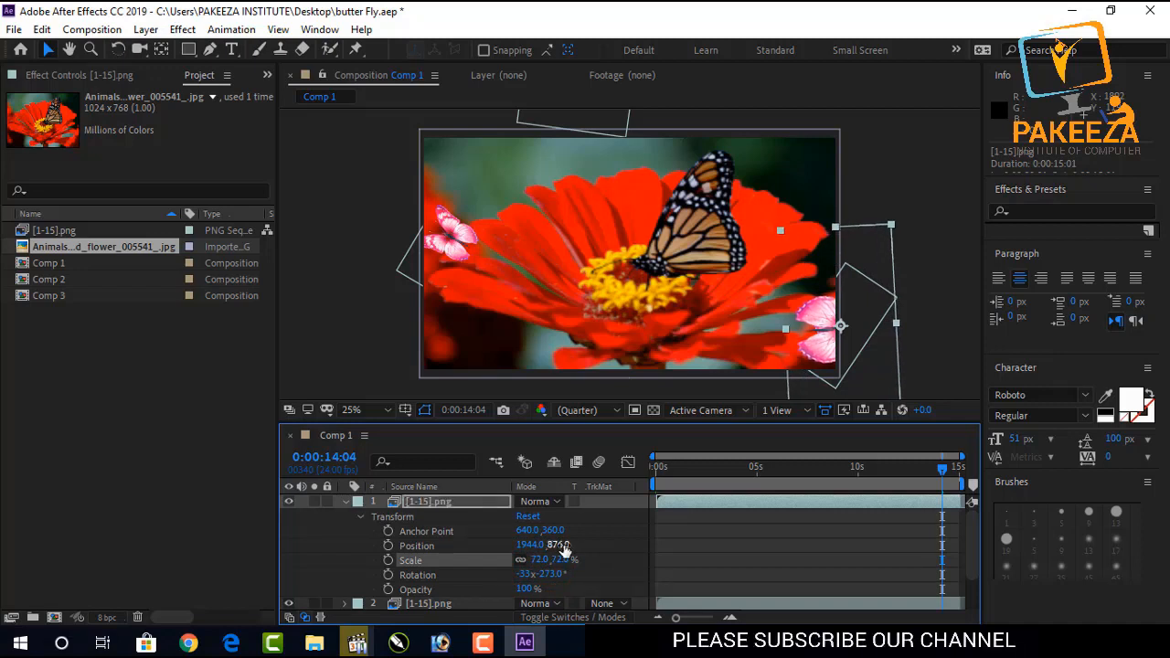
pyautogui.moveTo(562, 547); pyautogui.dragTo(191, 546)
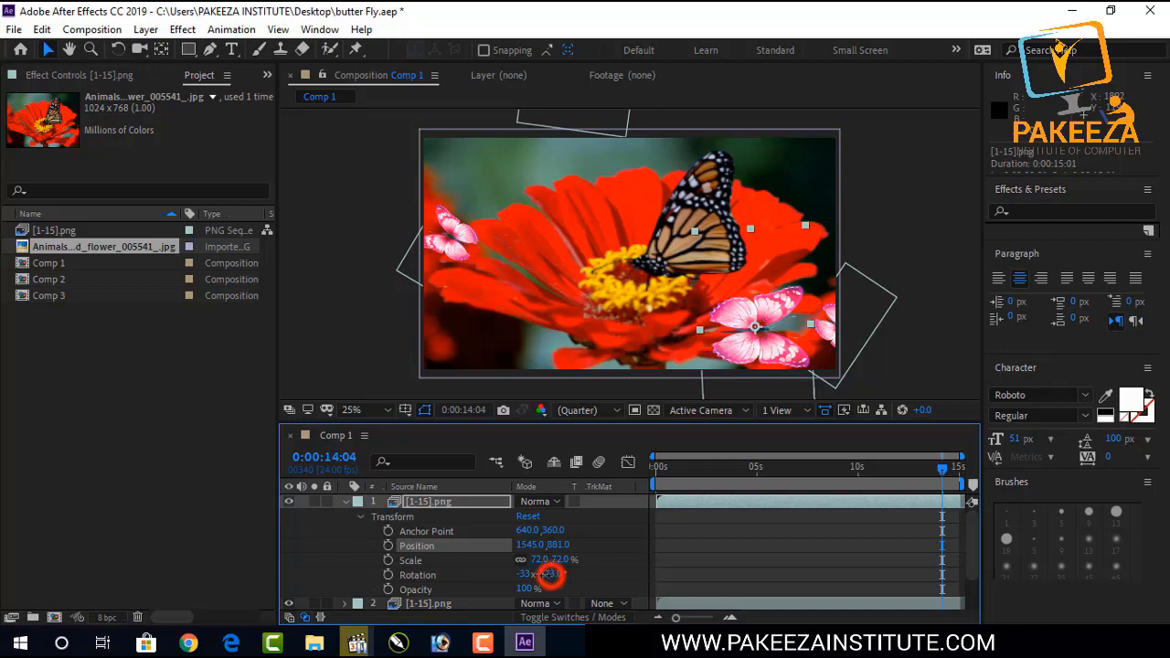
pyautogui.moveTo(548, 575); pyautogui.dragTo(506, 574)
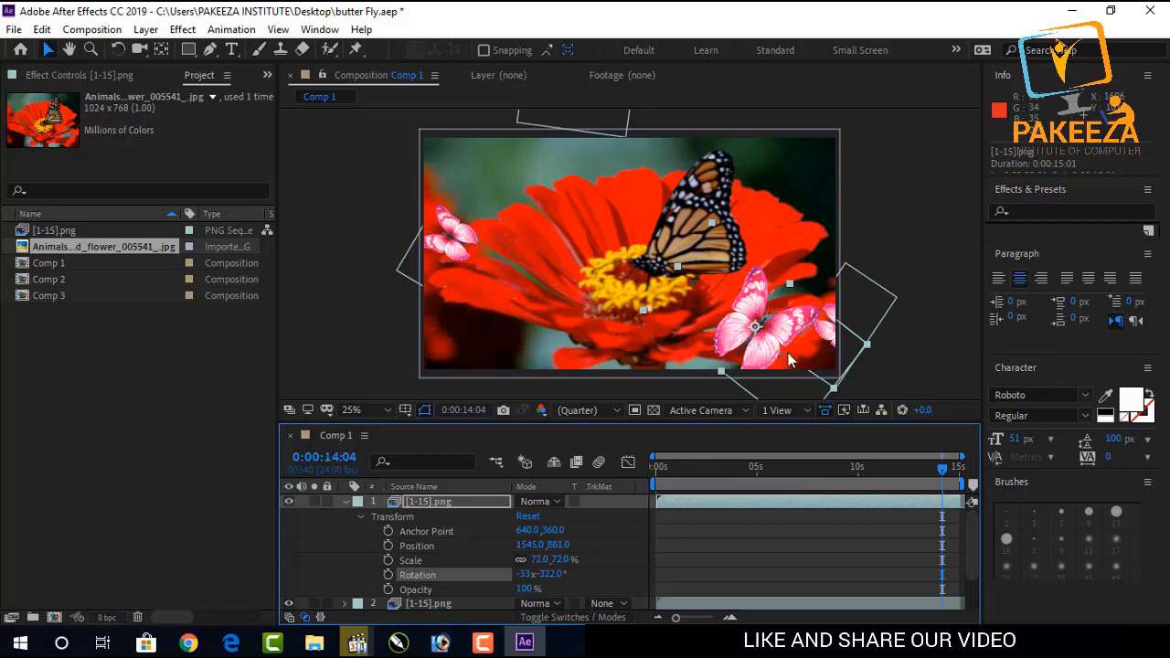
# Move the duplicate butterfly onto the red flower at position 805, 665.
pyautogui.click(530, 545)
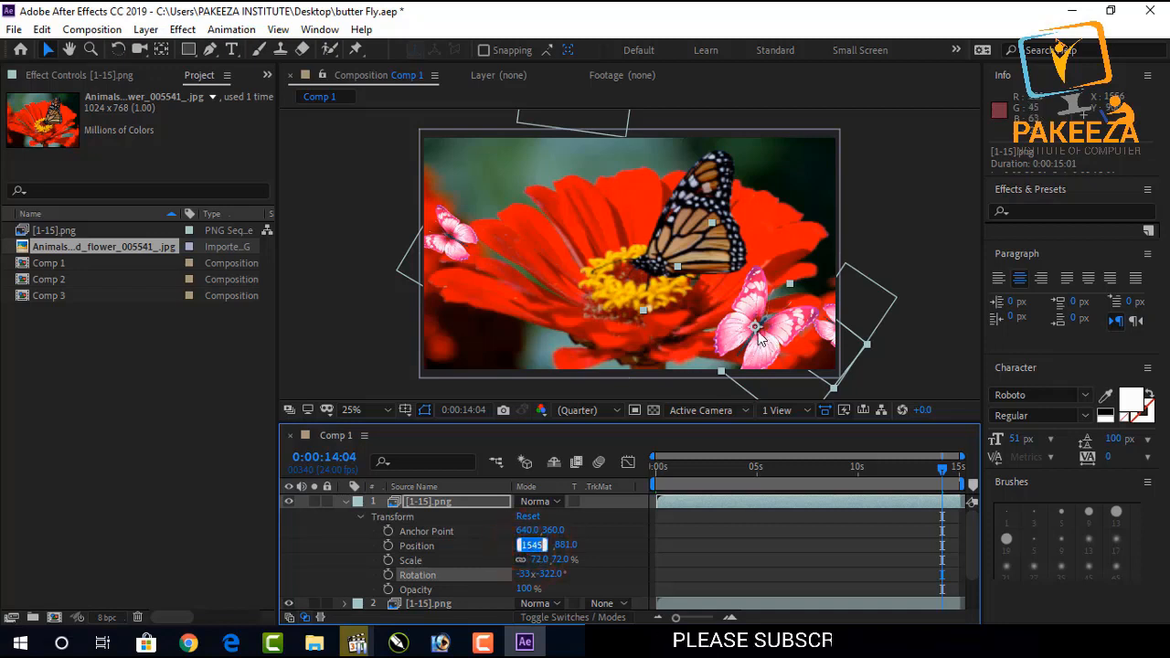
pyautogui.moveTo(759, 338); pyautogui.dragTo(597, 281)
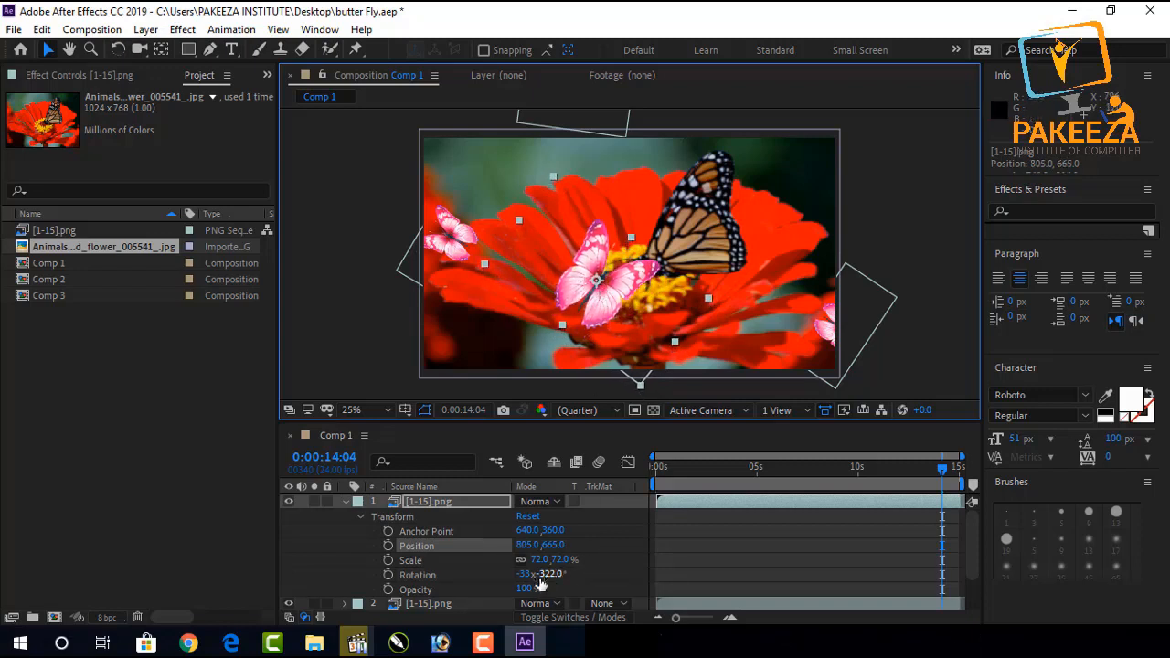
# Change the duplicate butterfly's Rotation revolutions to -22x.
pyautogui.click(525, 576)
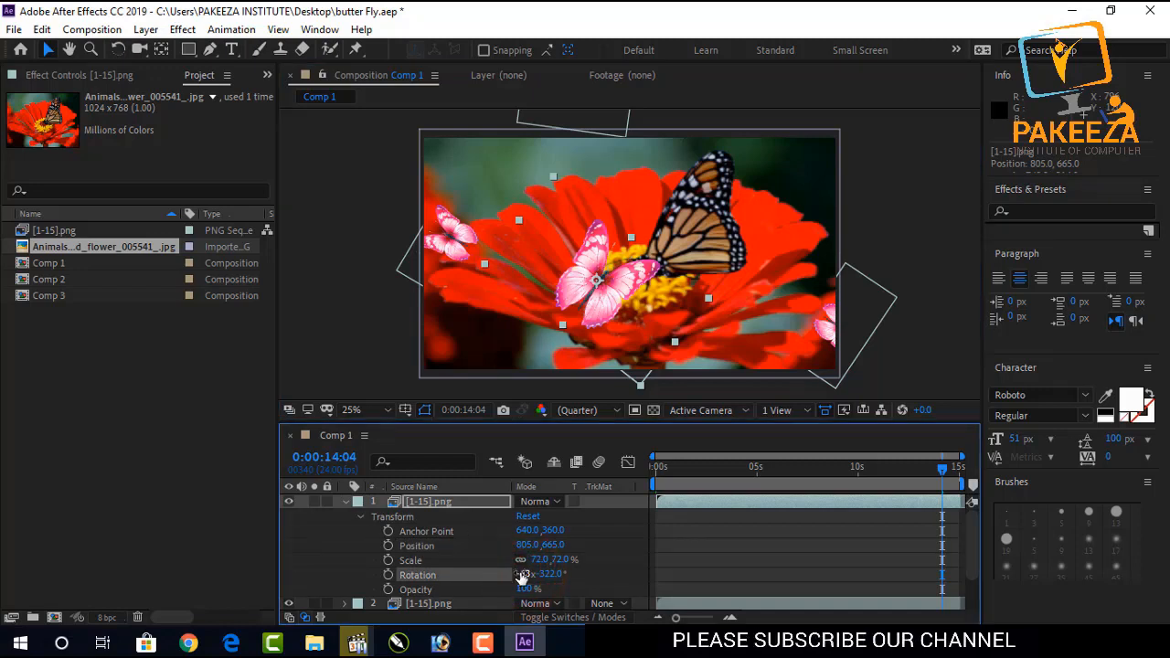
pyautogui.moveTo(522, 578); pyautogui.dragTo(553, 574)
pyautogui.click(641, 540)
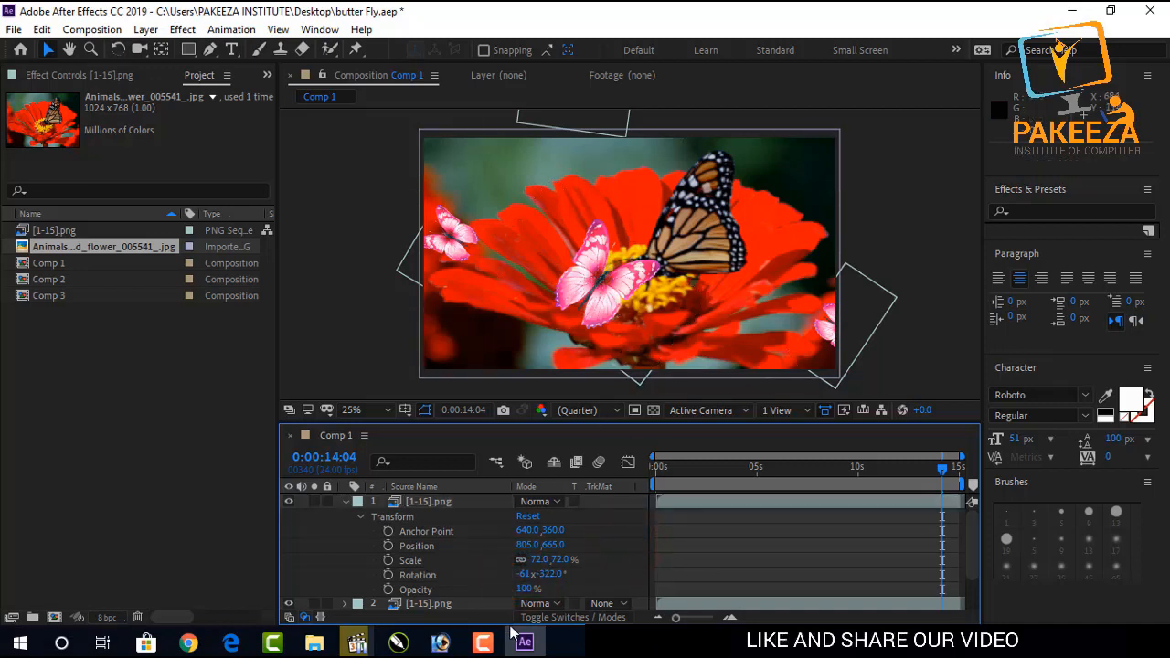
pyautogui.click(415, 503)
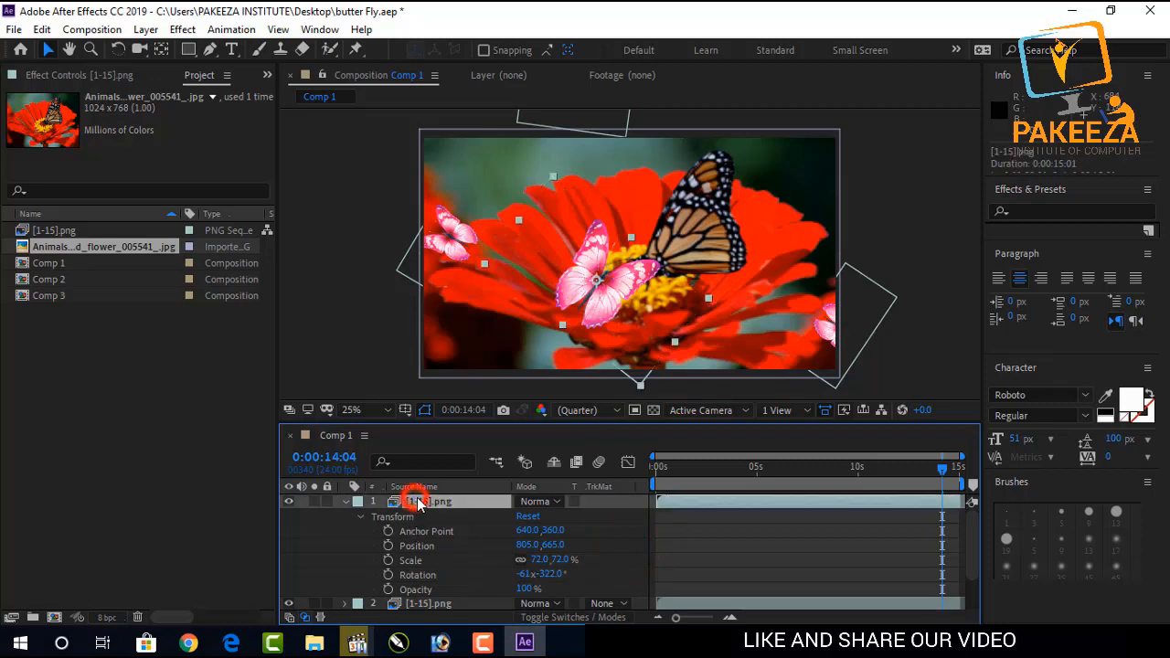
pyautogui.click(526, 574)
pyautogui.moveTo(526, 574); pyautogui.dragTo(551, 574)
pyautogui.click(594, 573)
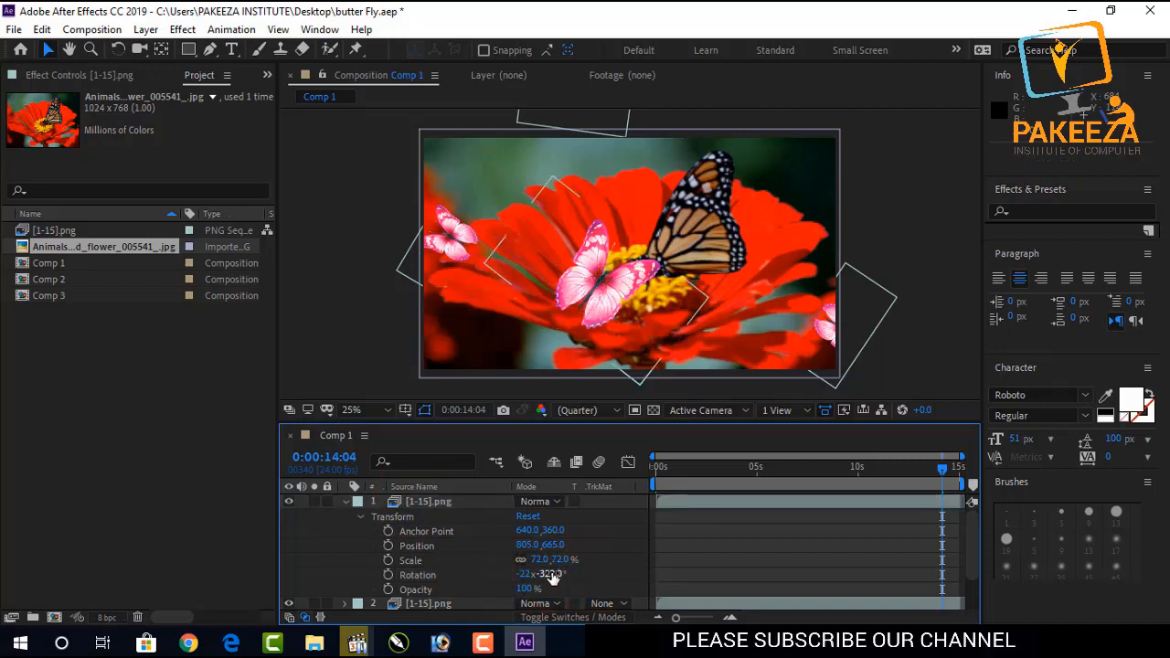
# Set the duplicate butterfly's Rotation to -22x -300° and its Scale to 83%.
pyautogui.moveTo(546, 578); pyautogui.dragTo(564, 574)
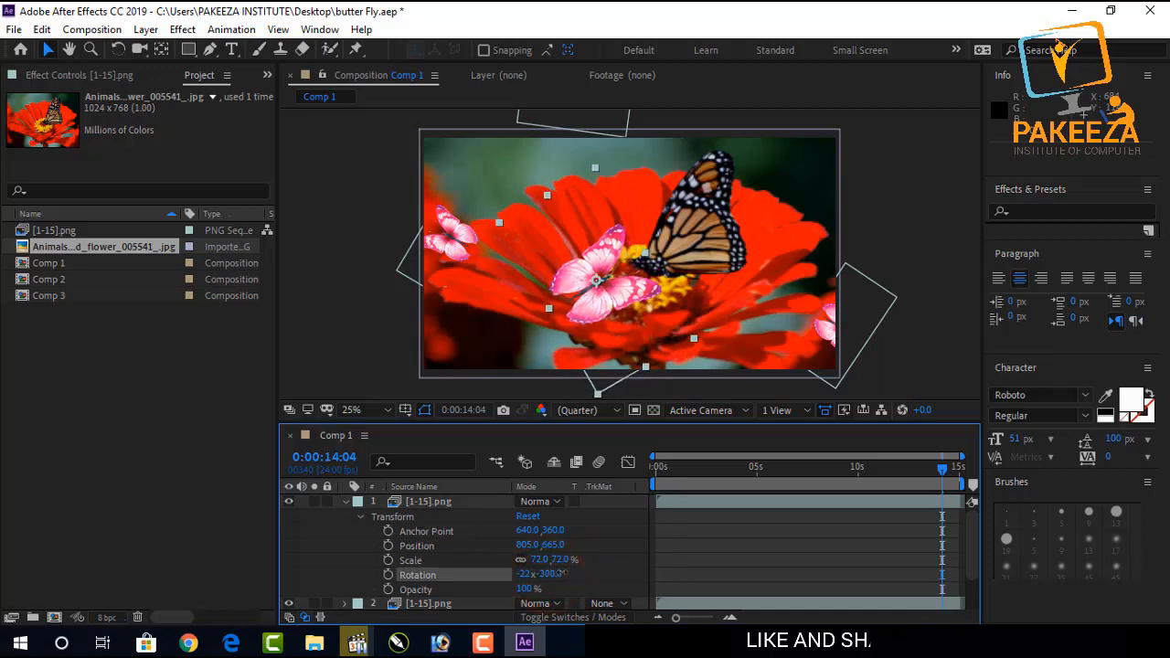
pyautogui.click(562, 574)
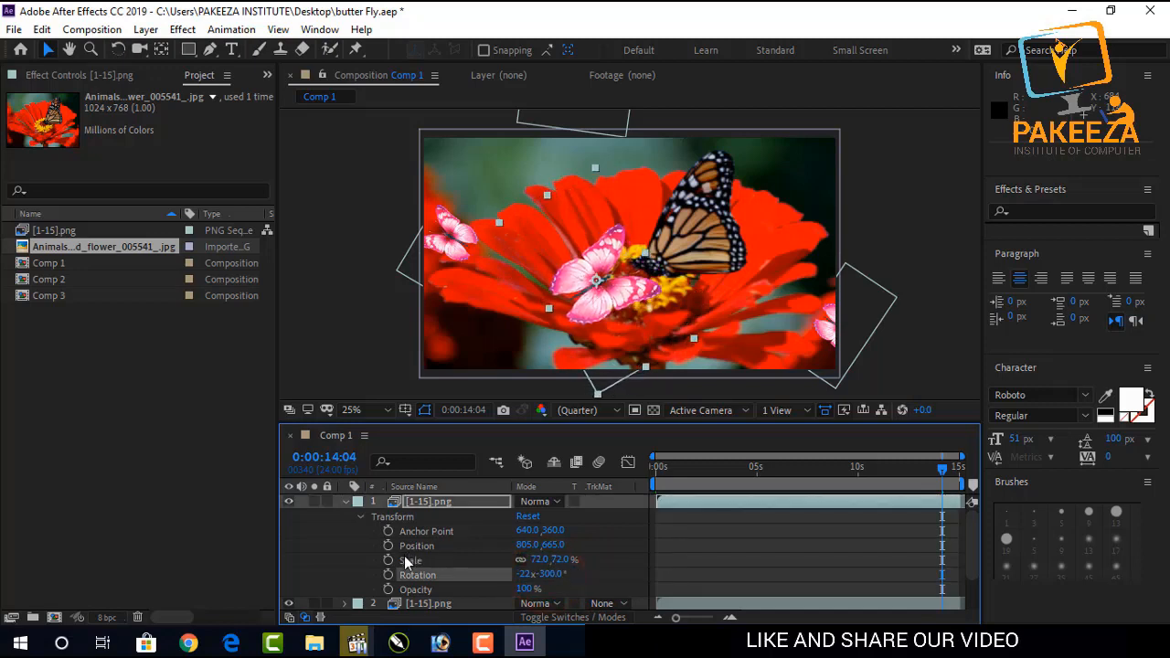
pyautogui.moveTo(559, 560); pyautogui.dragTo(573, 559)
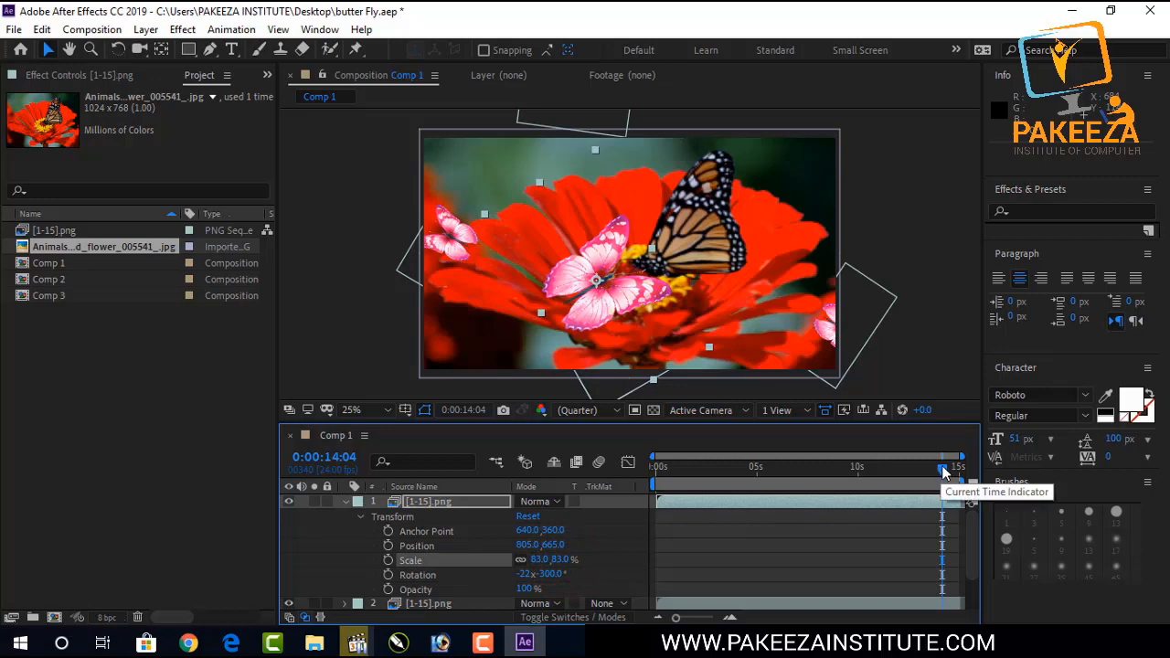
# Preview the animation from the start of the timeline.
pyautogui.moveTo(942, 471); pyautogui.dragTo(656, 501)
pyautogui.press('space')
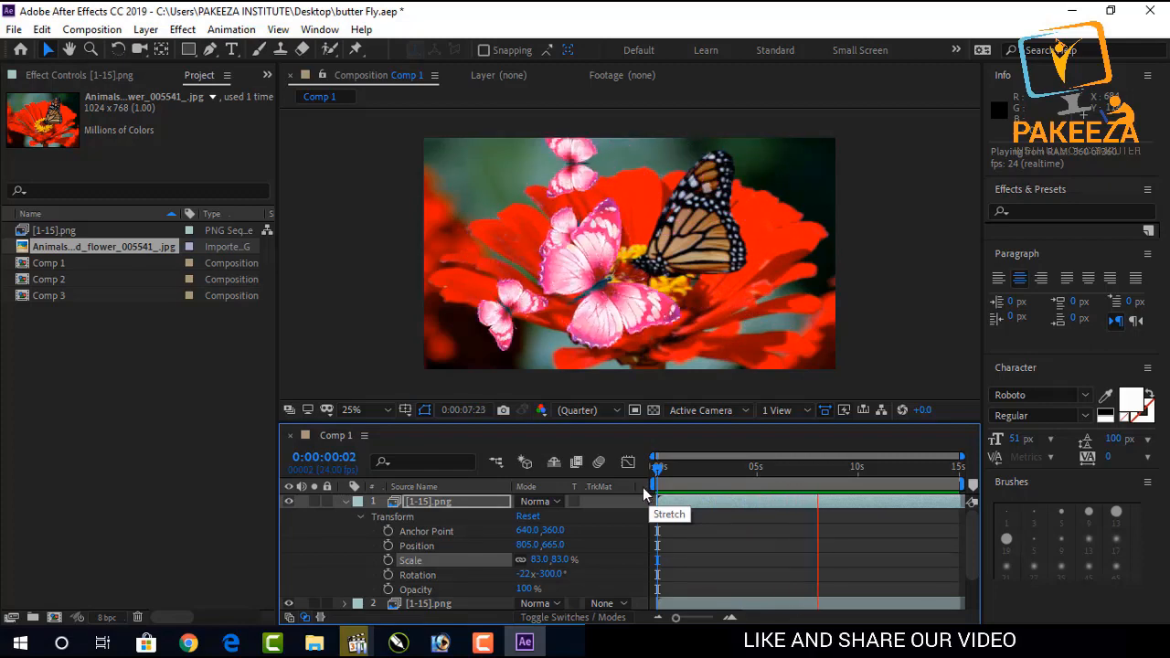
pyautogui.press('space')
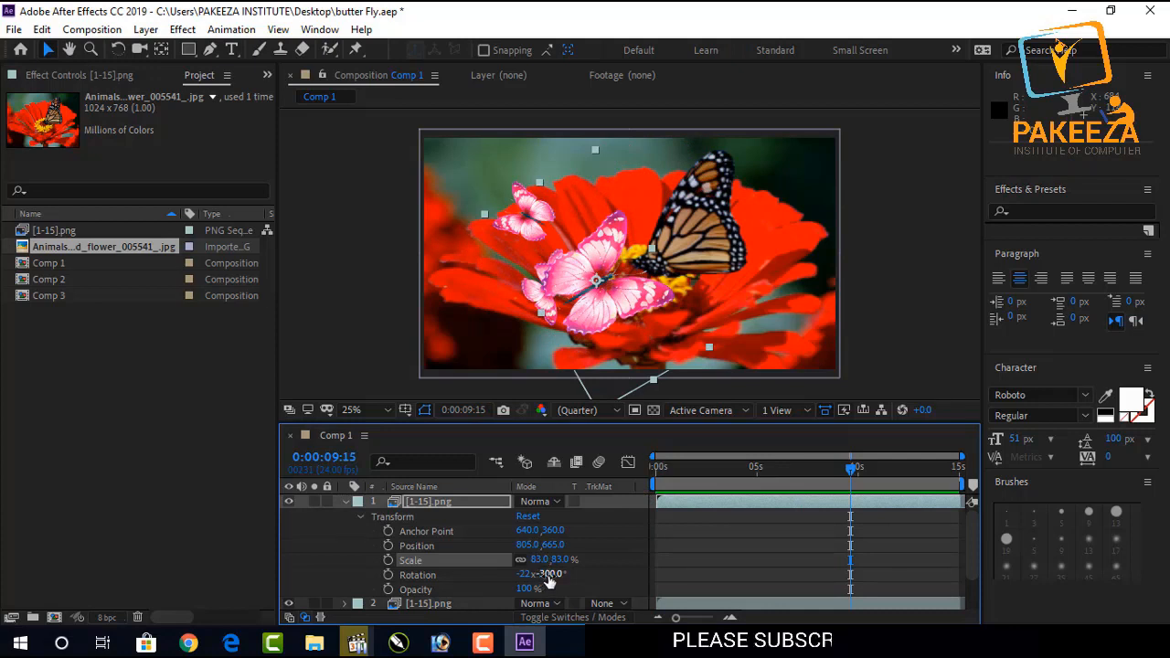
# Set the duplicate butterfly's Rotation to -22x -353° and its Position to 936, 772.
pyautogui.moveTo(552, 574); pyautogui.dragTo(549, 573)
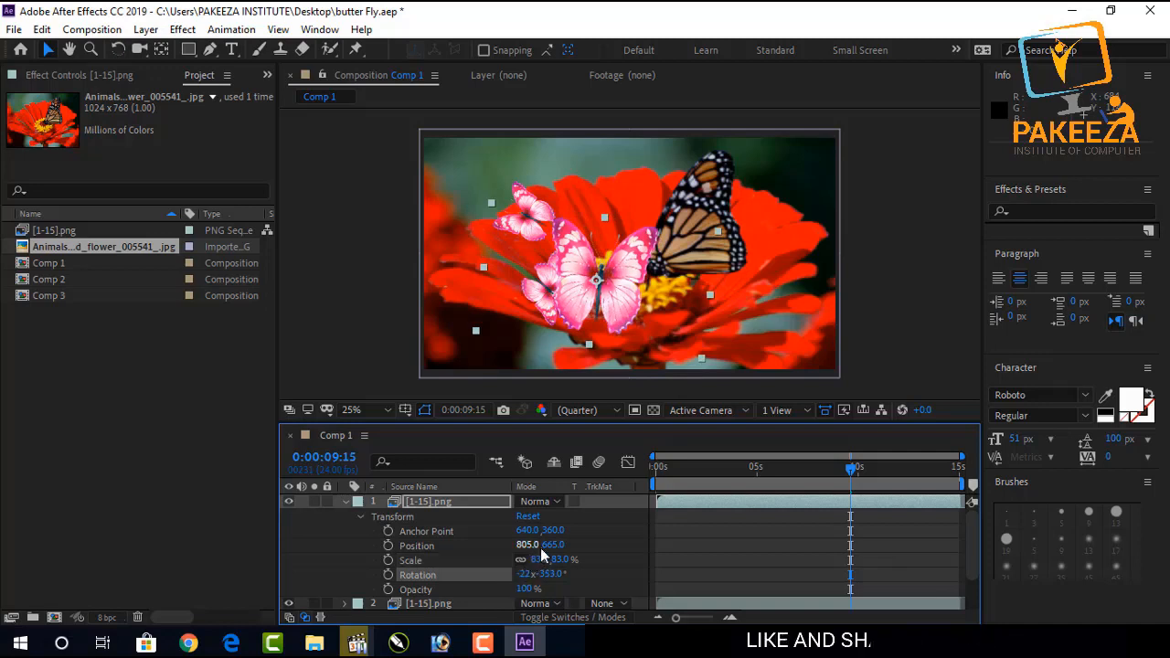
pyautogui.moveTo(529, 544)
pyautogui.mouseDown()
pyautogui.moveTo(667, 543)
pyautogui.moveTo(542, 553)
pyautogui.mouseUp()
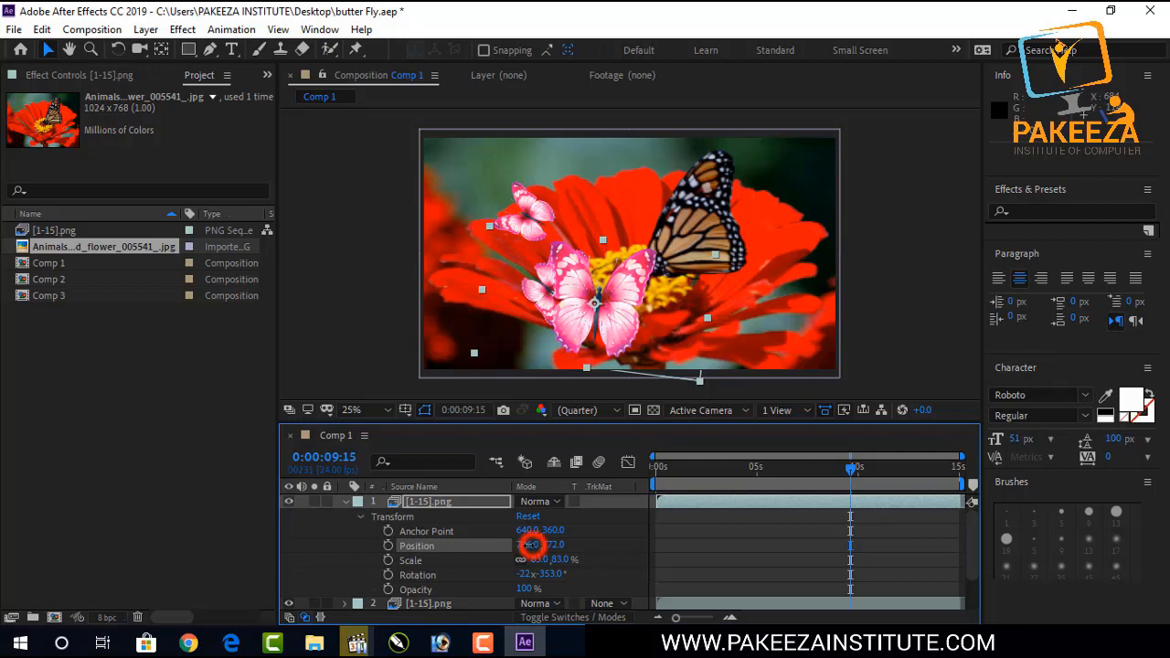
pyautogui.moveTo(531, 545); pyautogui.dragTo(637, 538)
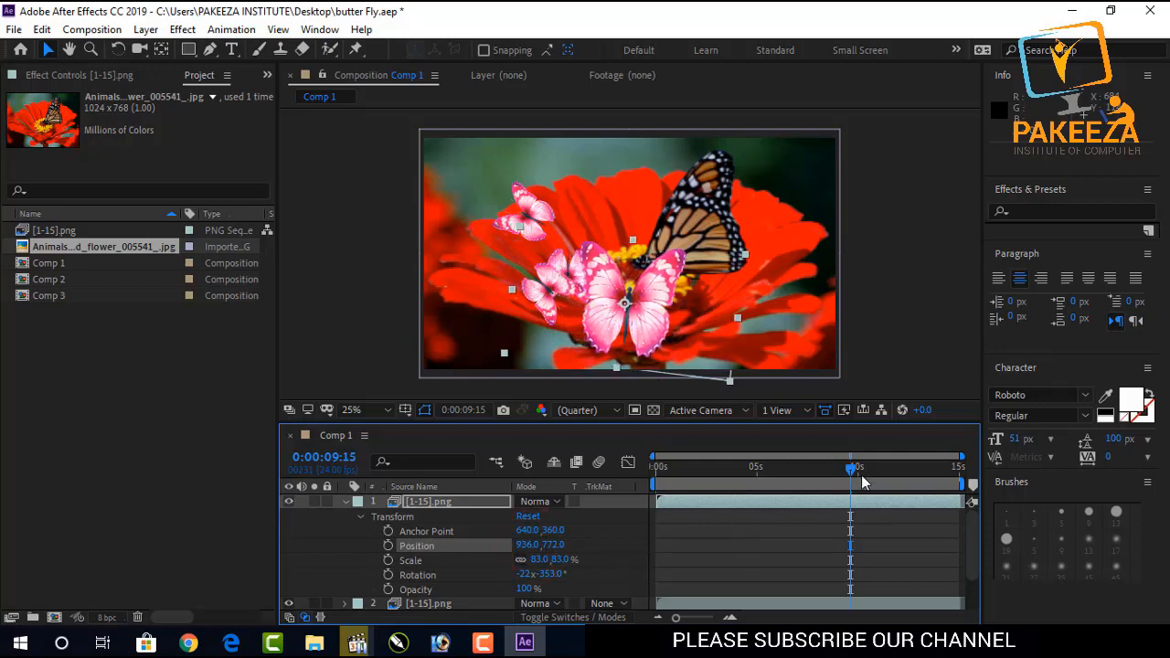
# Preview the animation from around nine seconds.
pyautogui.moveTo(848, 471); pyautogui.dragTo(838, 471)
pyautogui.press('space')
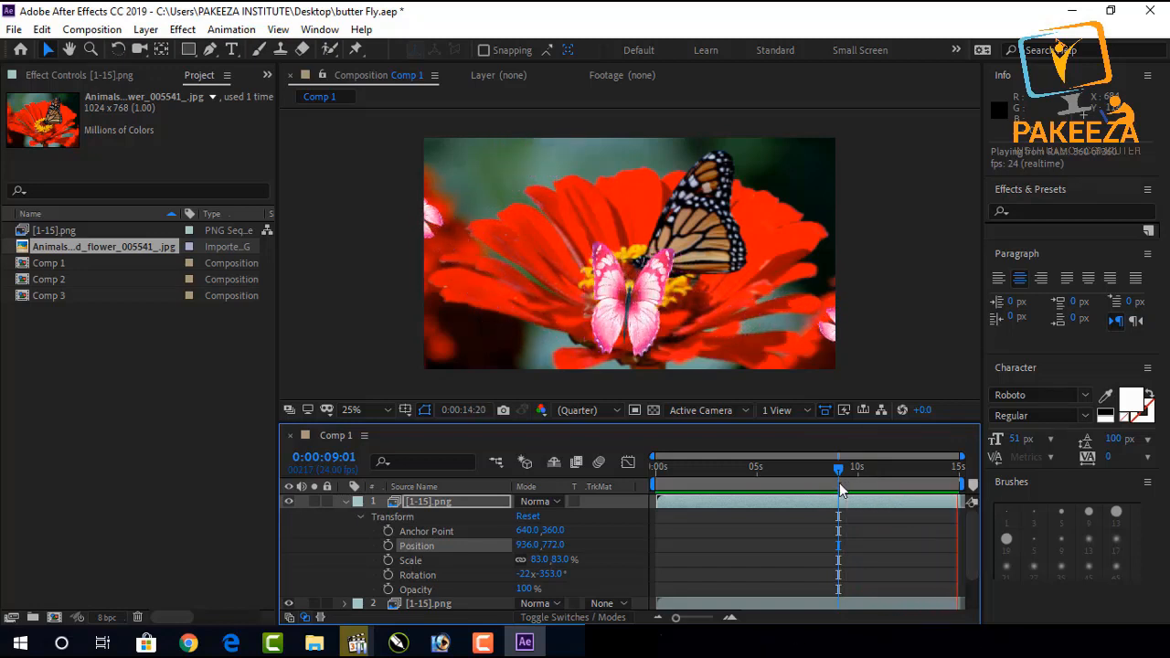
pyautogui.press('space')
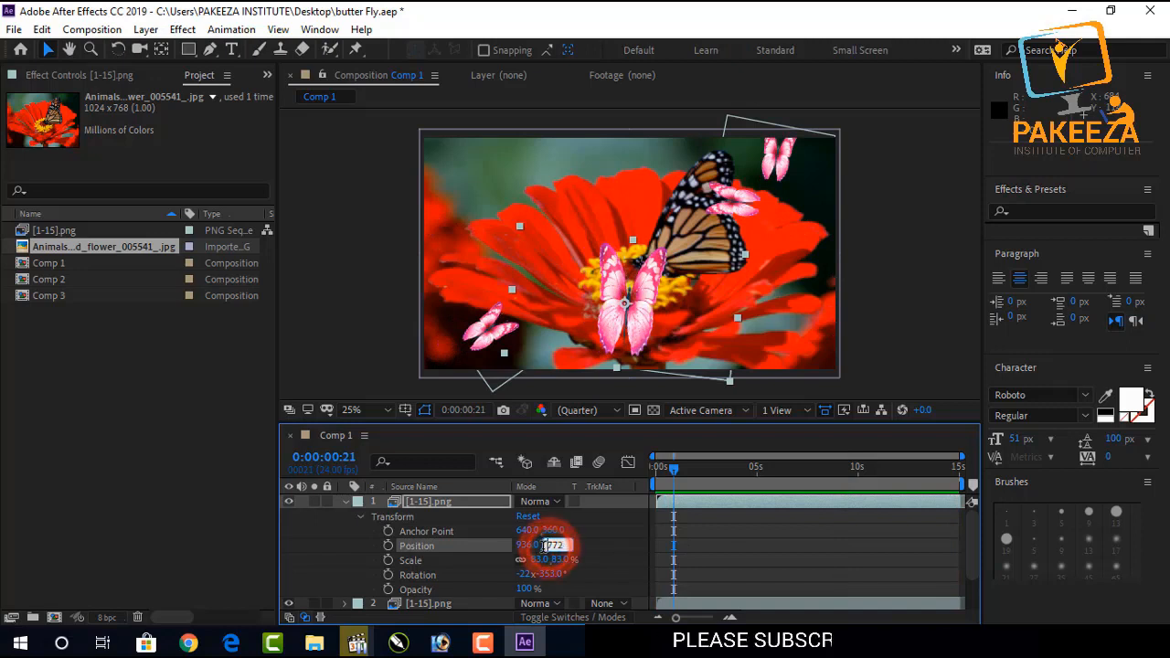
# Set the duplicate butterfly's Position Y value to 737.
pyautogui.write('772')
pyautogui.click(597, 541)
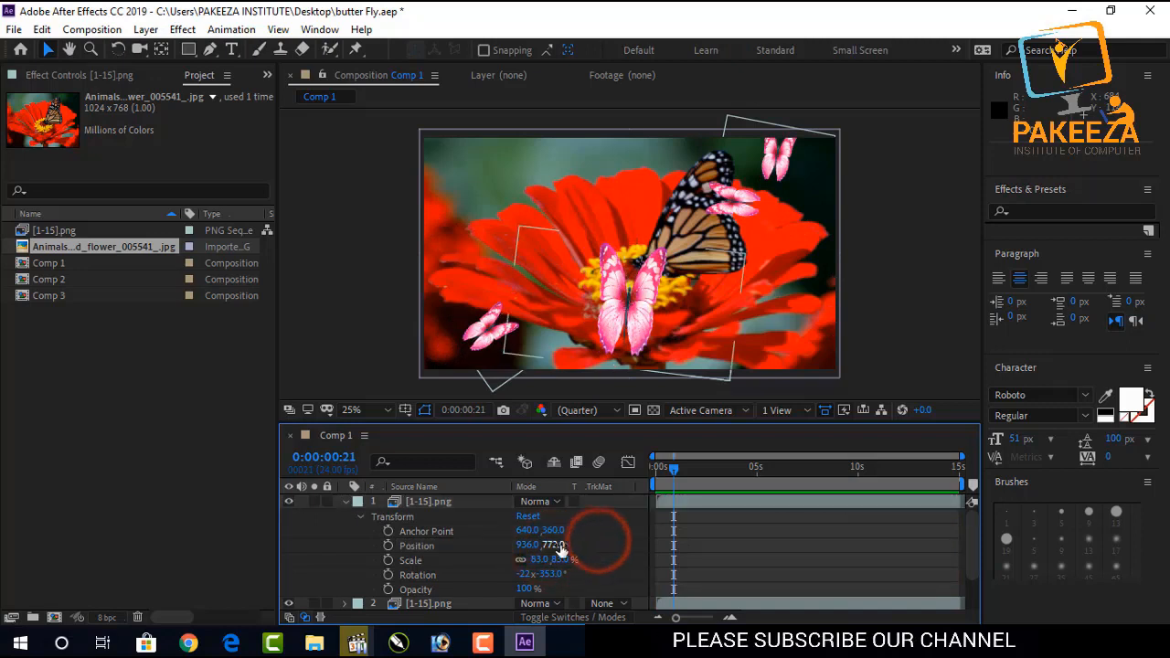
pyautogui.moveTo(560, 545); pyautogui.dragTo(528, 547)
# Play back the composition to check the resting butterfly.
pyautogui.press('space')
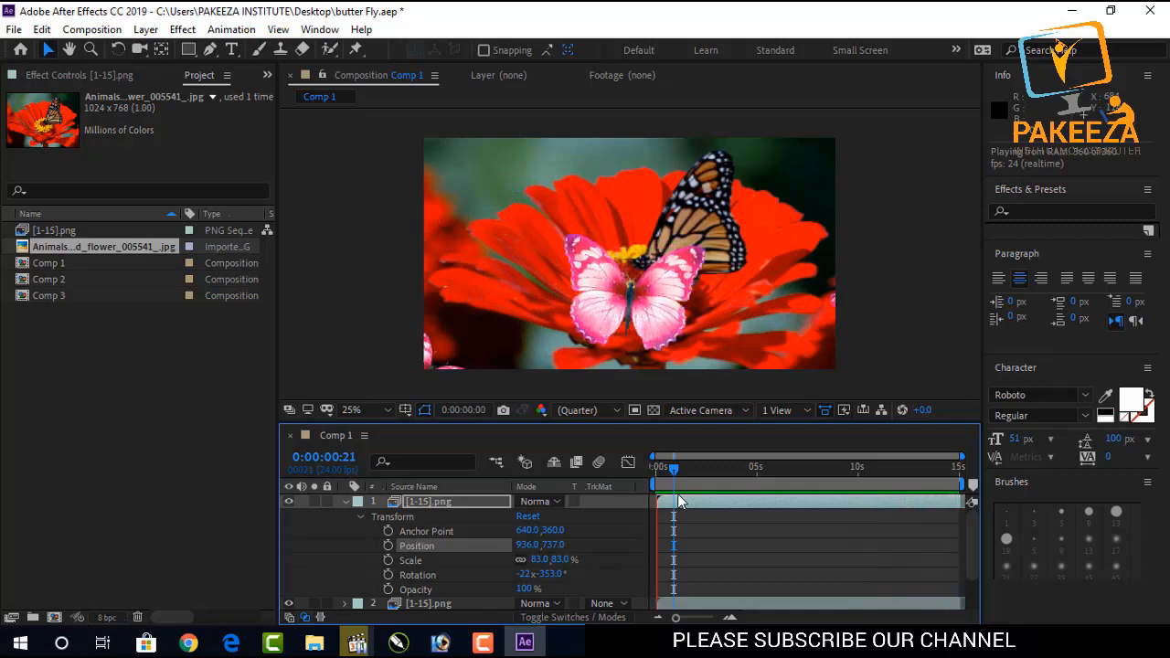
pyautogui.press('space')
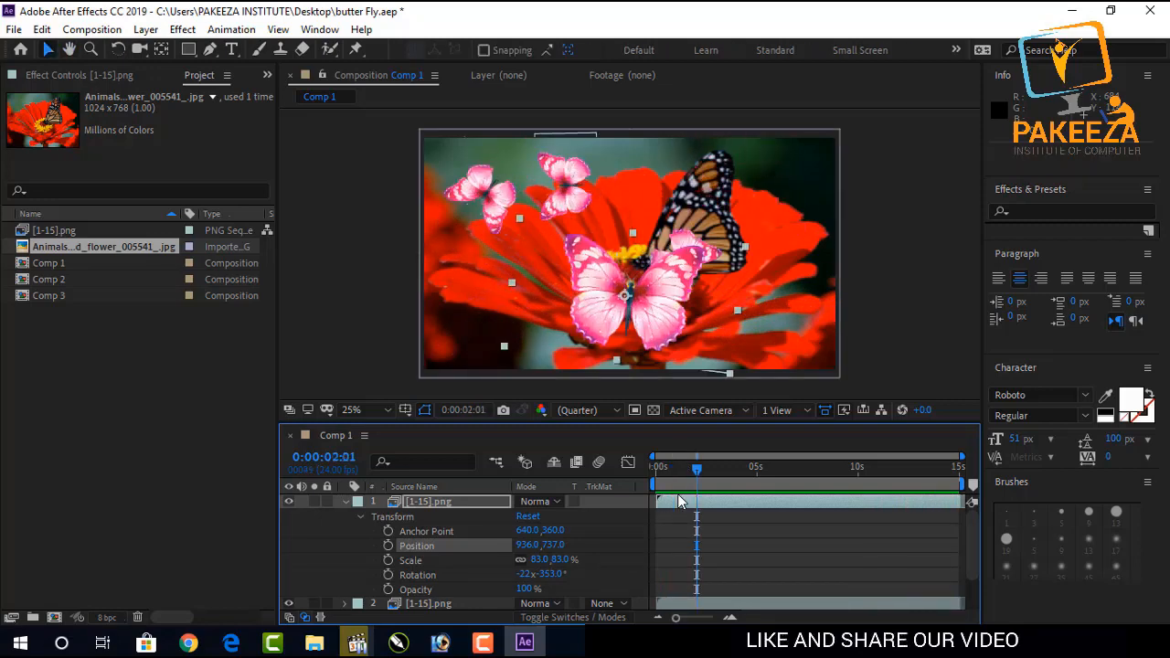
pyautogui.press('space')
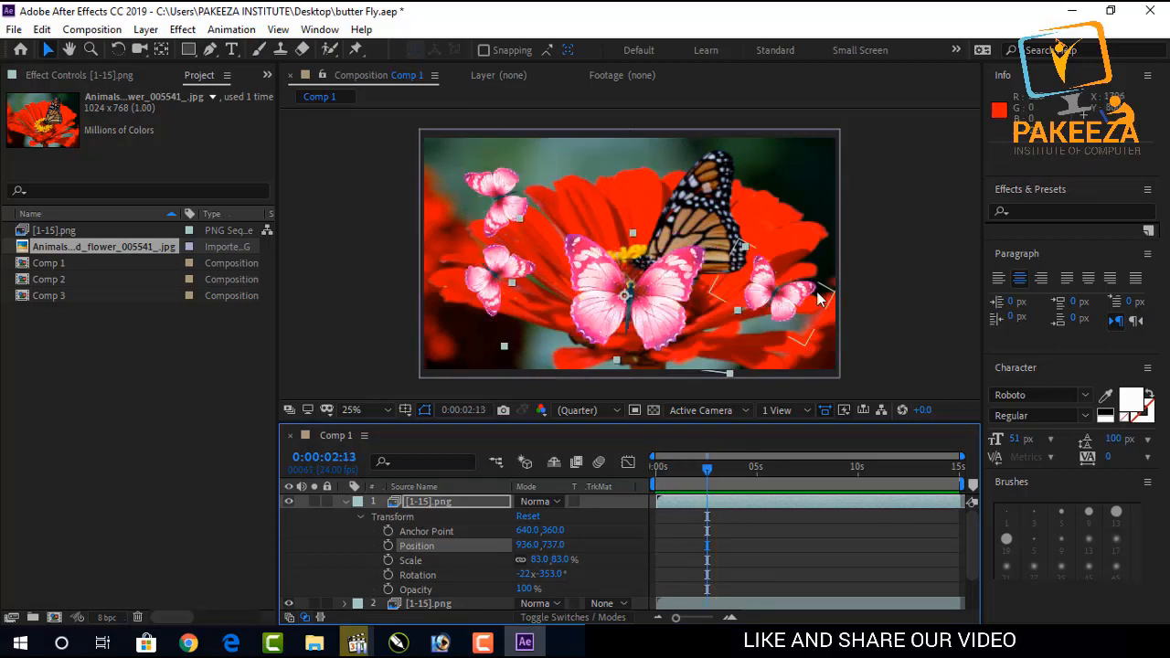
pyautogui.click(887, 228)
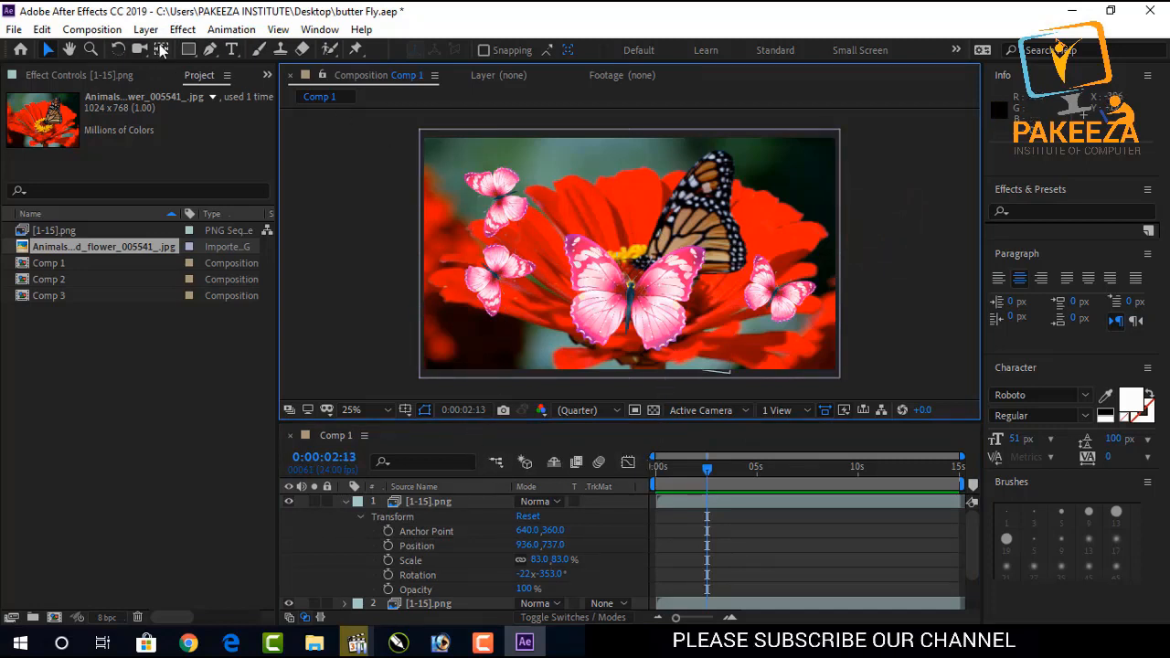
# Save the project.
pyautogui.click(277, 29)
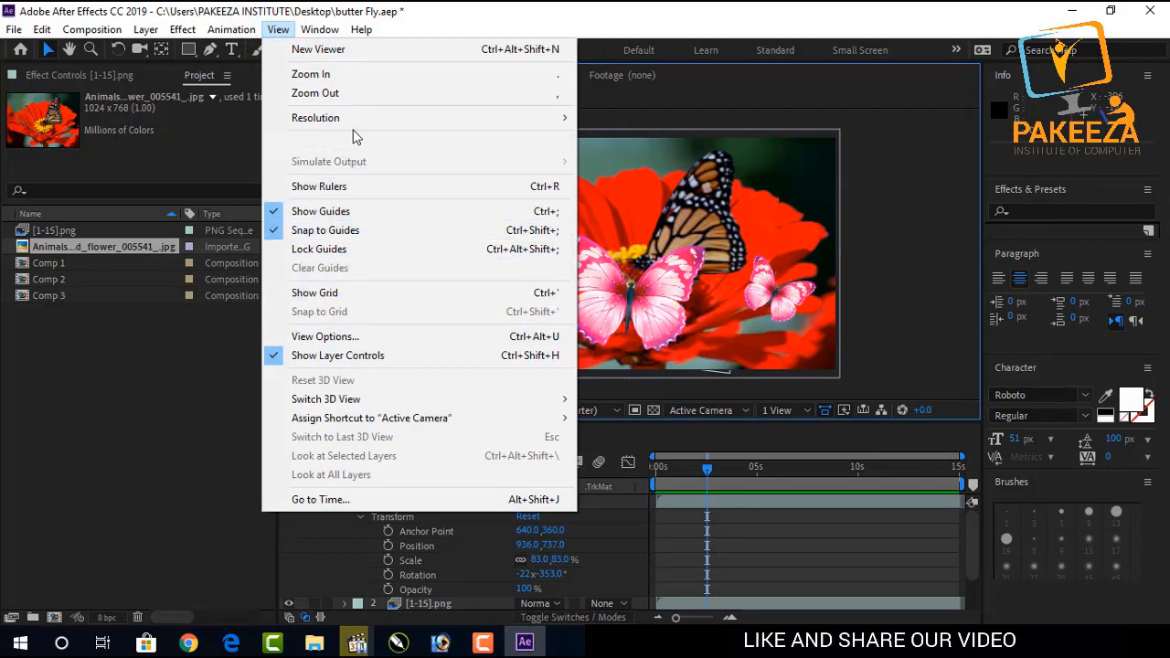
pyautogui.moveTo(359, 122)
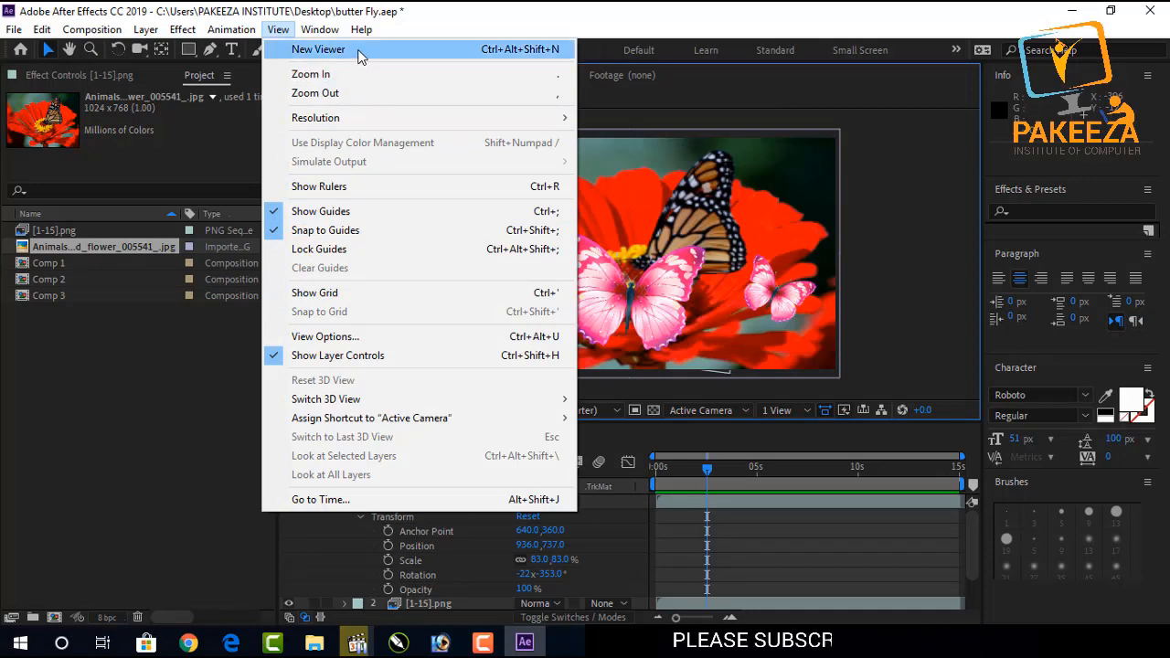
pyautogui.click(646, 13)
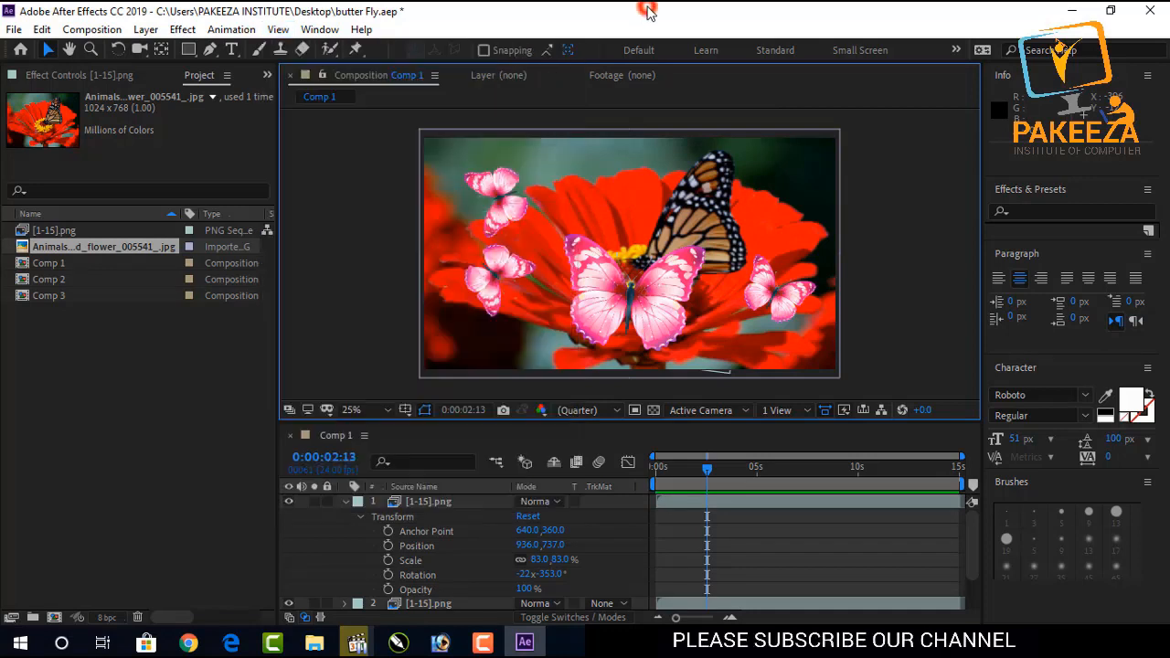
pyautogui.hotkey('ctrl', 's')
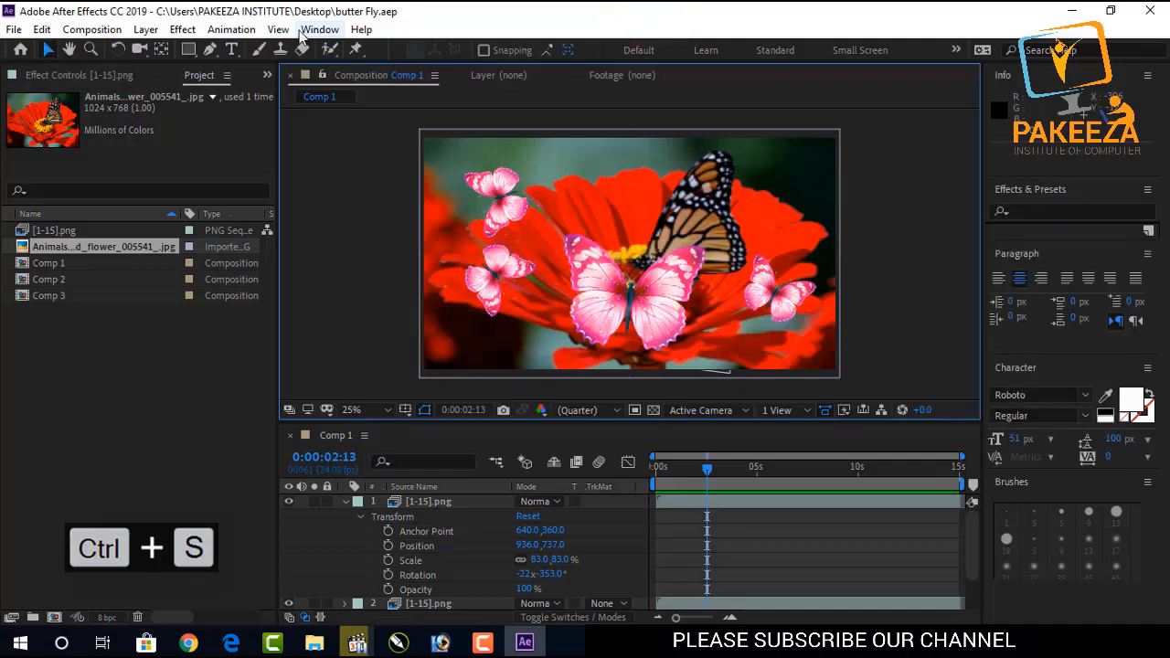
# Open two new composition viewers.
pyautogui.click(285, 32)
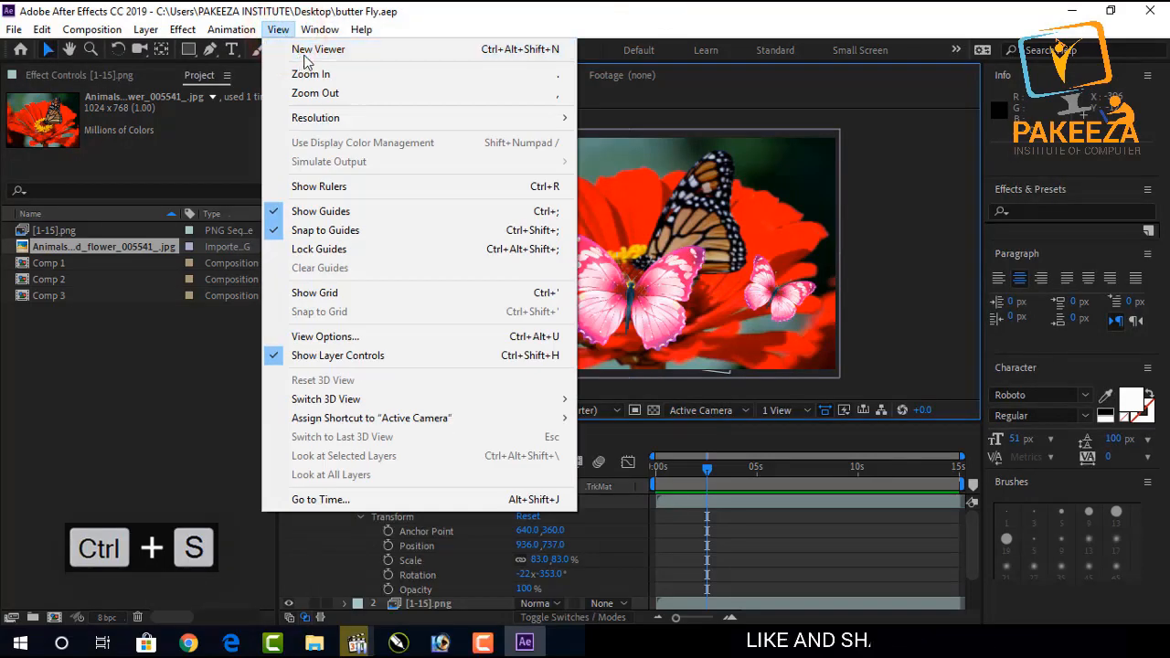
pyautogui.click(304, 53)
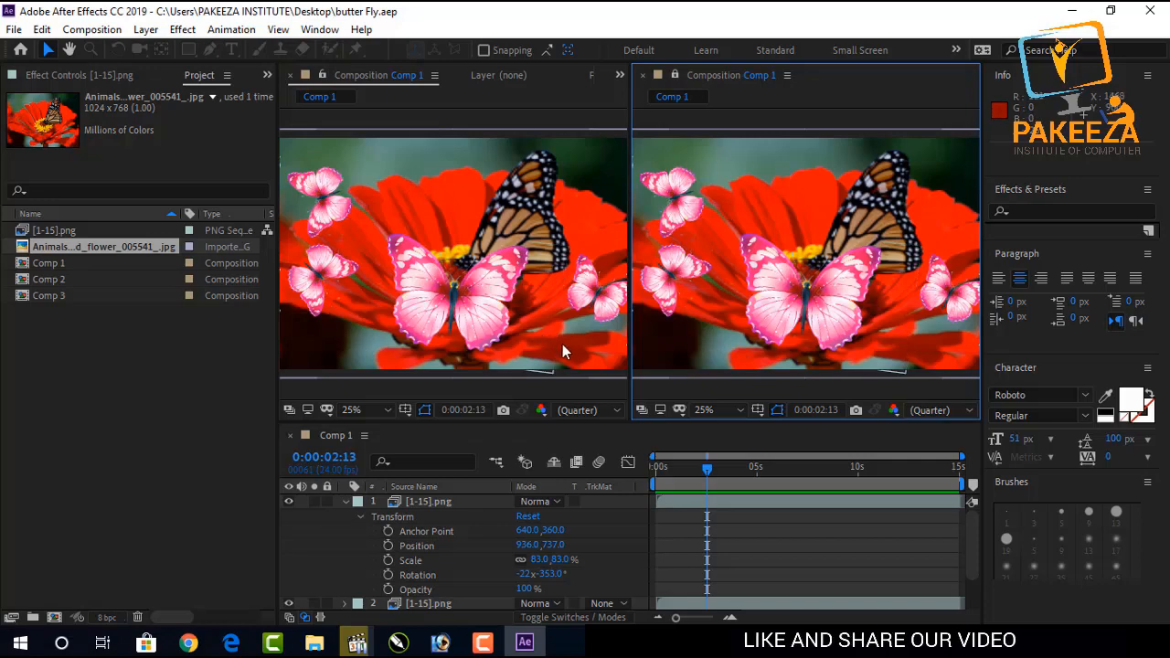
pyautogui.click(278, 29)
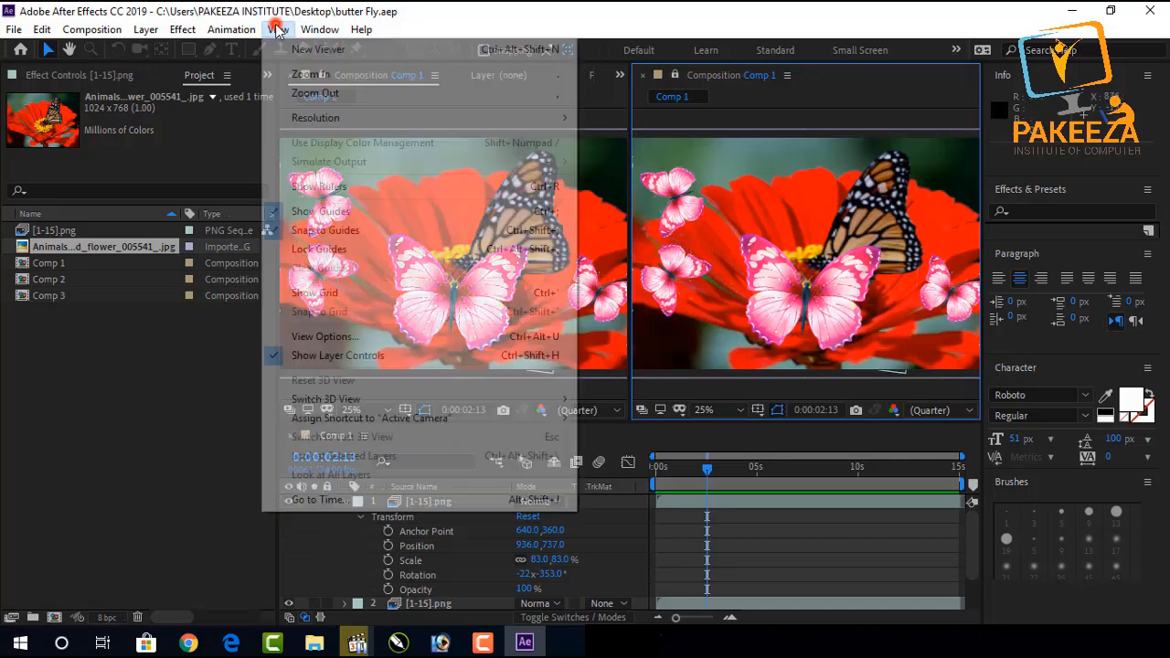
pyautogui.click(315, 48)
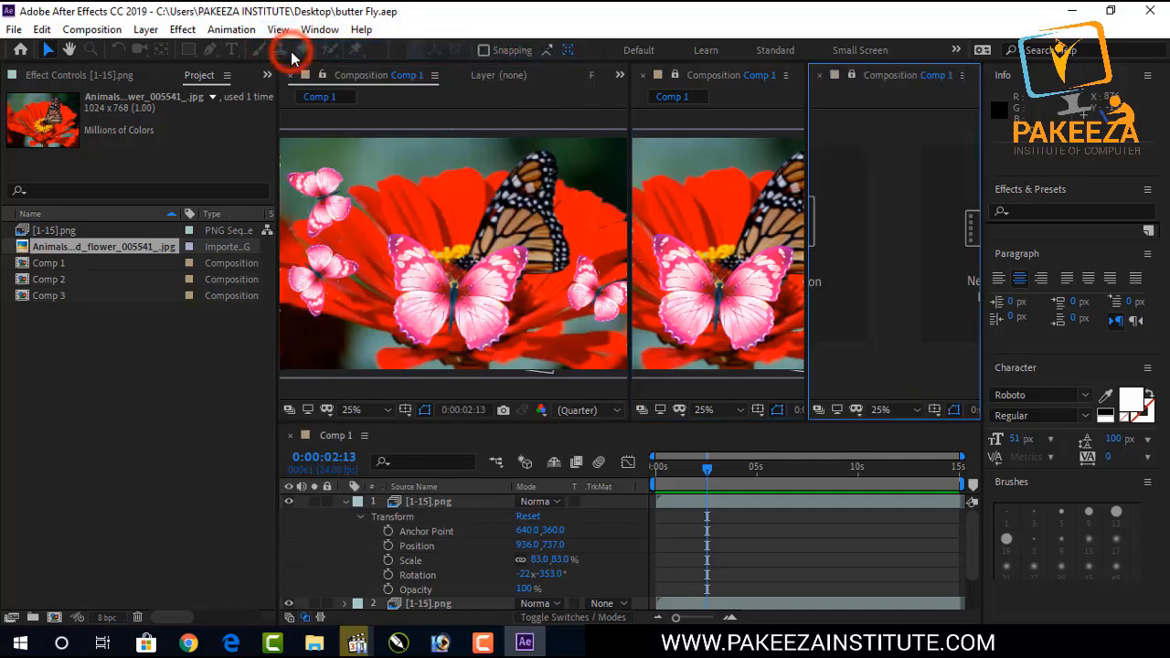
# Undo the last Position change and close the extra composition viewers.
pyautogui.hotkey('ctrl', 'z')
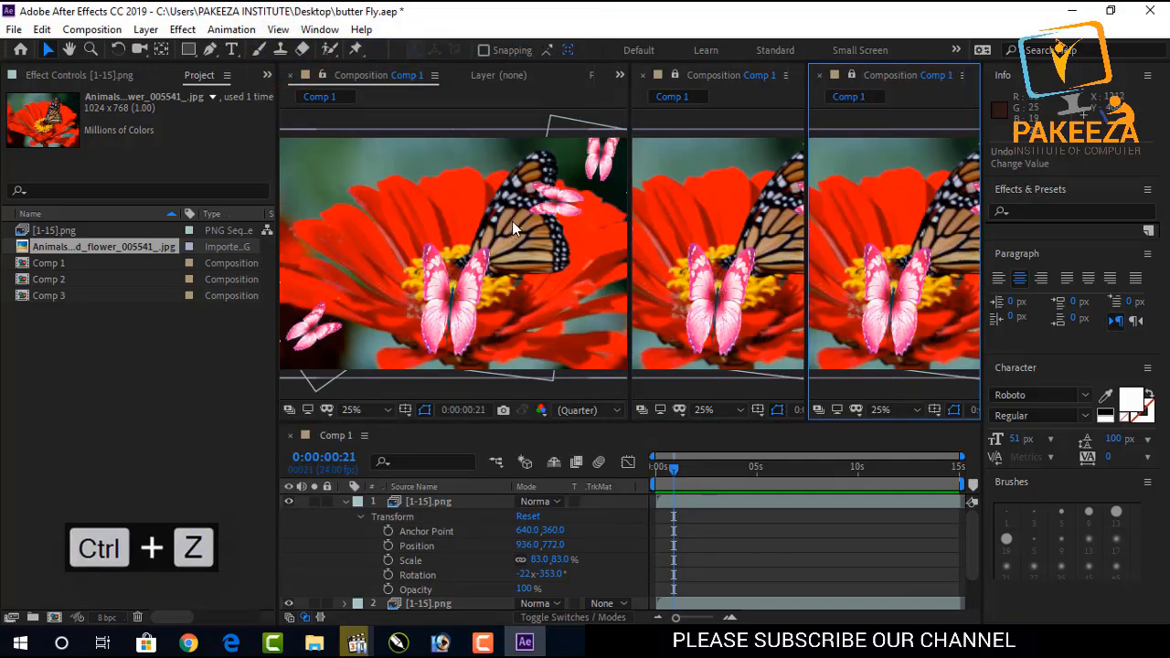
pyautogui.click(961, 76)
pyautogui.click(964, 81)
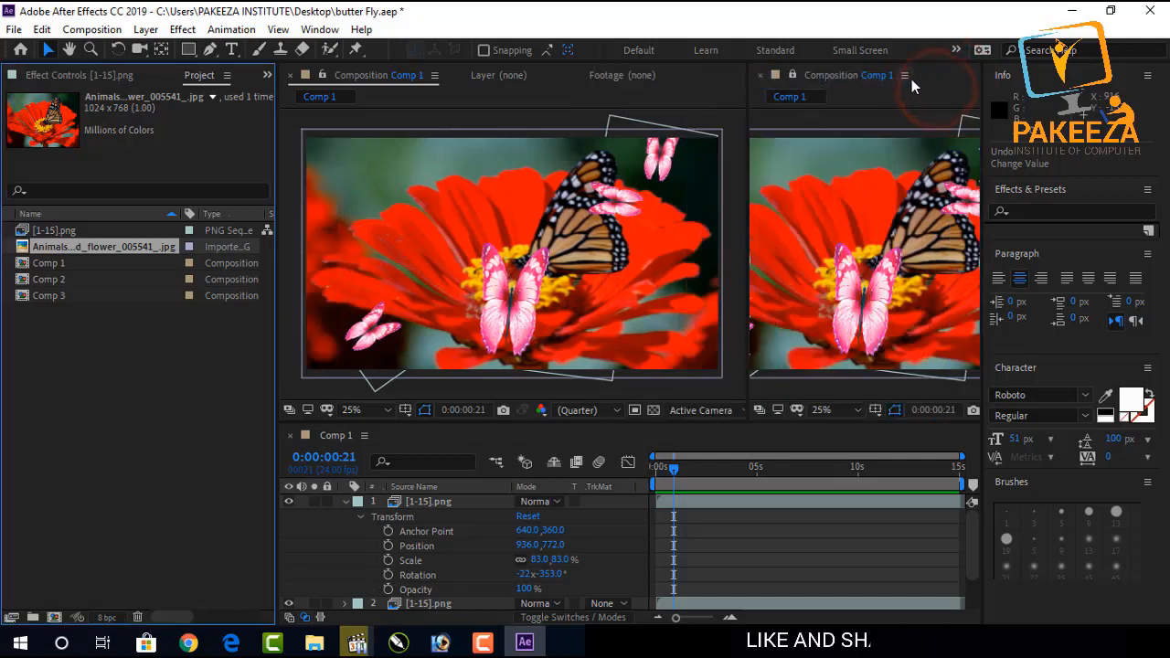
pyautogui.click(905, 77)
pyautogui.click(955, 77)
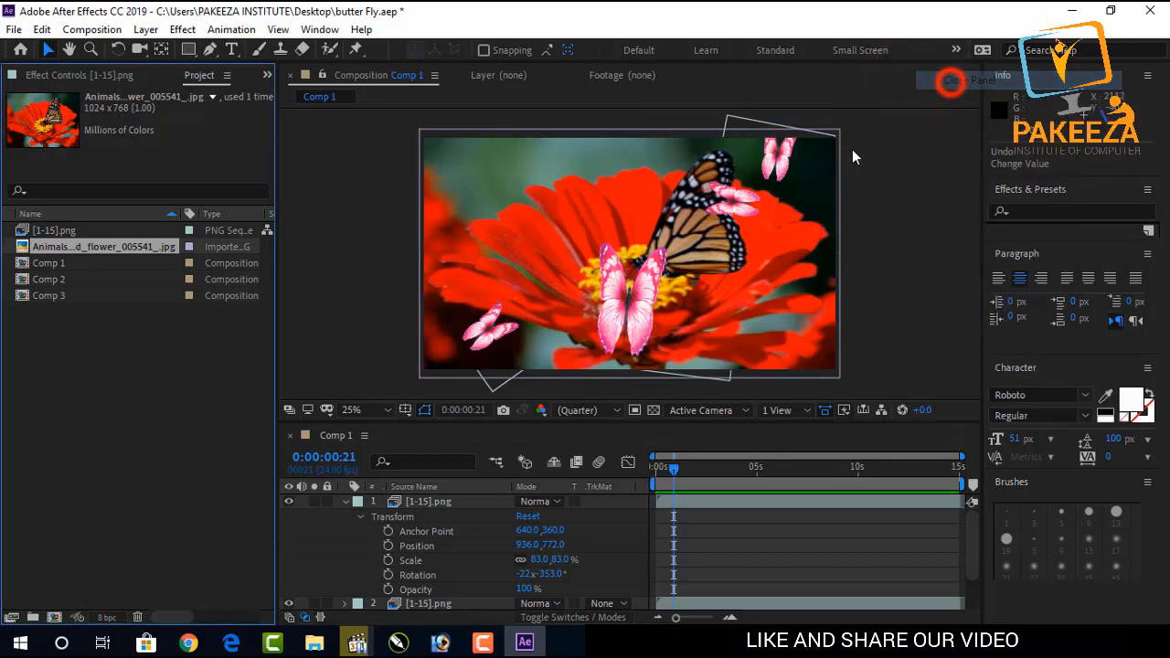
pyautogui.click(847, 11)
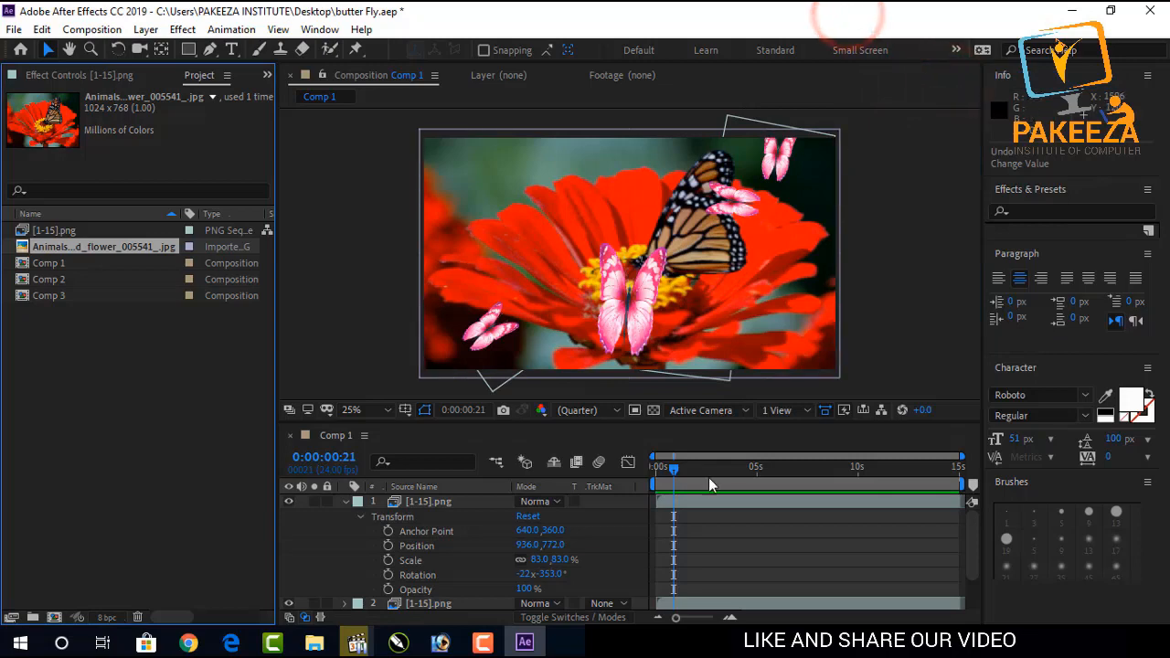
# Scrub to about three seconds and inspect the composition zoomed in.
pyautogui.moveTo(677, 470); pyautogui.dragTo(731, 482)
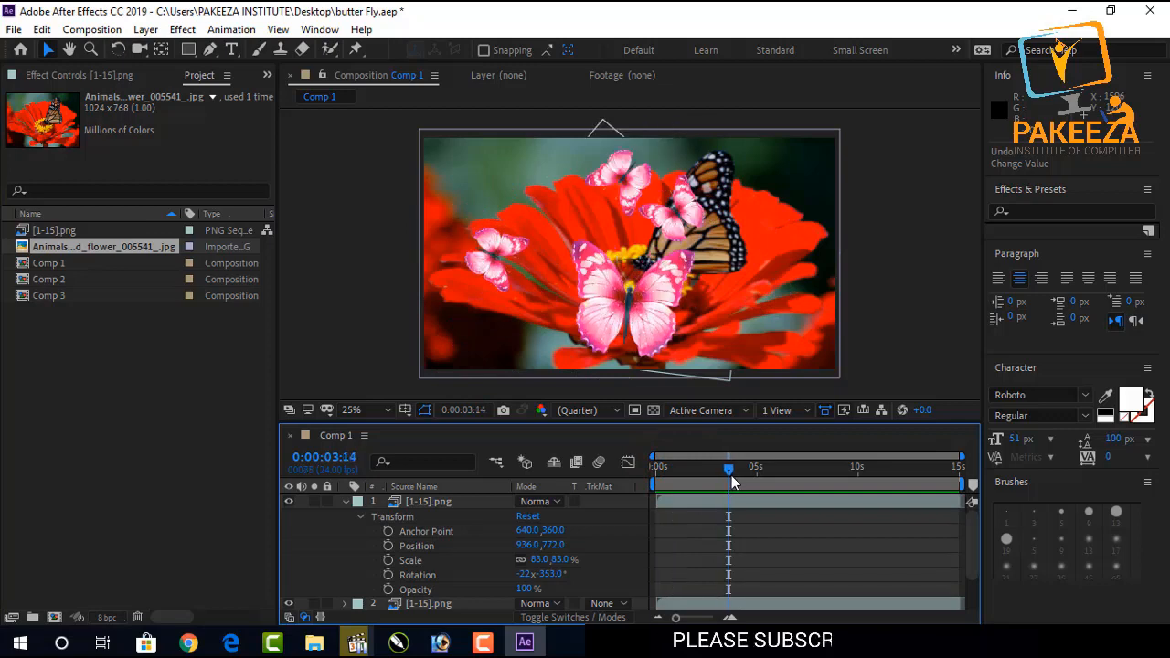
pyautogui.click(874, 224)
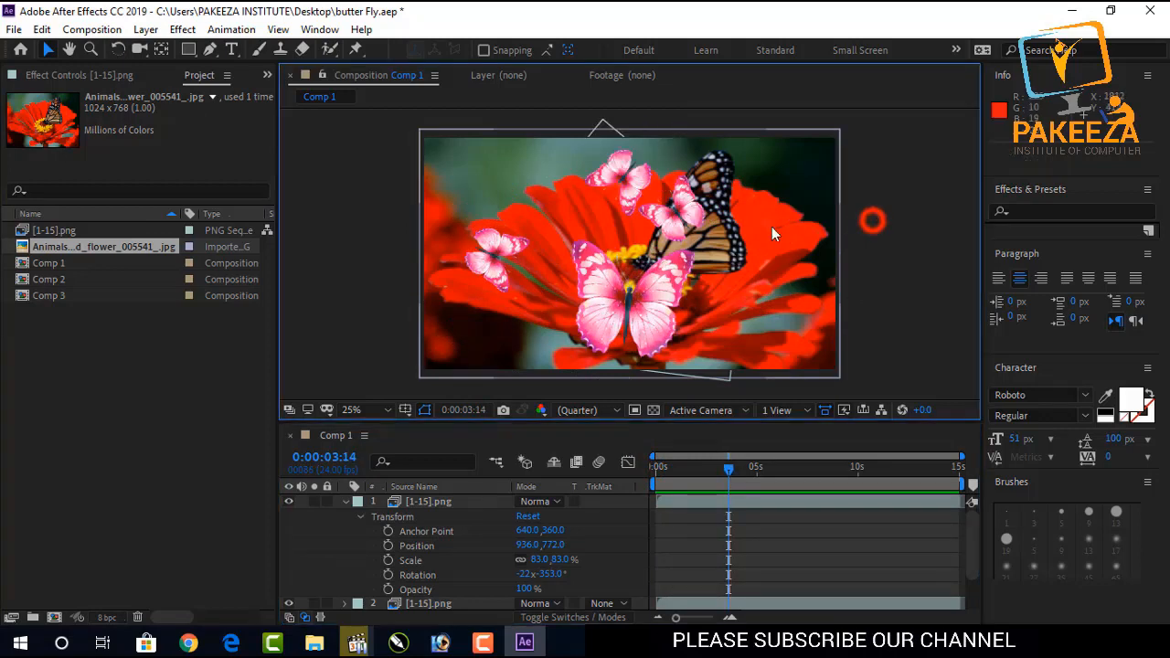
pyautogui.scroll(2, 719, 225)
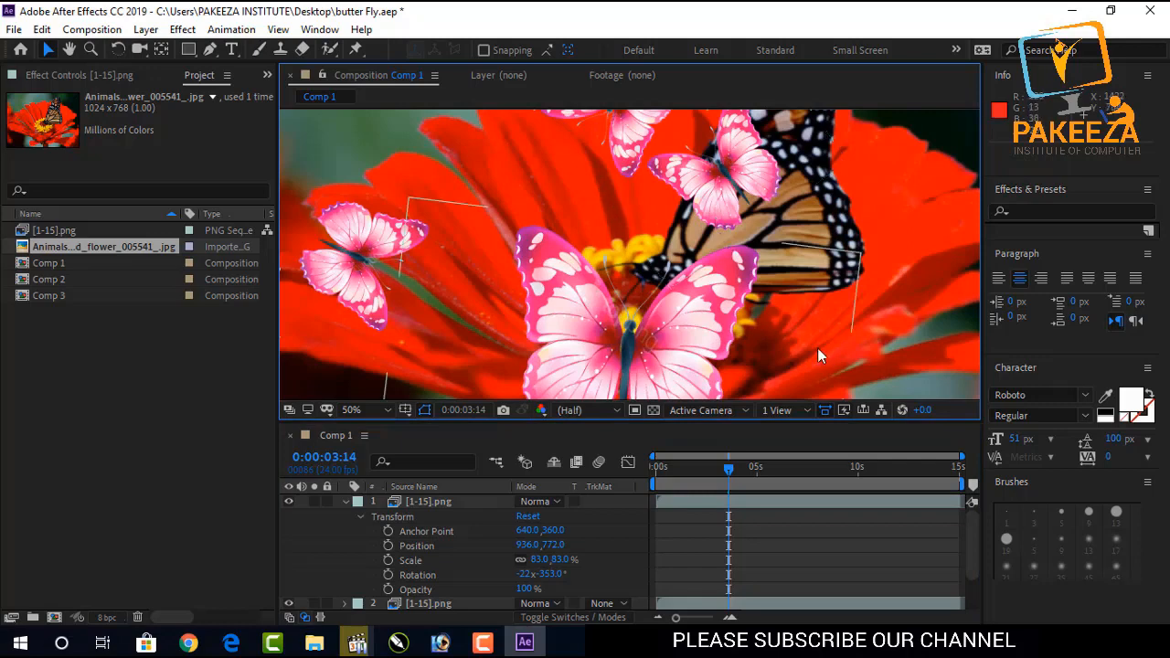
pyautogui.press(',')
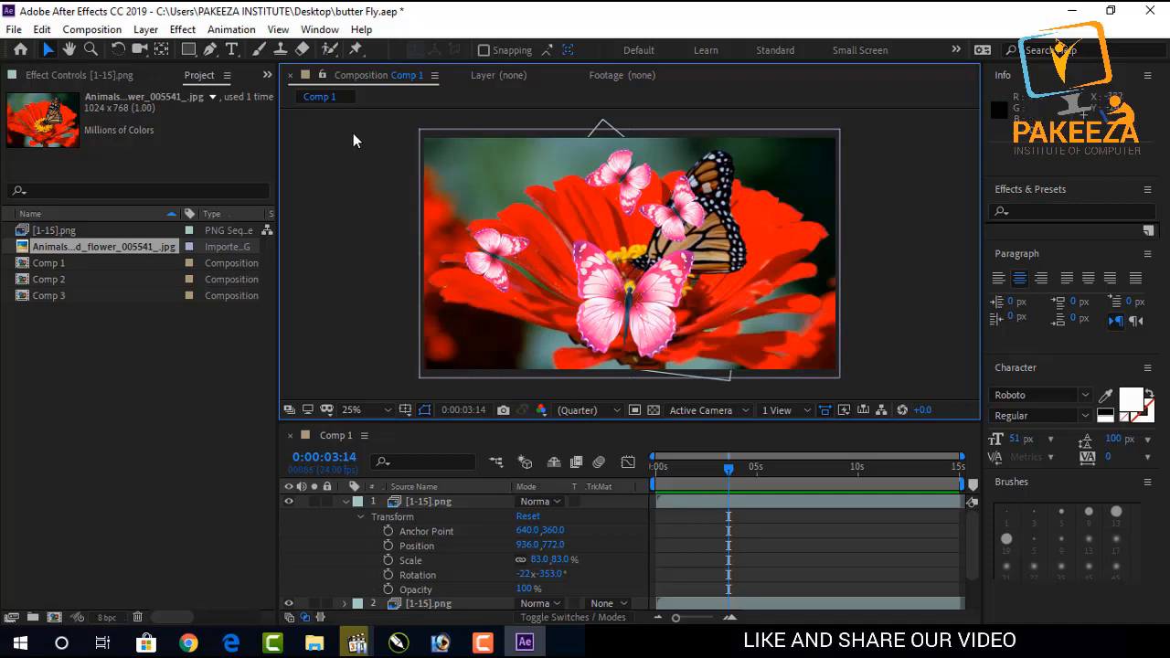
pyautogui.rightClick(471, 213)
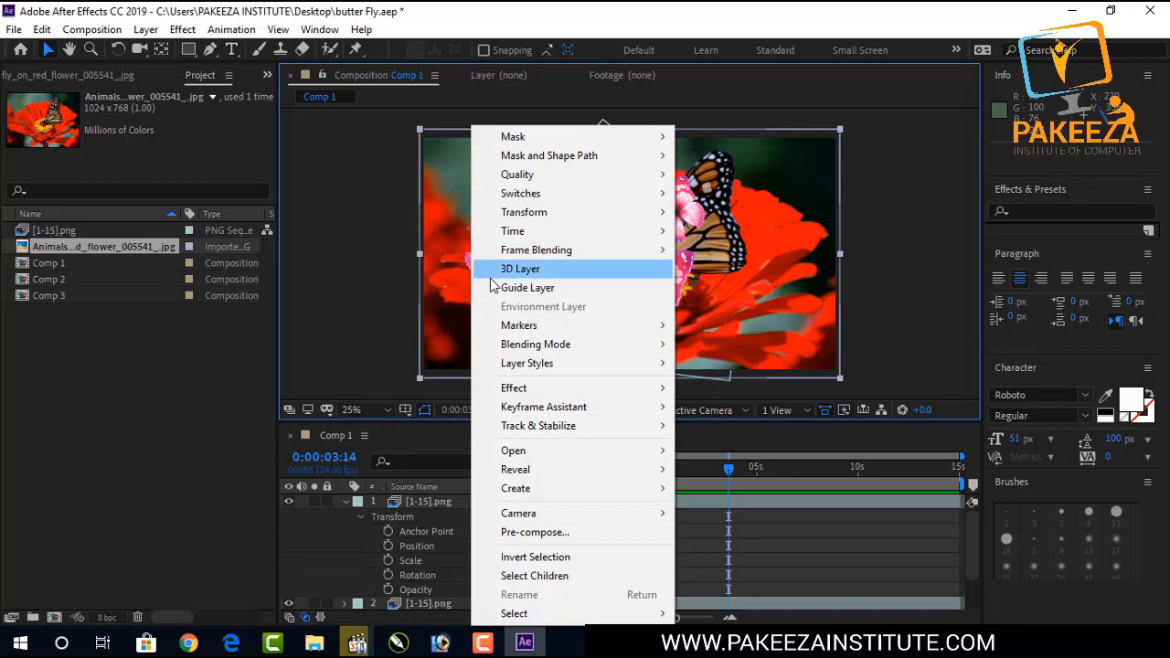
pyautogui.click(321, 213)
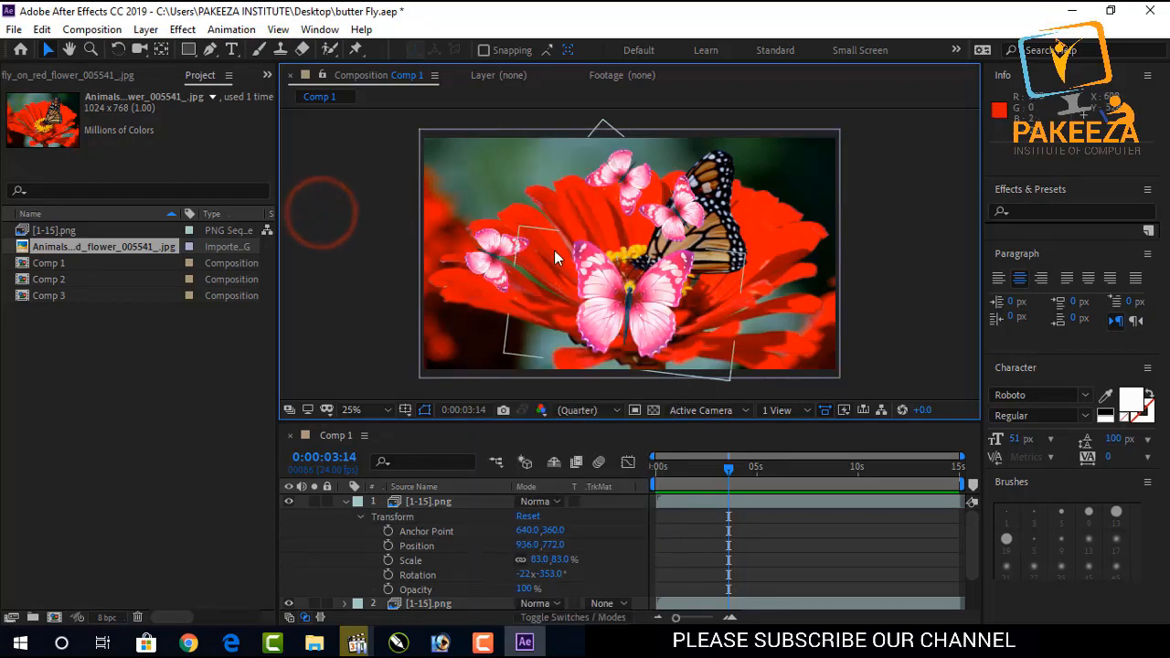
pyautogui.click(740, 420)
pyautogui.moveTo(740, 422); pyautogui.dragTo(740, 426)
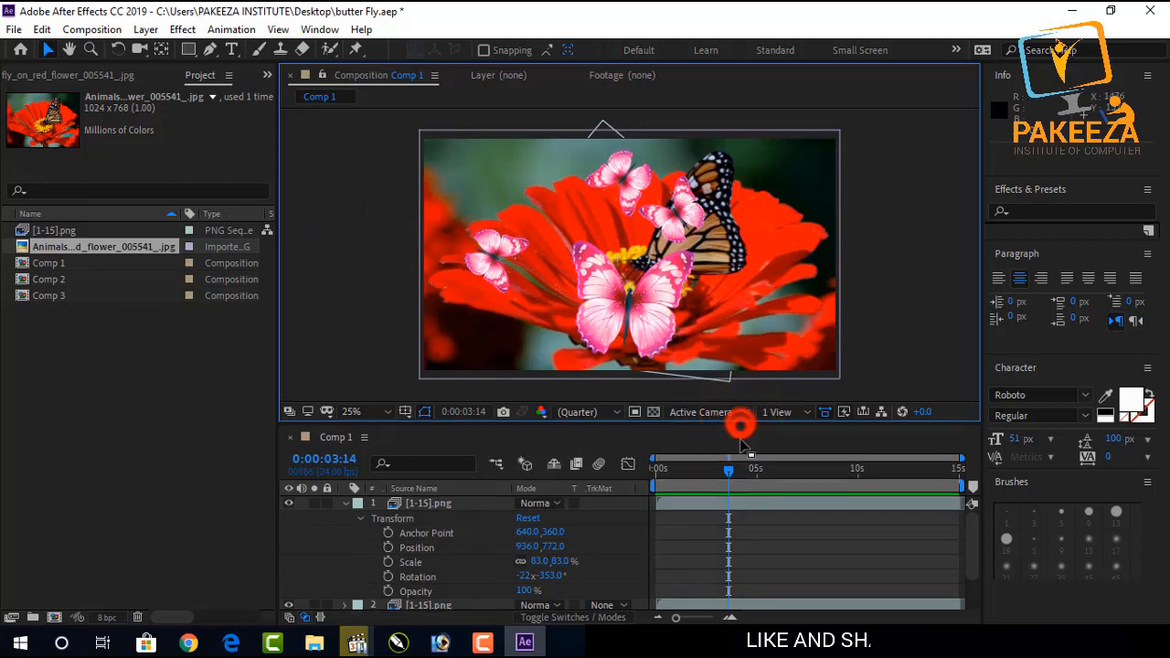
pyautogui.click(742, 431)
pyautogui.click(739, 448)
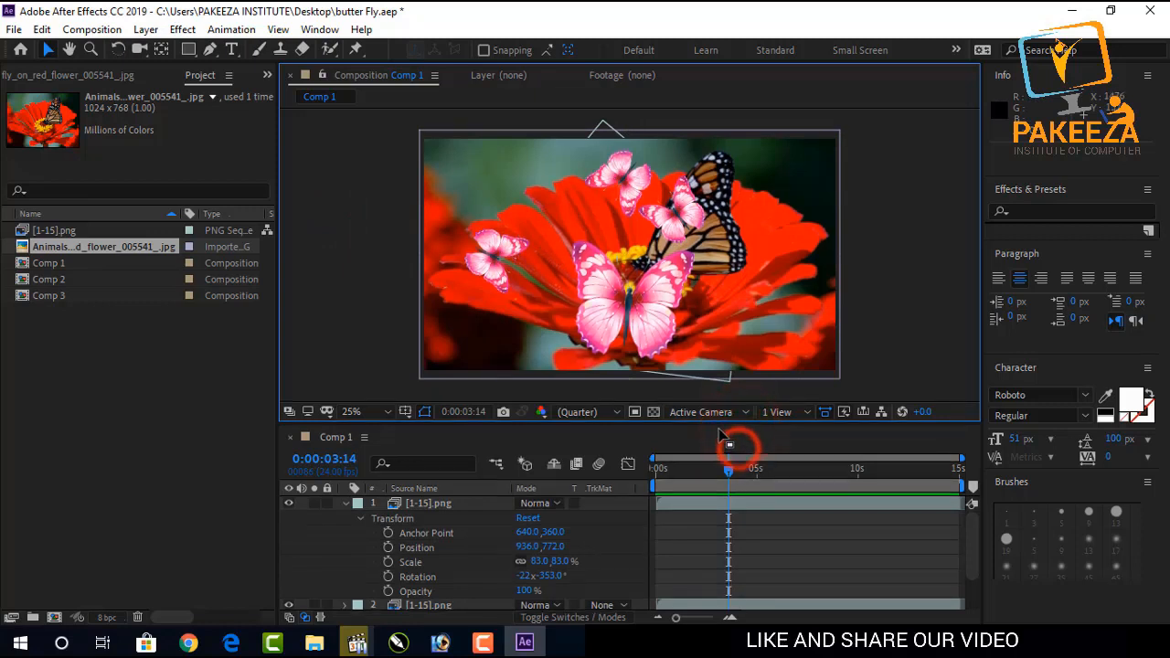
# Collapse the first butterfly layer's properties and enlarge the composition viewer panel.
pyautogui.click(361, 521)
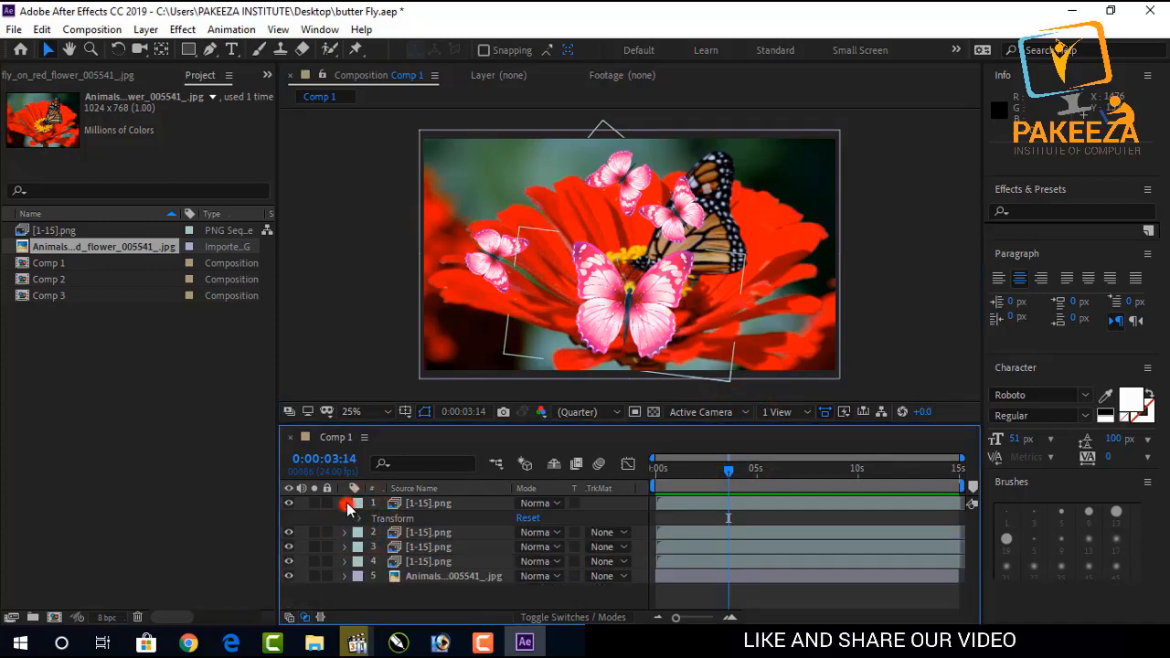
pyautogui.click(346, 504)
pyautogui.moveTo(623, 425); pyautogui.dragTo(604, 569)
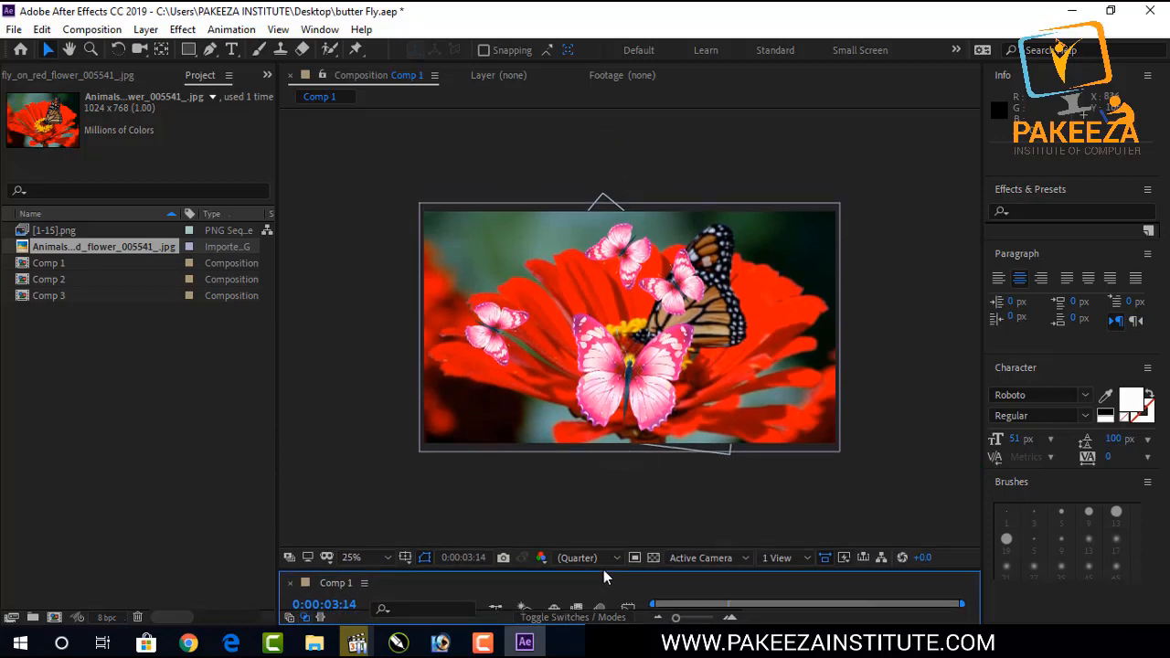
# Zoom the composition view to 50% and play back the animation preview.
pyautogui.scroll(2, 578, 408)
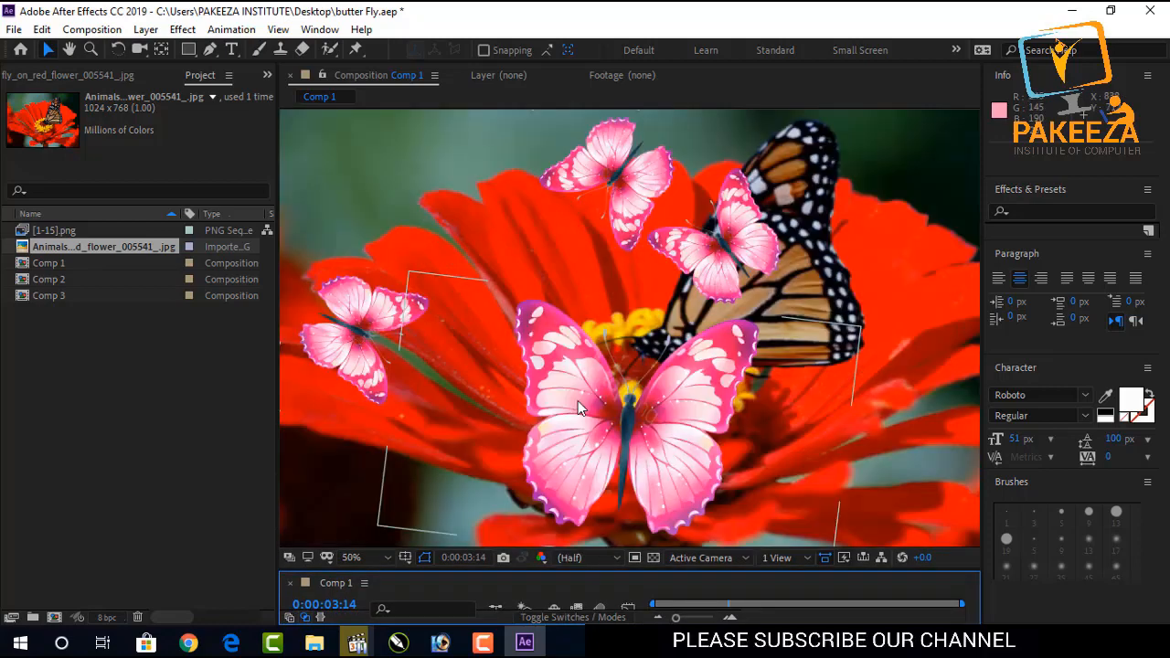
pyautogui.scroll(-2, 578, 401)
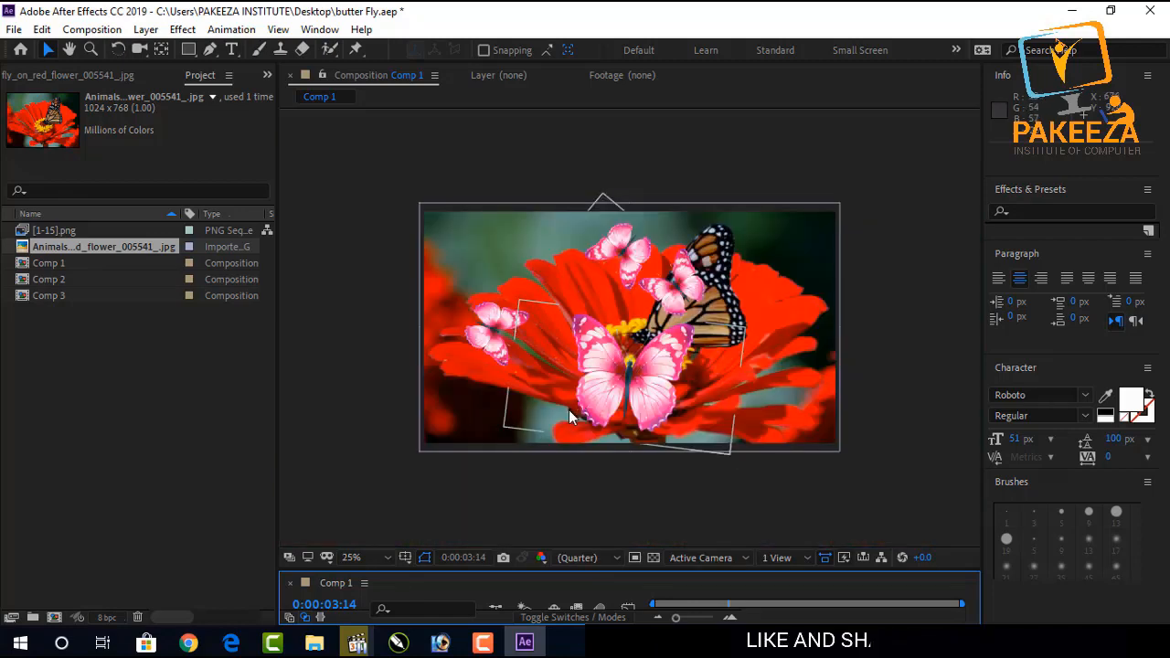
pyautogui.scroll(2, 569, 412)
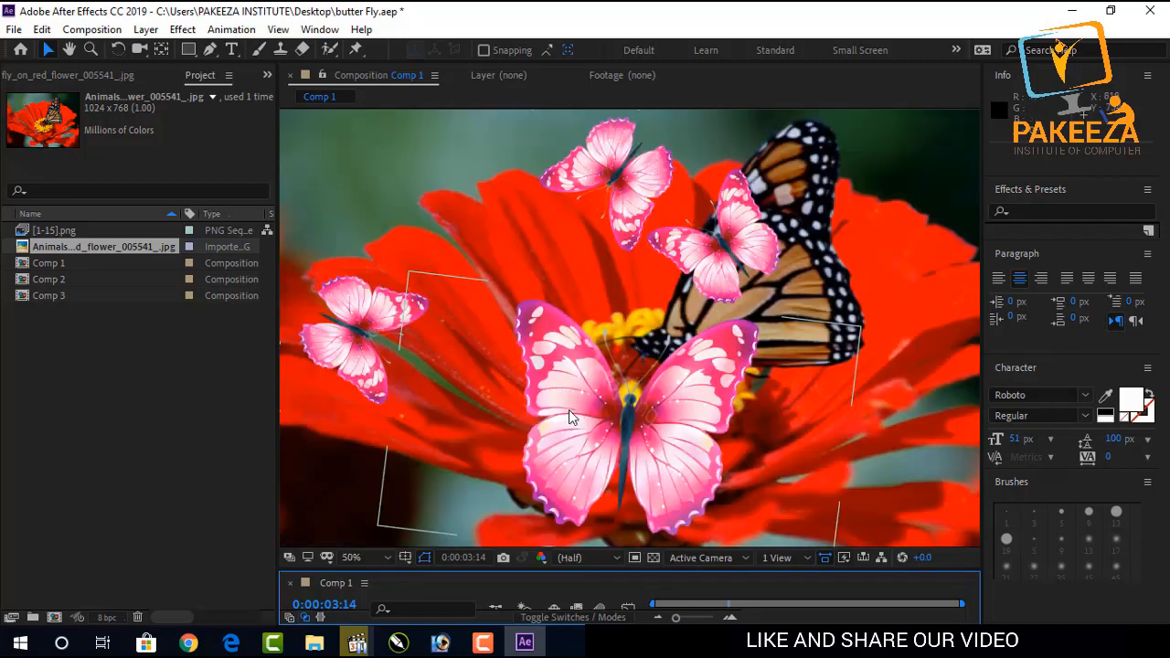
pyautogui.scroll(-2, 568, 411)
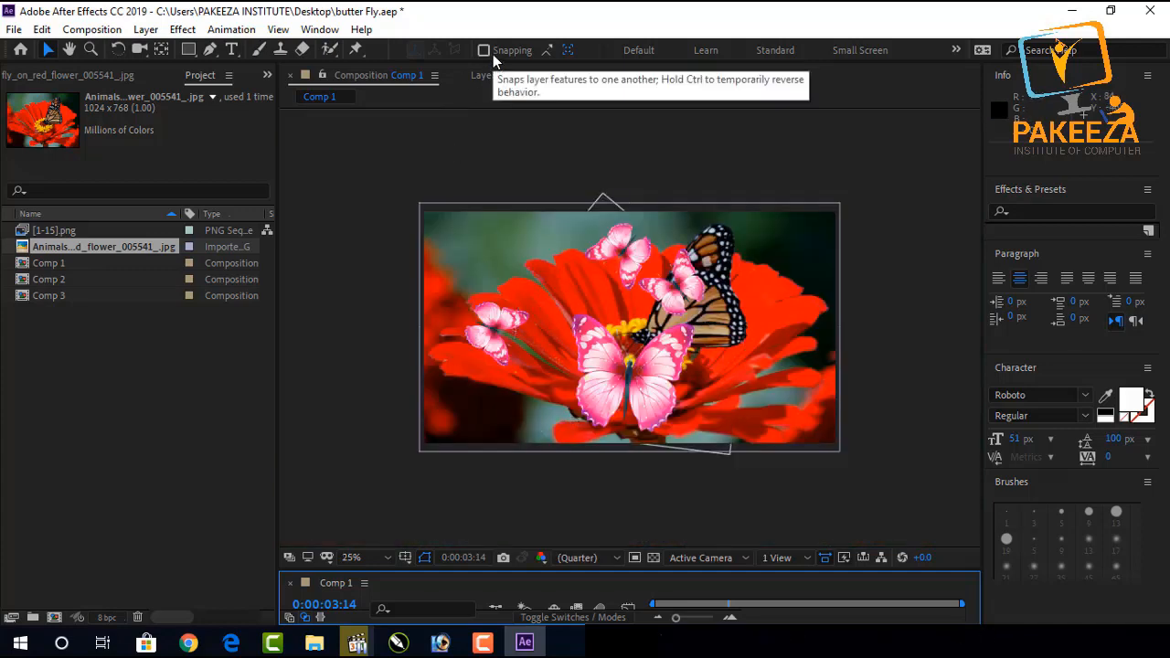
pyautogui.press('.')
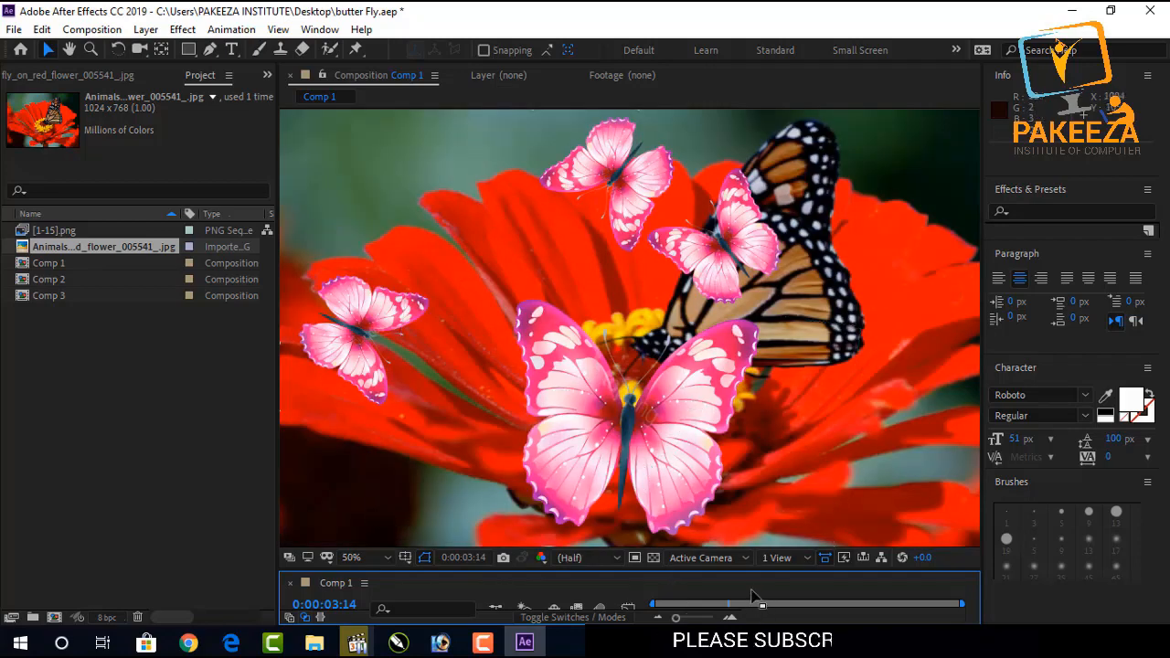
pyautogui.press('space')
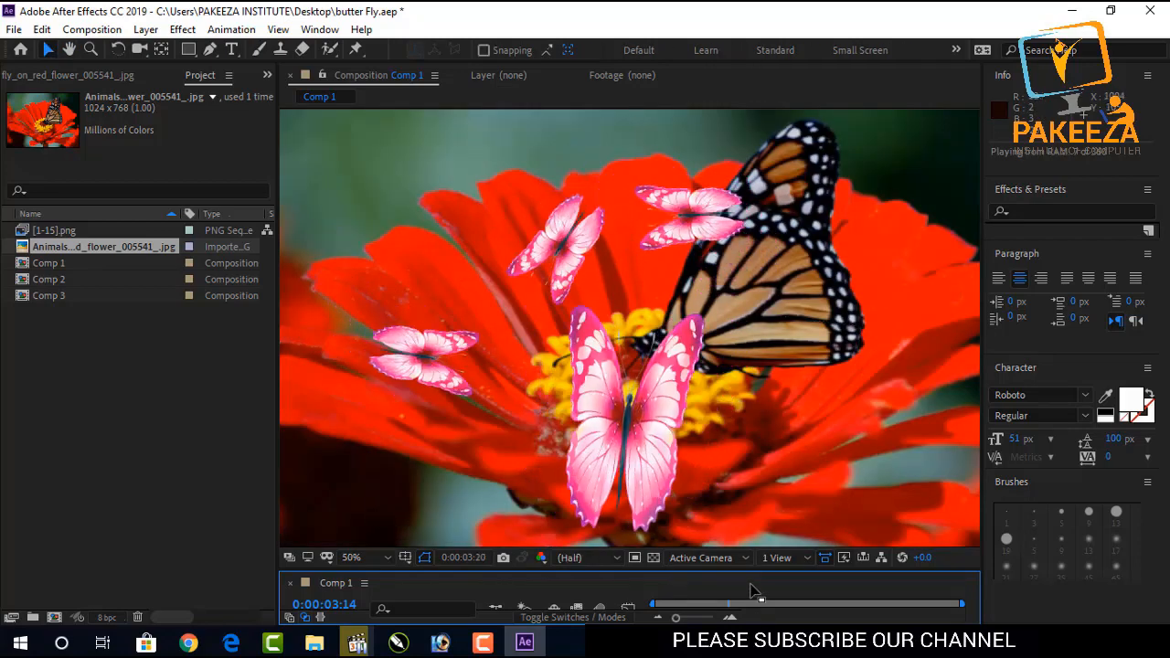